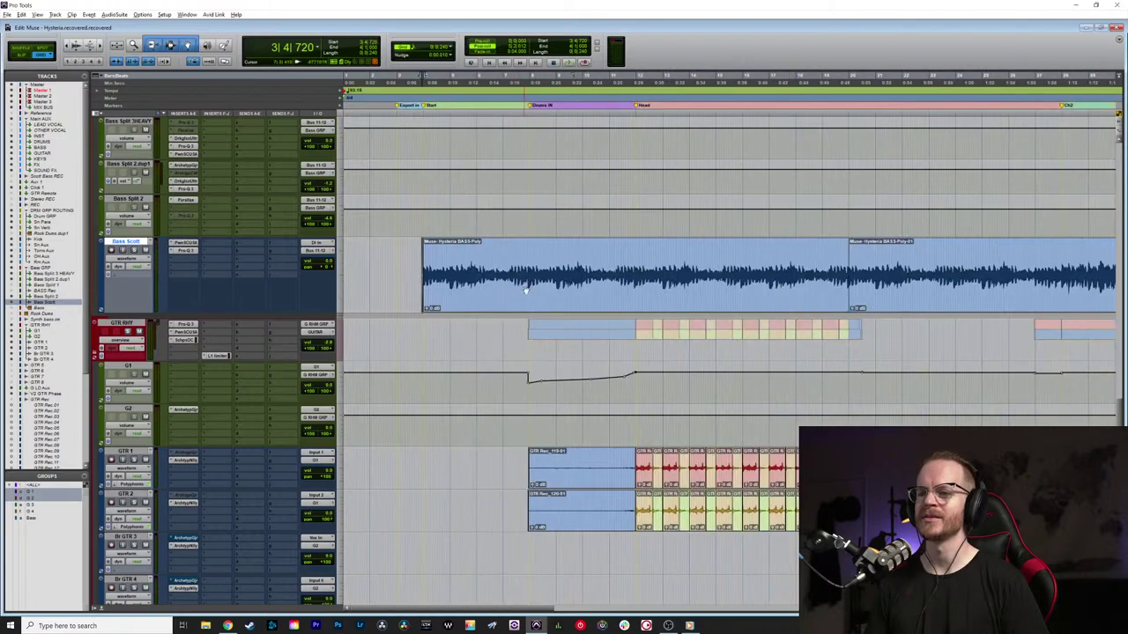
Step: Zoom in on the junction between the two Muse-Hysteria BASS-Poly clips just before bar 20 and select the transition between them
click(788, 260)
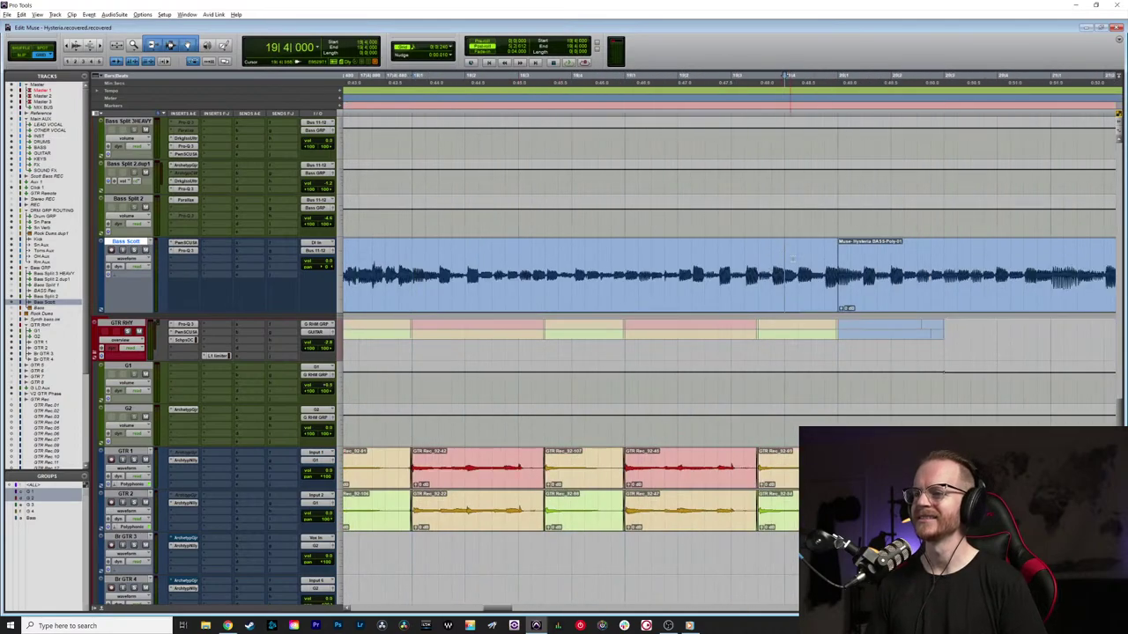
scroll(694, 453, up, 3)
key(ctrl+bracketright)
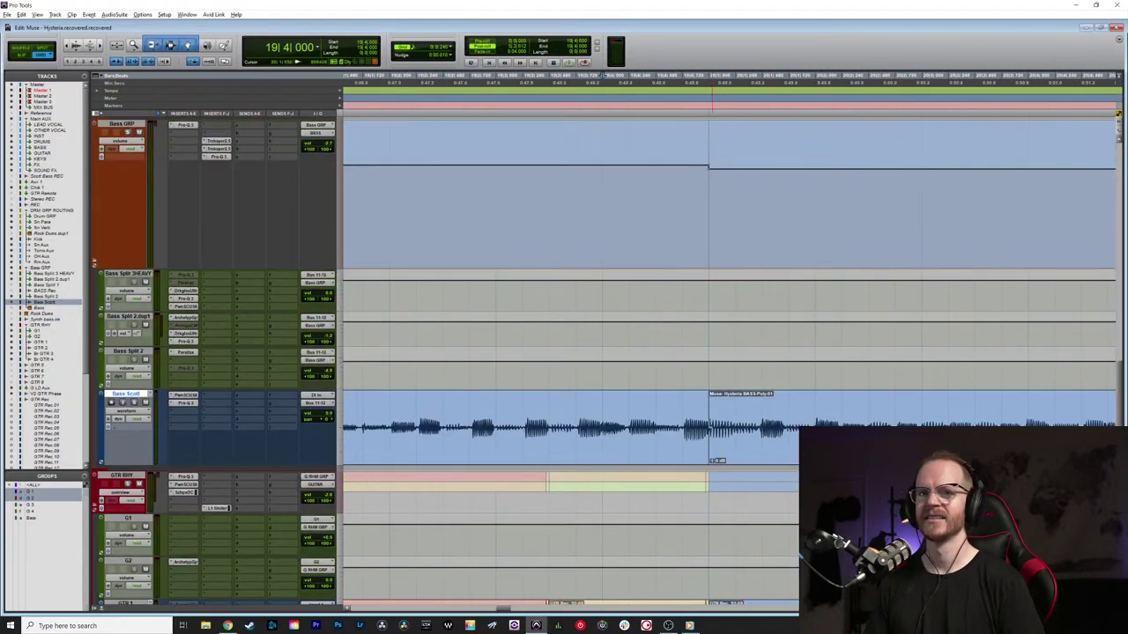
click(710, 458)
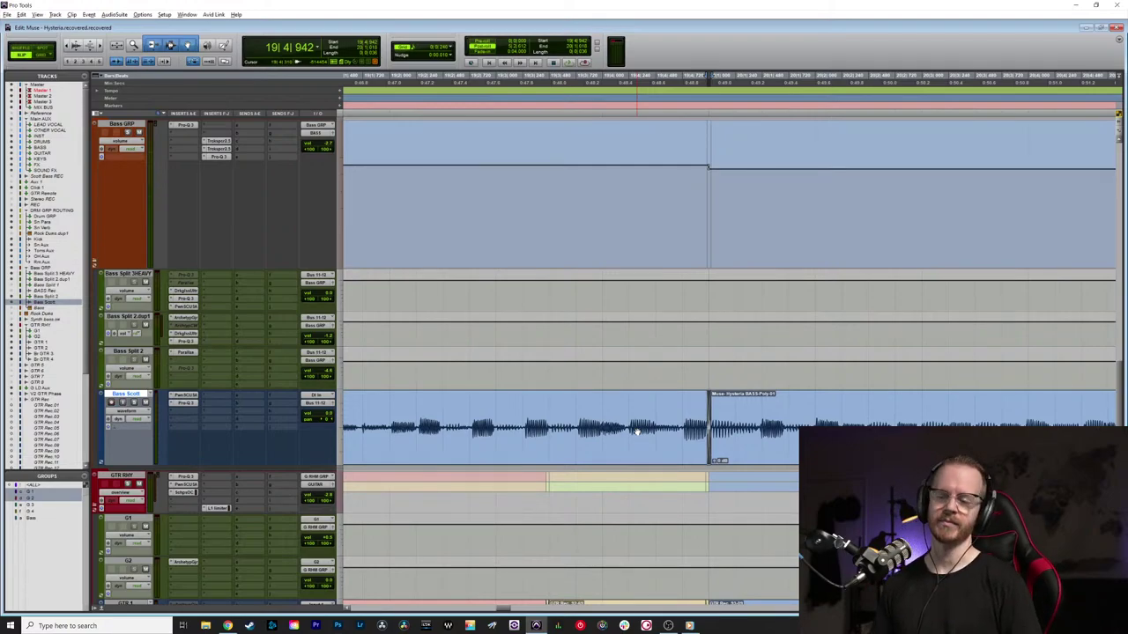
Step: Review the volume automation on the Bass GRP and drum aux tracks across the whole song
click(521, 407)
key(ctrl+bracketleft)
key(ctrl+bracketleft)
key(ctrl+bracketleft)
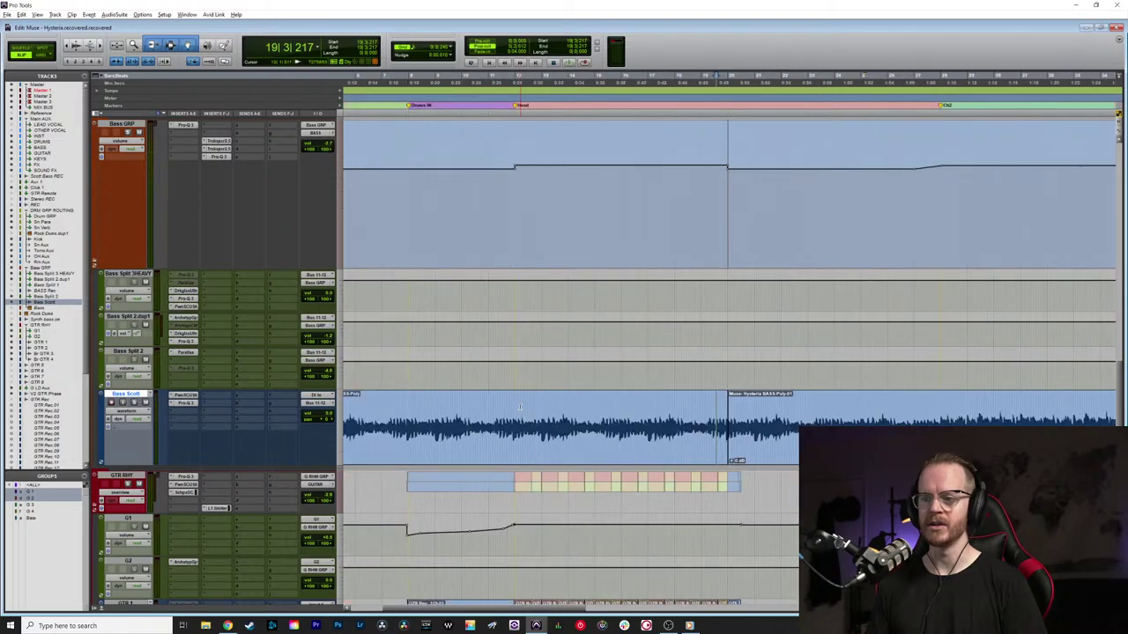
scroll(514, 407, up, 5)
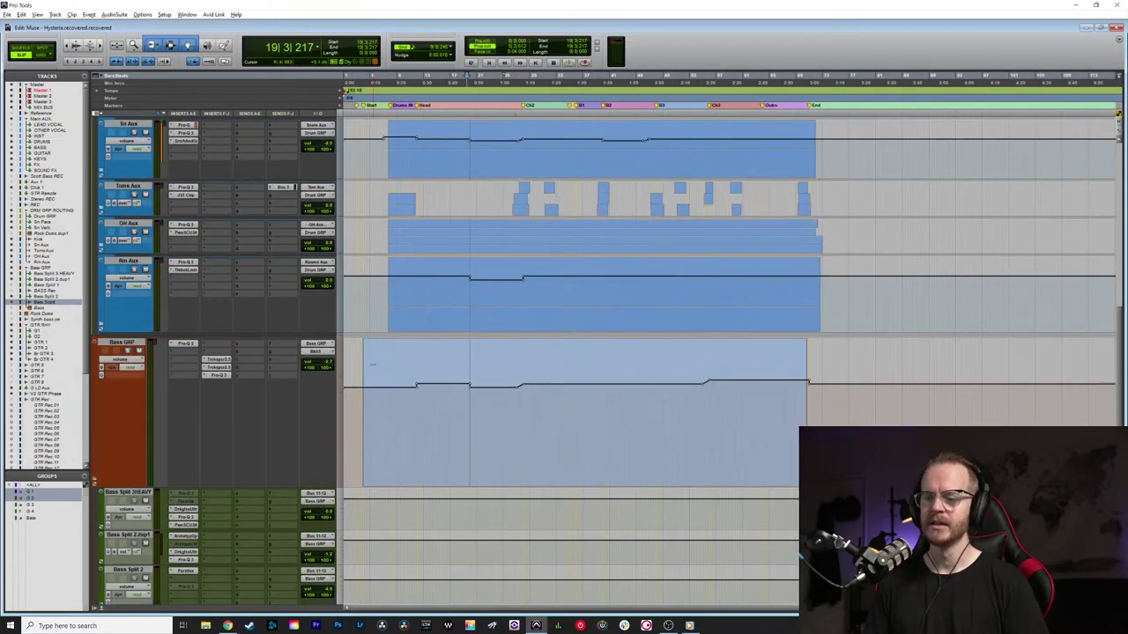
scroll(405, 365, down, 3)
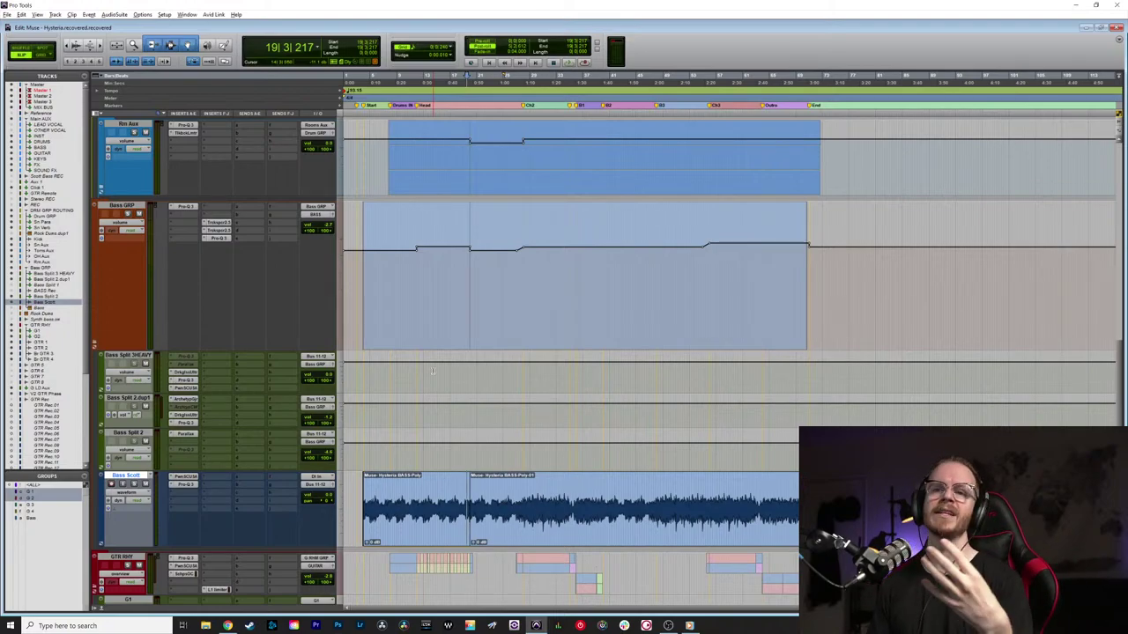
scroll(432, 370, up, 7)
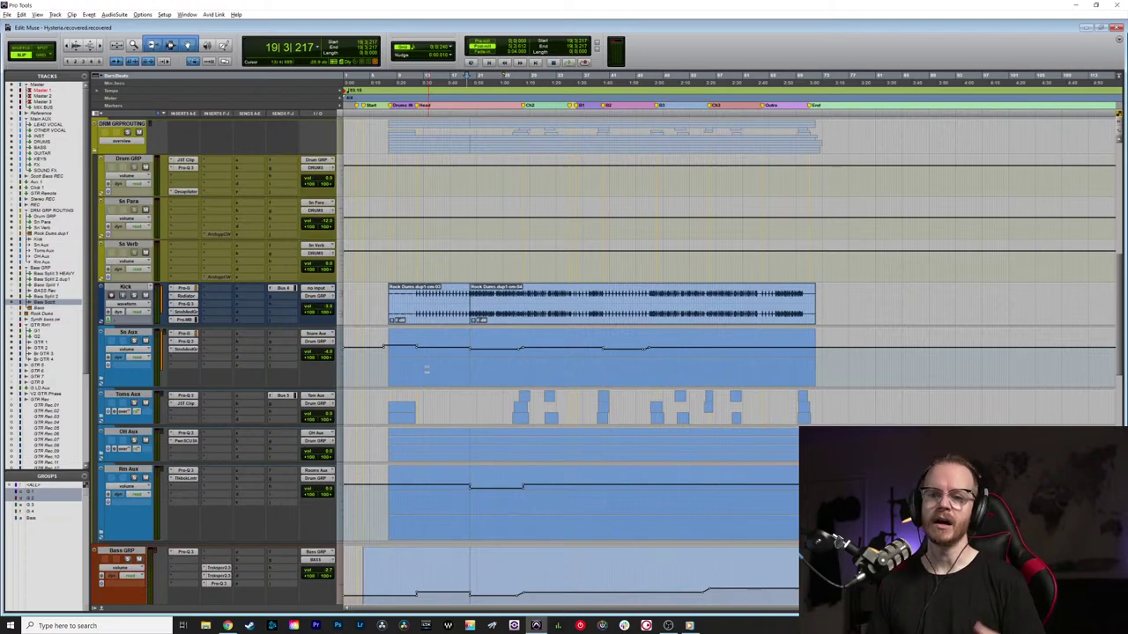
Step: Place the edit cursor on the Kick track before the drums enter and review the intro's drum and bass tracks
click(356, 304)
key(ctrl+bracketright)
key(ctrl+bracketright)
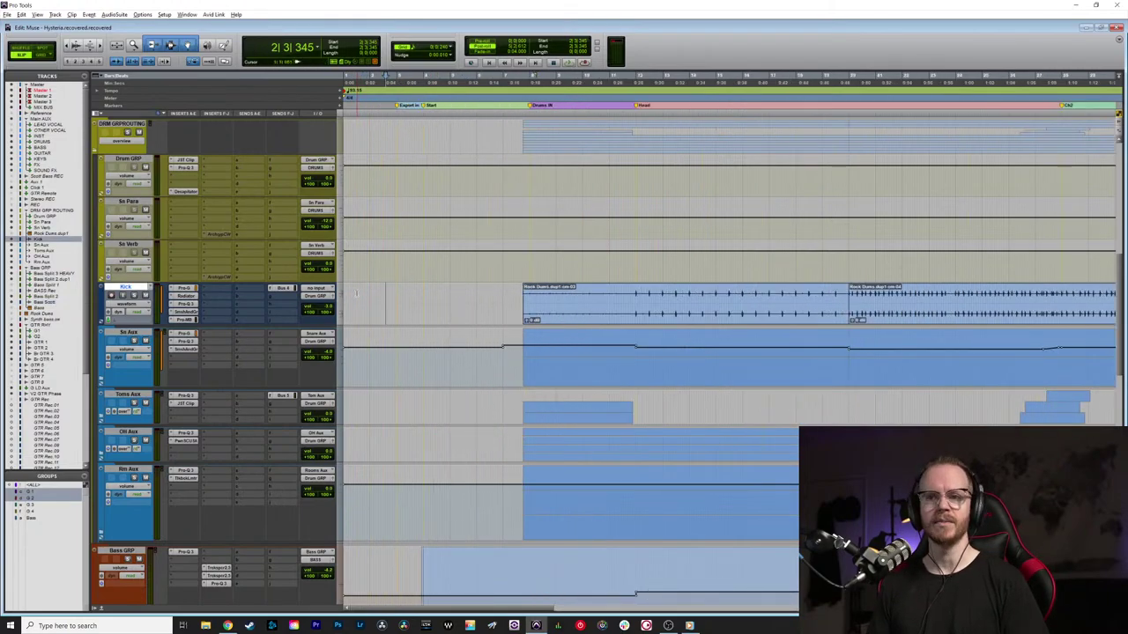
scroll(357, 295, down, 8)
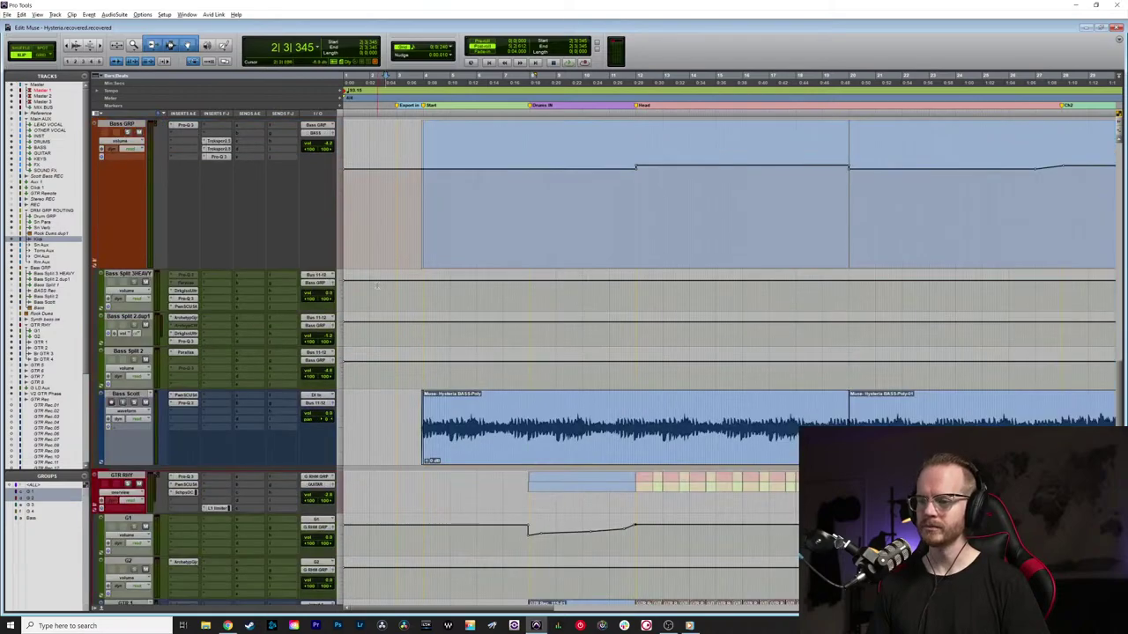
mouse_move(668, 627)
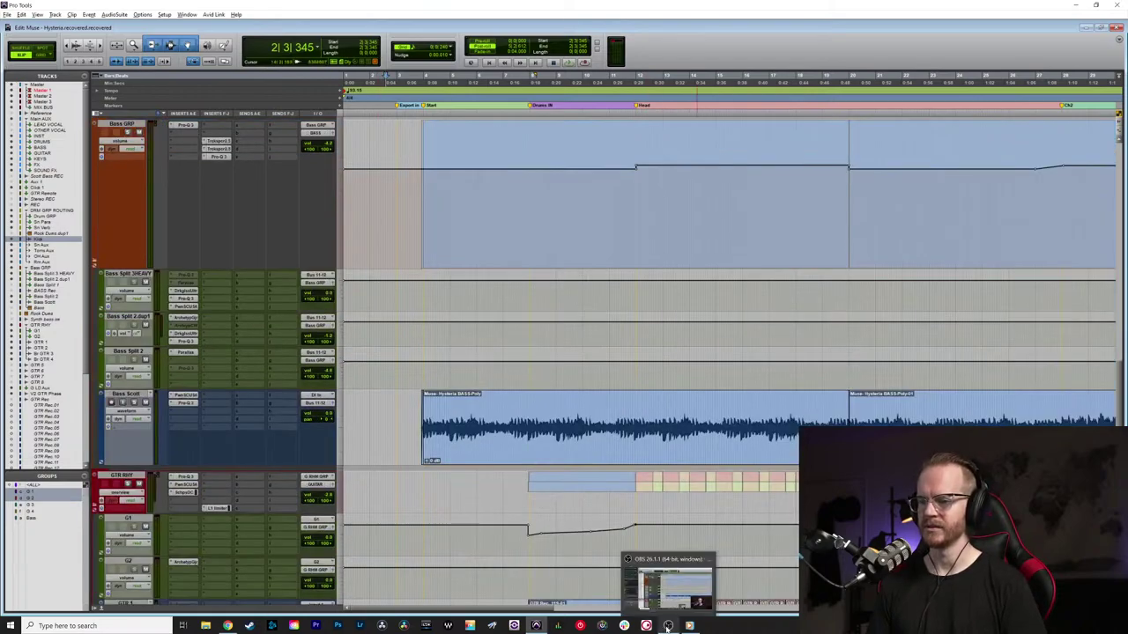
Step: Place the edit cursor at the start of the first bass recording clip and show the whole song on the timeline
click(126, 393)
key(ctrl+bracketleft)
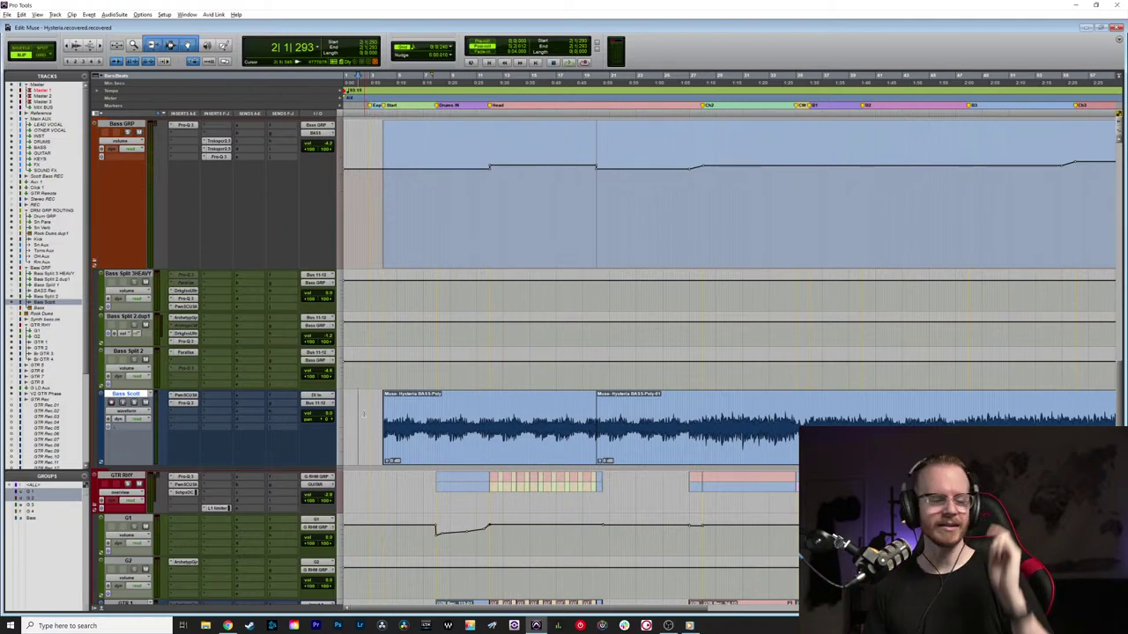
click(375, 403)
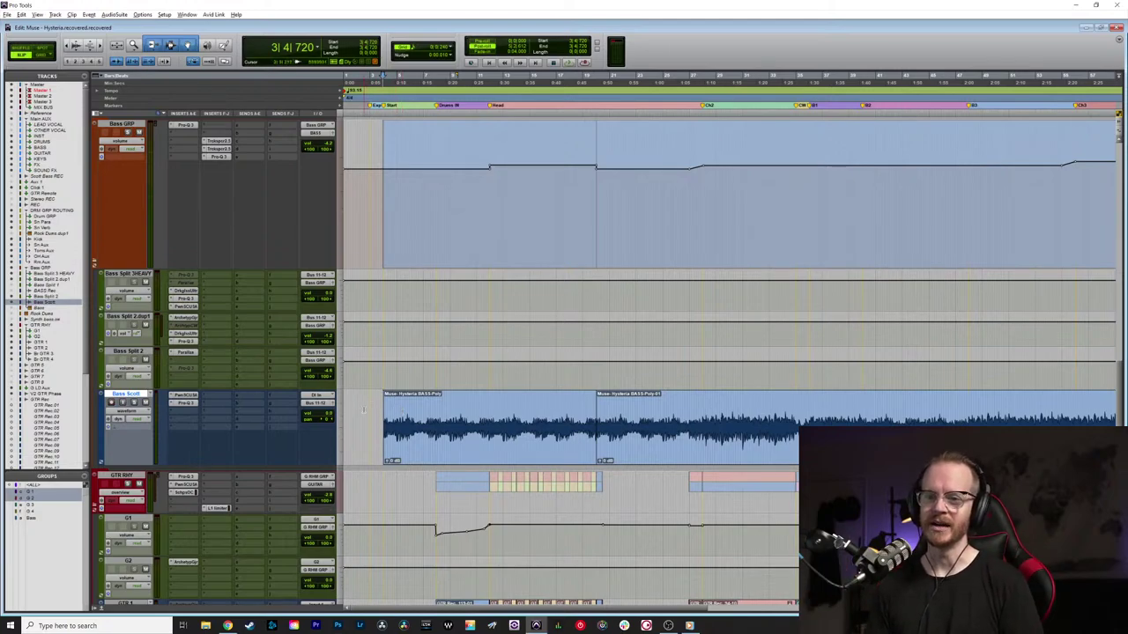
key(ctrl+bracketleft)
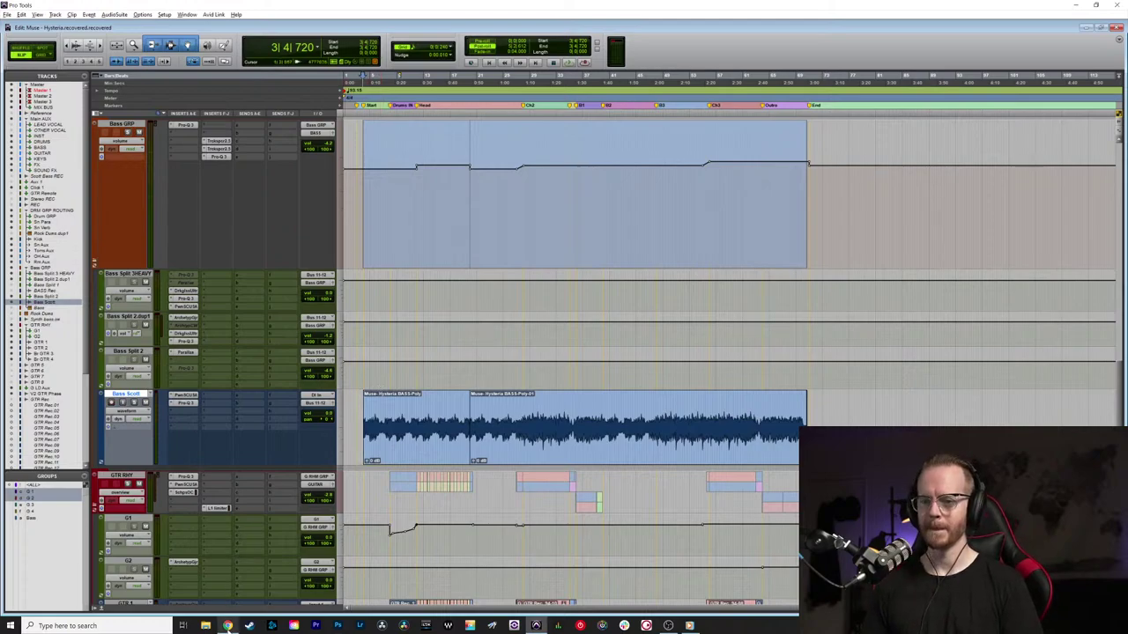
Step: Switch to Chrome and open keep.google.com in a new tab beside the YouTube Studio live stream page
click(228, 625)
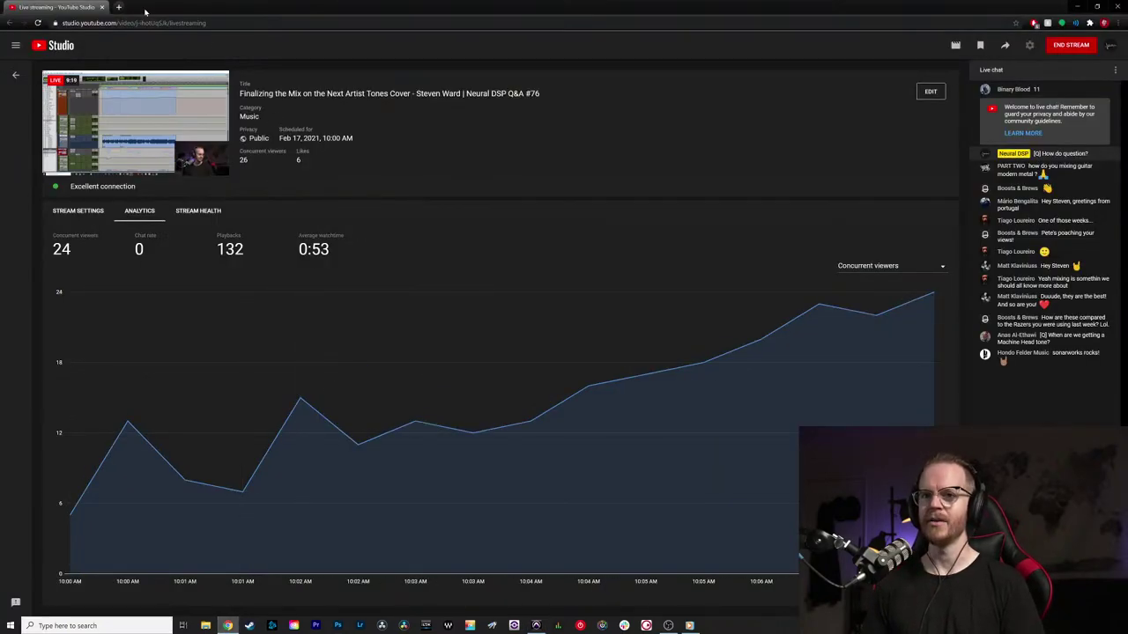
click(118, 7)
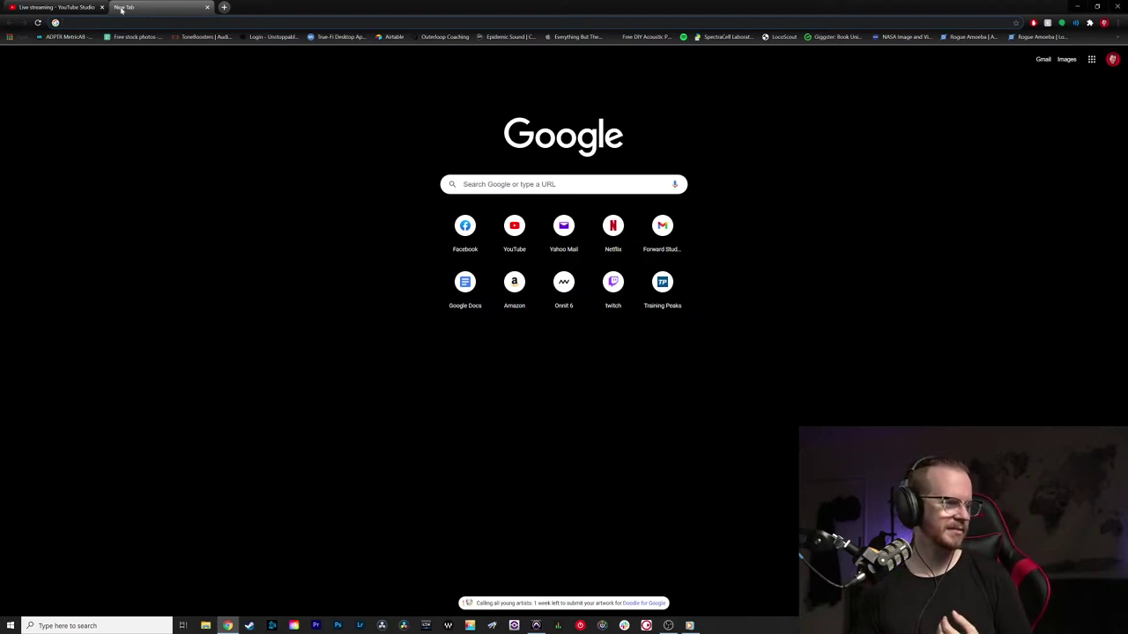
text(keep.google.com)
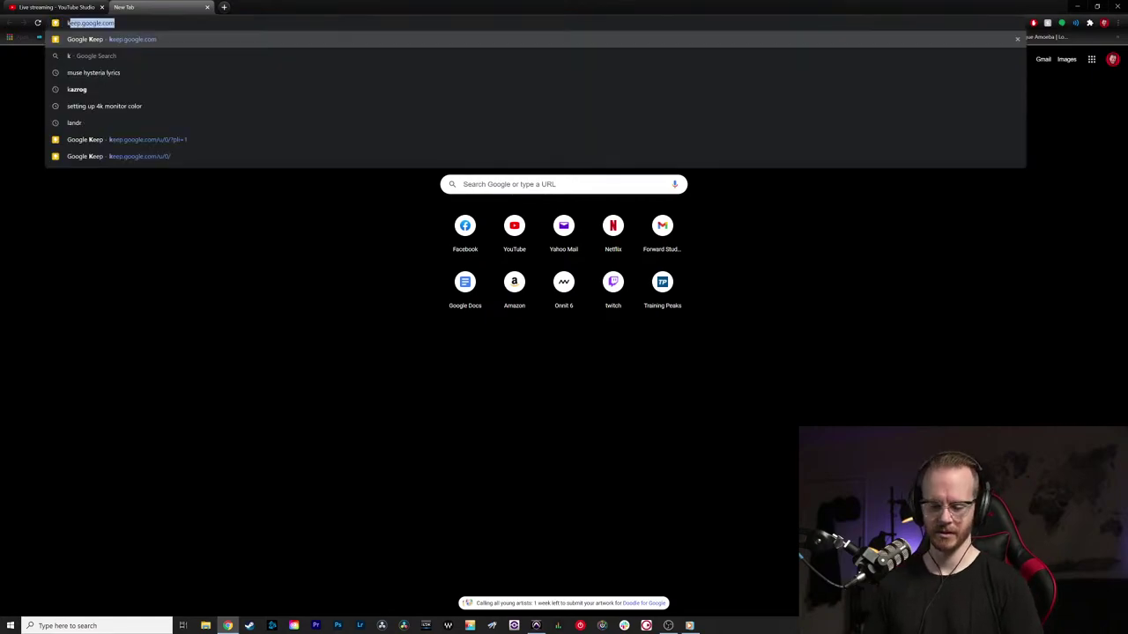
key(Return)
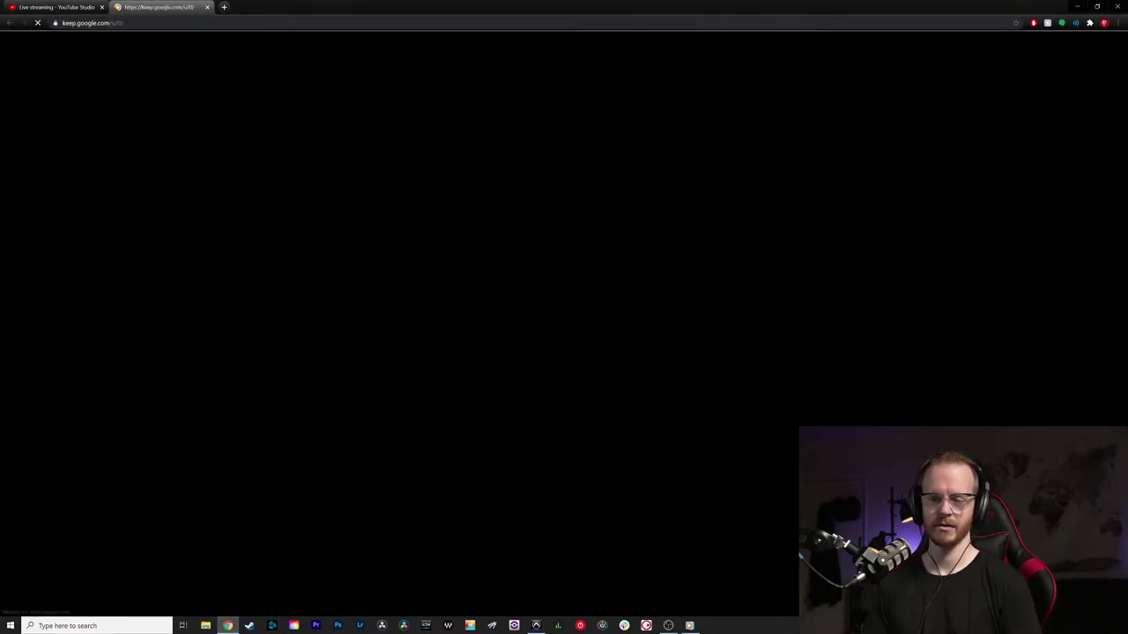
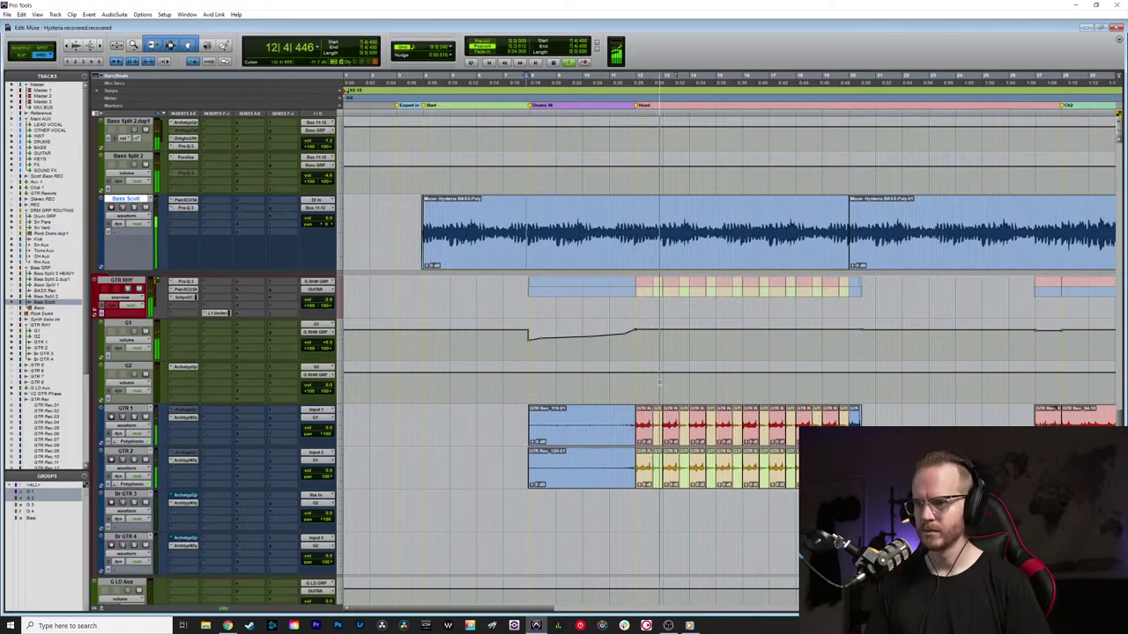
Step: Review the rhythm and lead guitar tracks across the full song during playback in Pro Tools
scroll(660, 384, down, 4)
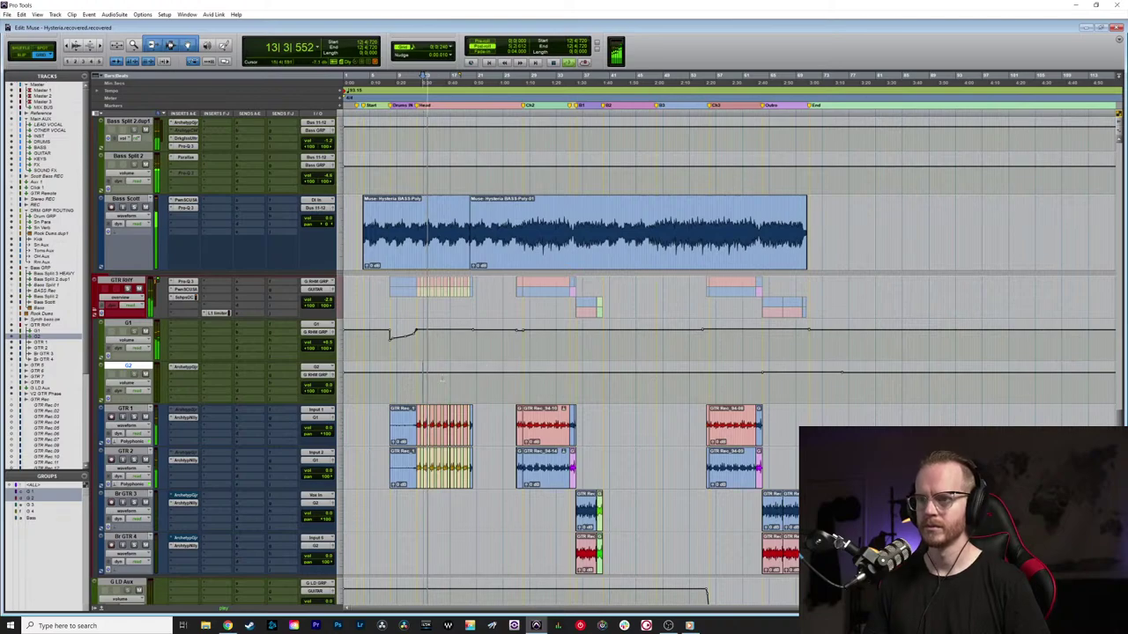
scroll(475, 381, up, 4)
scroll(475, 381, down, 2)
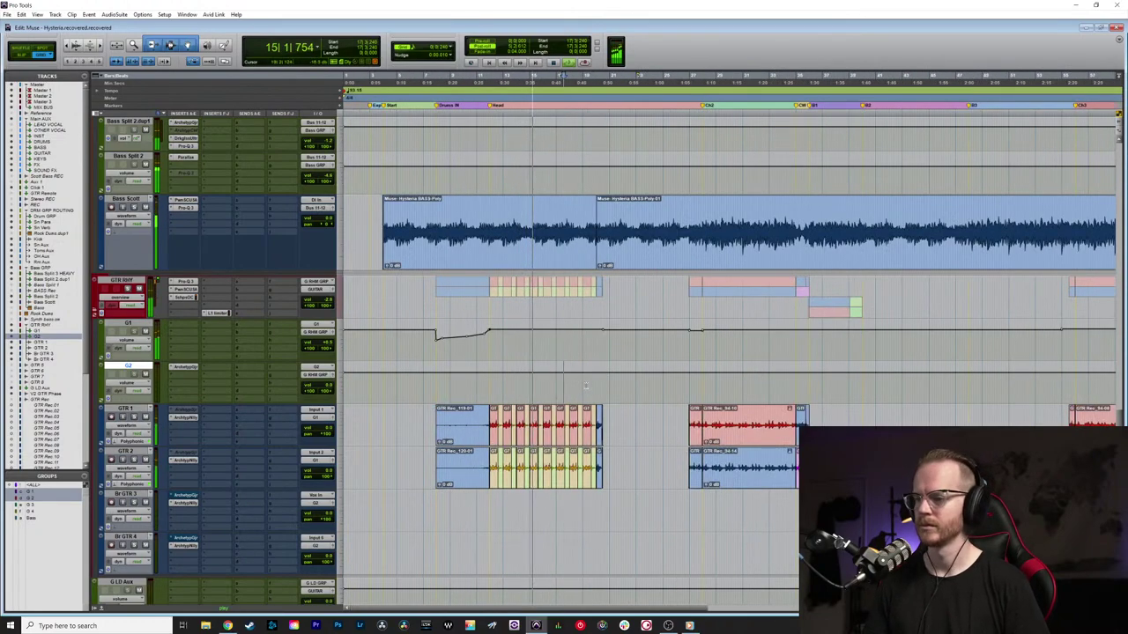
scroll(505, 386, down, 2)
scroll(462, 381, down, 3)
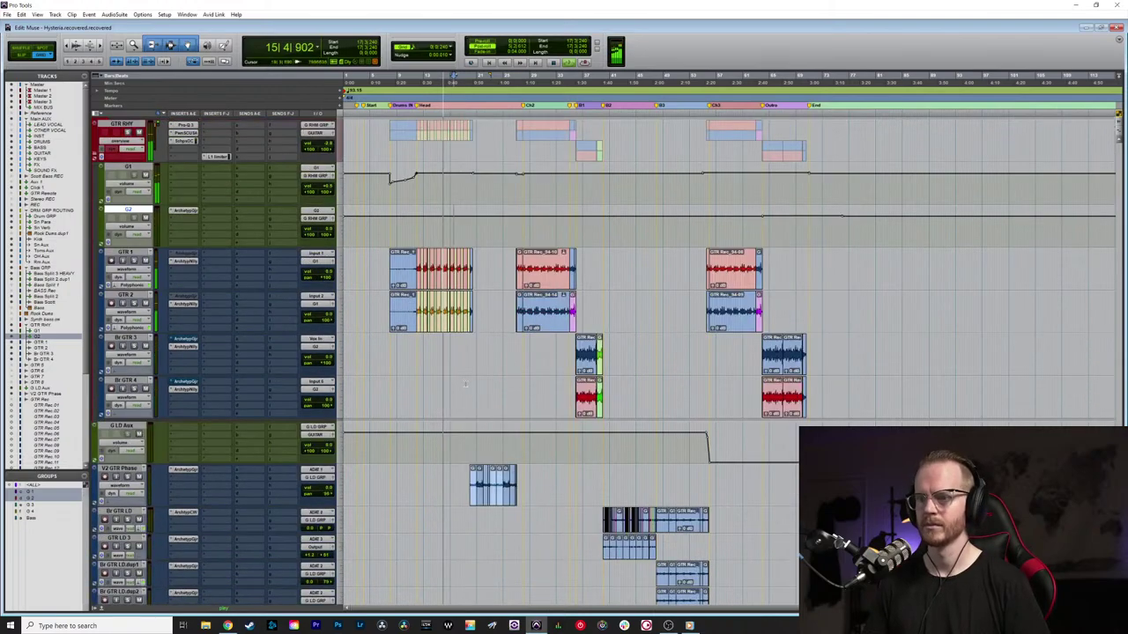
Step: Inspect the effects and amp of Archetype Nolly on GTR 1 and the cabinet and amp of Archetype Gojira on V2 GTR Phase
click(185, 261)
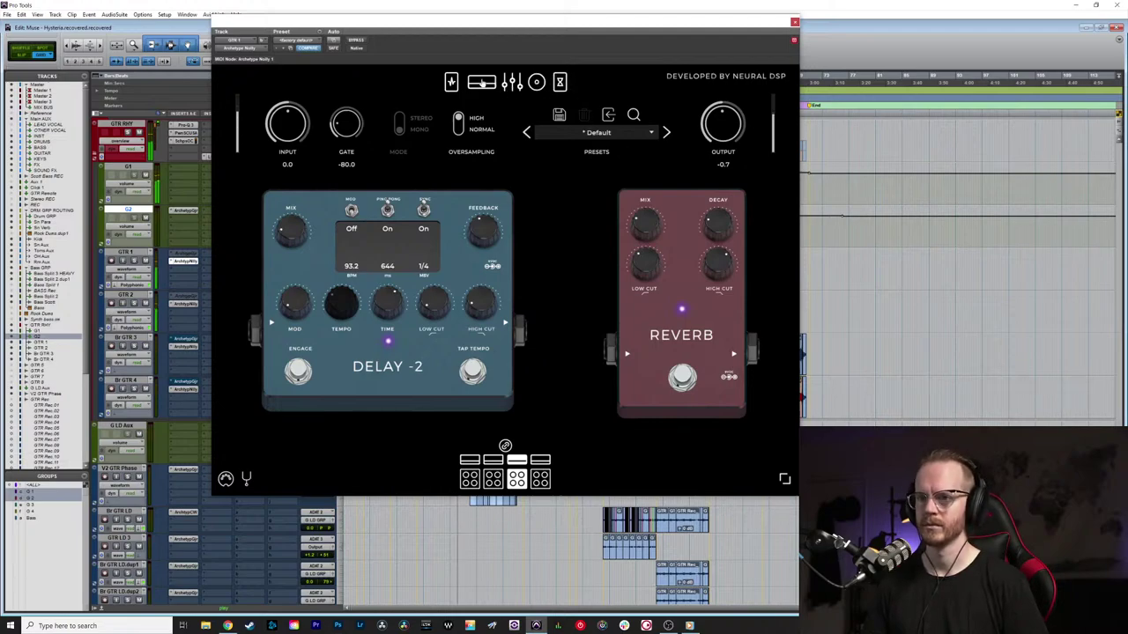
scroll(555, 201, up, 1)
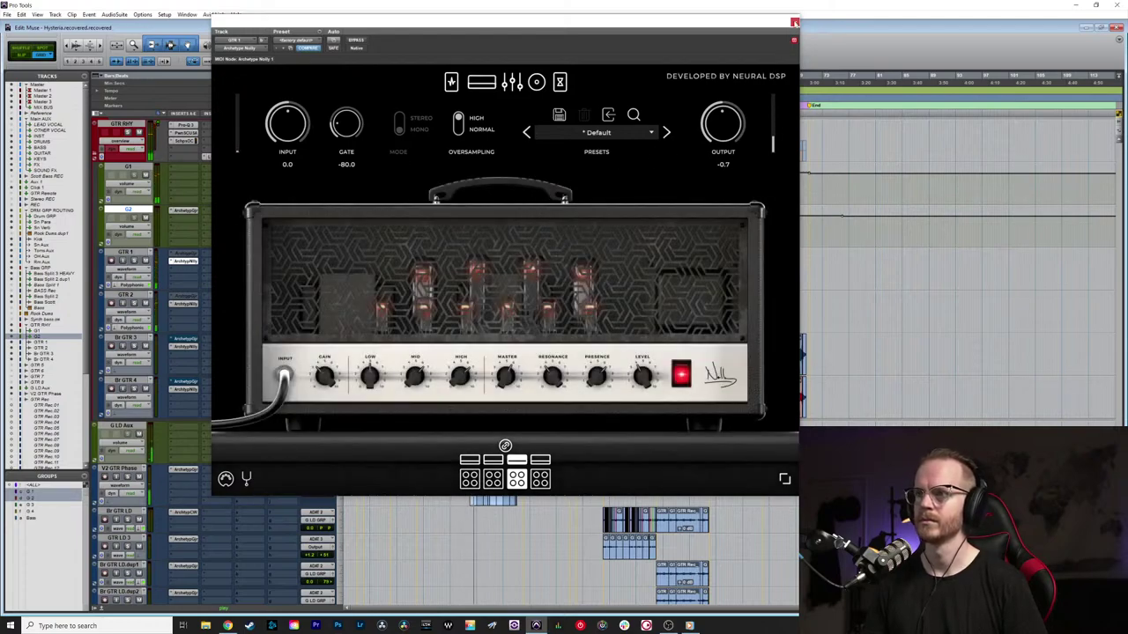
click(186, 471)
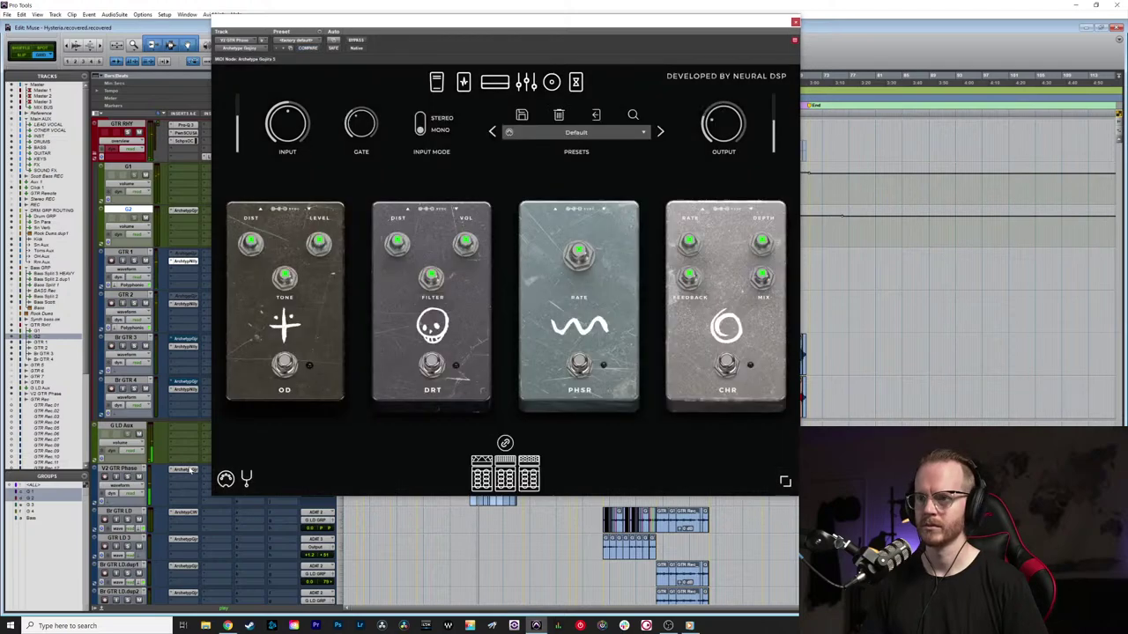
click(552, 82)
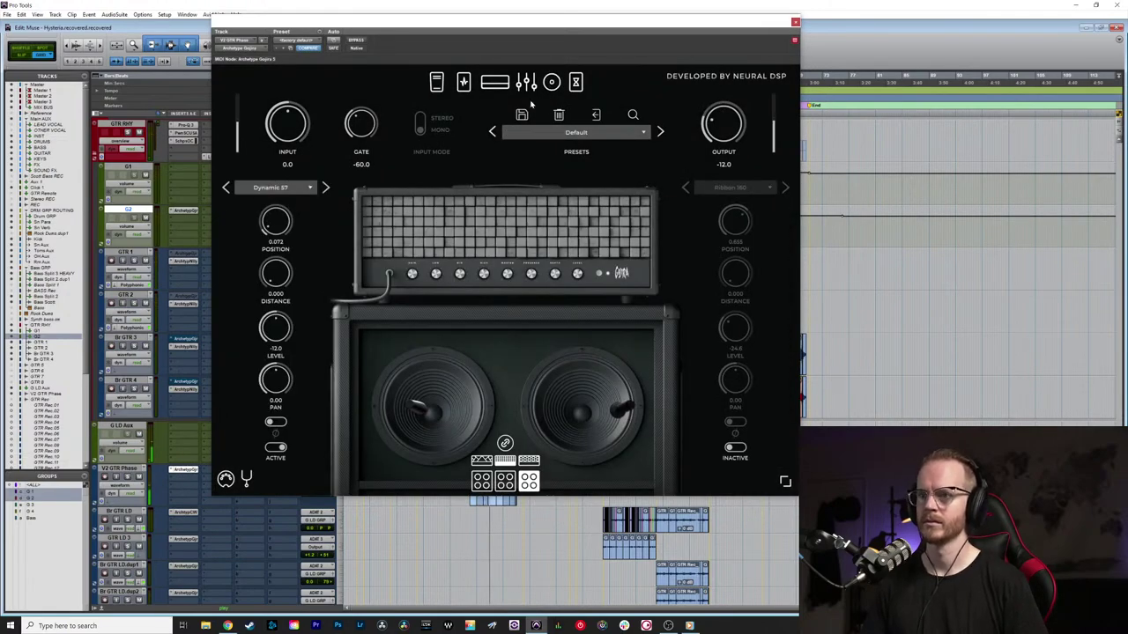
click(499, 84)
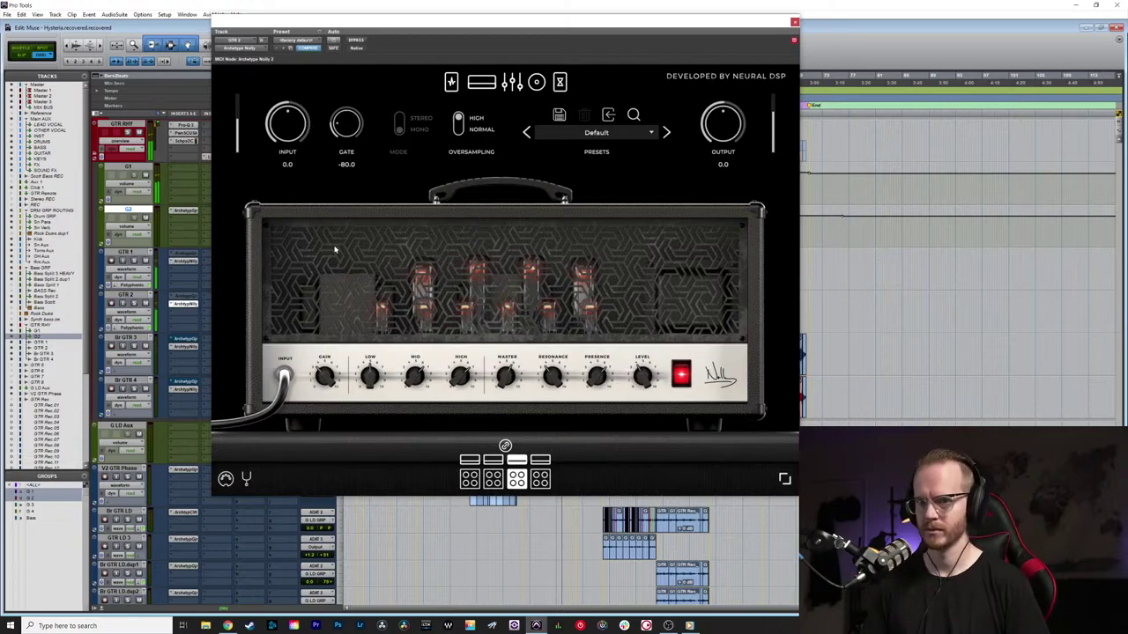
Step: Inspect the Archetype Nolly amps on GTR 2 and Br GTR 4 and the Archetype Gojira pedals on G2, keeping the track inserts uncovered
drag(704, 22, 641, 31)
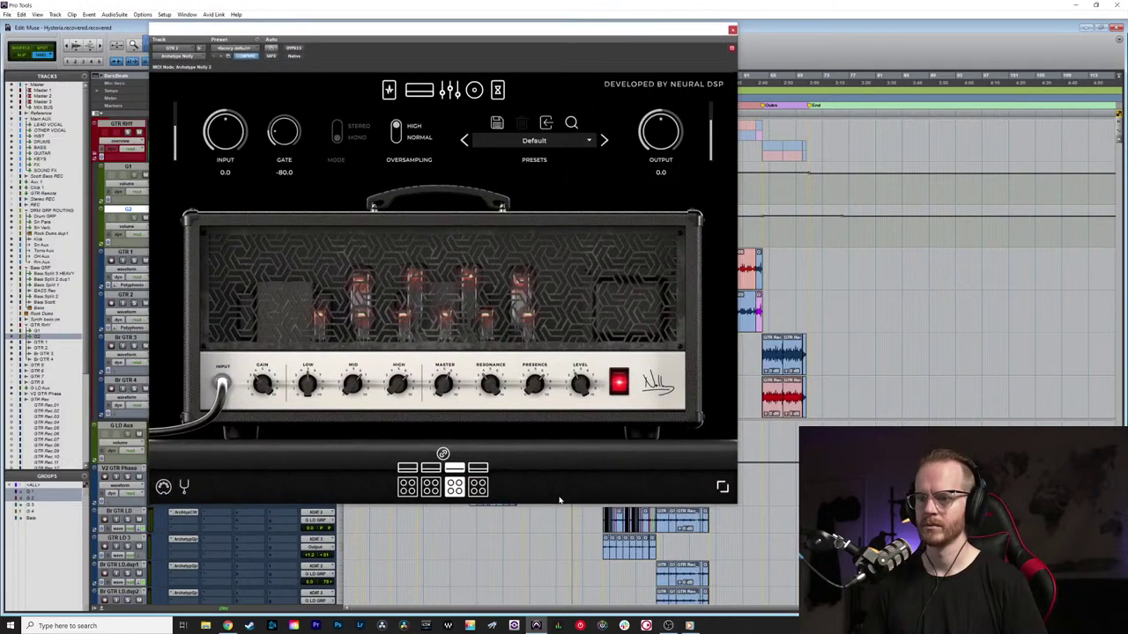
scroll(565, 551, up, 3)
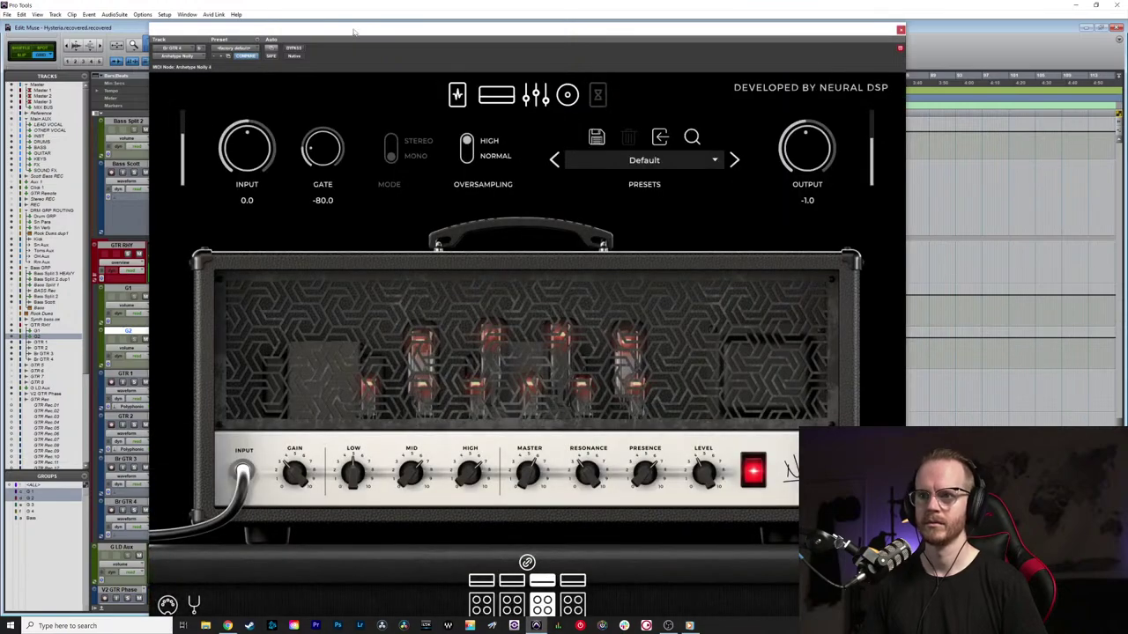
drag(355, 33, 449, 21)
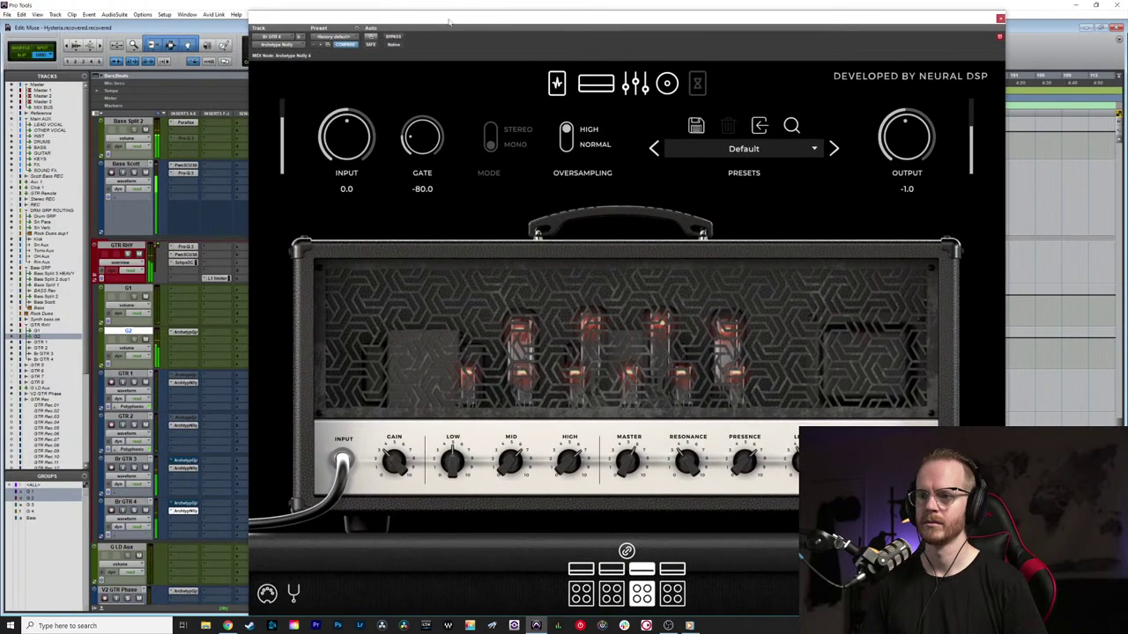
click(189, 332)
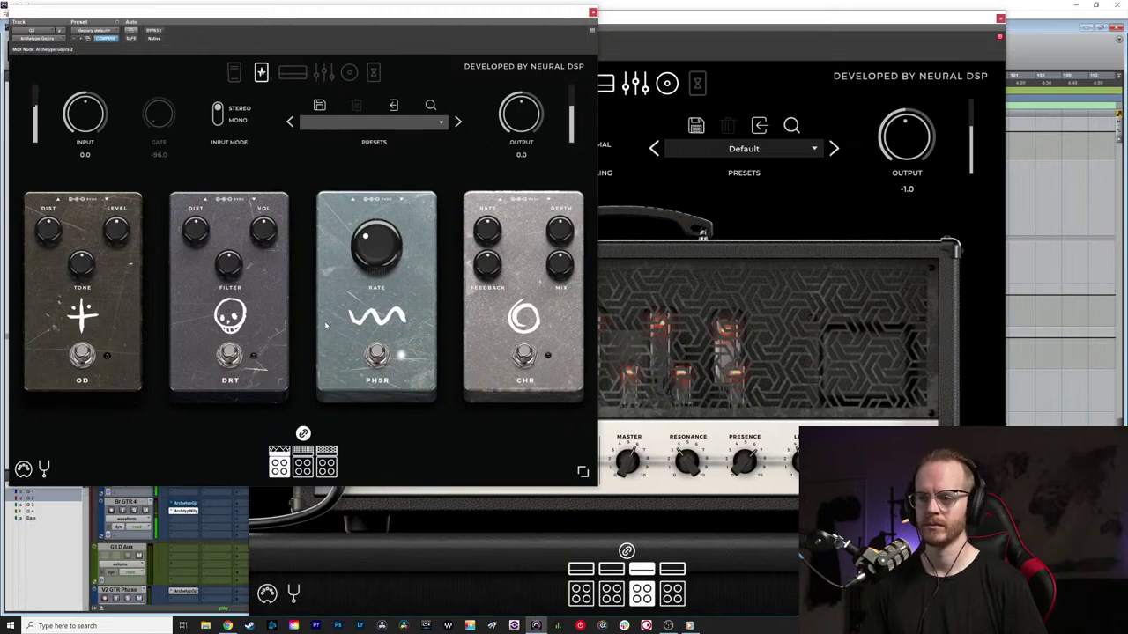
click(593, 12)
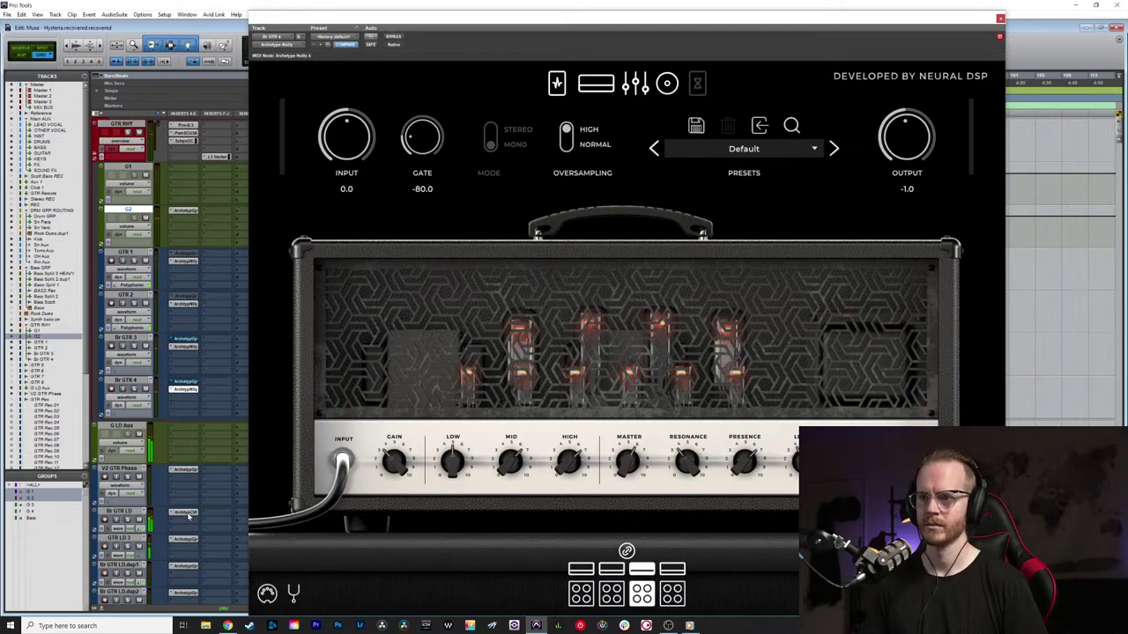
Step: Inspect the delay and reverb, pedalboard and cabinet microphone settings of the Archetype Cory Wong plug-in on Br GTR LD
click(186, 512)
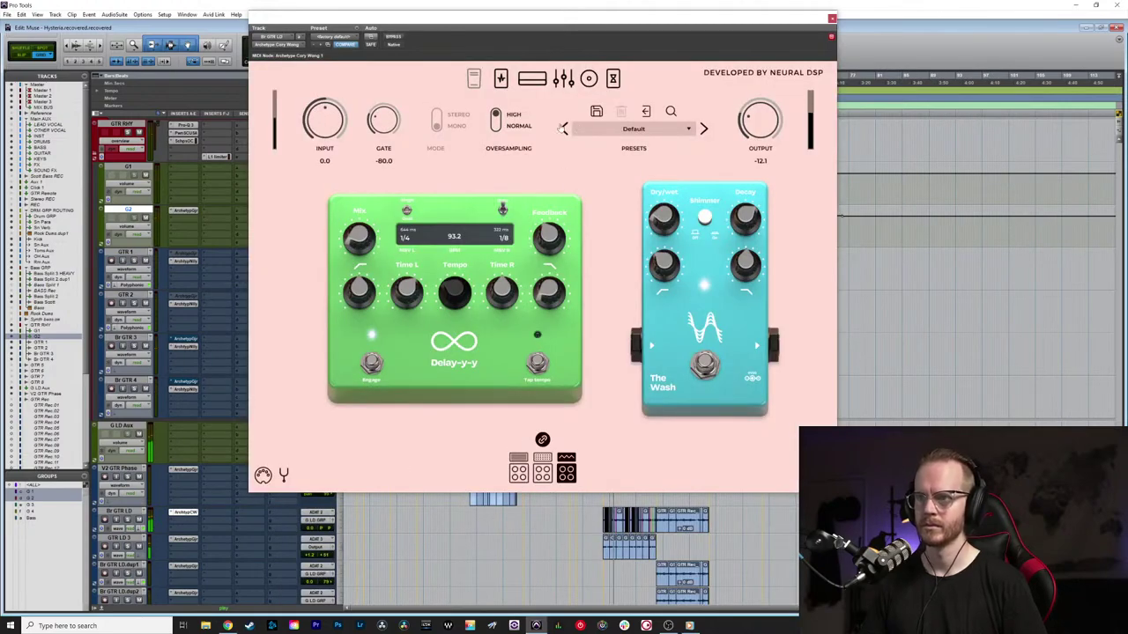
click(500, 78)
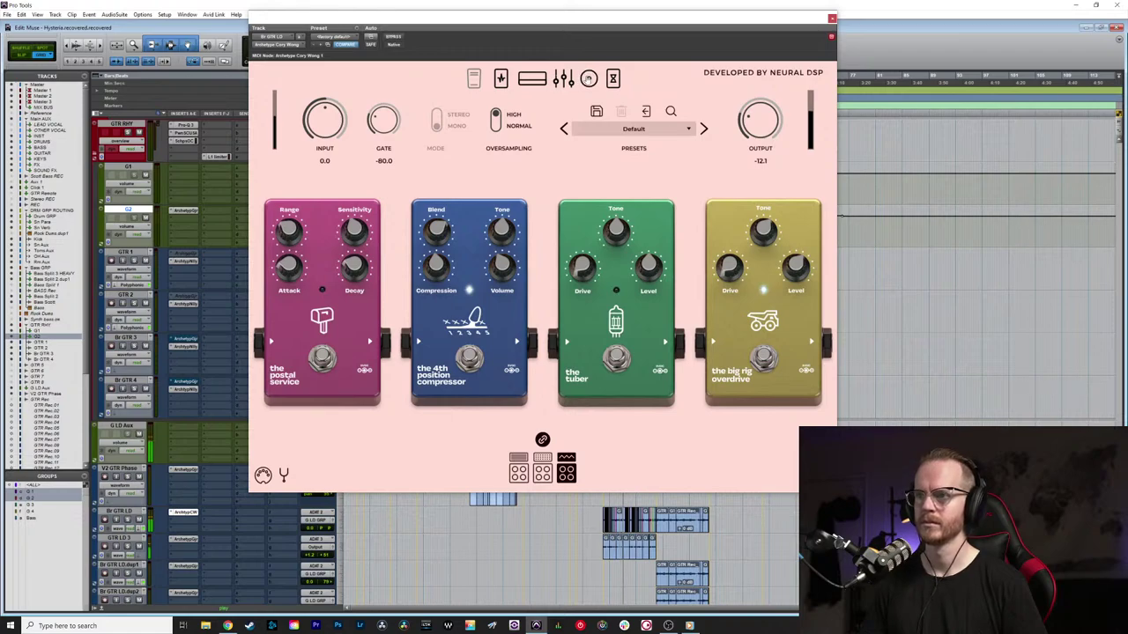
click(589, 78)
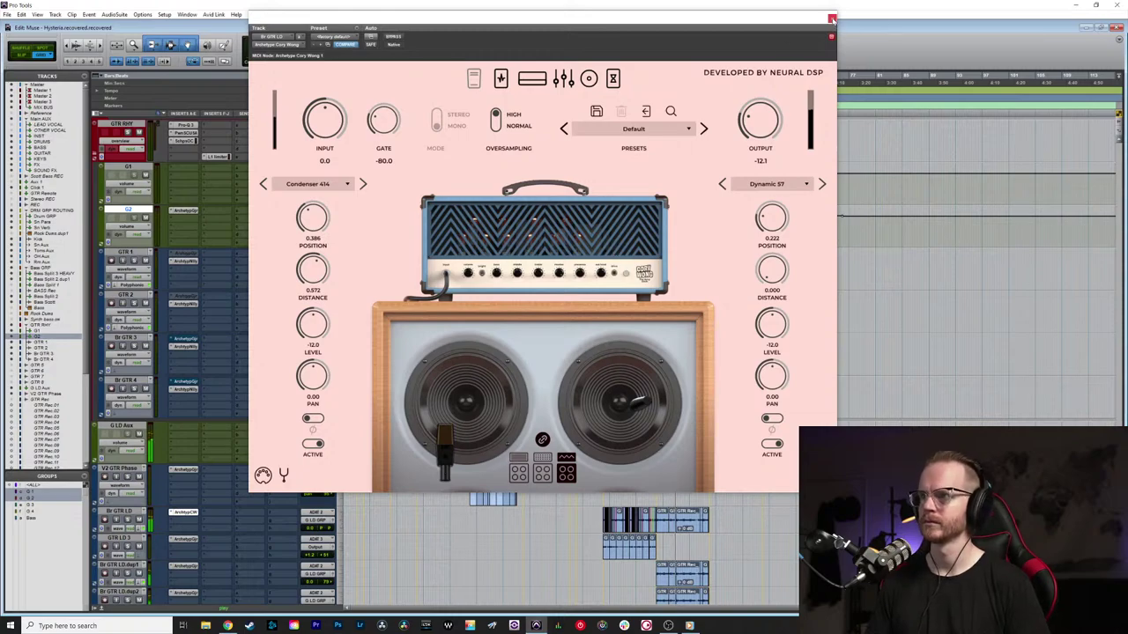
scroll(656, 577, up, 5)
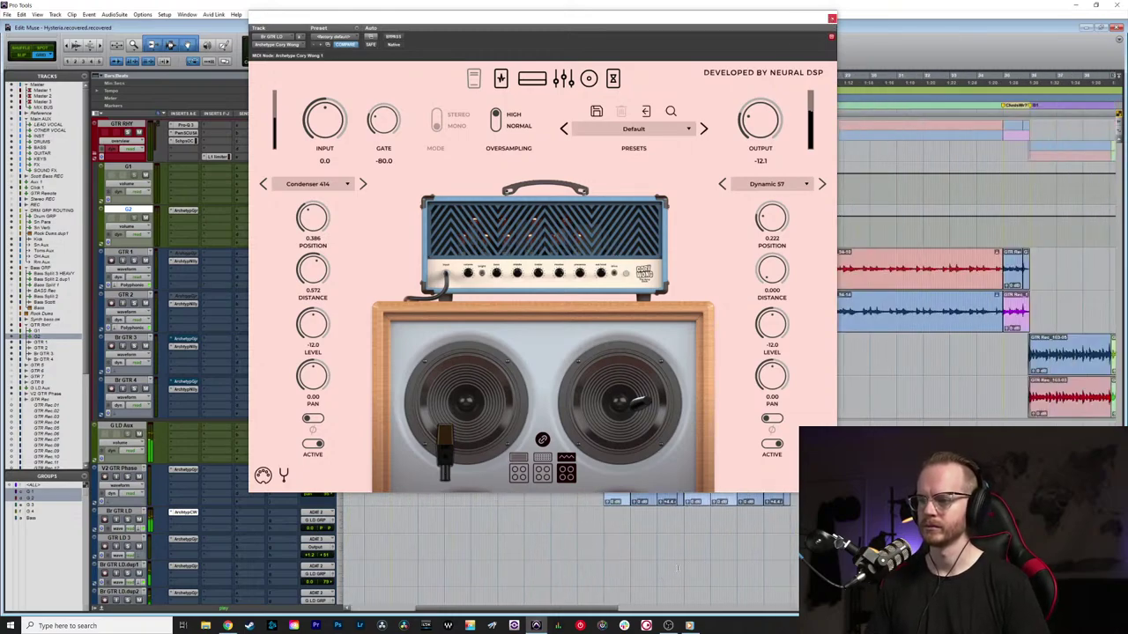
Step: Follow the lead guitar tracks toward the Ch3 section during playback, closing the Archetype Cory Wong plug-in on Br GTR LD
scroll(657, 536, down, 3)
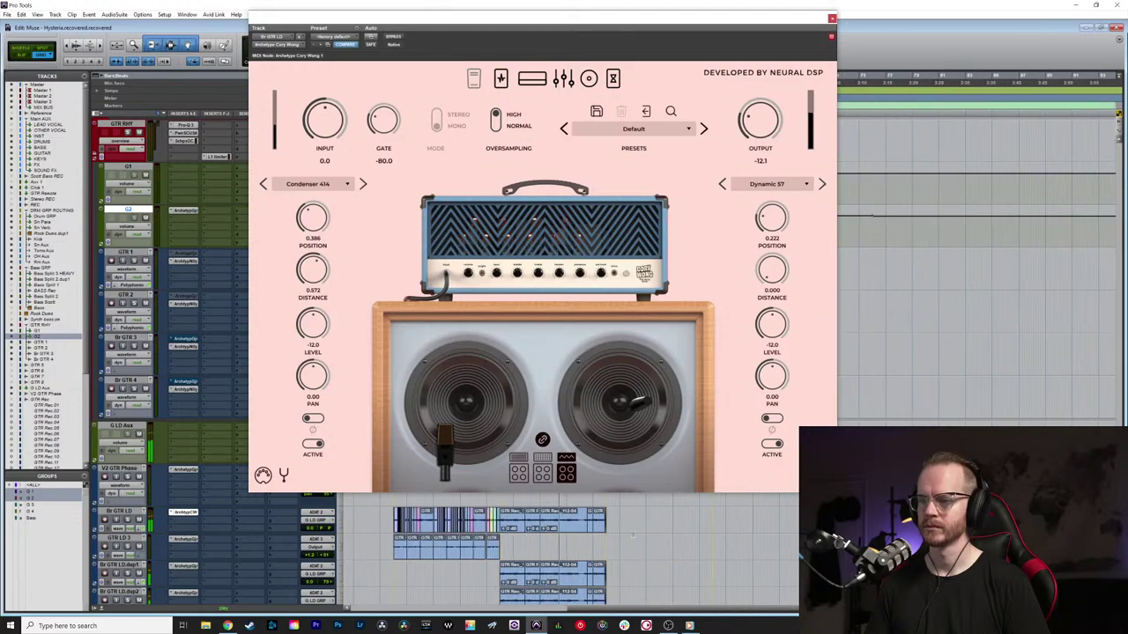
click(562, 539)
scroll(590, 541, up, 3)
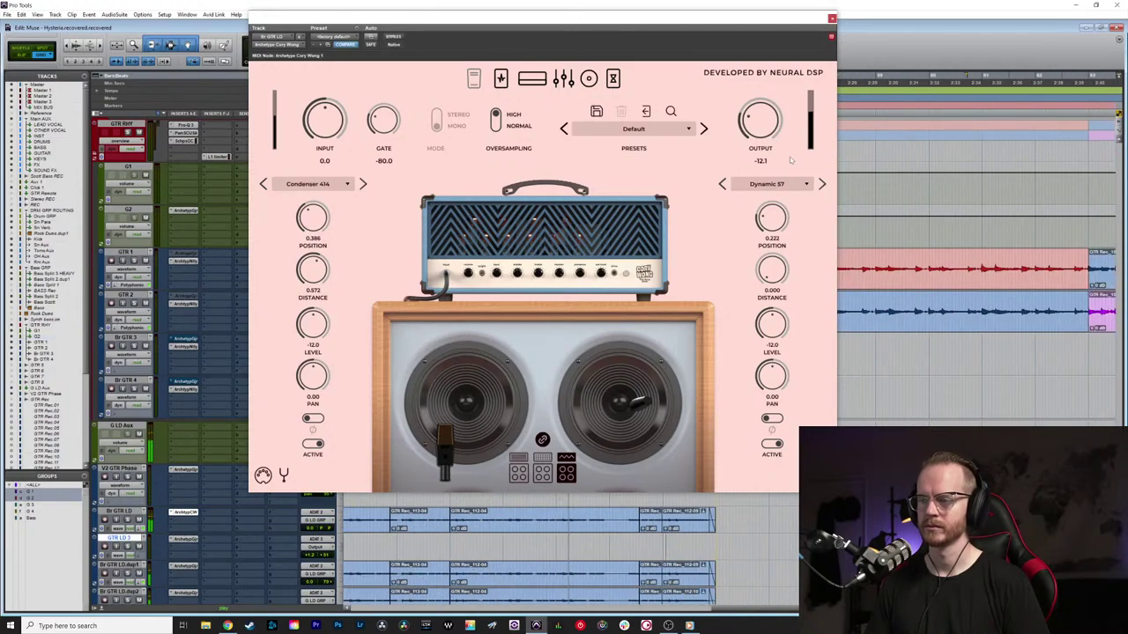
click(832, 17)
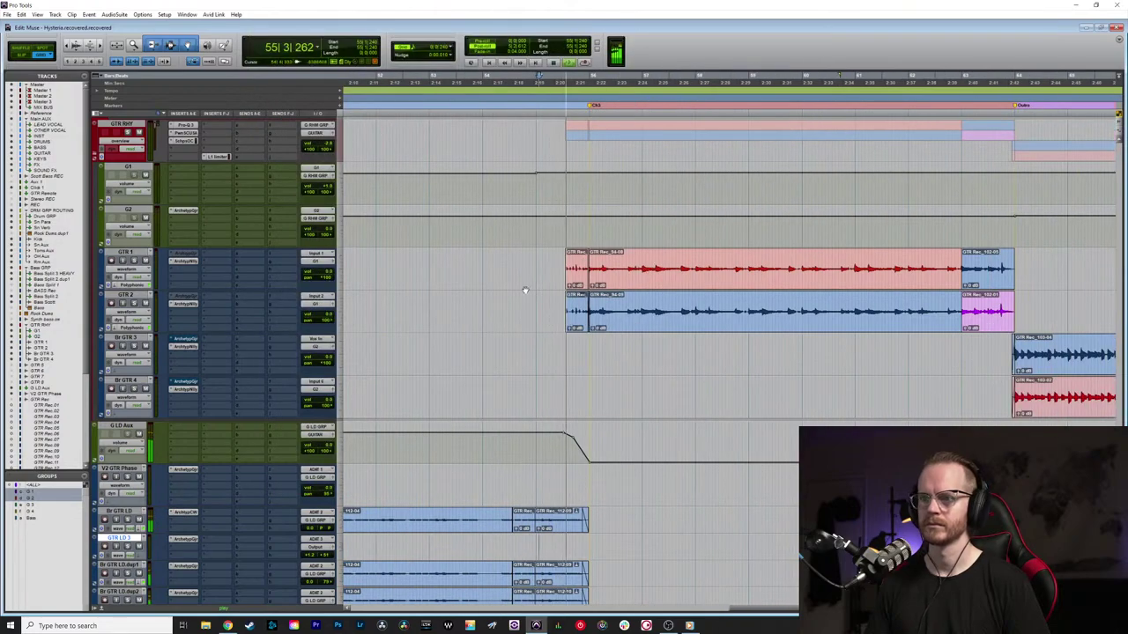
scroll(575, 284, down, 2)
scroll(576, 284, up, 2)
scroll(564, 295, right, 2)
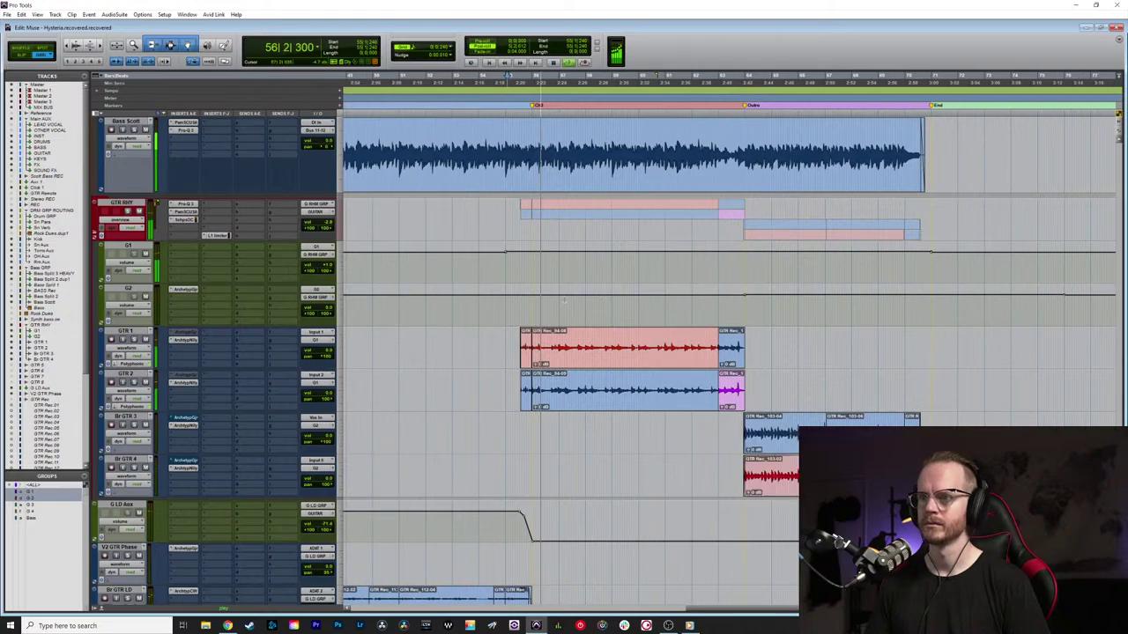
Step: Examine the drum tracks and the Bass GRP volume automation around the Ch3 section during playback
scroll(554, 303, up, 3)
scroll(554, 301, up, 5)
scroll(573, 302, down, 2)
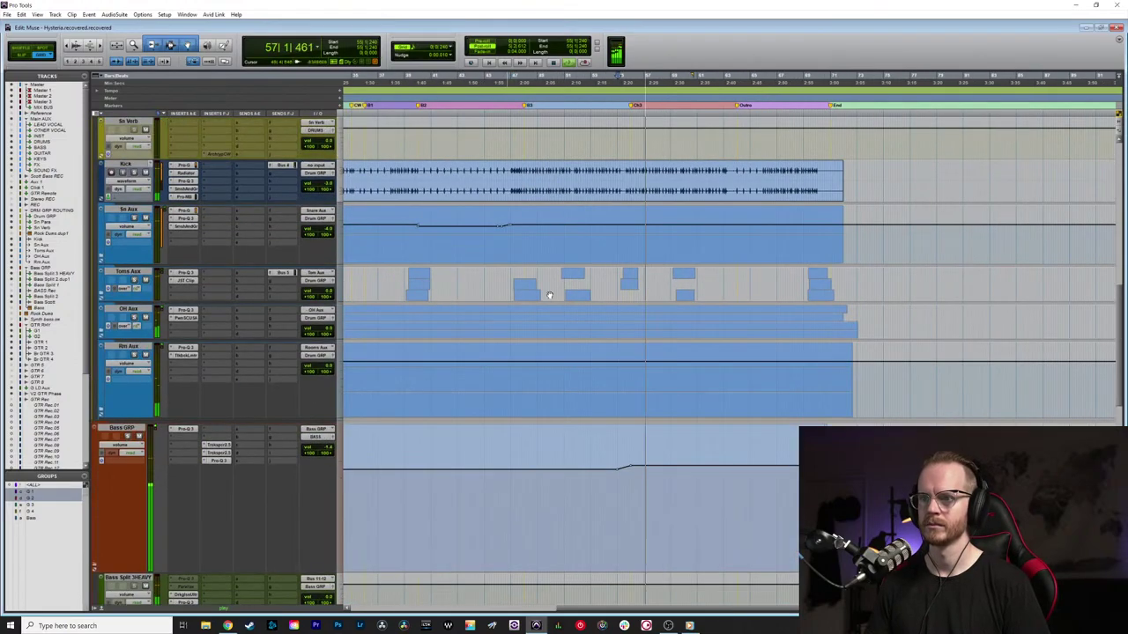
scroll(599, 300, down, 2)
scroll(634, 304, down, 3)
scroll(661, 326, up, 2)
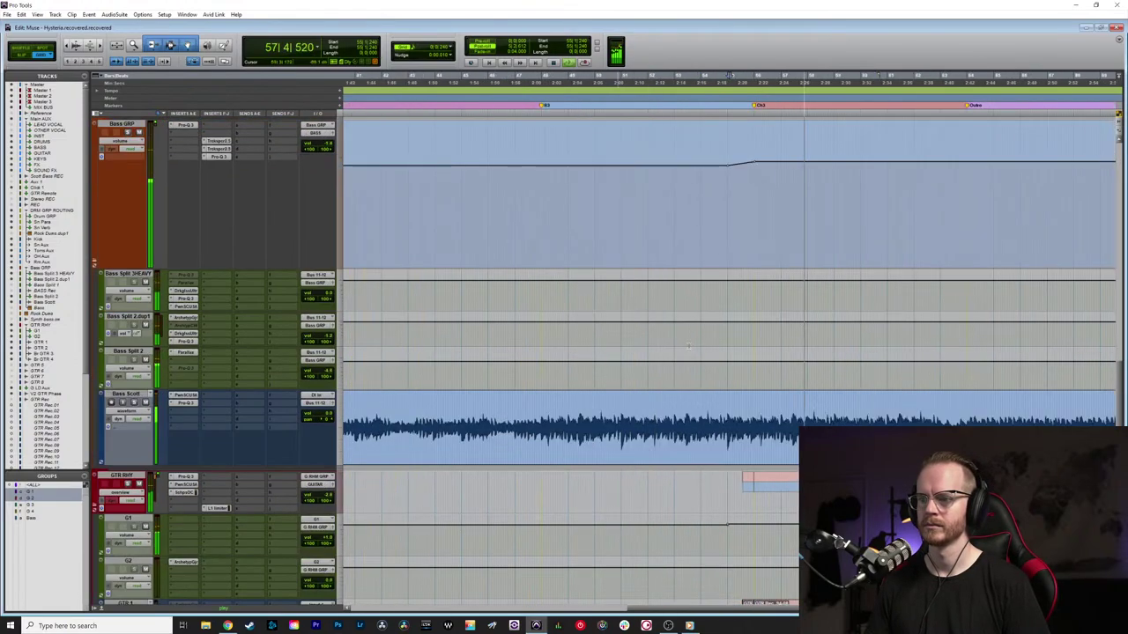
scroll(687, 350, down, 1)
scroll(687, 350, right, 1)
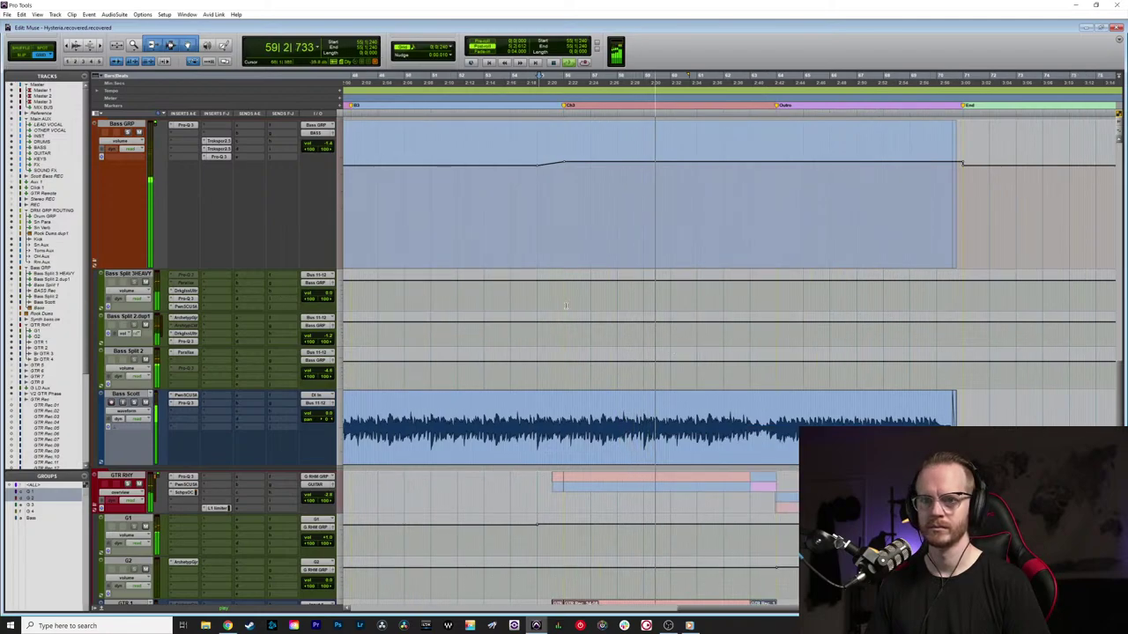
Step: Add a gentle bell cut near 2.8 kHz with a Q of about 2.1 in Pro-Q 3 on Bass Split 3 HEAVY
click(187, 299)
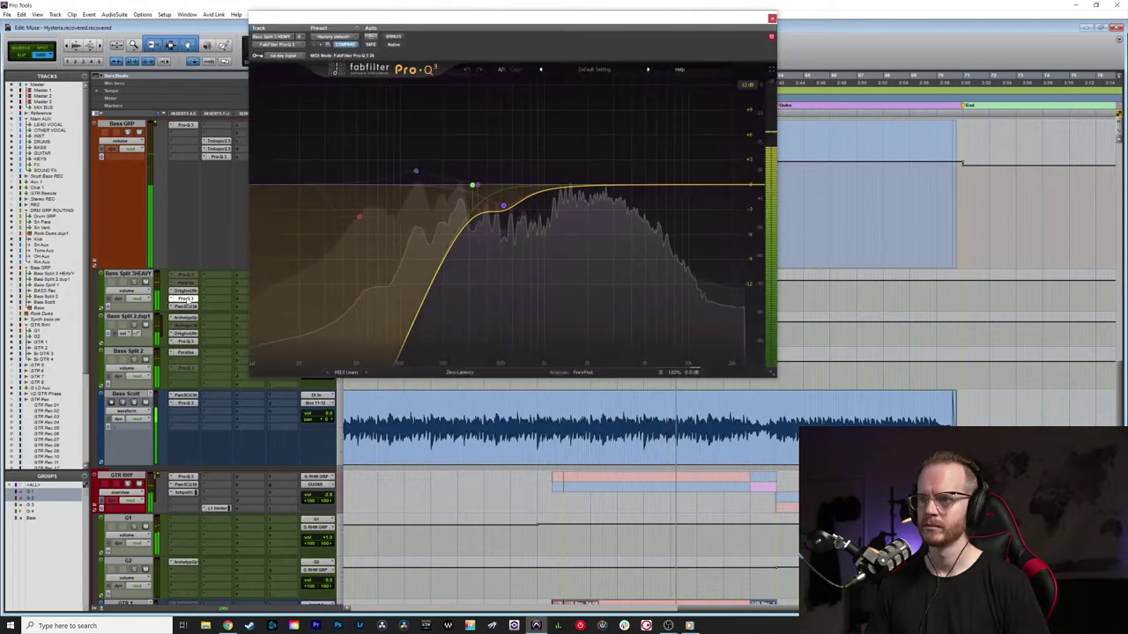
mouse_move(591, 183)
mouse_down()
mouse_move(557, 101)
mouse_move(557, 166)
mouse_move(593, 103)
mouse_move(593, 199)
mouse_up()
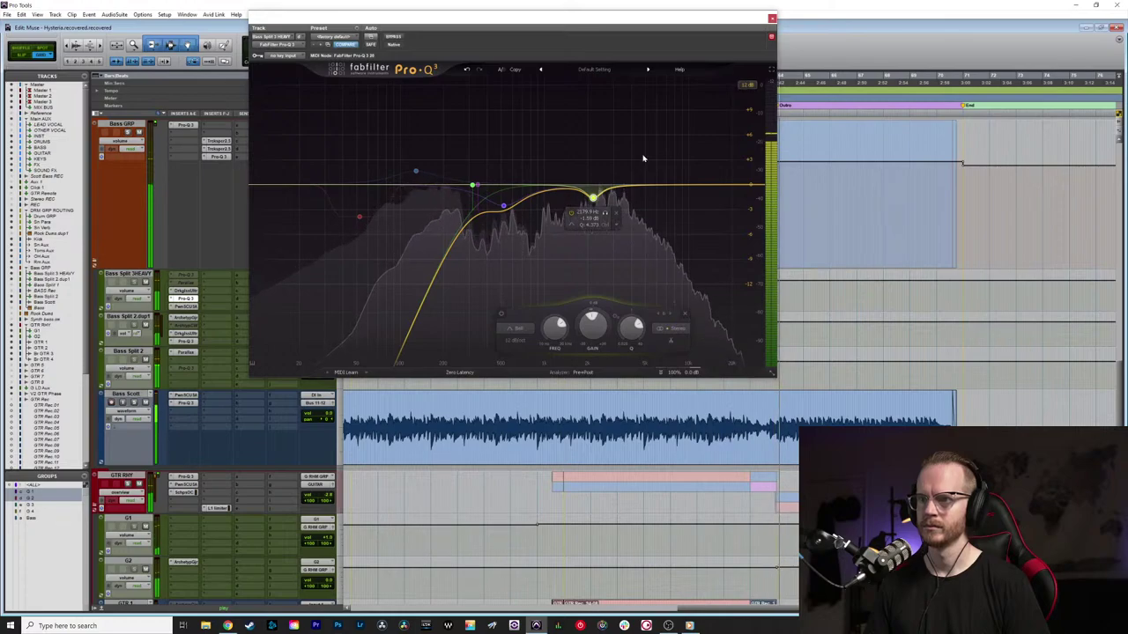
drag(594, 196, 604, 195)
scroll(612, 199, down, 3)
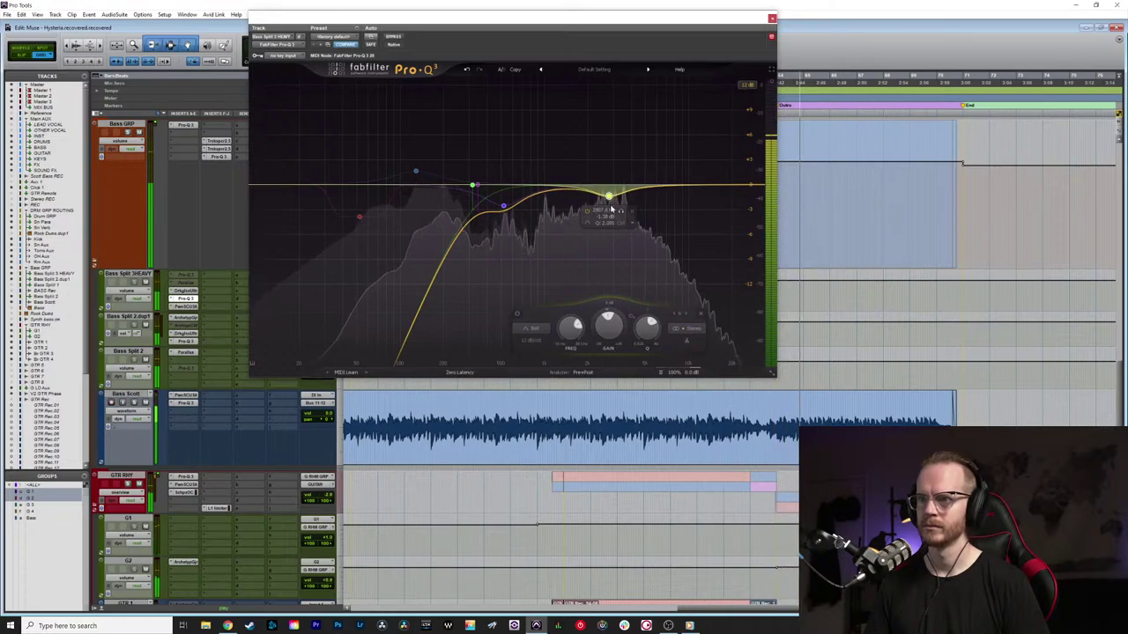
drag(609, 199, 608, 197)
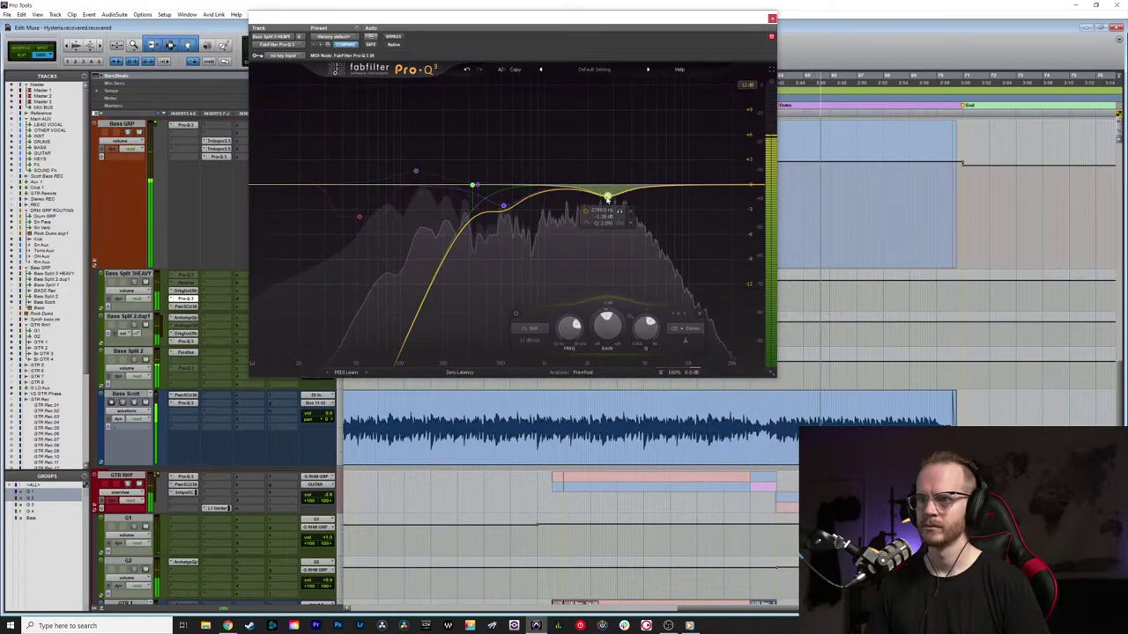
click(772, 17)
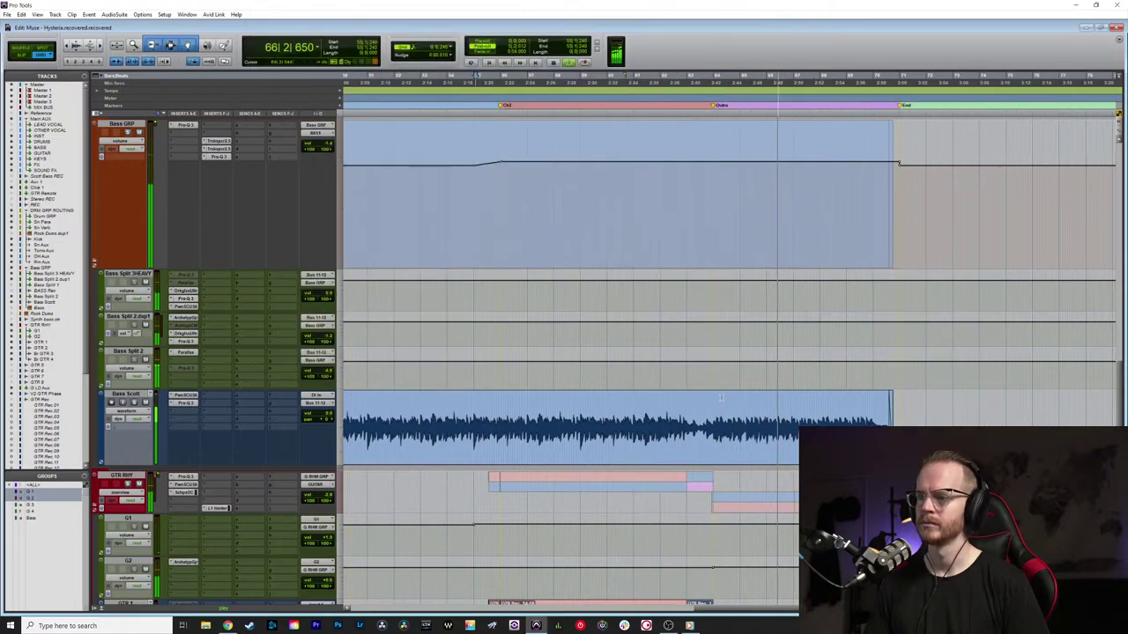
Step: Review the bass and the Br GTR 3 and Br GTR 4 clips through the outro to the song's end during playback
key(ctrl+])
scroll(605, 407, down, 5)
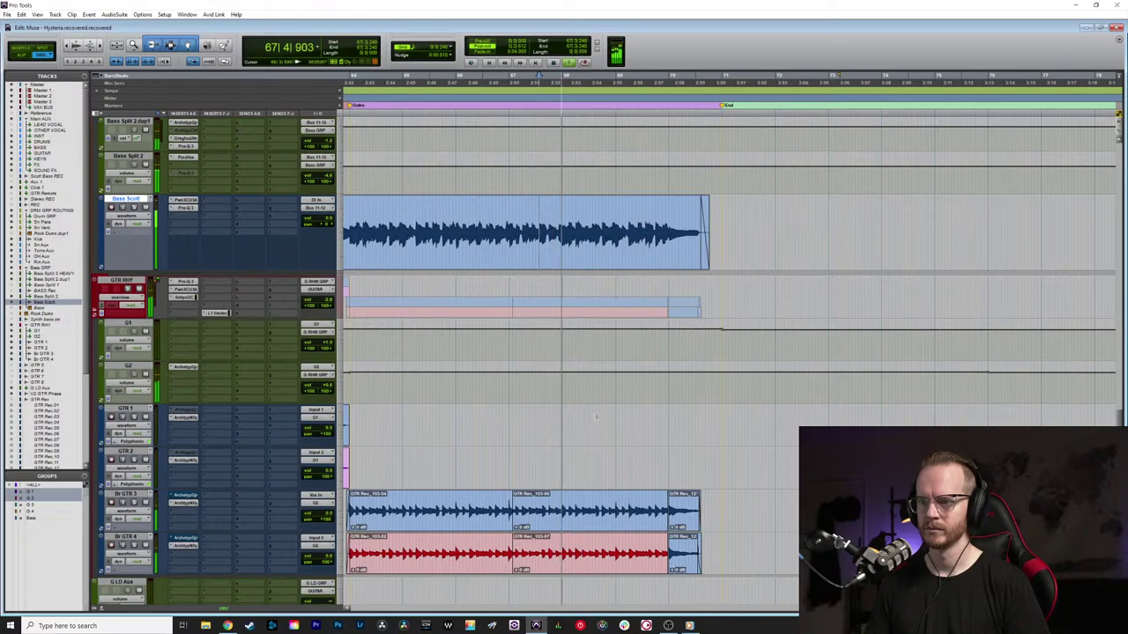
scroll(608, 397, down, 3)
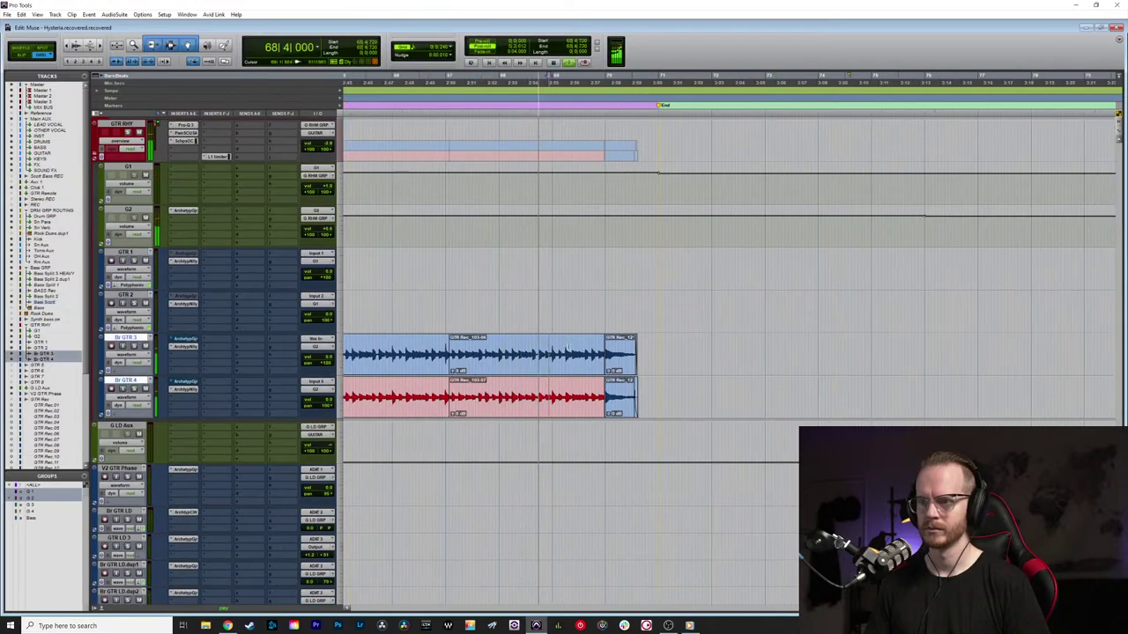
key(ctrl+])
scroll(707, 418, up, 4)
scroll(707, 417, down, 1)
scroll(670, 414, right, 2)
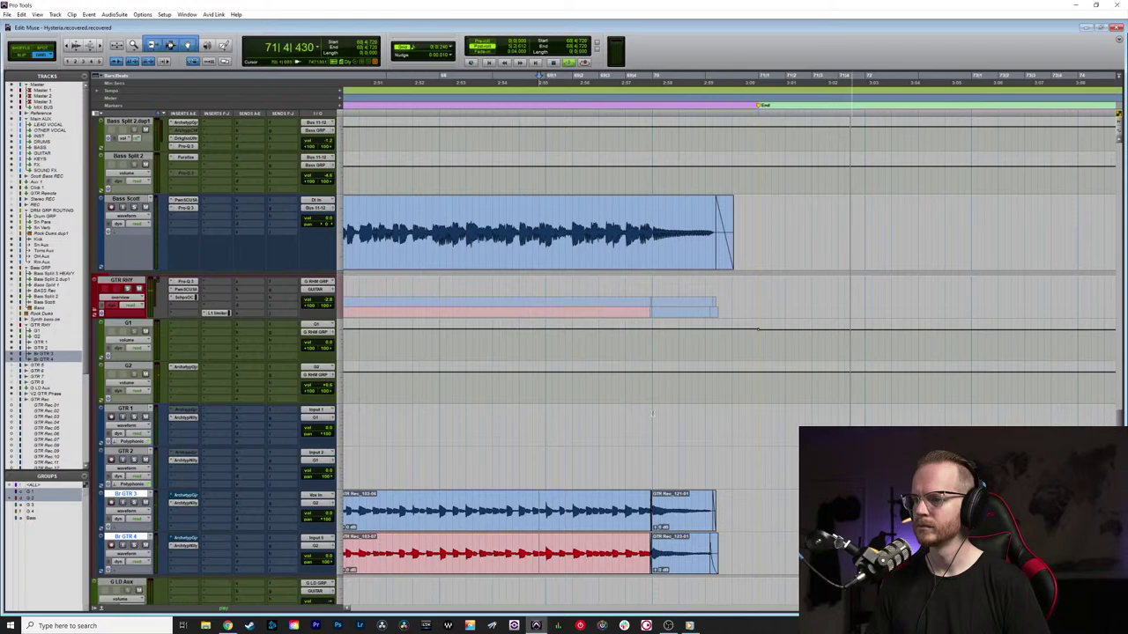
Step: Stop playback, show the whole song's timeline, and set the playback position to 7|4|736 at the first GTR 1 clip
click(657, 413)
scroll(648, 416, down, 1)
click(587, 382)
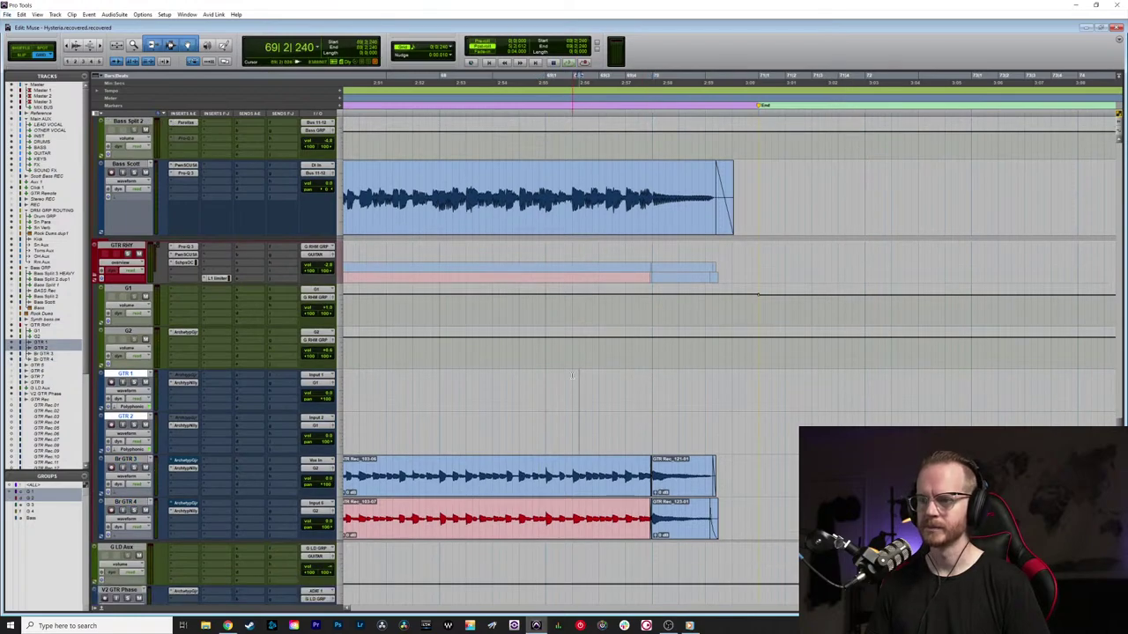
key(r)
key(r)
key(r)
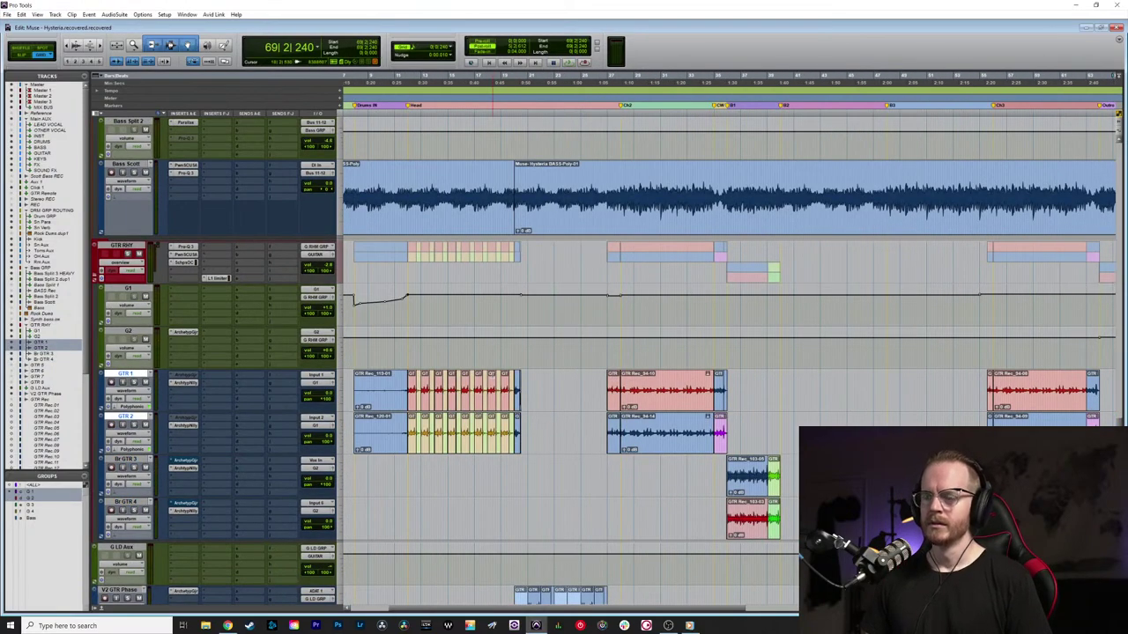
key(r)
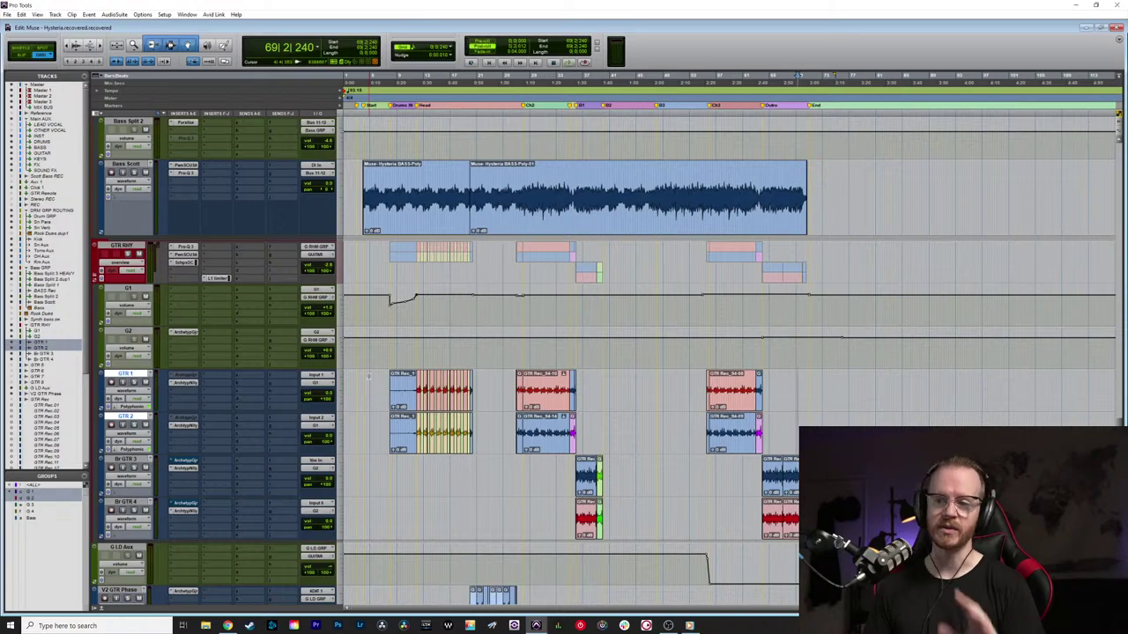
key(space)
key(space)
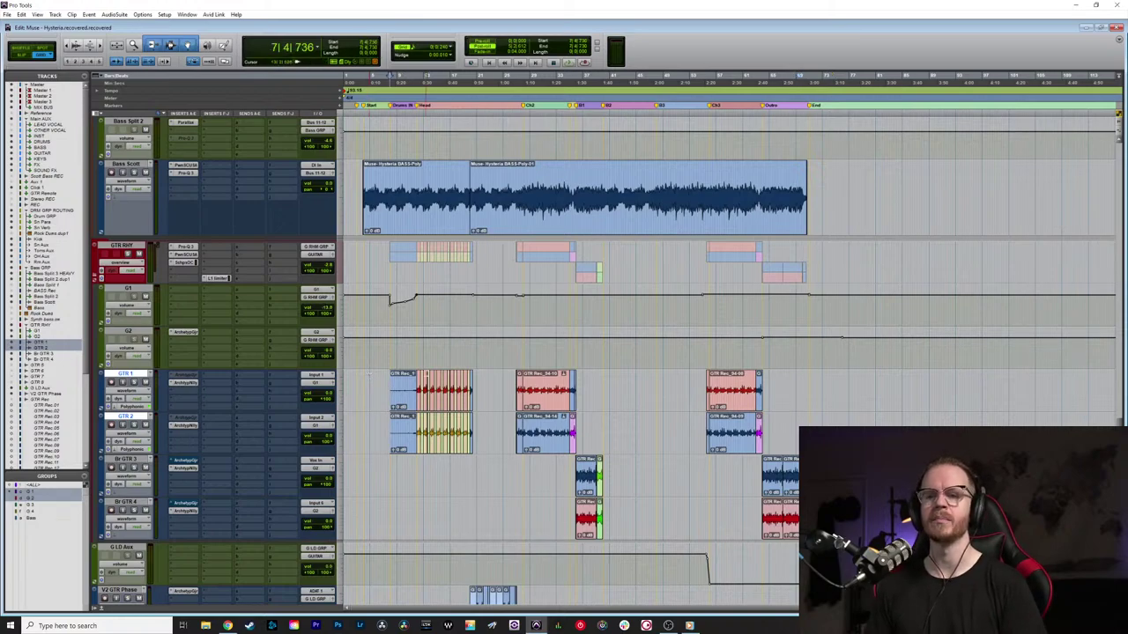
Step: Place the playback cursor at 3|4|720, just before the first bass clip, and solo the Bass Scott track
key(ctrl+bracketright)
key(ctrl+bracketright)
key(ctrl+bracketright)
scroll(430, 371, up, 3)
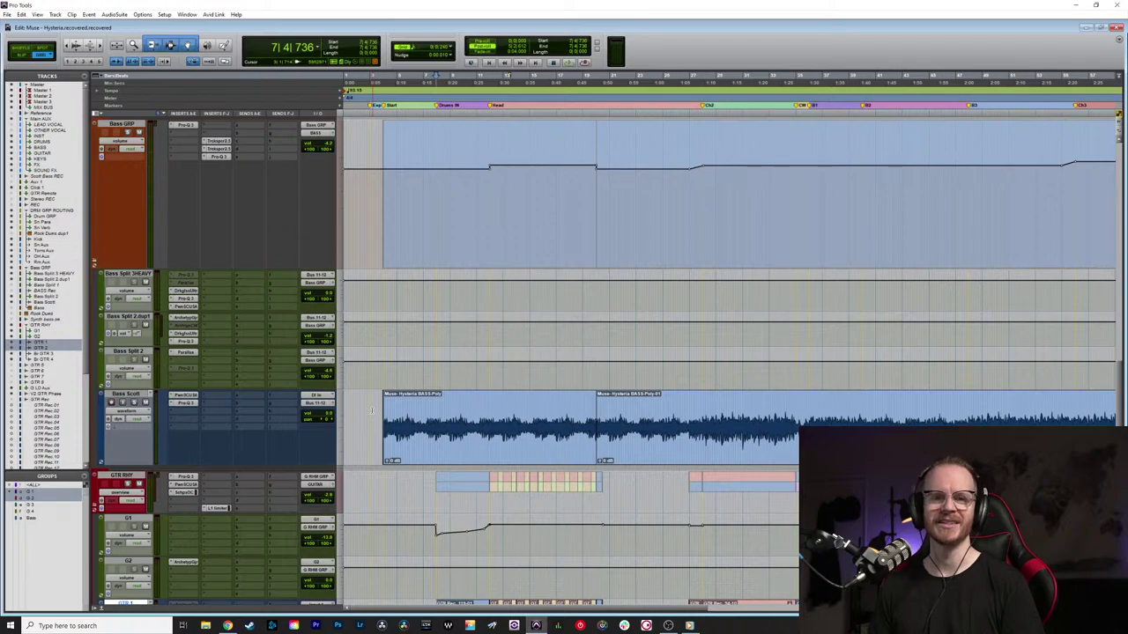
click(372, 410)
key(ctrl+])
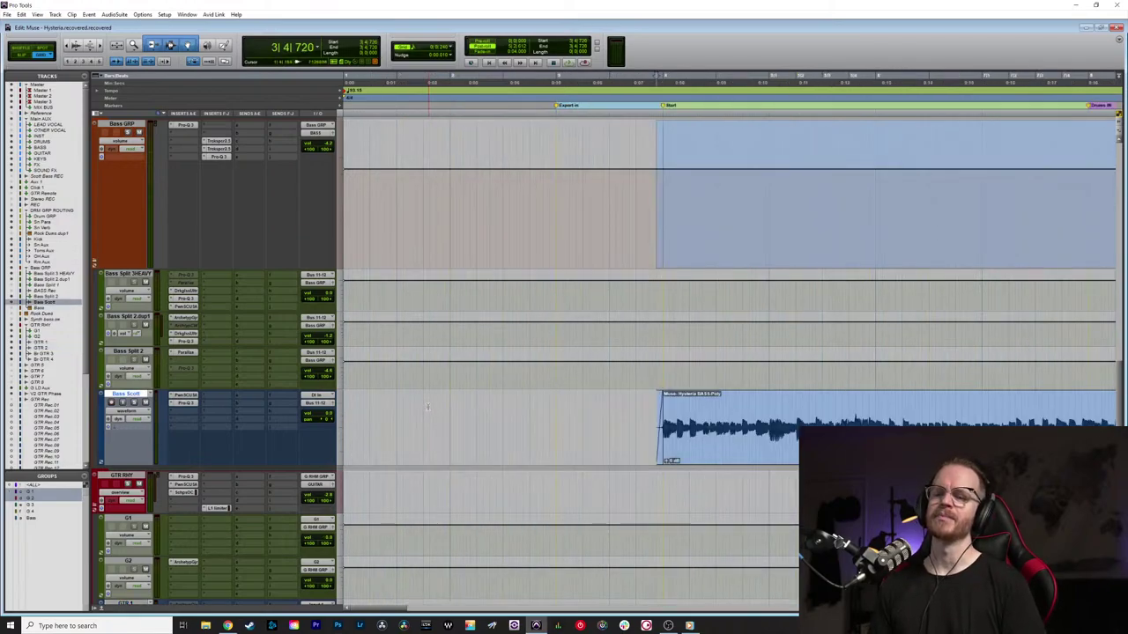
key(ctrl+])
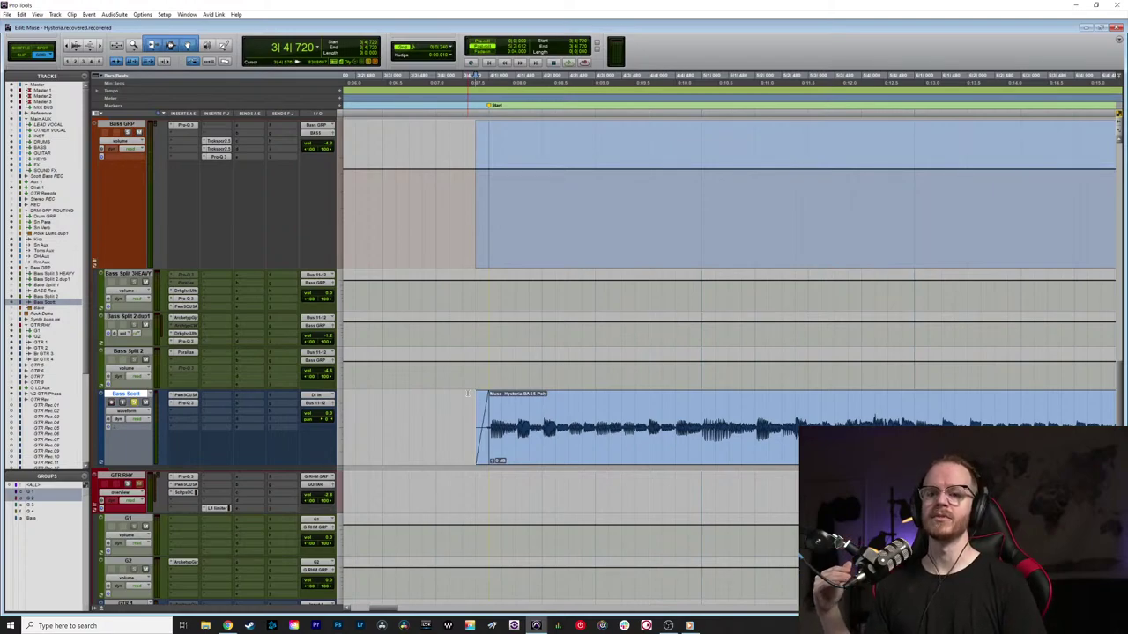
Step: Inspect the low-band compression settings of Parallax on Bass Split 2, moving its window clear of the track inserts
click(132, 350)
click(132, 274)
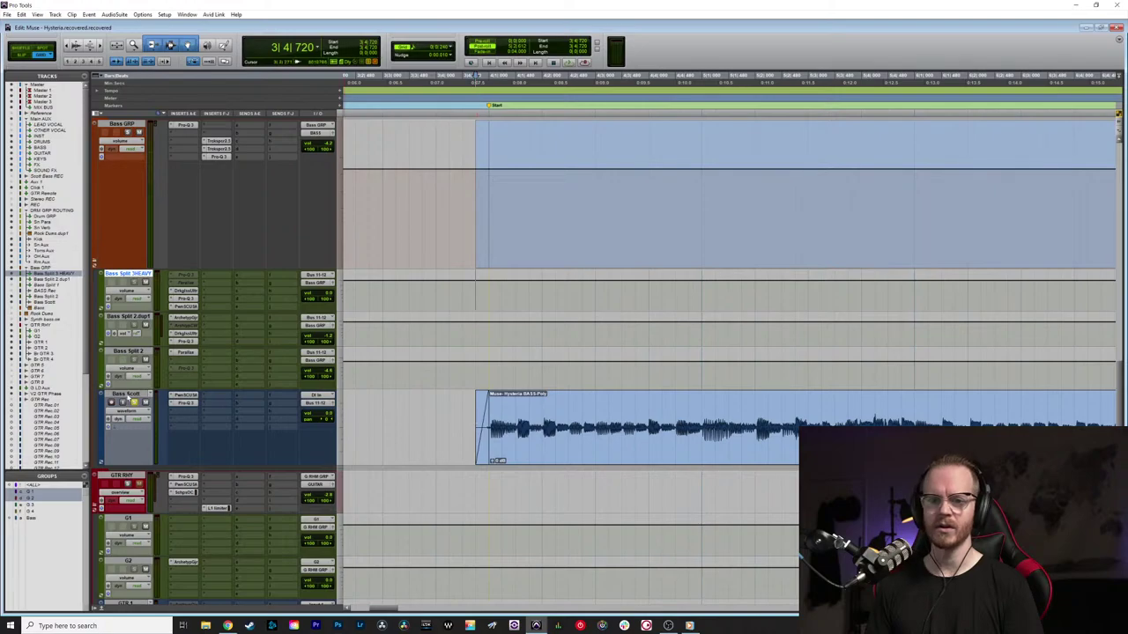
click(460, 400)
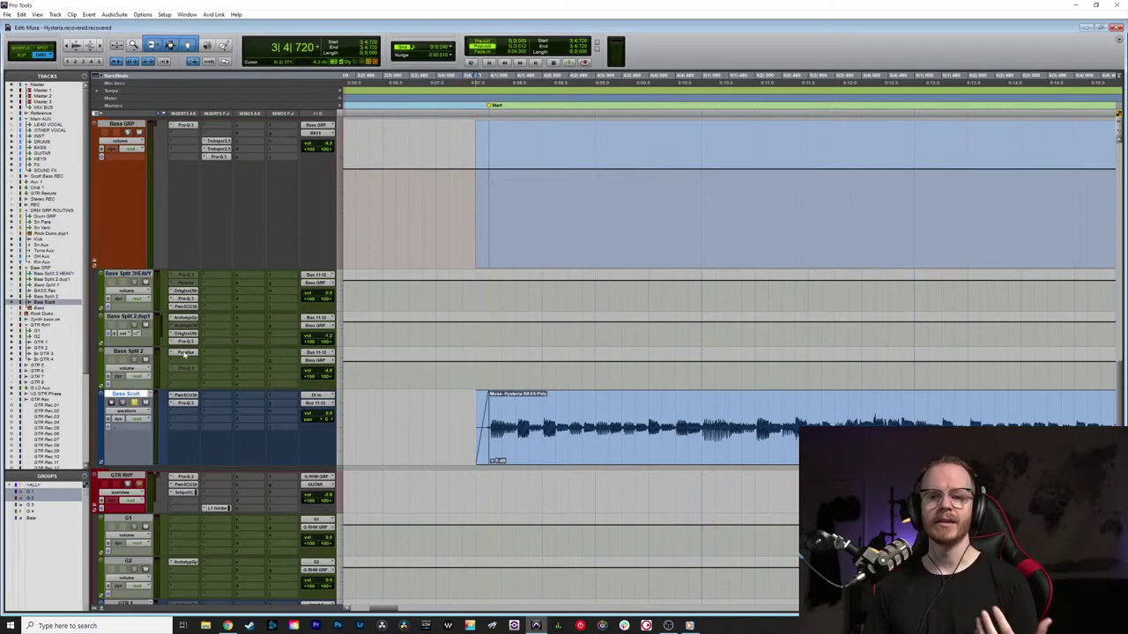
click(185, 353)
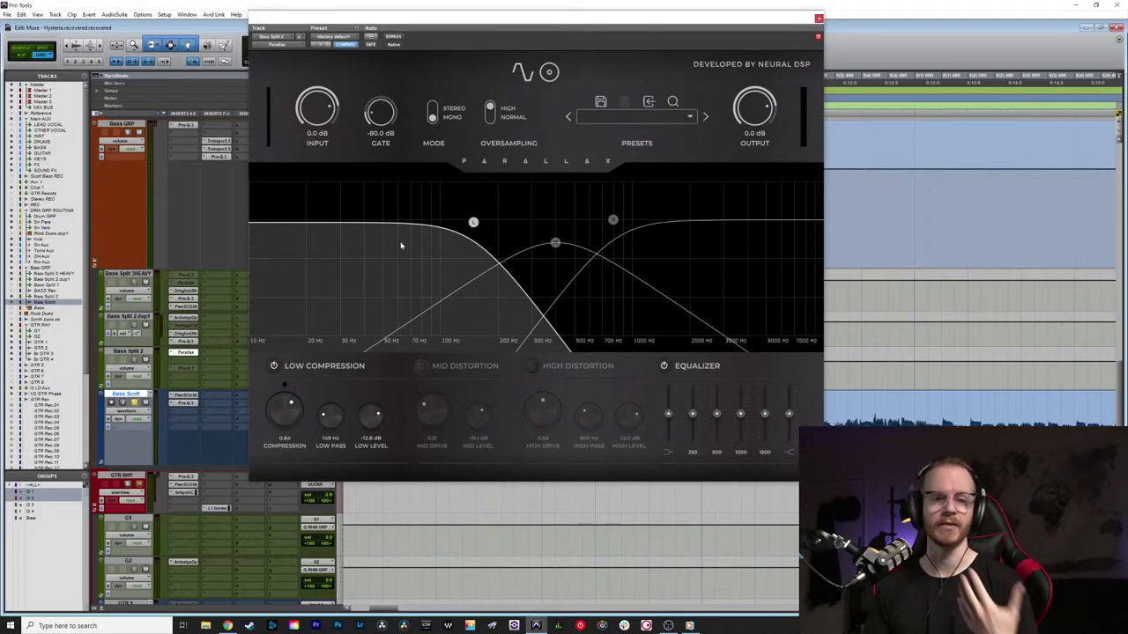
click(144, 357)
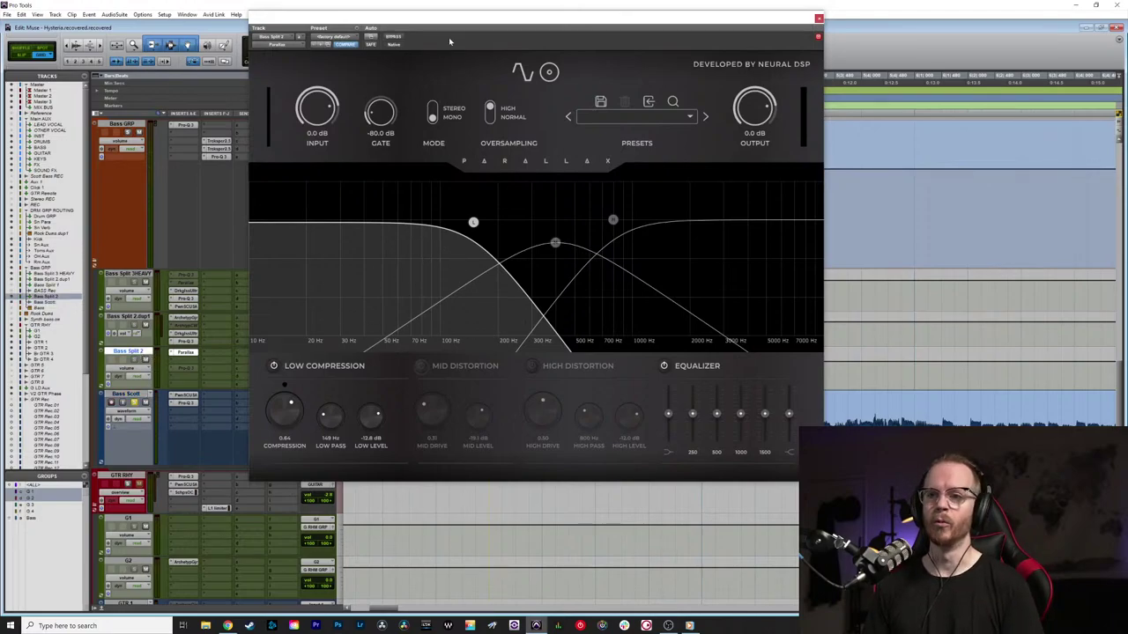
drag(440, 20, 566, 16)
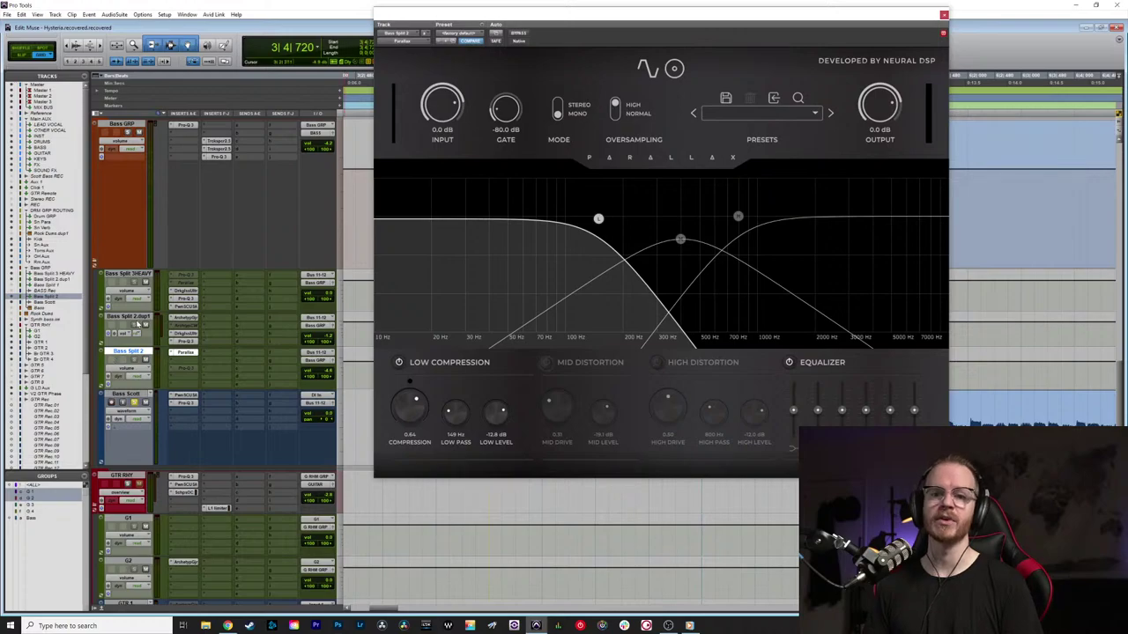
Step: Inspect the Archetype Gojira pedals and the Darkglass Ultra cabinet on Bass Split 2.dup1
click(130, 318)
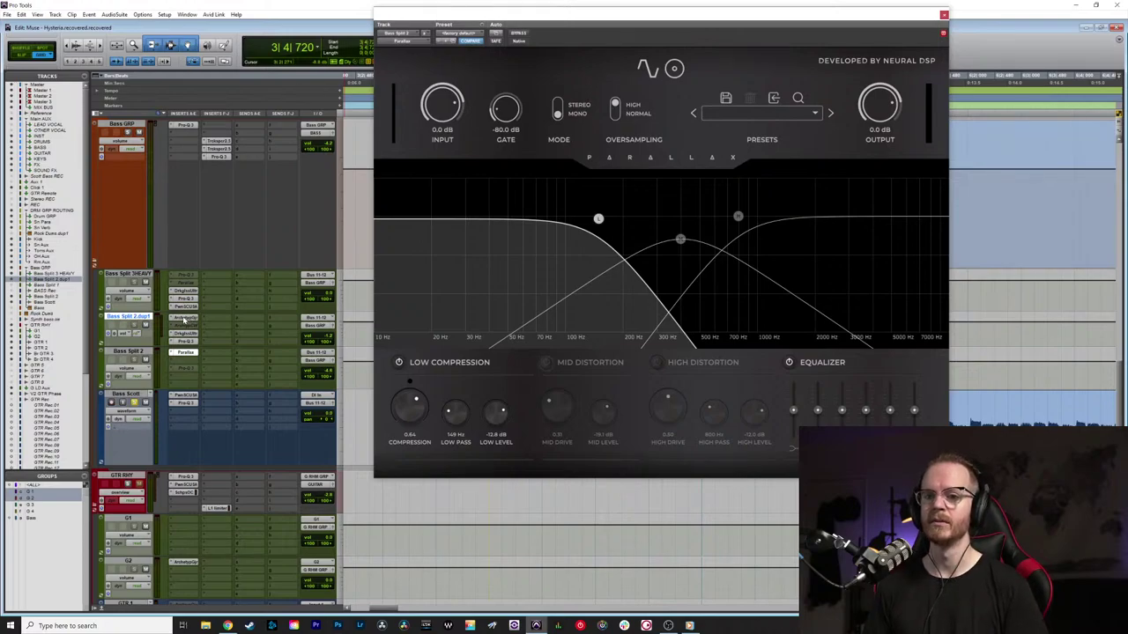
click(184, 319)
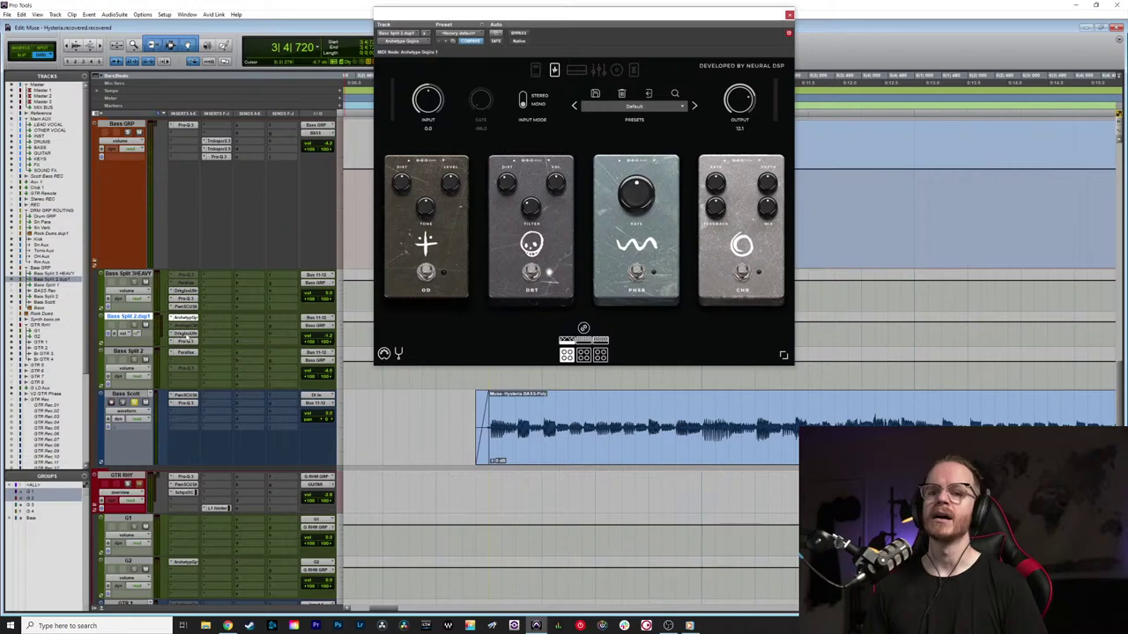
click(204, 336)
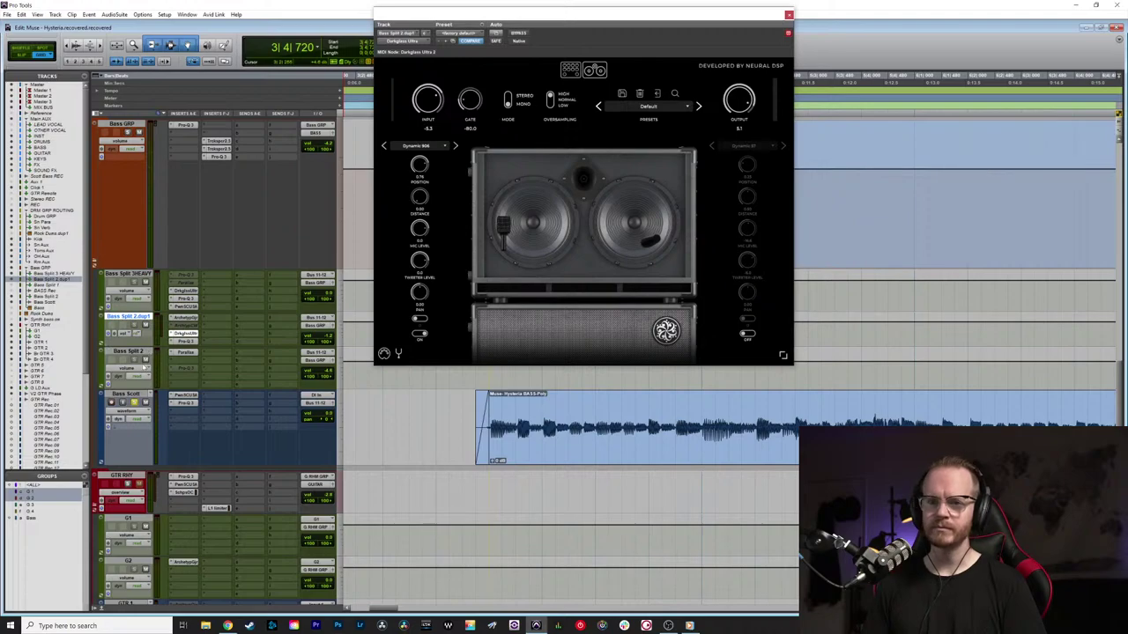
Step: Inspect the Darkglass Ultra pedal on Bass Split 3 HEAVY, audition the bass split tracks, and close the plug-in
click(126, 394)
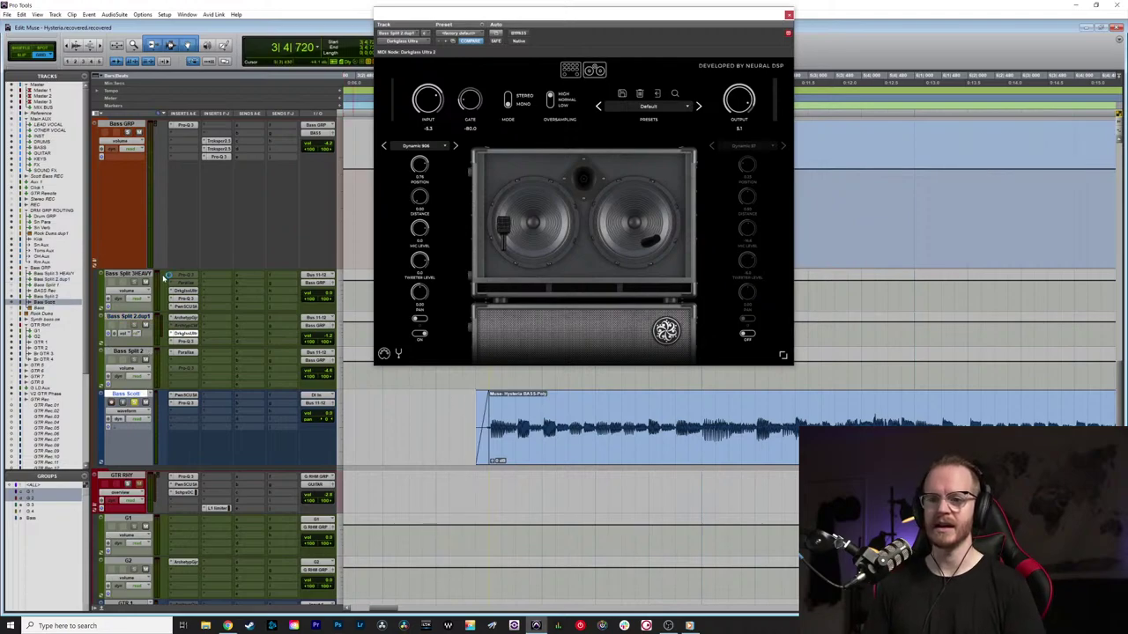
click(146, 275)
click(185, 290)
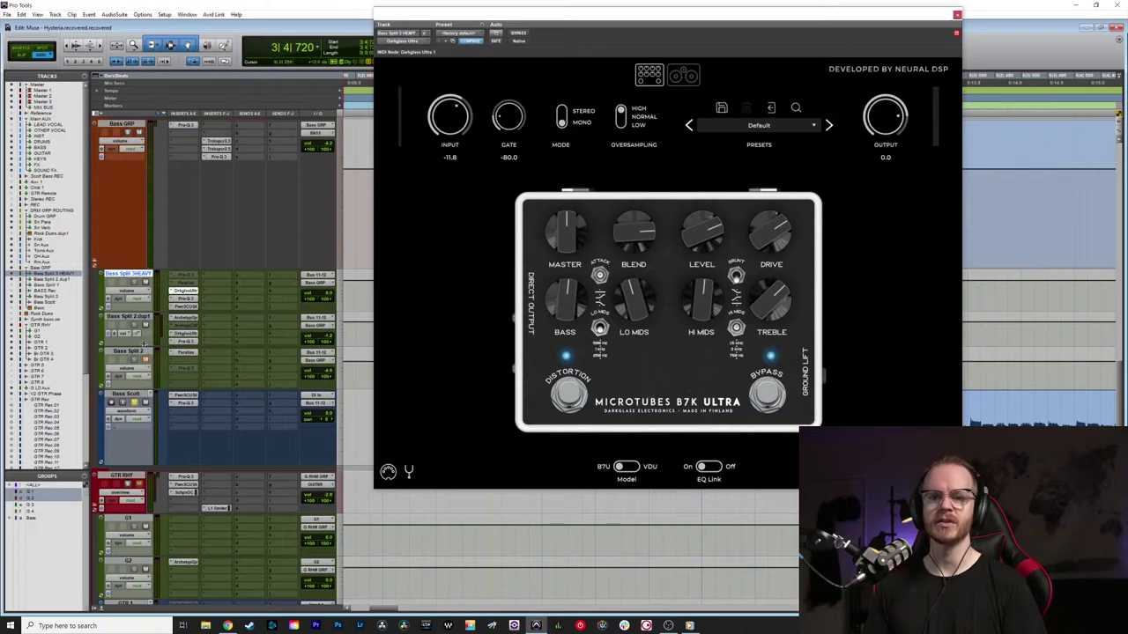
key(space)
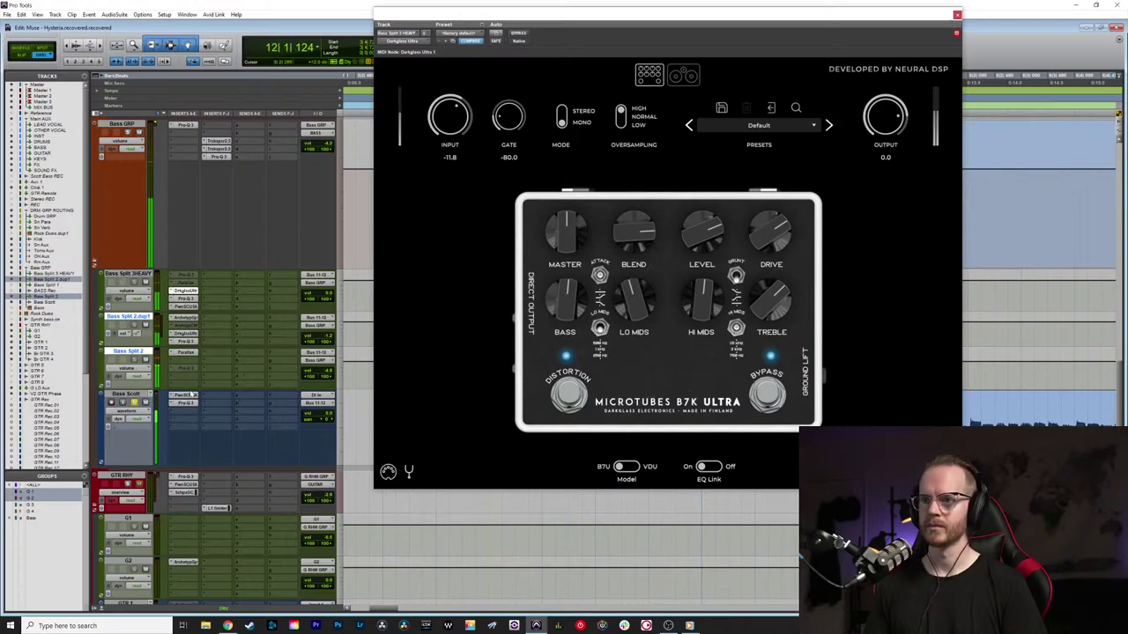
click(956, 14)
Step: Bring up the Drums IN guitar clips and place the playback cursor at 7|4|736 on GTR 1 and GTR 2
scroll(660, 333, down, 10)
scroll(447, 259, right, 6)
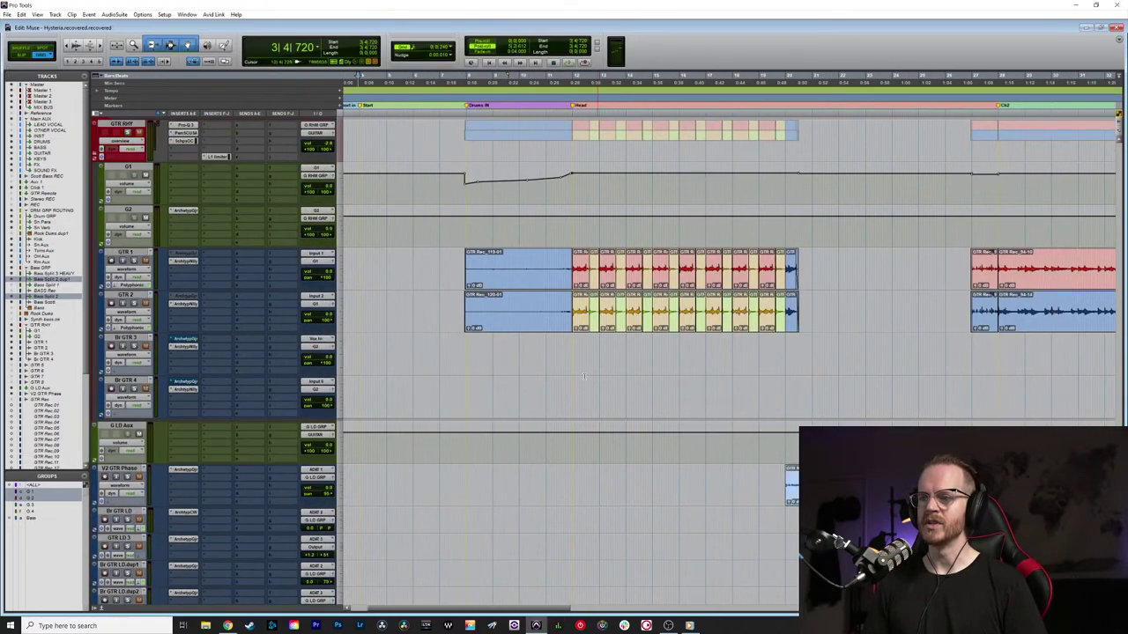
scroll(516, 272, up, 2)
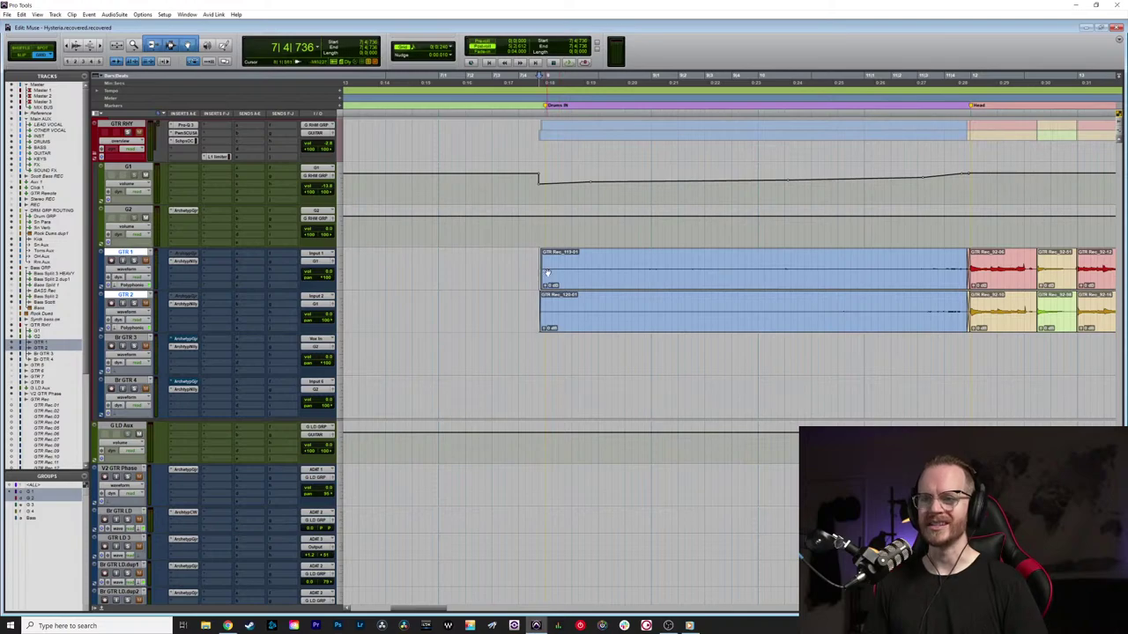
Step: Inspect the Archetype Nolly amp settings on GTR 1 and look over the lead guitar tracks below
scroll(619, 281, up, 2)
scroll(541, 291, left, 3)
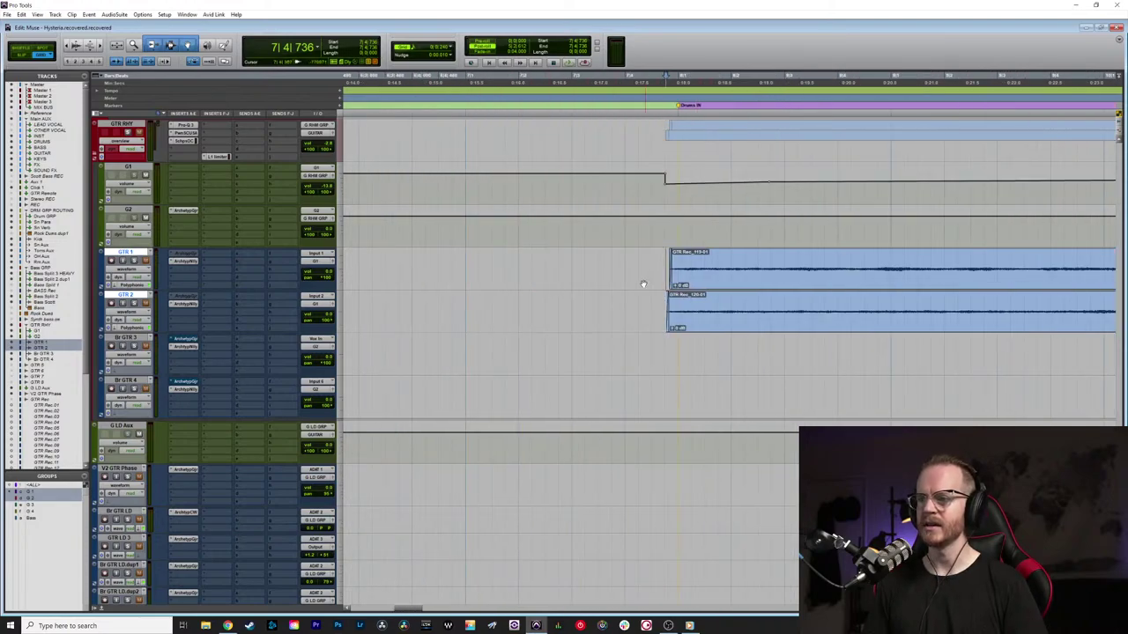
scroll(637, 282, down, 3)
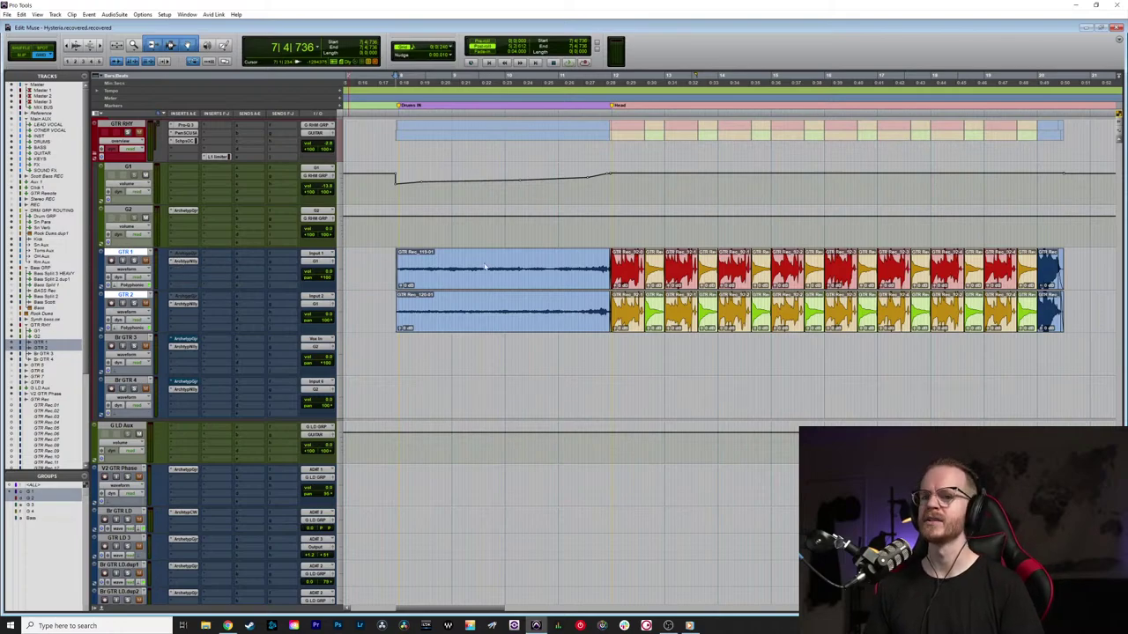
click(185, 261)
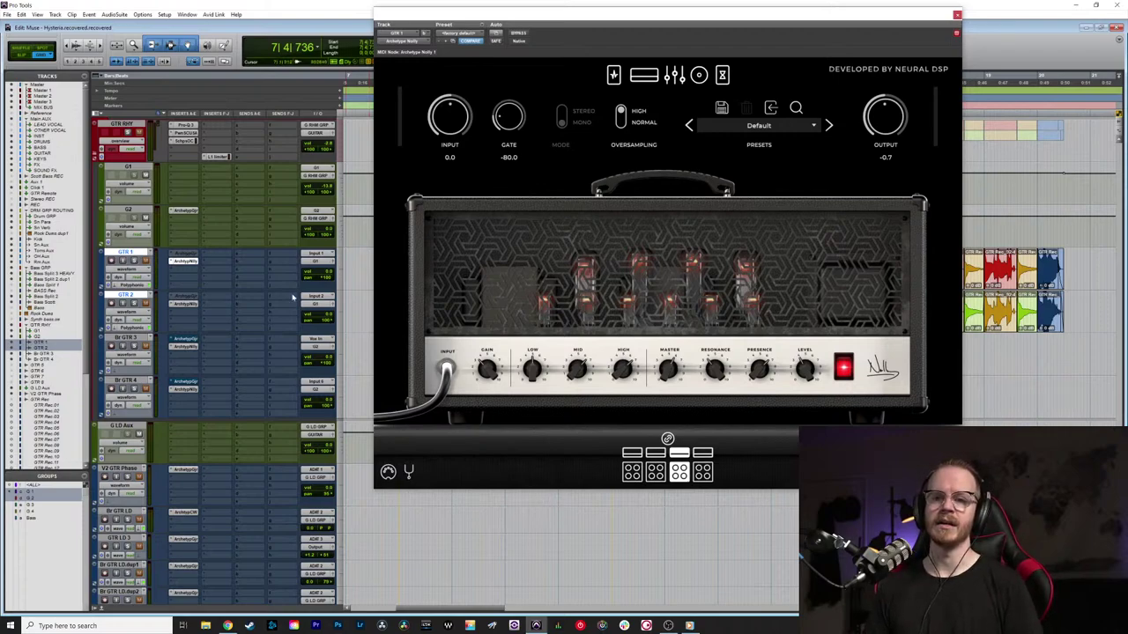
scroll(228, 465, down, 3)
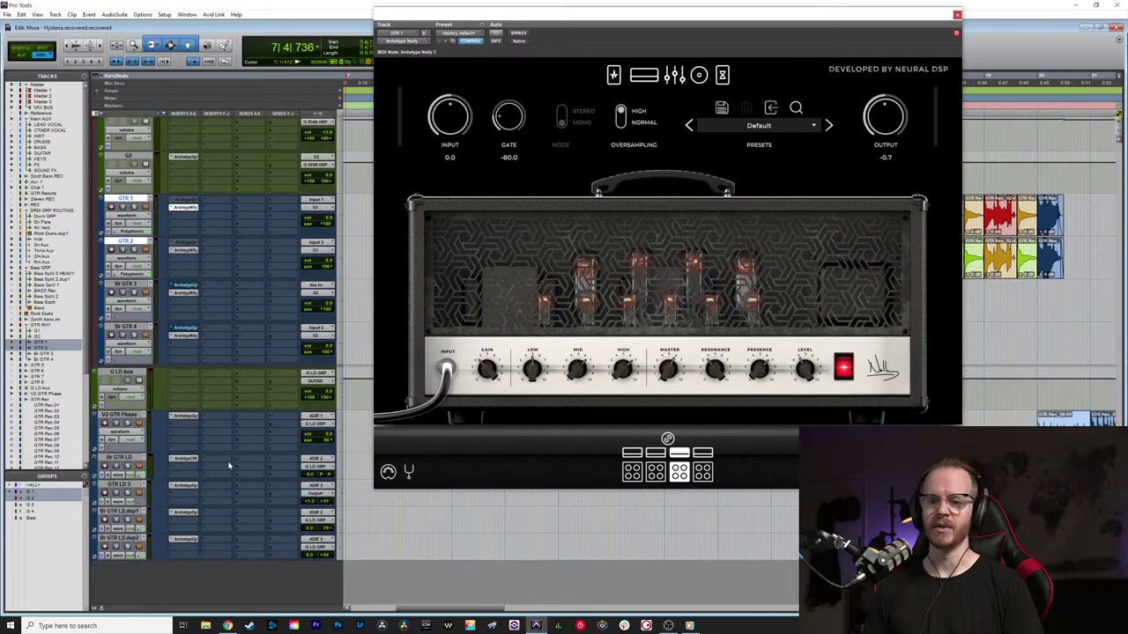
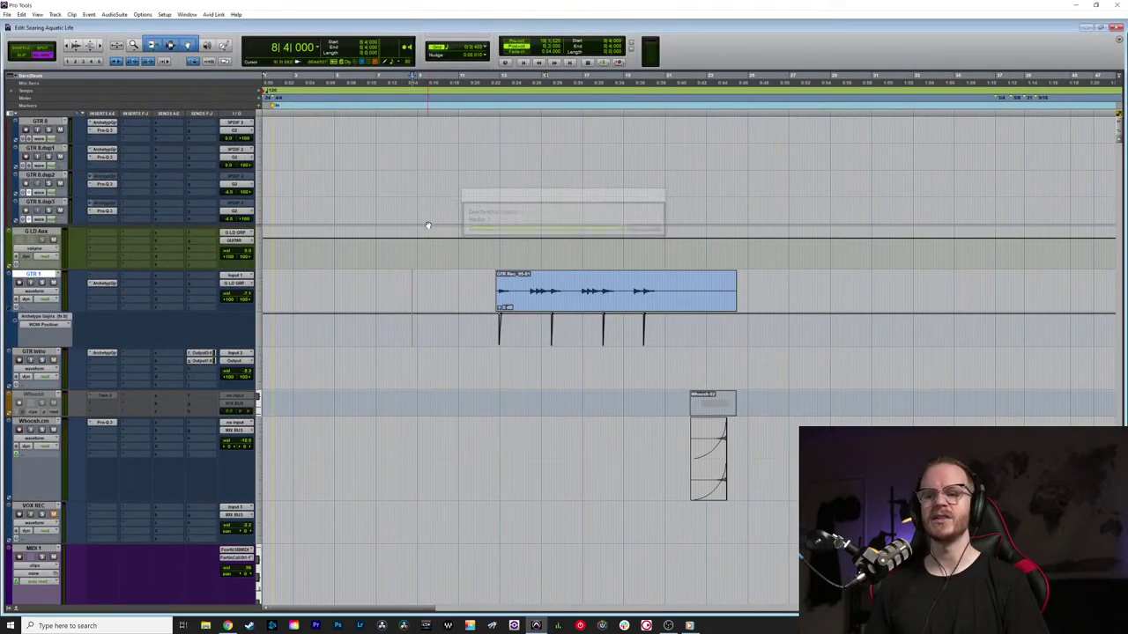
Step: In the Soaring Aquatic Life session, set Sonarworks Reference 4 on Master 1 to the Sennheiser HD 600 calibration profile
click(274, 280)
scroll(282, 282, up, 10)
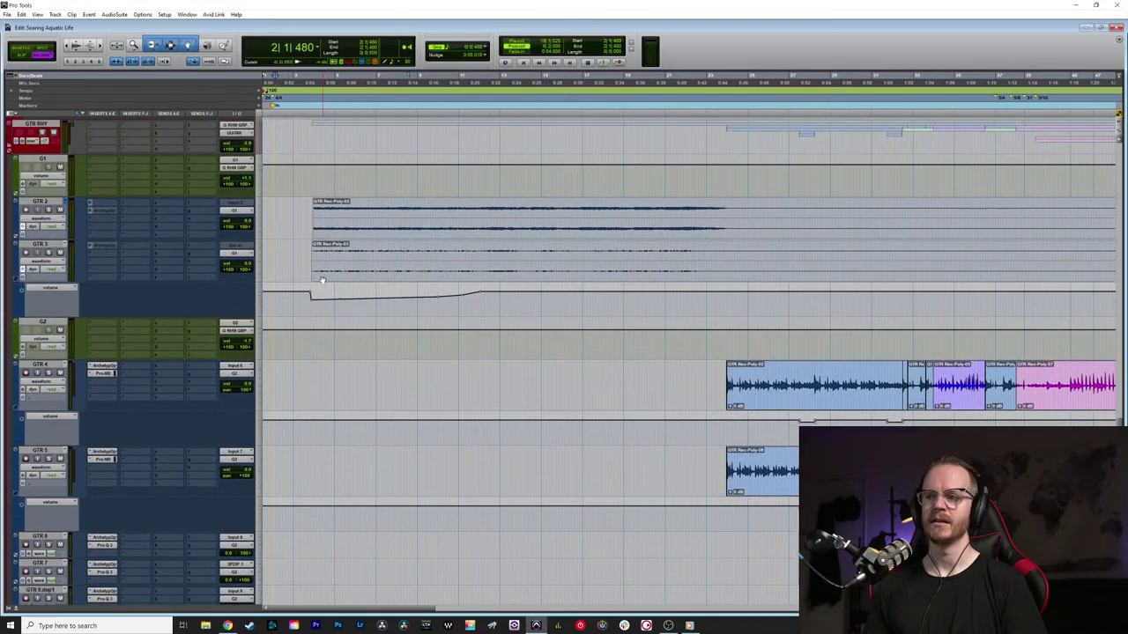
scroll(319, 275, up, 15)
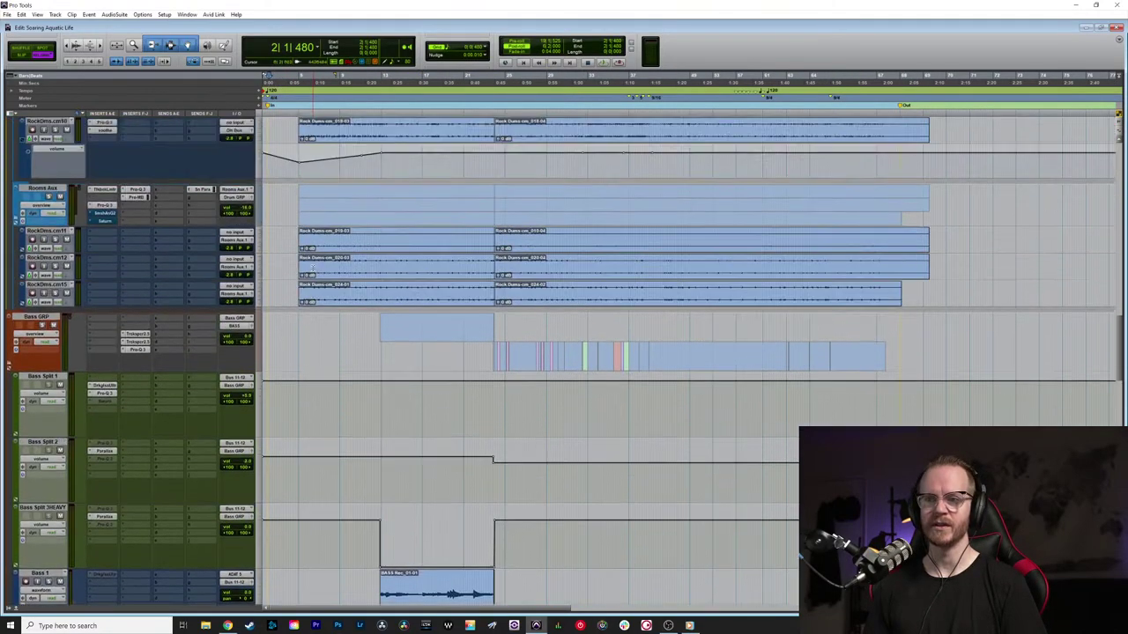
scroll(316, 270, up, 15)
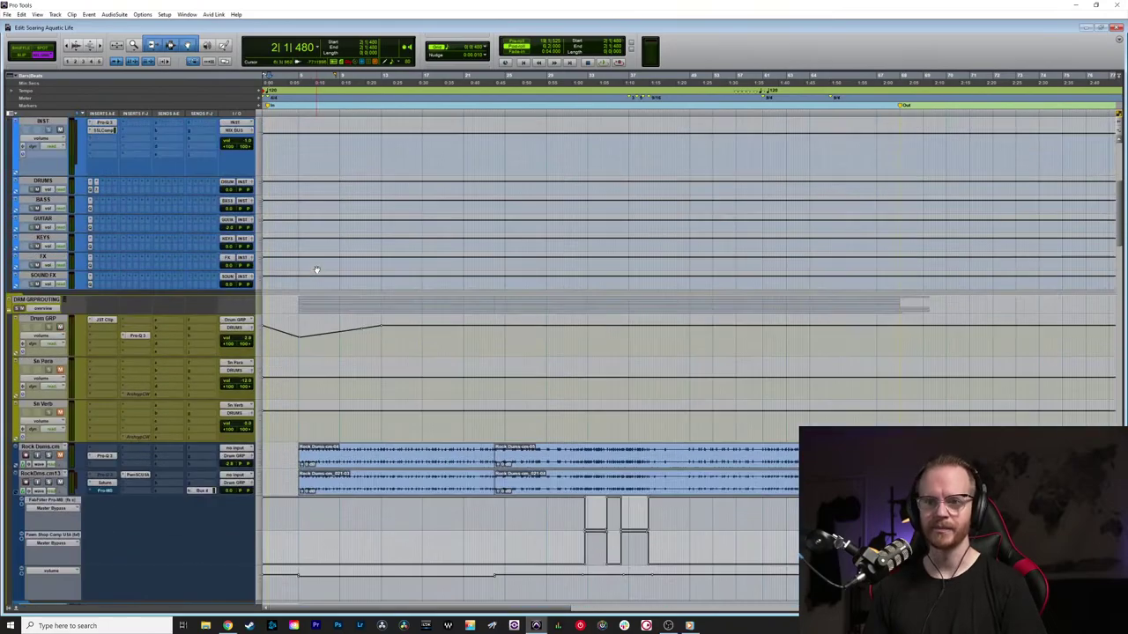
scroll(317, 270, up, 2)
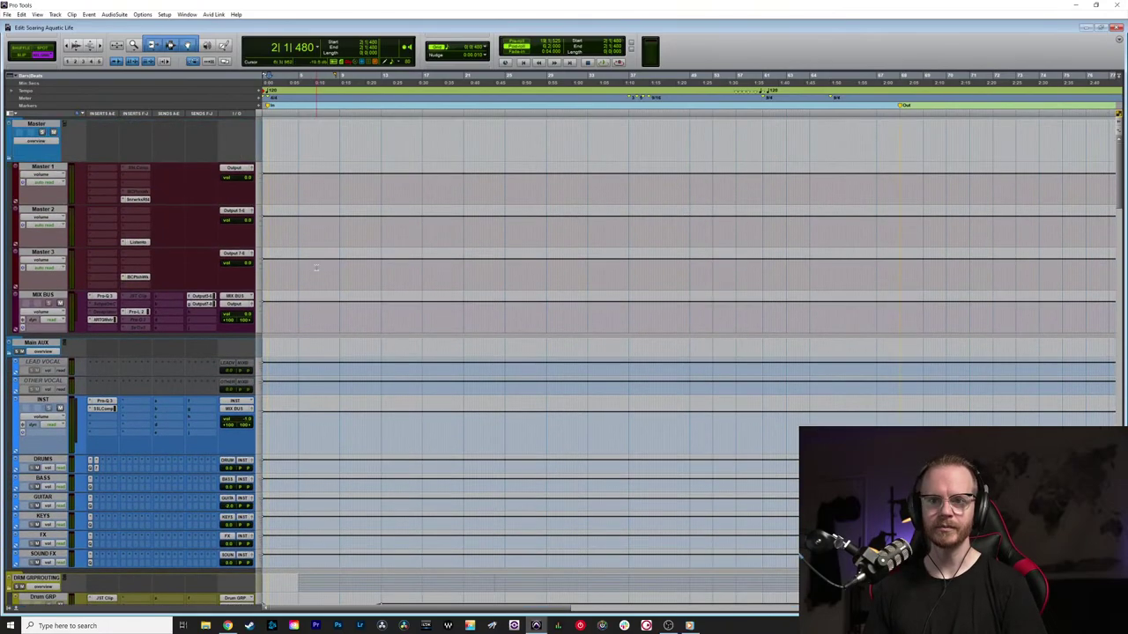
click(139, 200)
click(457, 58)
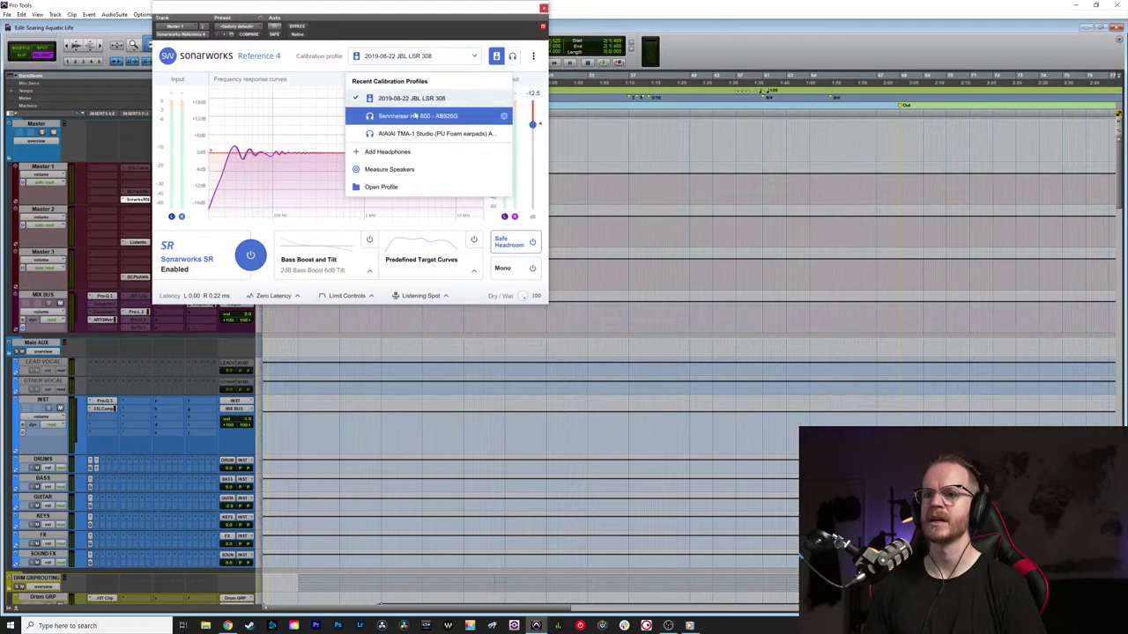
click(475, 115)
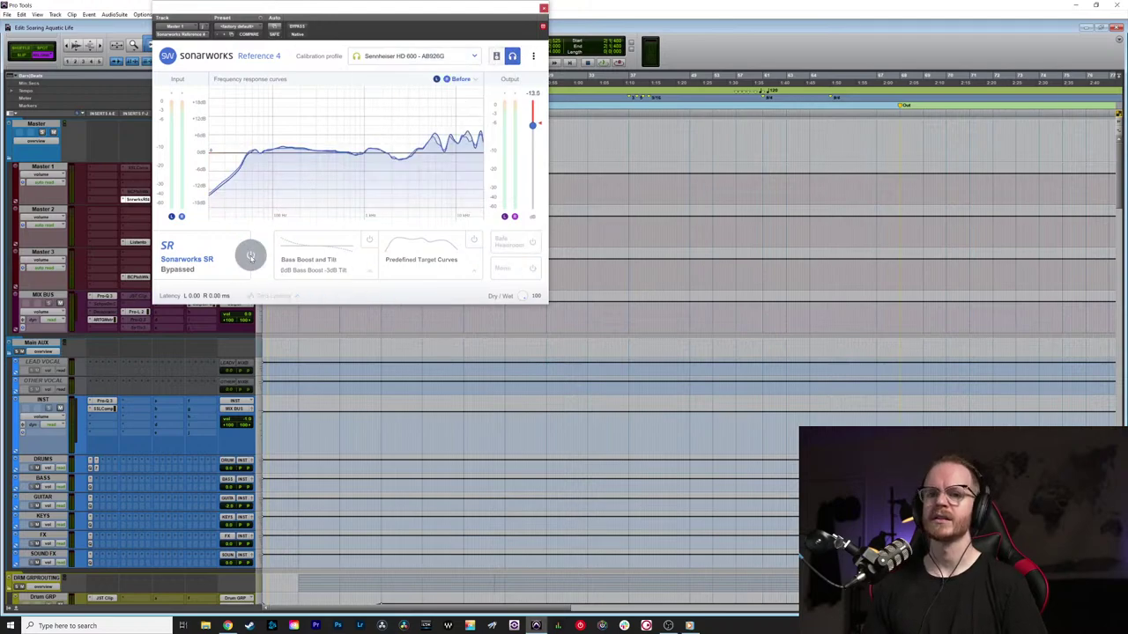
Step: Enable the Sonarworks calibration, switch off Bass Boost and Tilt, and close the plug-in
click(250, 255)
click(370, 241)
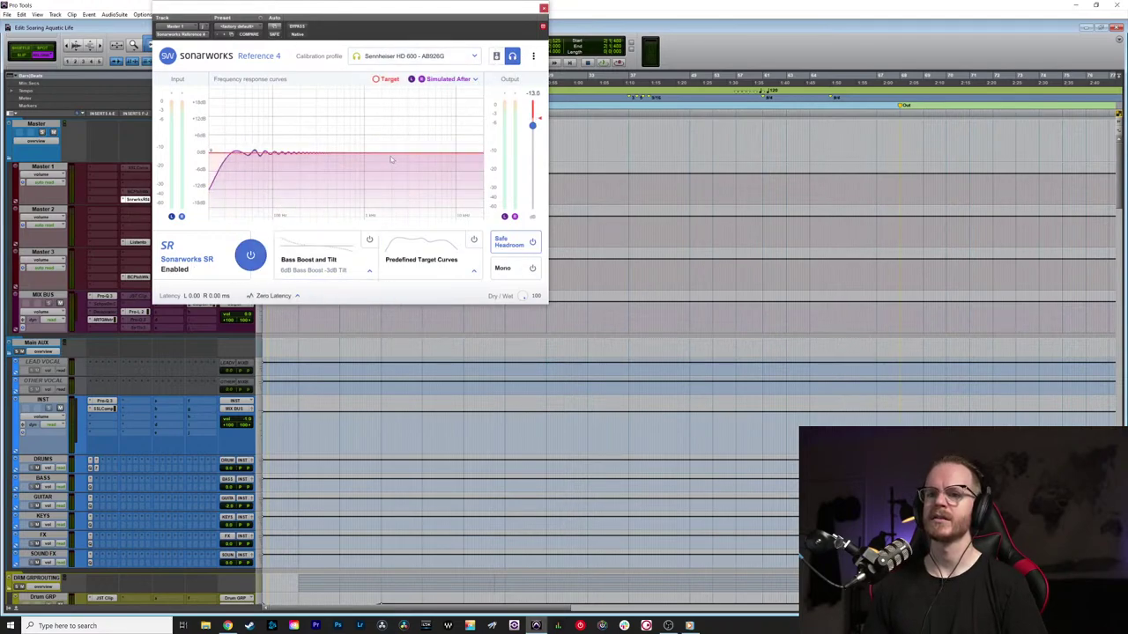
click(544, 10)
Step: Find the rhythm guitar tracks, place the playback cursor at 22|4|658 and start playback
scroll(285, 452, down, 10)
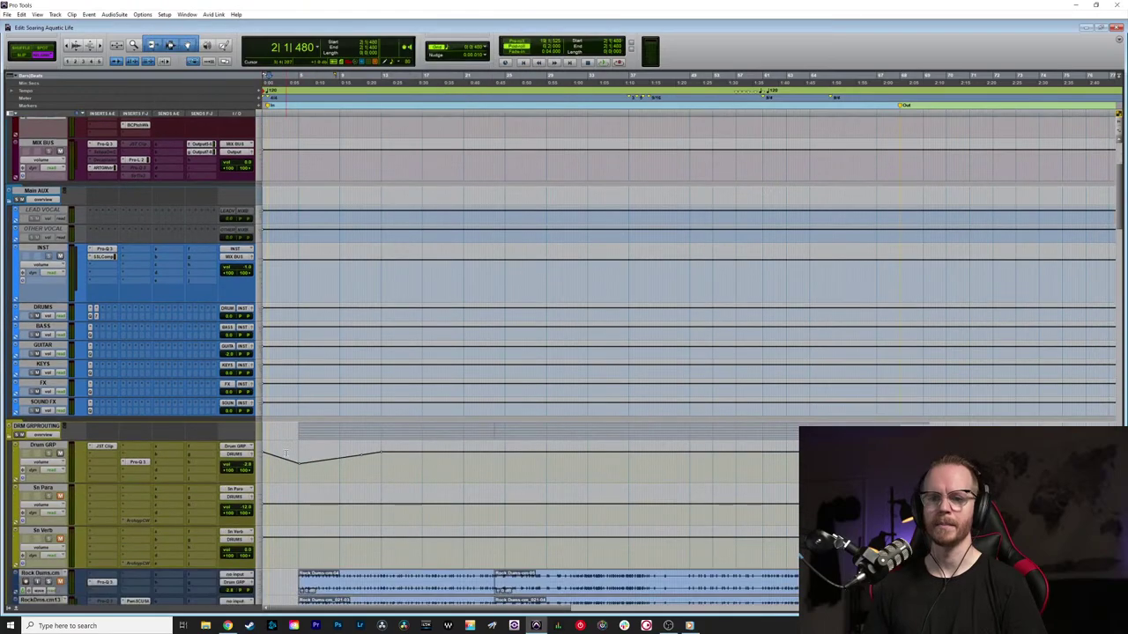
scroll(289, 440, down, 15)
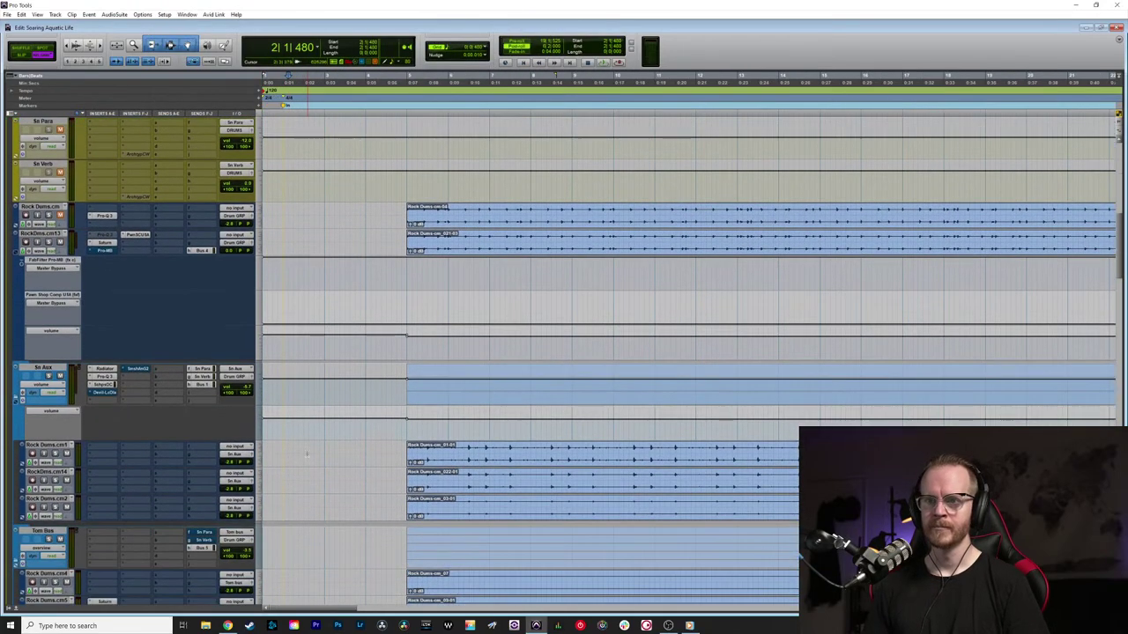
scroll(313, 465, down, 15)
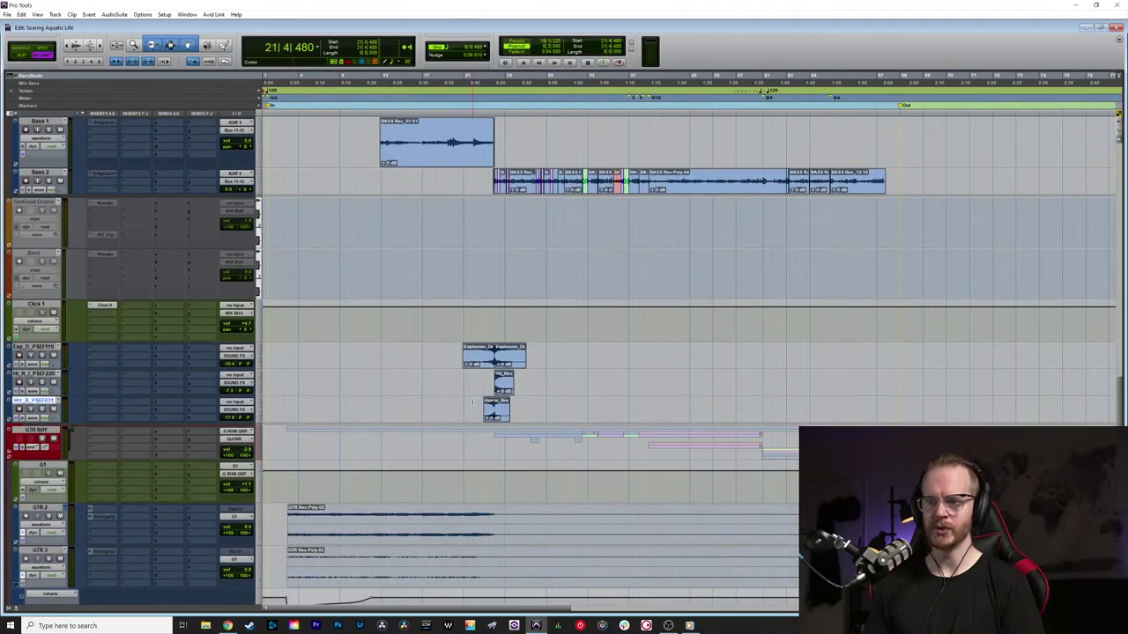
scroll(518, 397, down, 15)
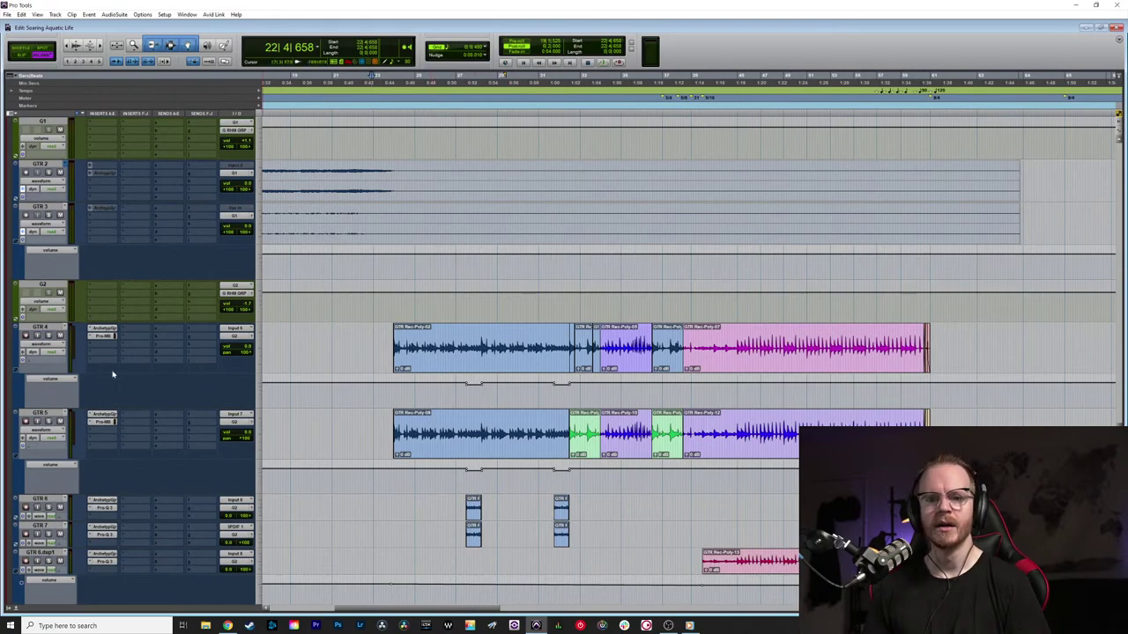
scroll(388, 319, up, 3)
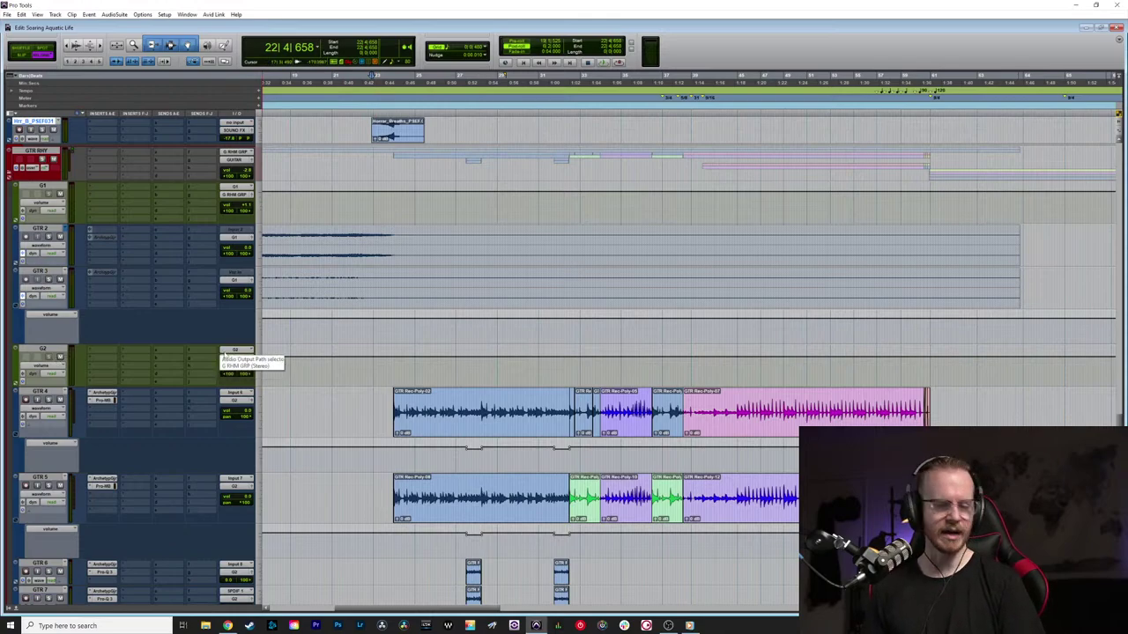
scroll(337, 394, up, 5)
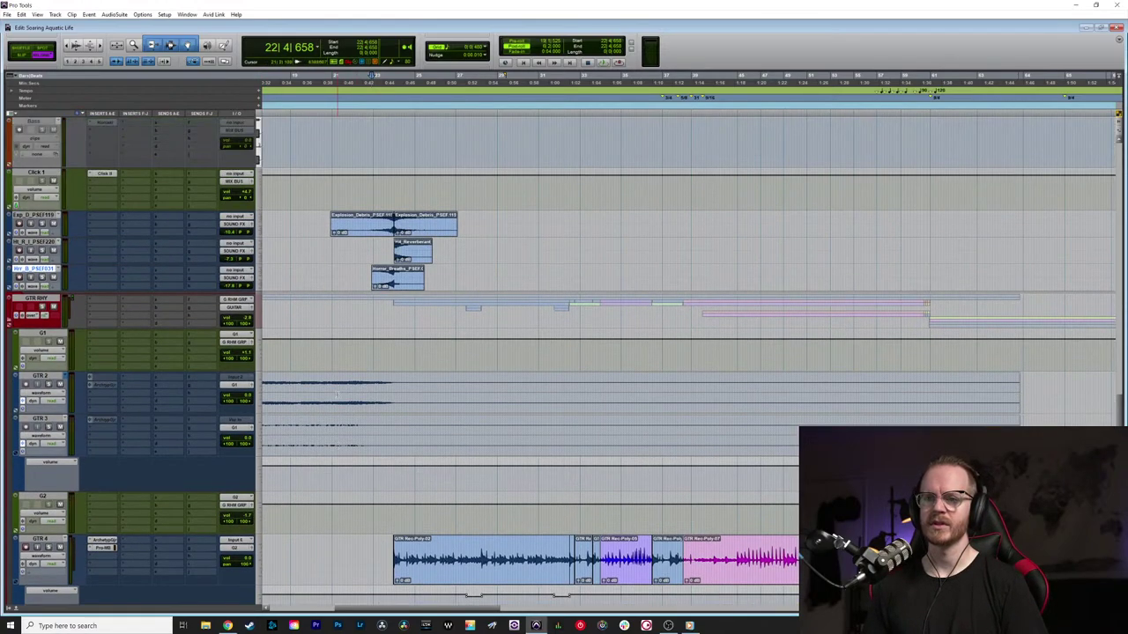
key(space)
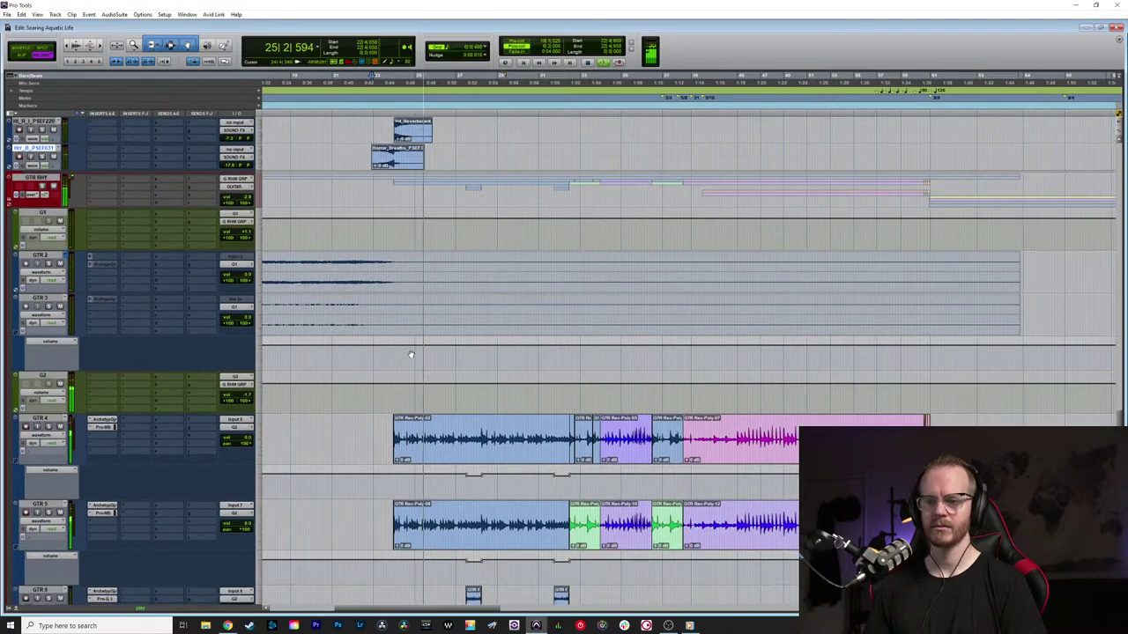
Step: Audition the GTR 4 and GTR 5 clips, restarting playback from bar 27 to hear the GTR 6 and GTR 7 layers
scroll(411, 351, down, 4)
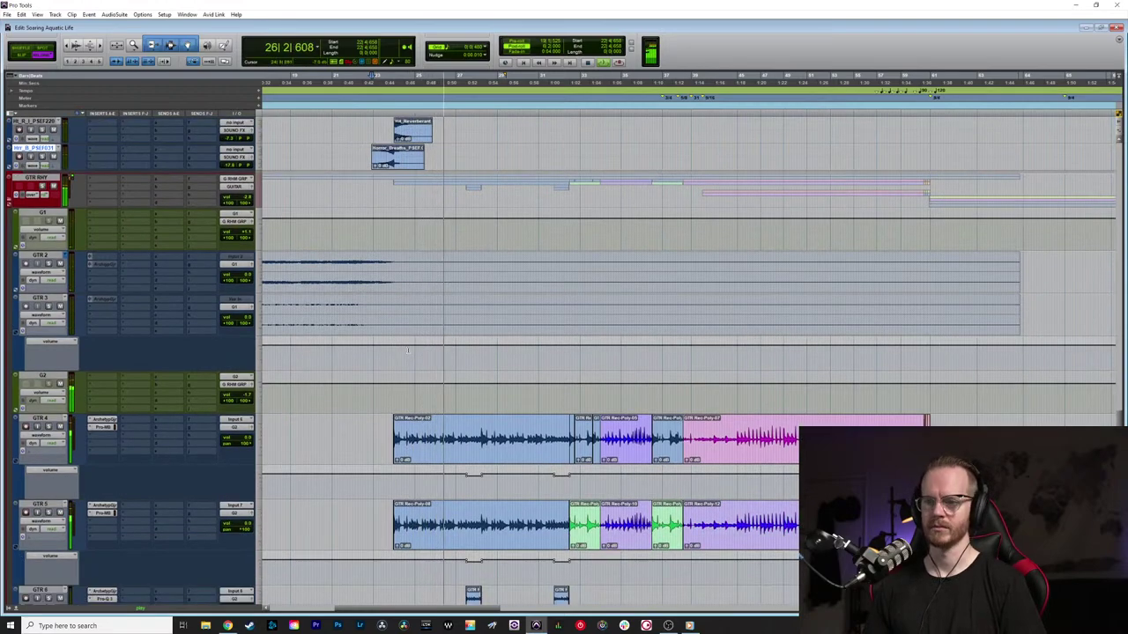
scroll(452, 357, down, 3)
scroll(453, 357, up, 2)
scroll(453, 356, down, 2)
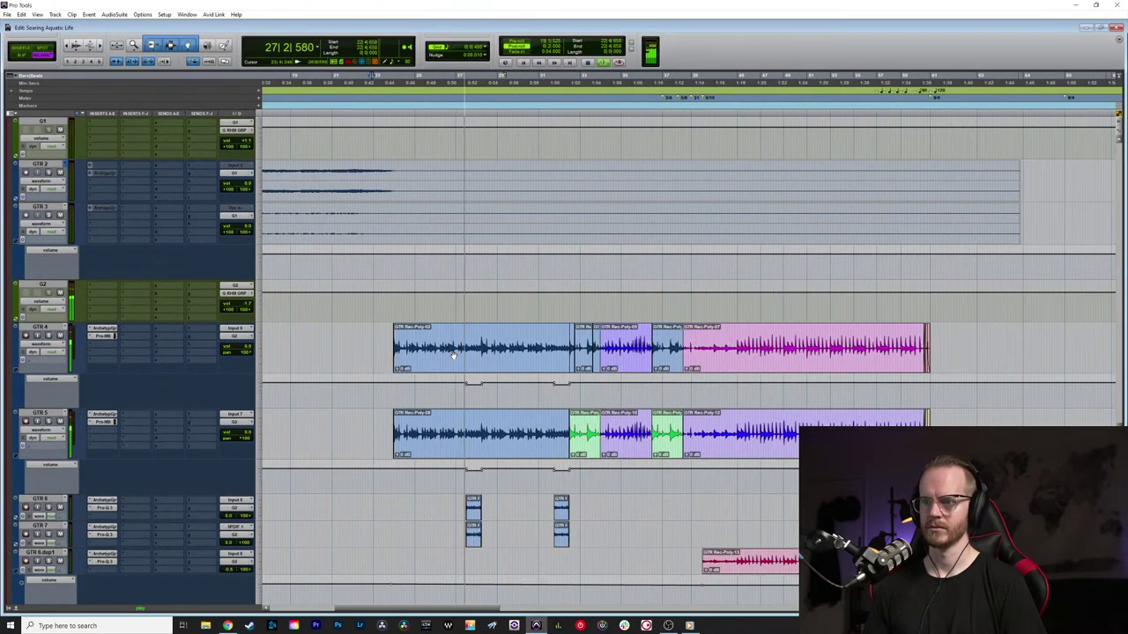
click(455, 348)
scroll(456, 343, up, 2)
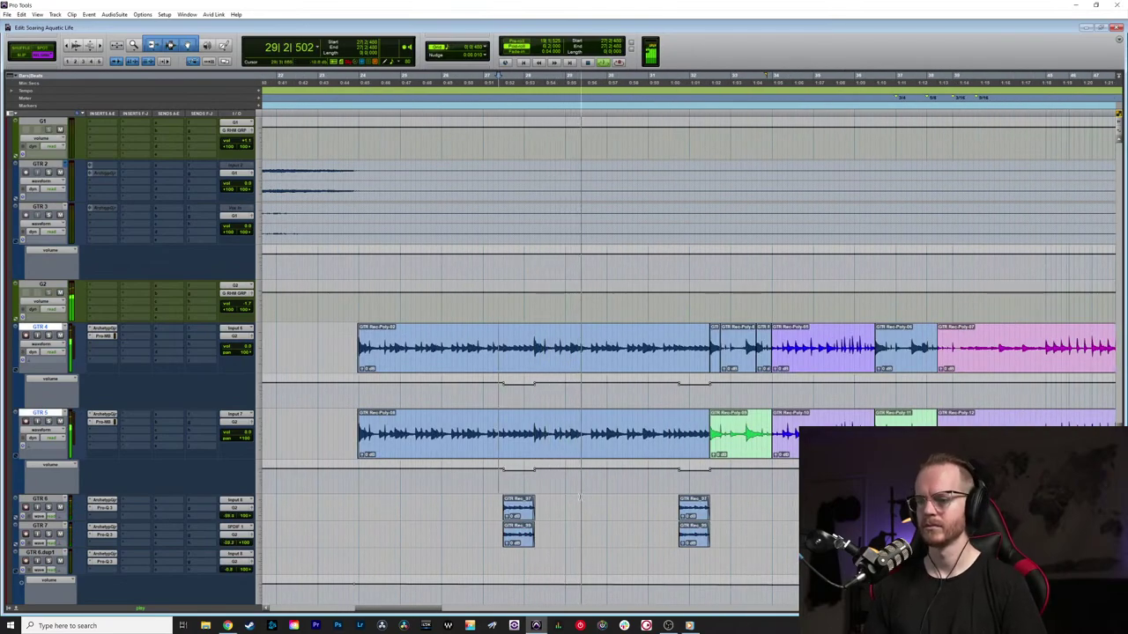
click(668, 626)
click(668, 625)
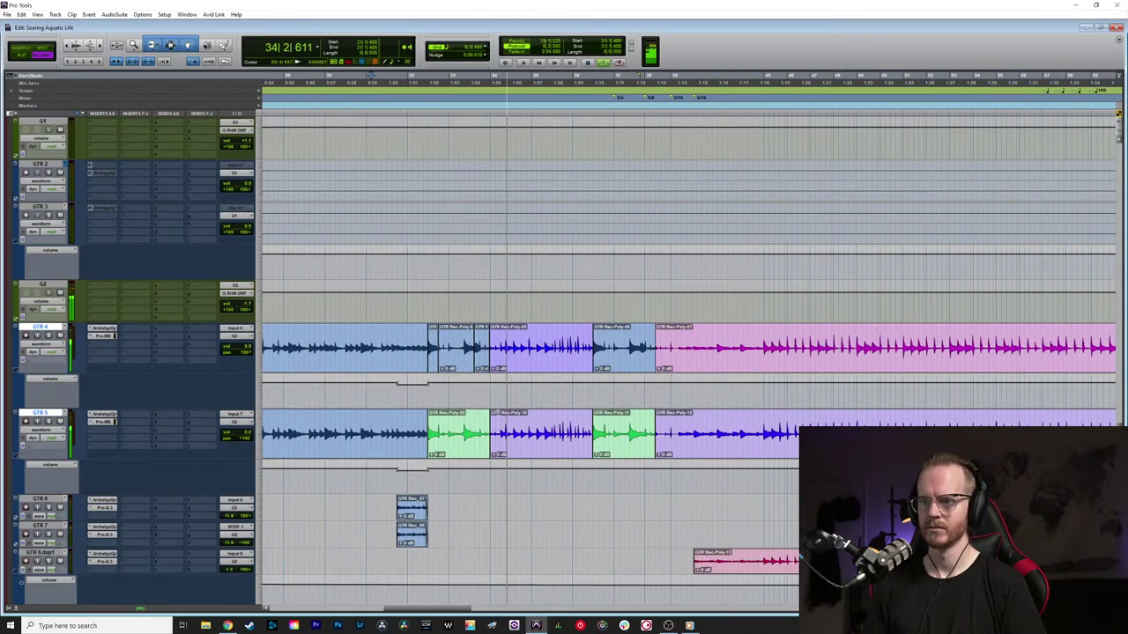
Step: Follow playback from bar 31 through the GTR 4 and GTR 5 clips and the GTR 6.dup1 and GTR 7.dup1 layers
key(ctrl+[)
key(ctrl+[)
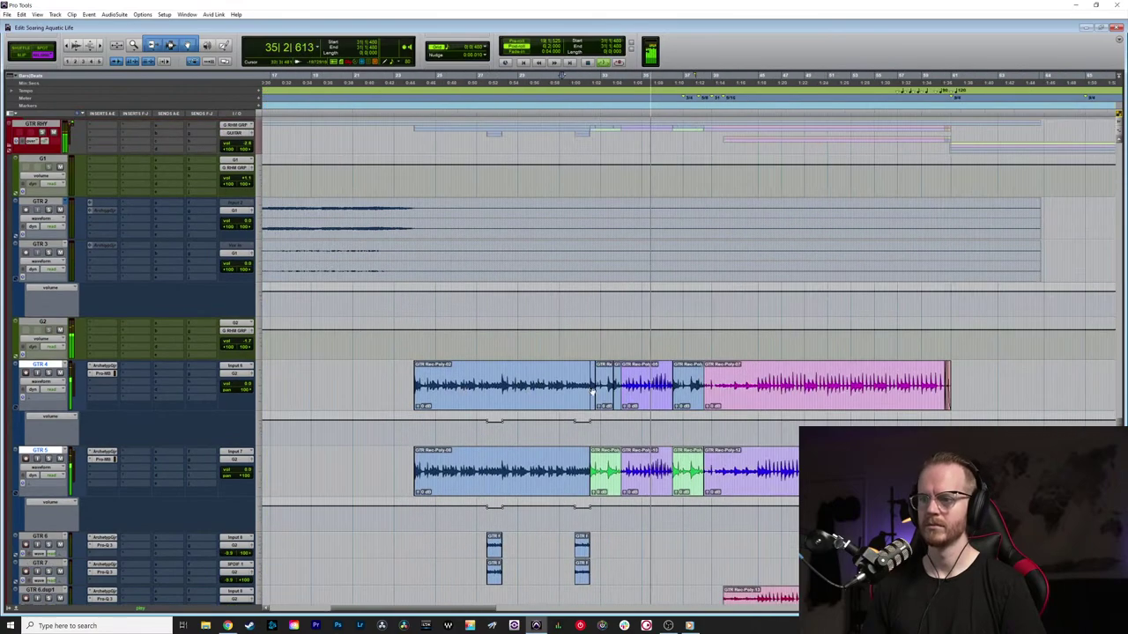
key(ctrl+])
key(ctrl+])
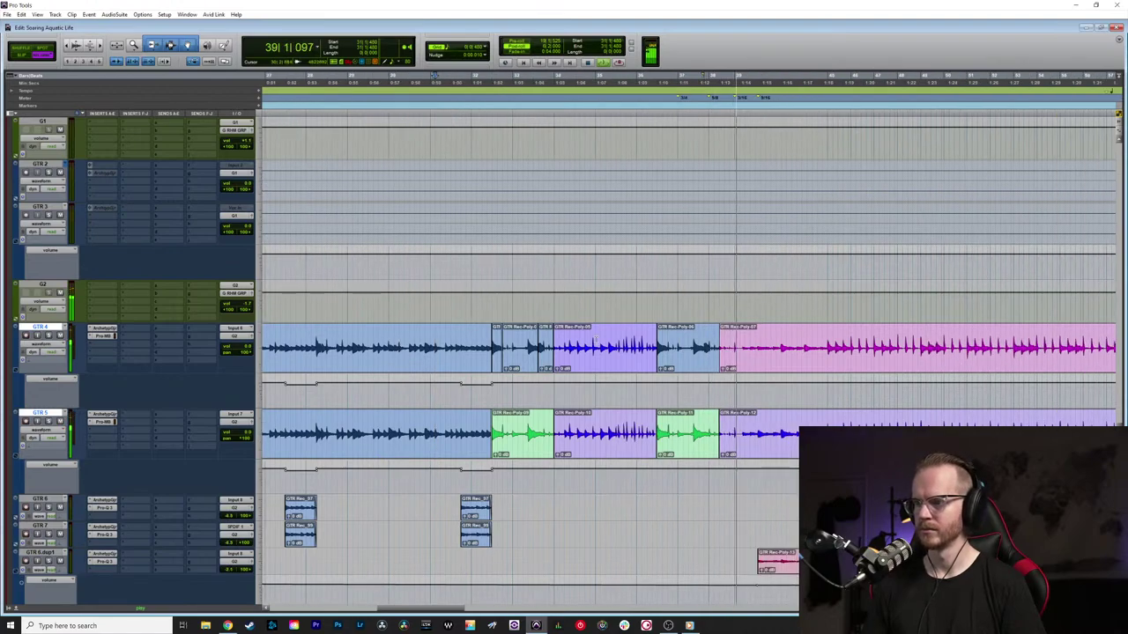
scroll(598, 338, down, 5)
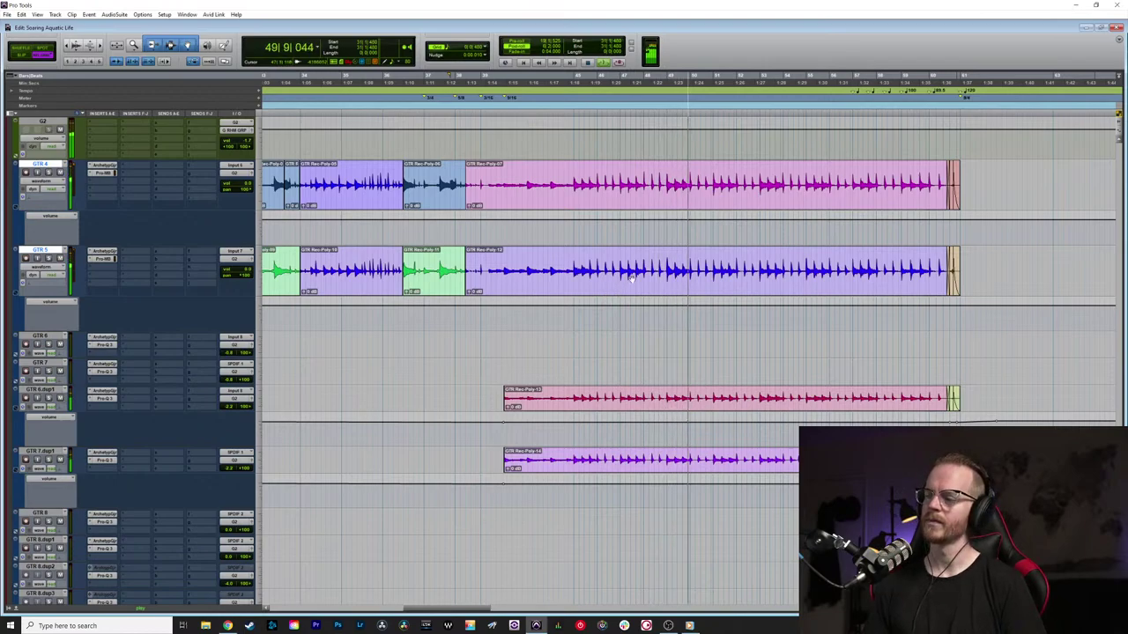
scroll(724, 250, right, 3)
scroll(725, 250, down, 3)
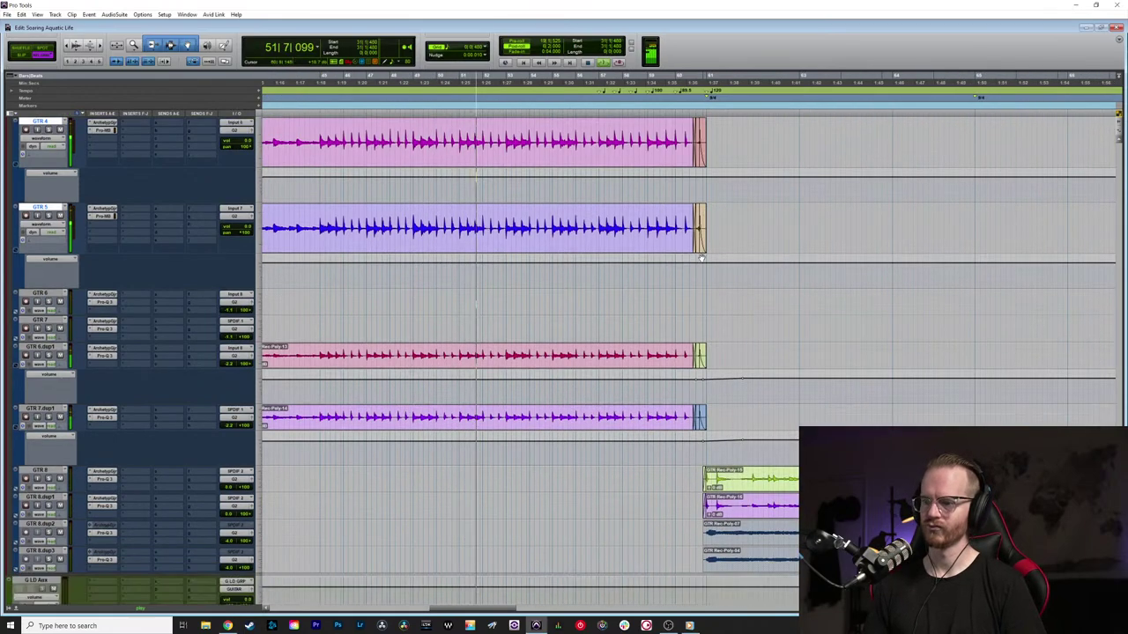
Step: Audition the transition from the end of the GTR 4 and GTR 5 clips into the GTR 8 section
scroll(526, 291, up, 2)
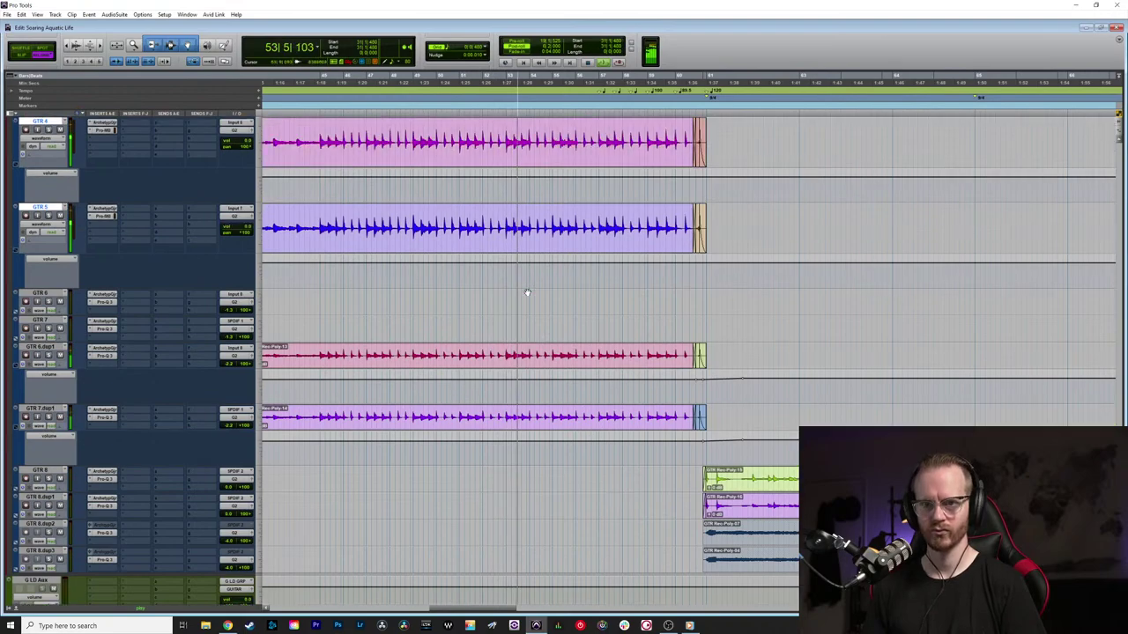
scroll(547, 282, right, 1)
scroll(566, 275, up, 2)
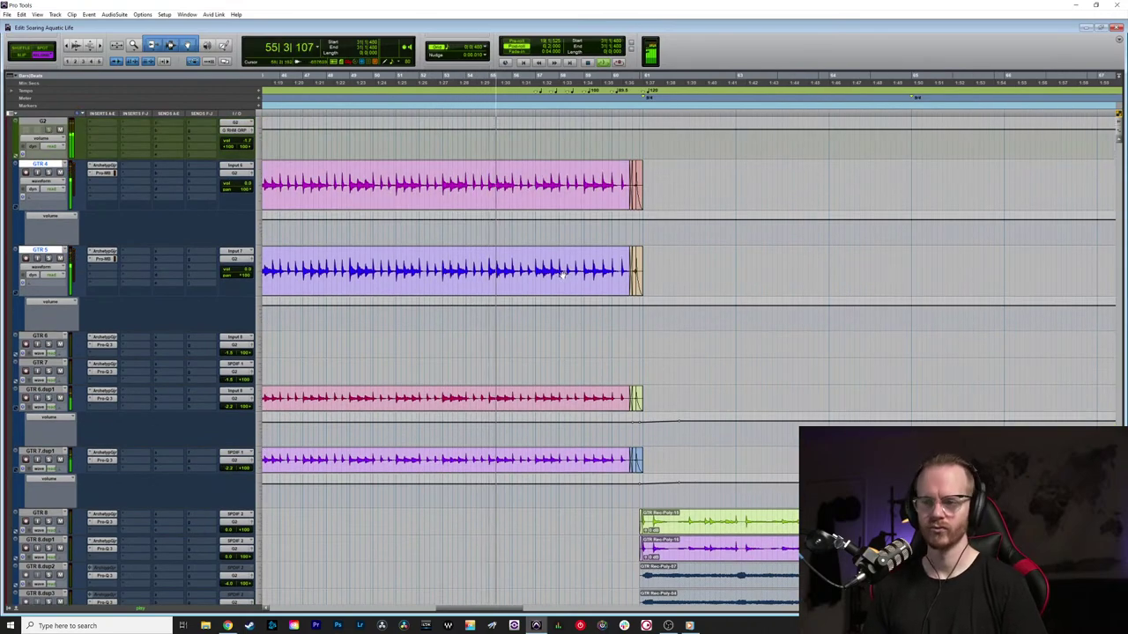
scroll(567, 275, left, 5)
scroll(602, 257, up, 2)
scroll(602, 256, right, 4)
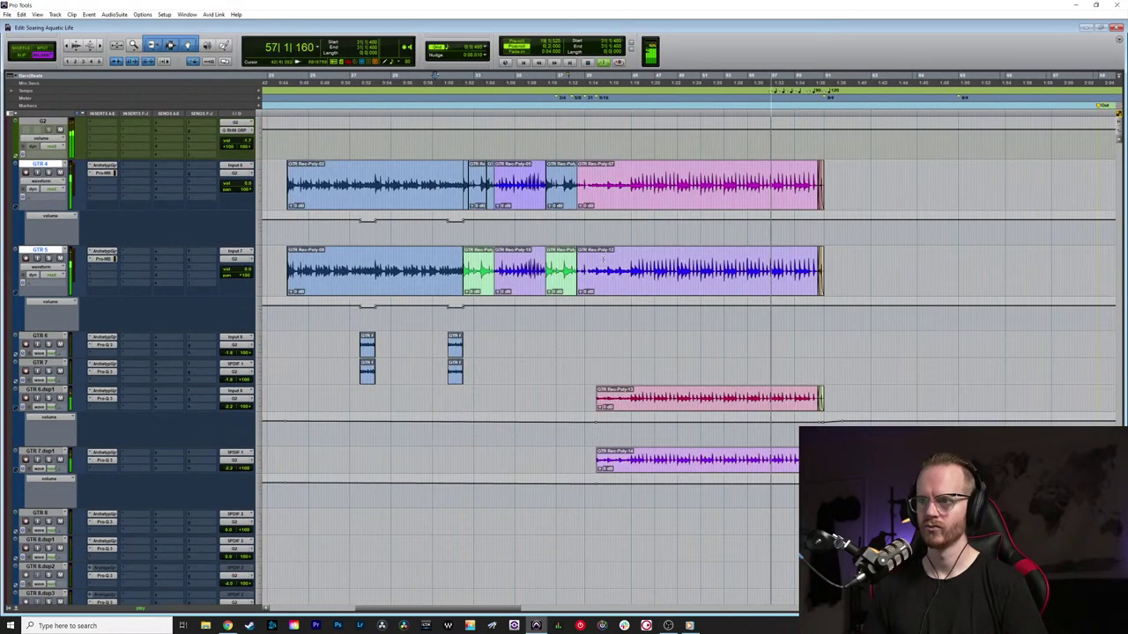
scroll(604, 259, right, 3)
scroll(610, 262, right, 1)
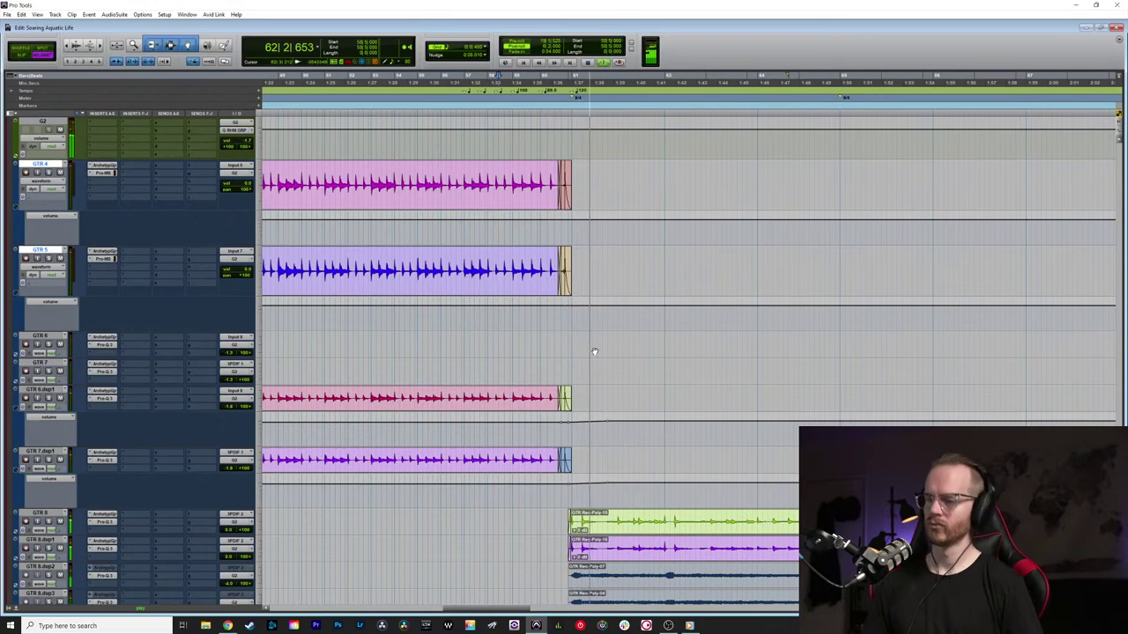
Step: Examine the layered GTR 8 tracks during playback, and compare them with the earlier GTR 4 to GTR 7.dup1 arrangement
scroll(634, 375, down, 2)
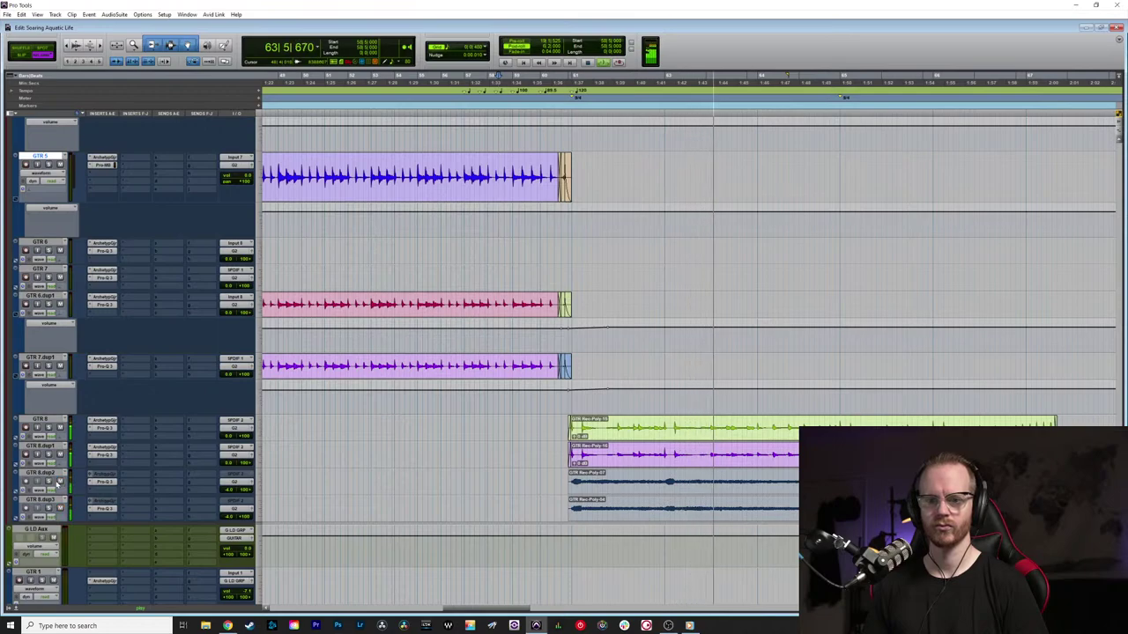
scroll(548, 426, right, 2)
scroll(548, 426, down, 1)
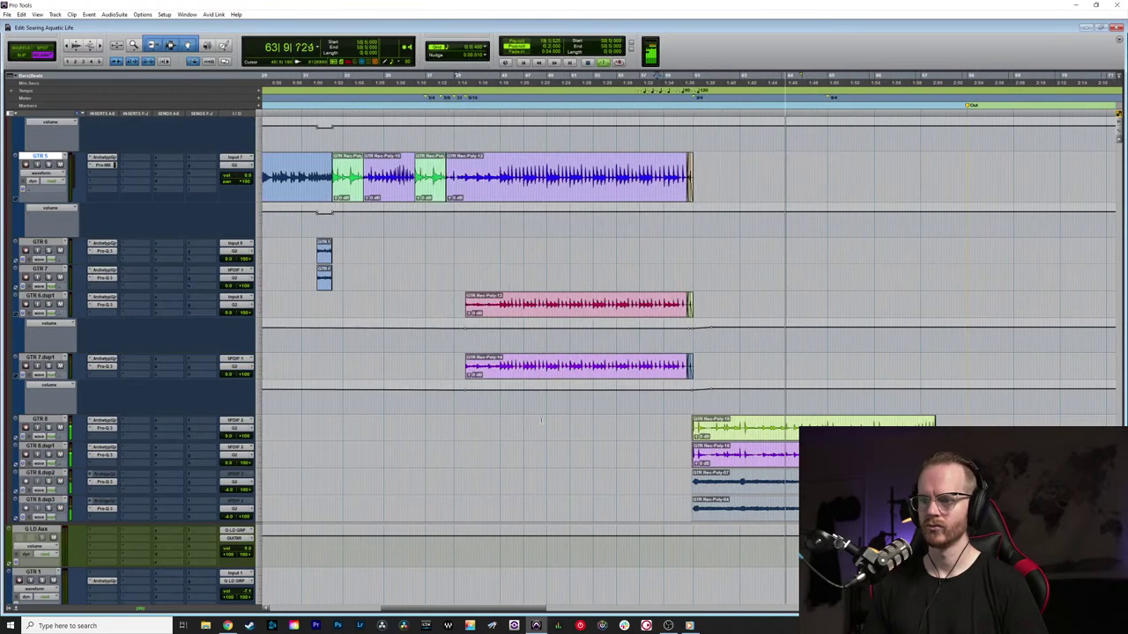
scroll(548, 426, up, 2)
scroll(538, 424, left, 1)
scroll(532, 423, left, 2)
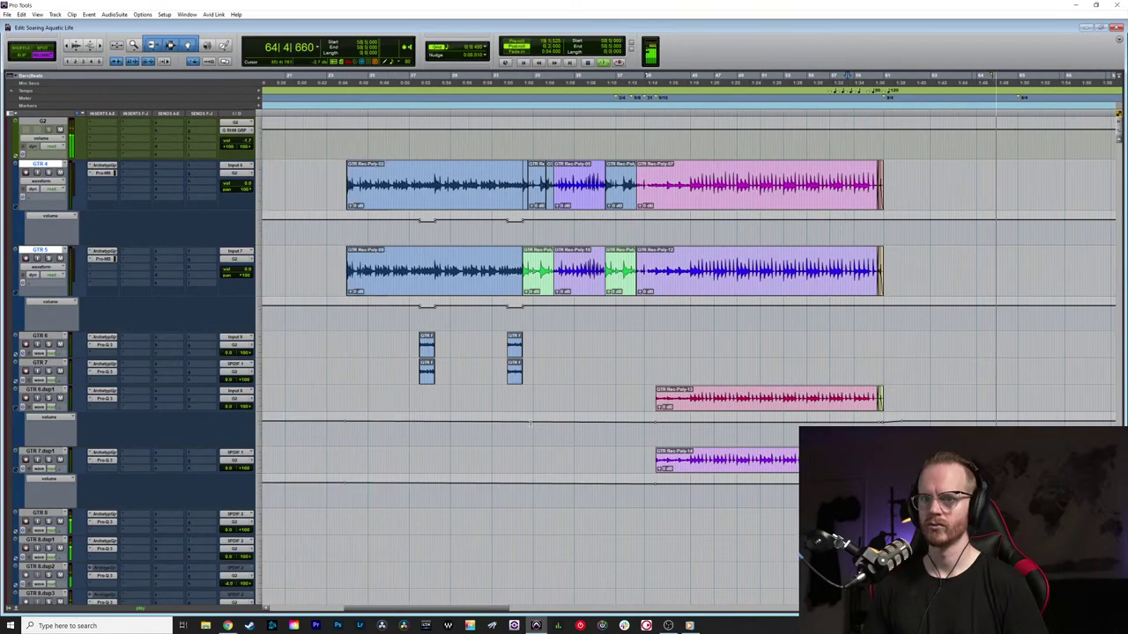
scroll(542, 392, up, 1)
scroll(555, 357, down, 1)
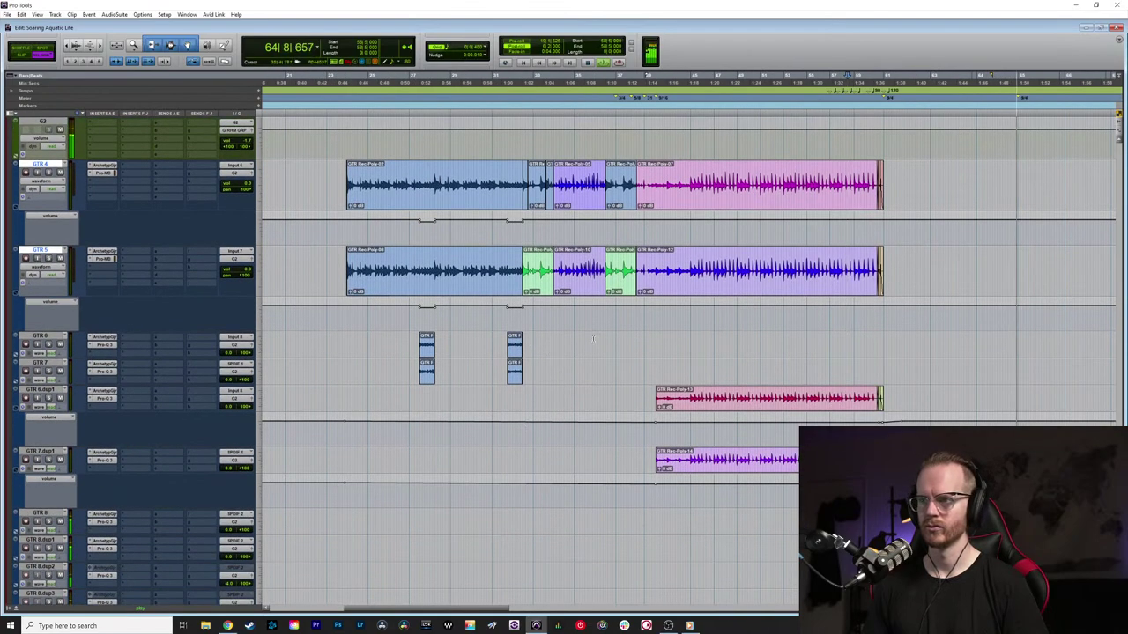
Step: Audition the layered GTR 8 section up to about bar 67 and stop playback
click(100, 174)
click(94, 175)
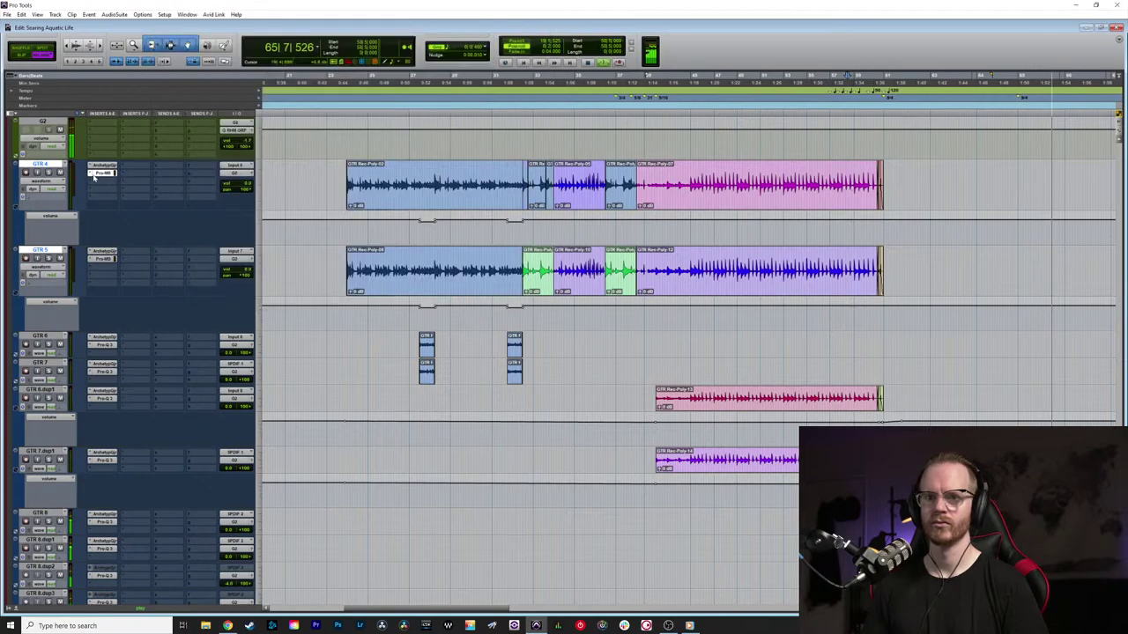
click(40, 181)
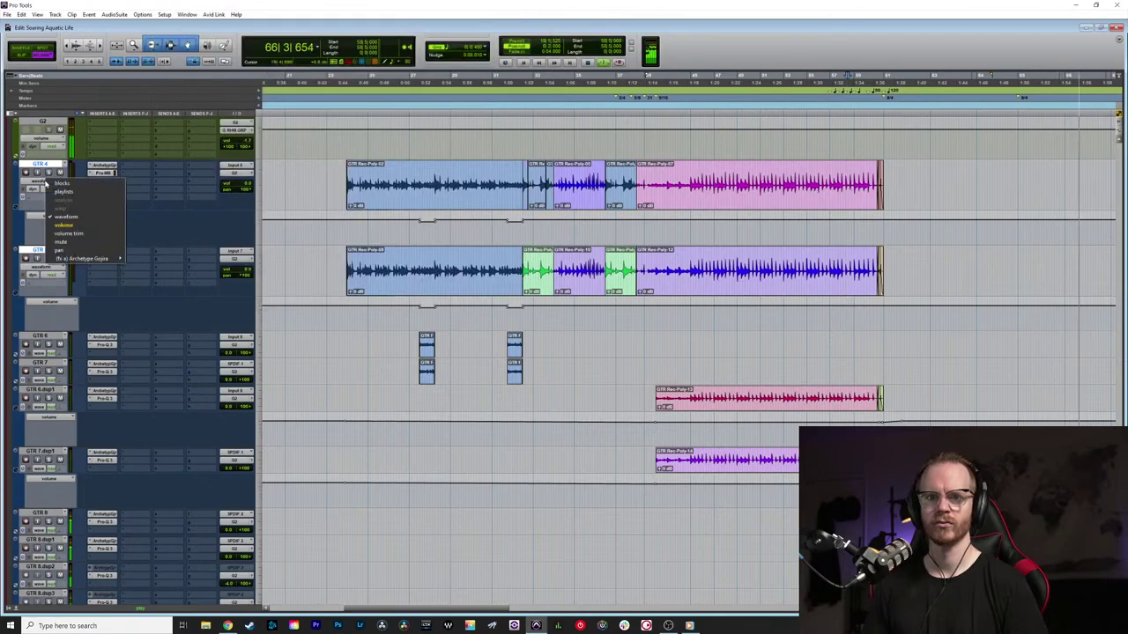
click(130, 175)
scroll(600, 315, down, 1)
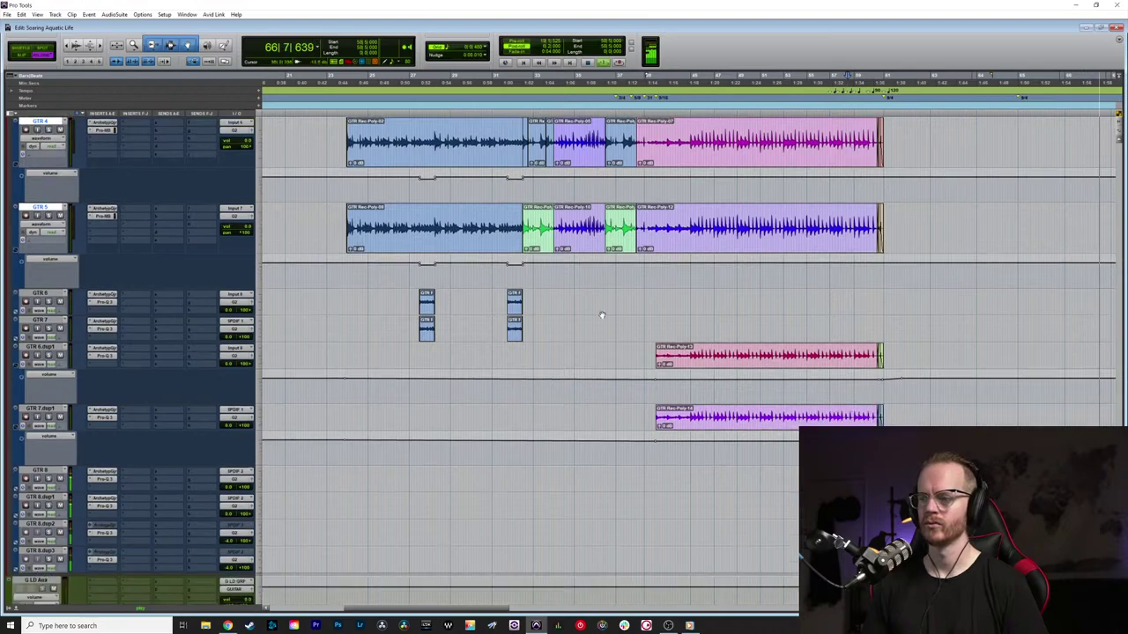
scroll(599, 314, right, 2)
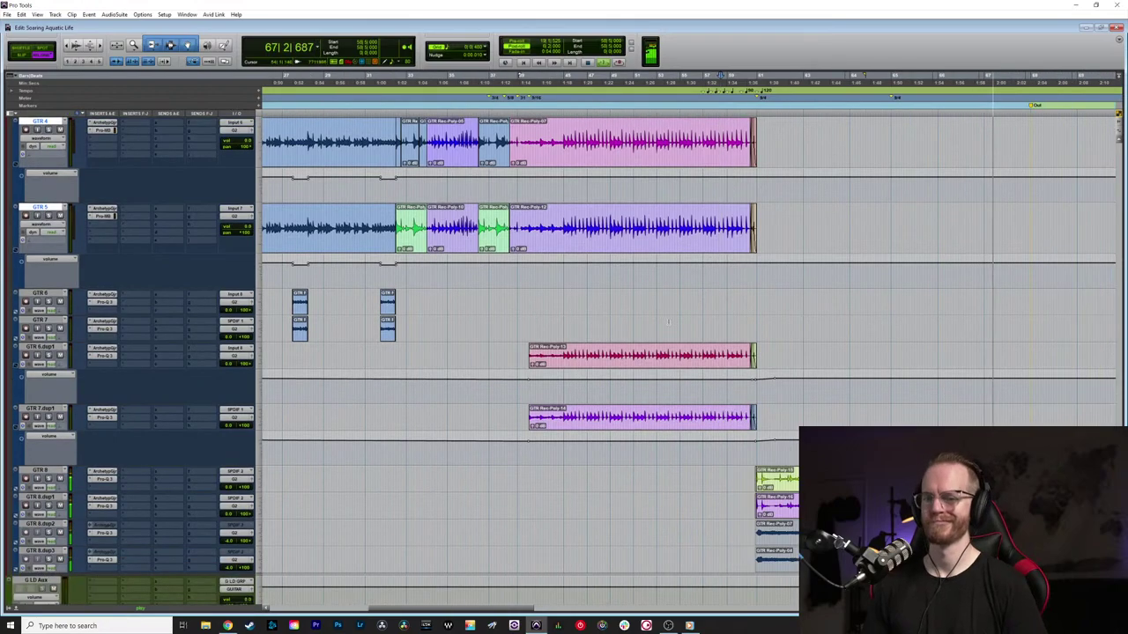
key(space)
Step: Place the edit cursor at 23|4|824, right at the start of the GTR 4 and GTR 5 clips
scroll(587, 271, left, 5)
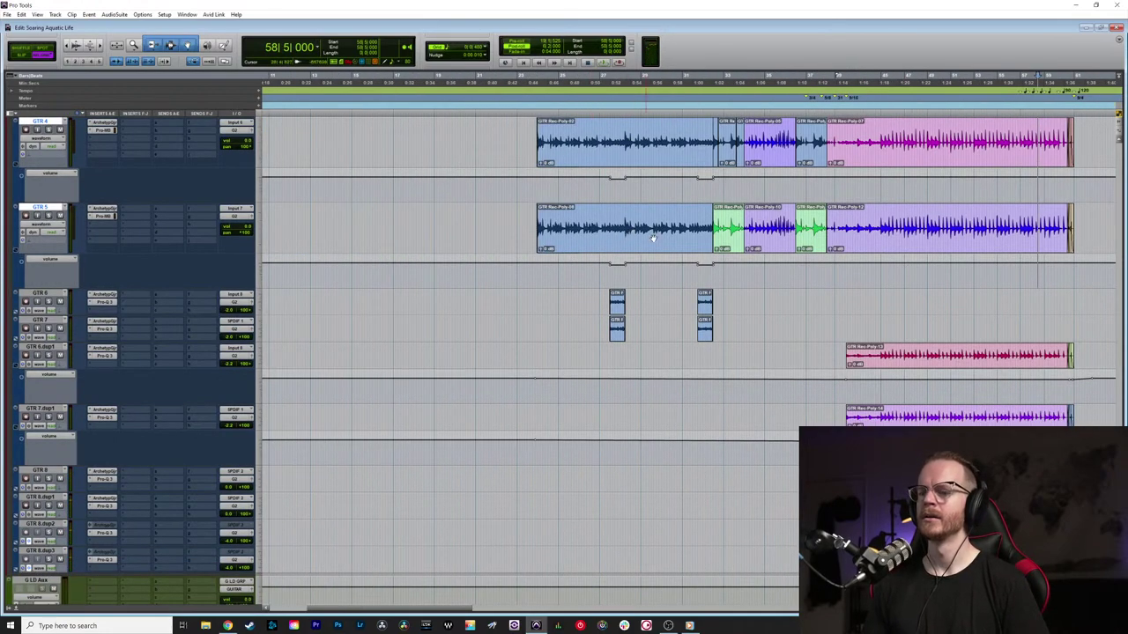
scroll(546, 206, up, 1)
click(529, 167)
scroll(672, 197, up, 3)
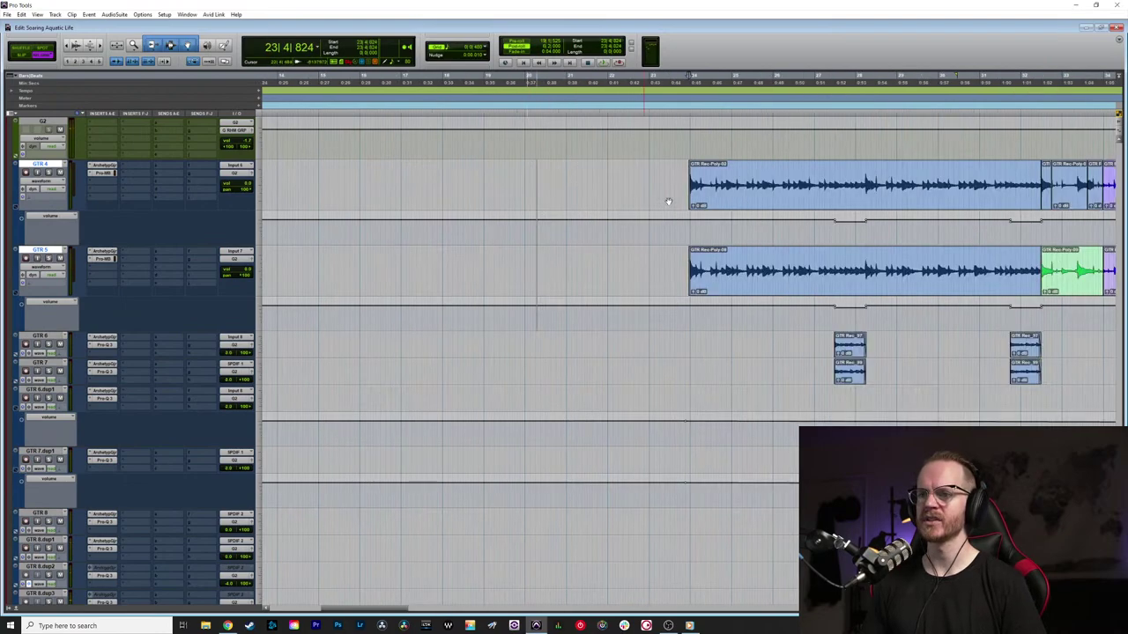
Step: Review the Archetype Gojira pedal settings on GTR 4, and solo the GTR 4 and GTR 5 tracks
click(103, 167)
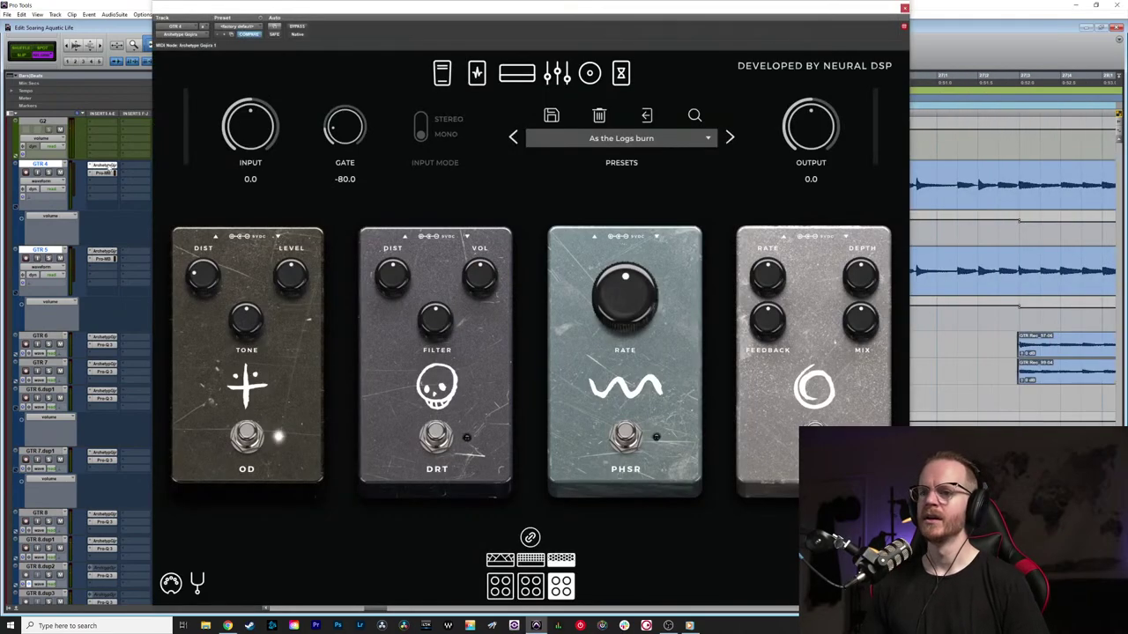
click(904, 9)
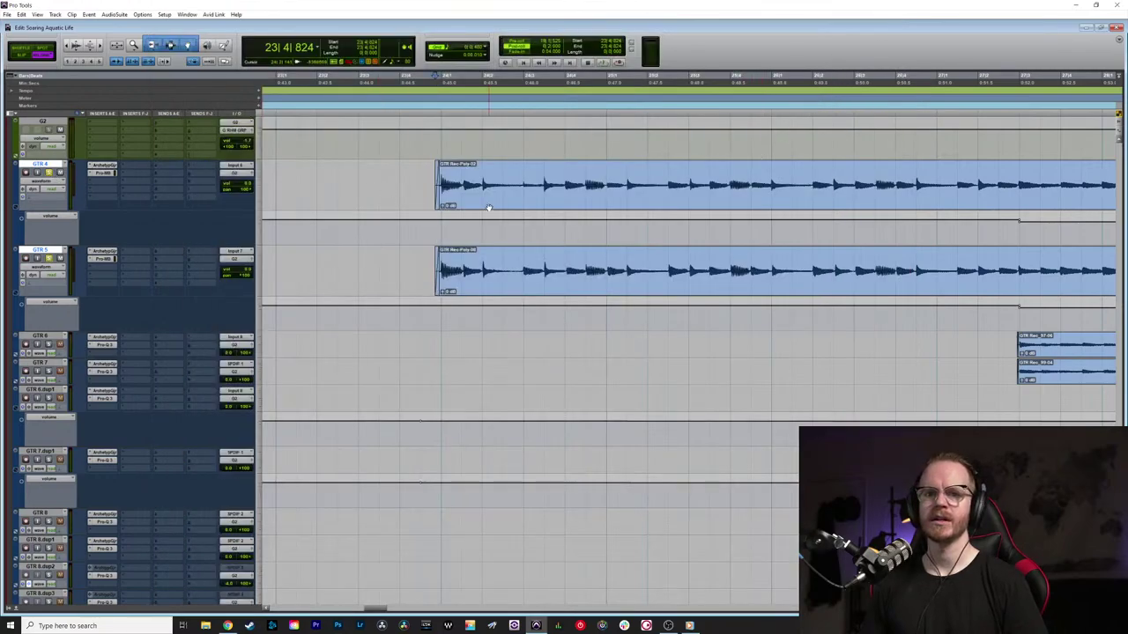
Step: Enlarge the GTR RHY group track to expose its lower insert and examine its L1 limiter settings
scroll(489, 207, up, 5)
scroll(405, 211, up, 1)
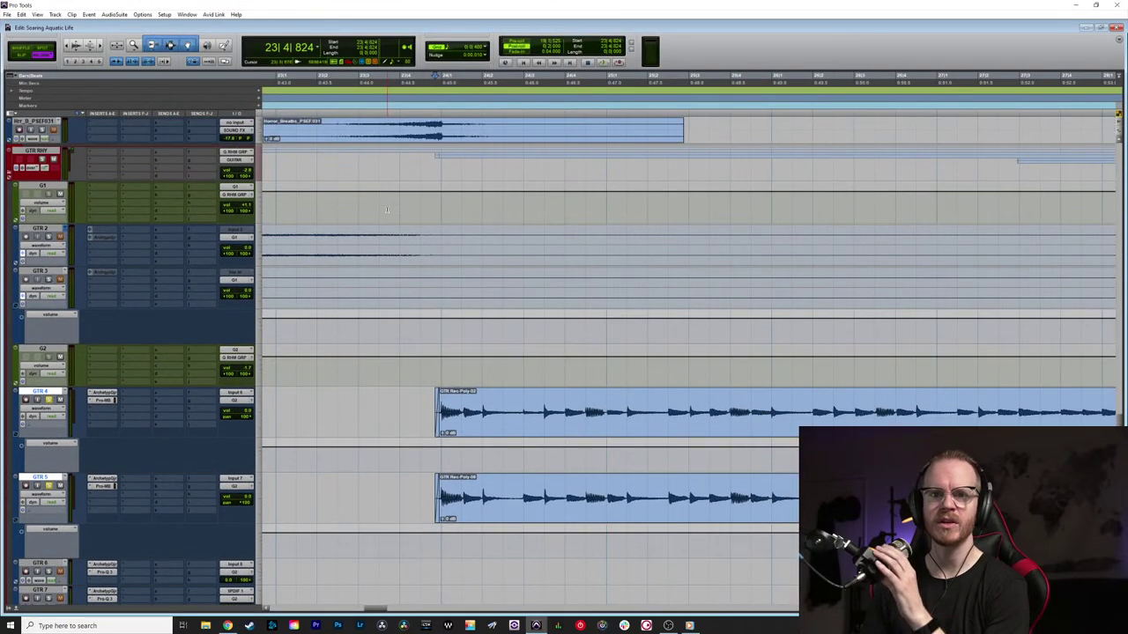
drag(48, 181, 50, 197)
click(104, 183)
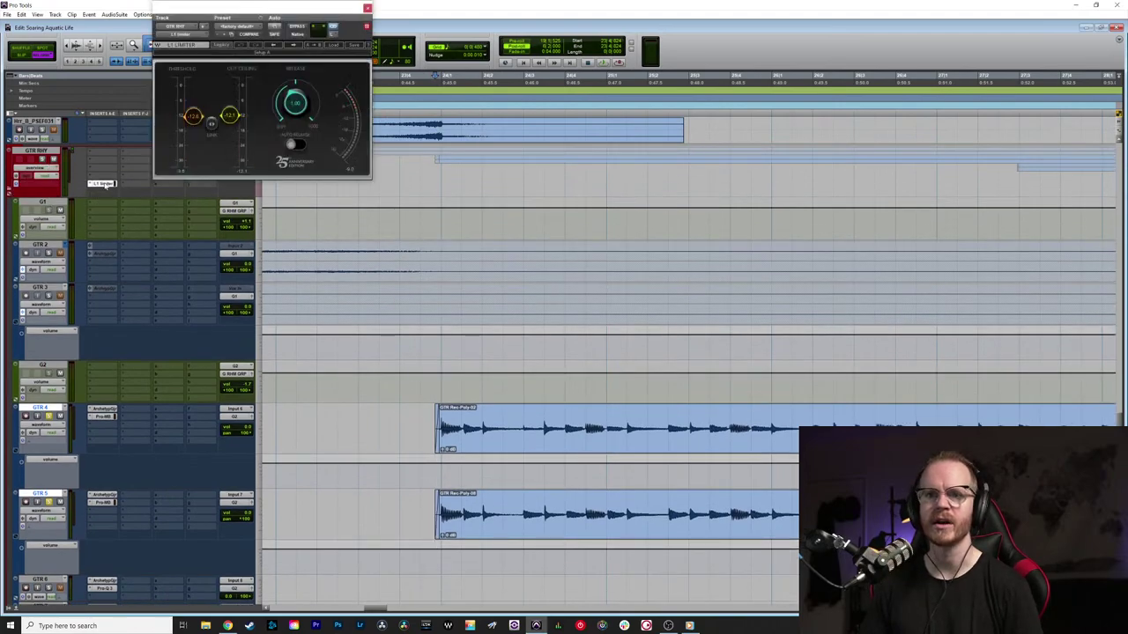
click(106, 184)
drag(46, 196, 44, 188)
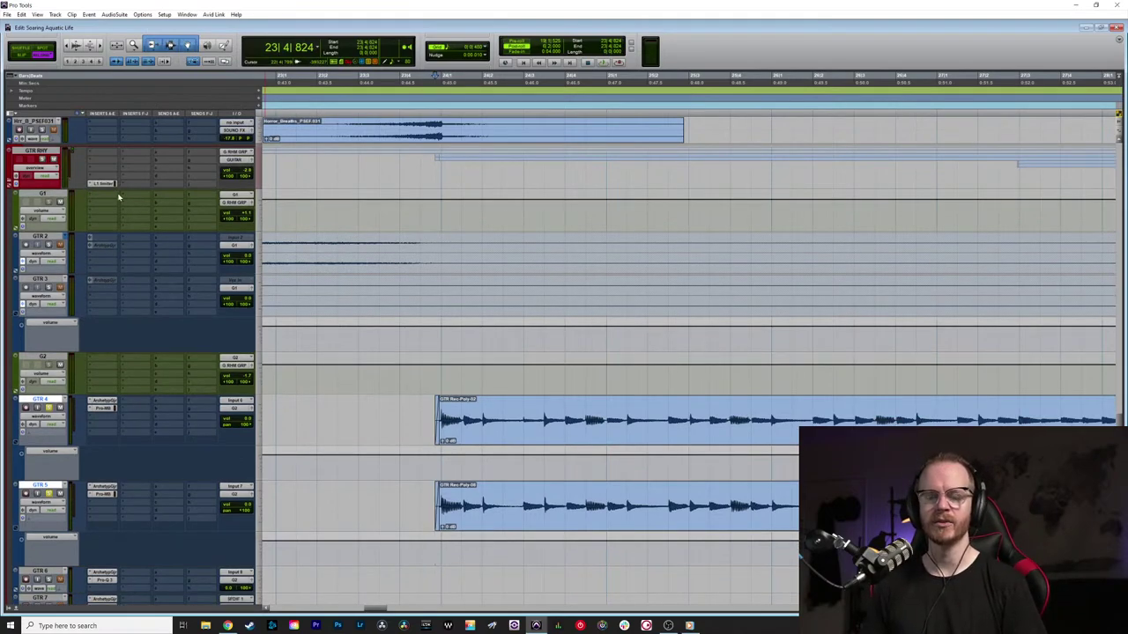
Step: Examine the Pro-Q 3 curve on the GUITAR bus, including its low-cut filter and low-mid dynamic band
scroll(177, 281, down, 10)
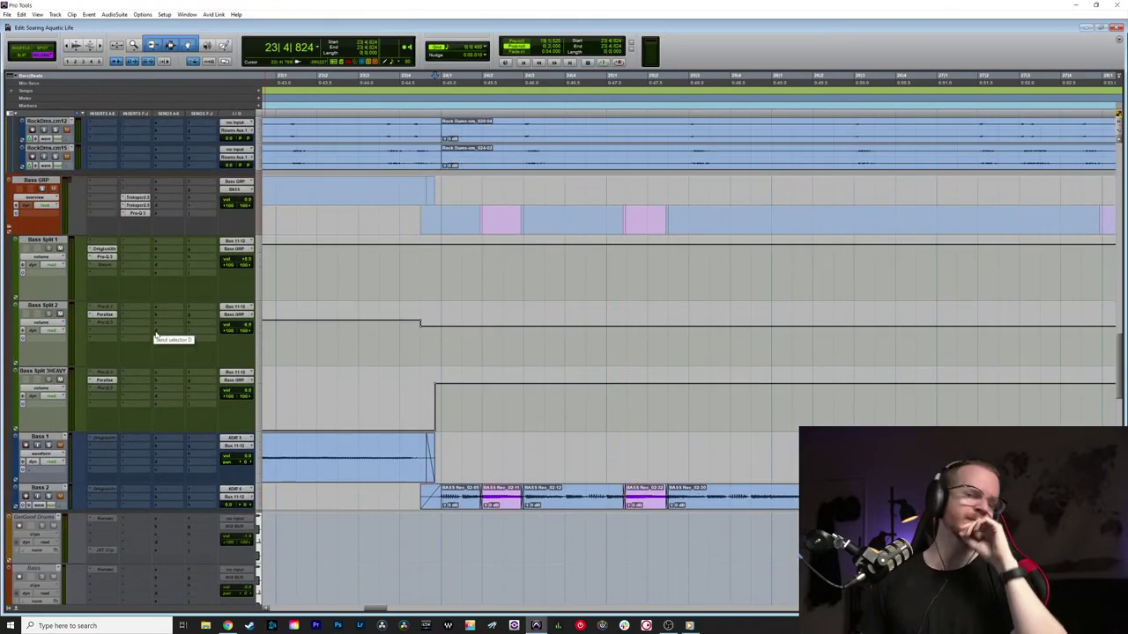
scroll(156, 336, up, 4)
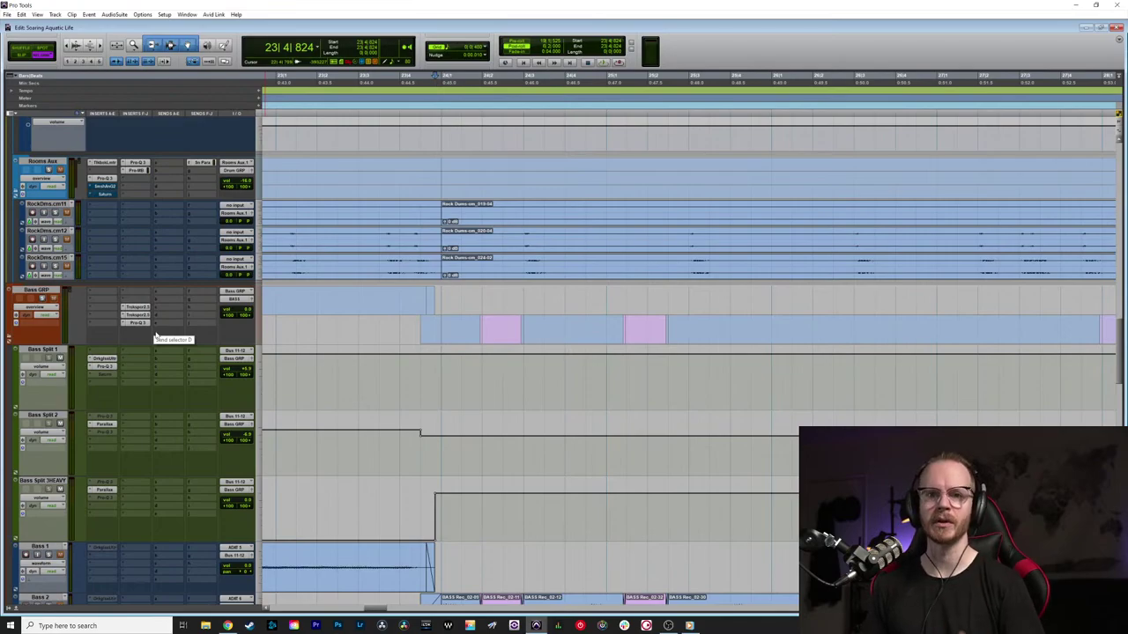
scroll(156, 336, up, 20)
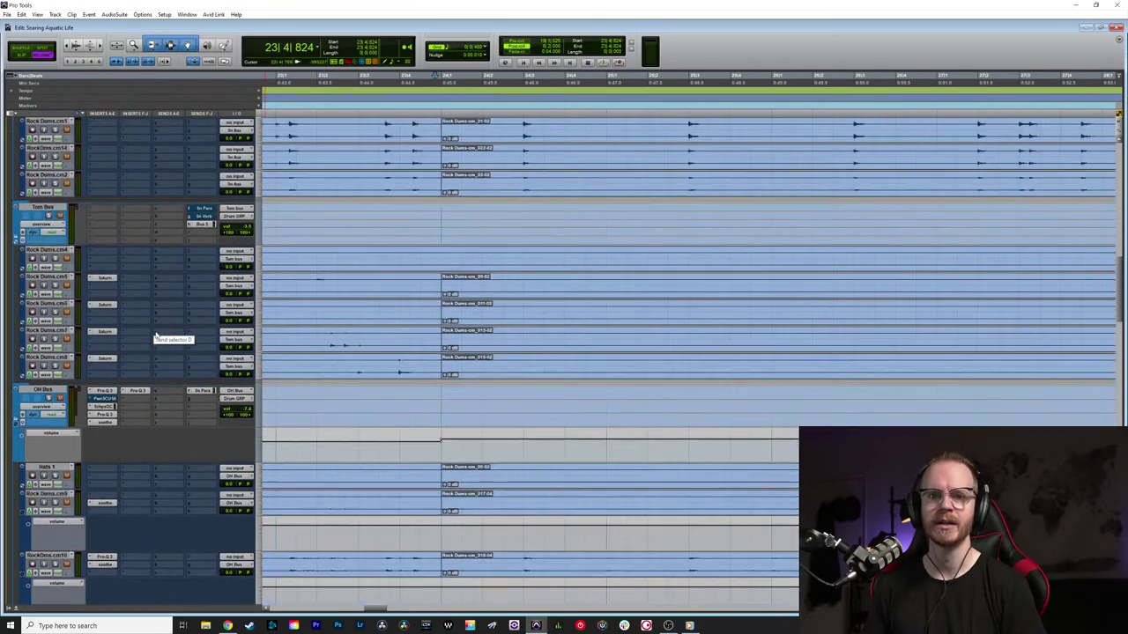
scroll(156, 336, up, 10)
scroll(156, 338, up, 10)
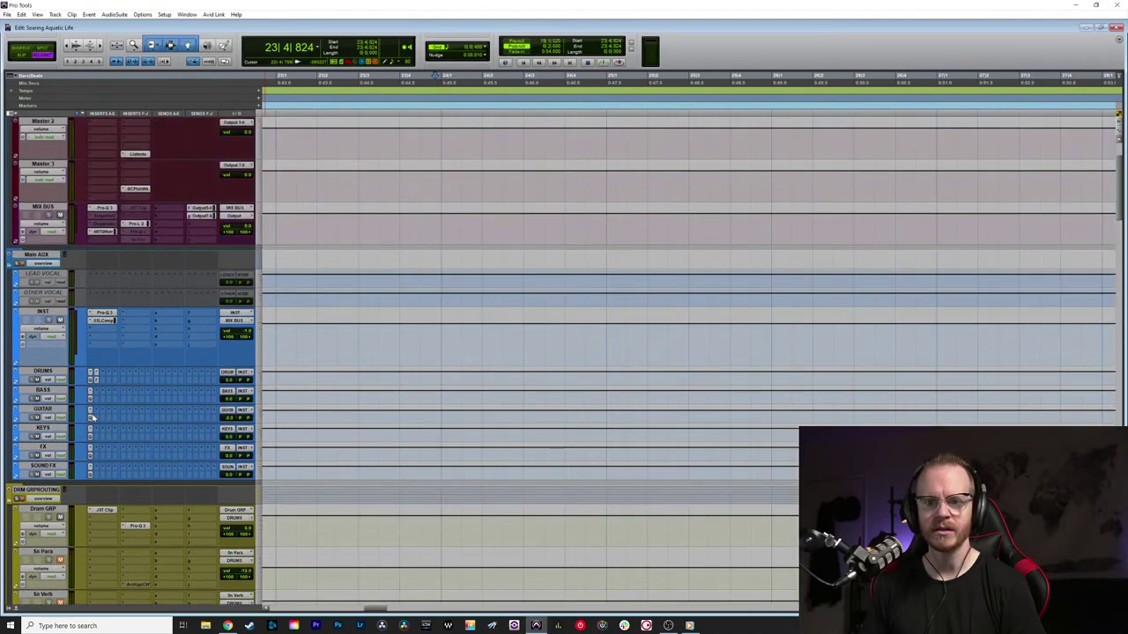
click(90, 419)
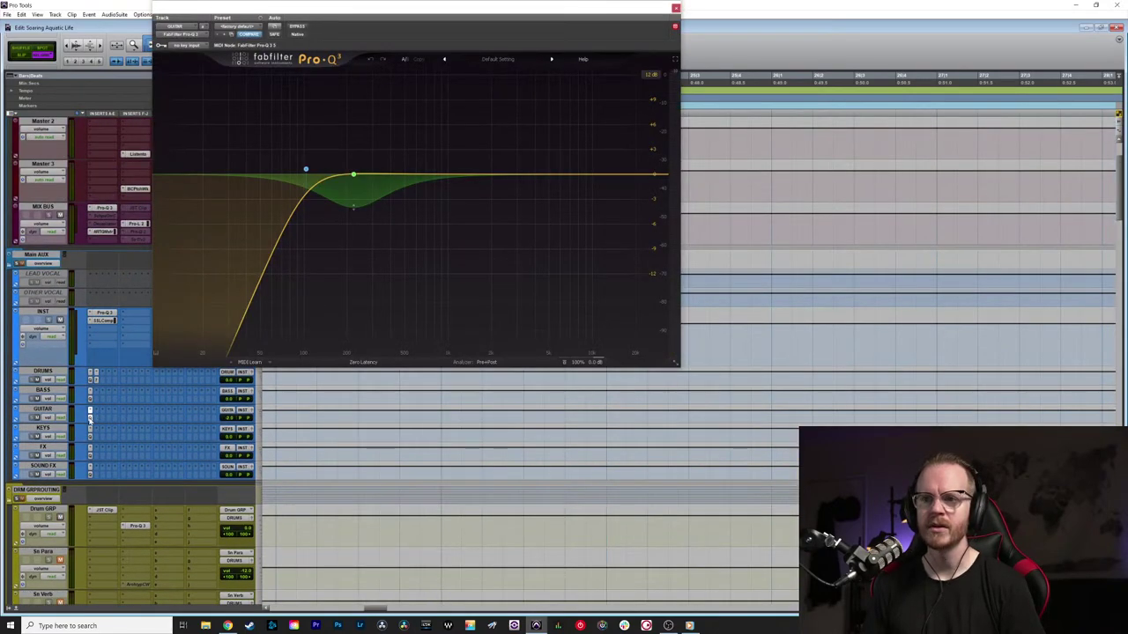
mouse_move(292, 179)
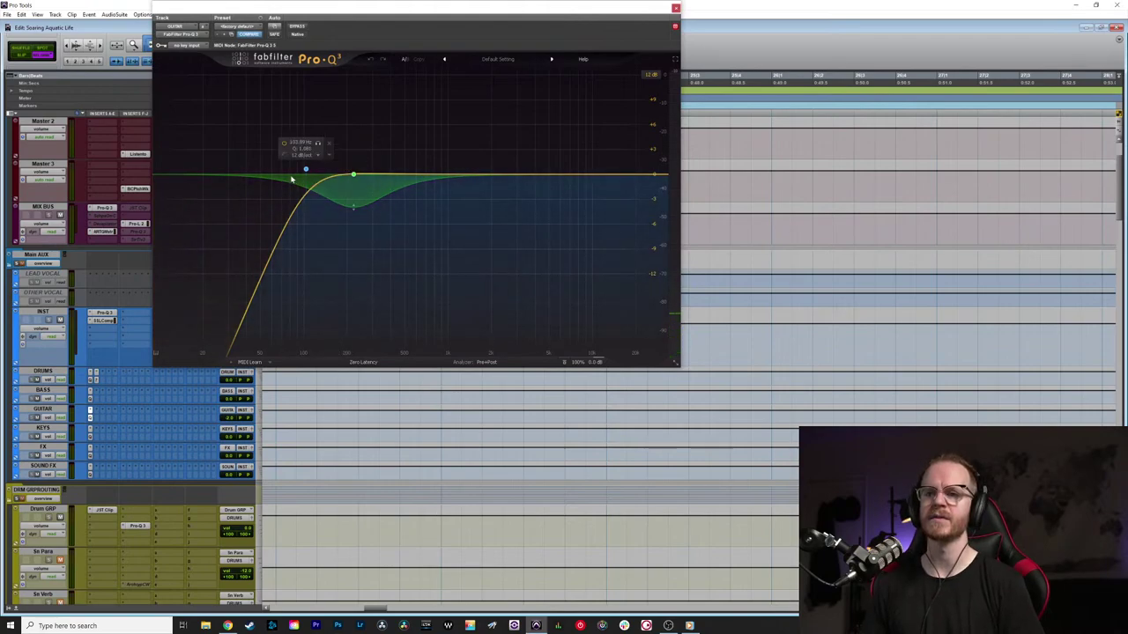
click(675, 9)
Step: Bypass the inserts on the GUITAR bus and the Pro-MB on both GTR 4 and GTR 5
scroll(441, 311, down, 20)
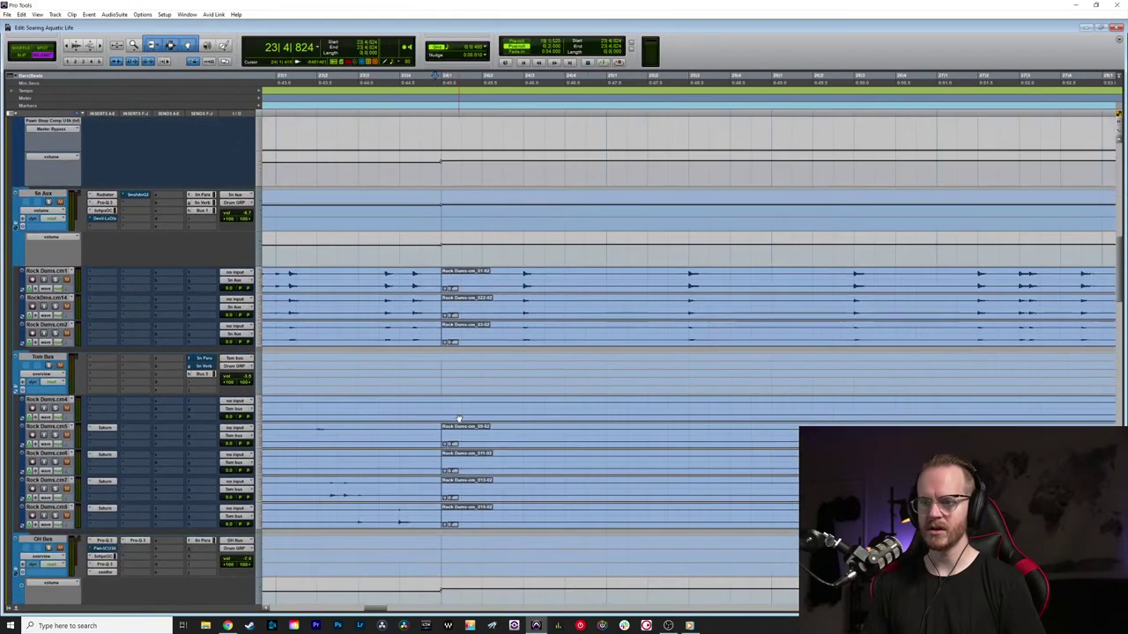
scroll(440, 311, up, 15)
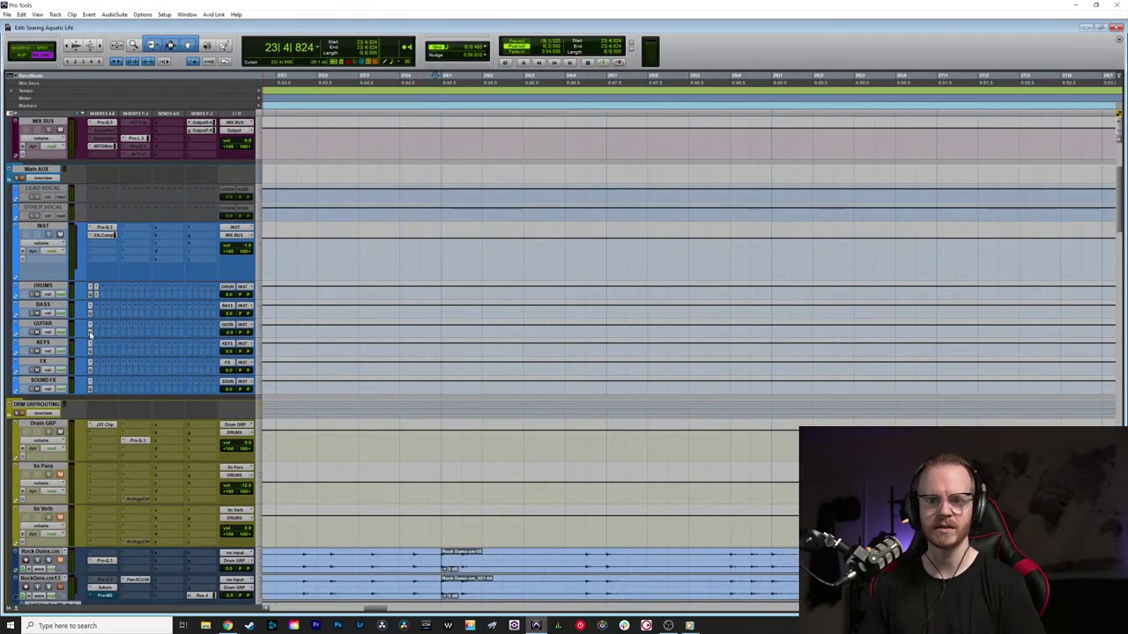
scroll(433, 447, down, 8)
scroll(433, 446, down, 10)
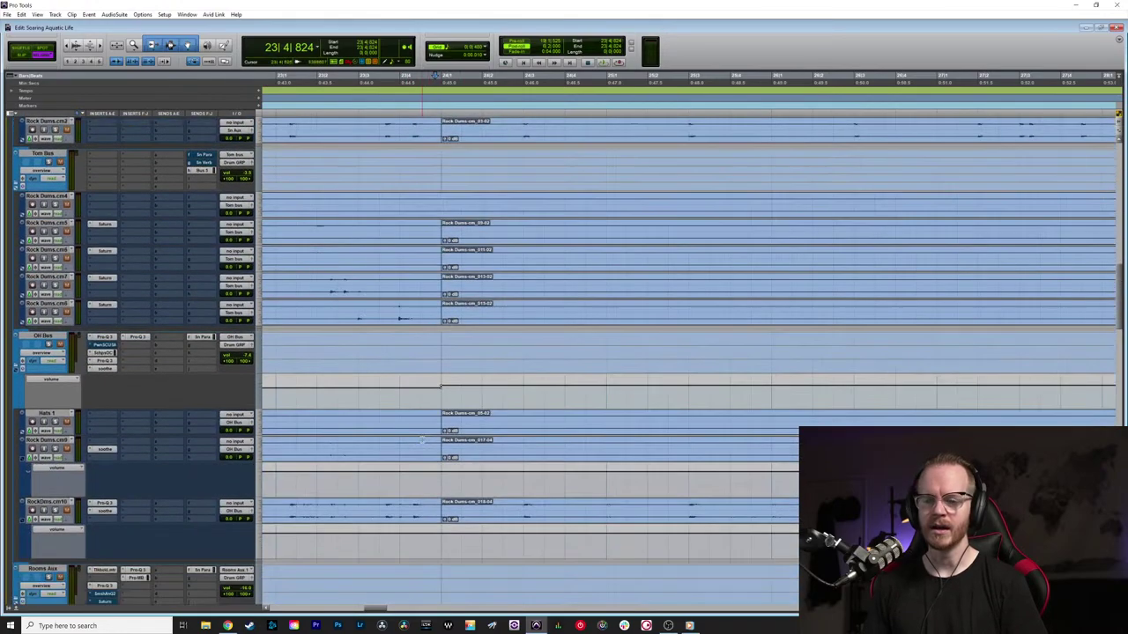
scroll(411, 429, down, 2)
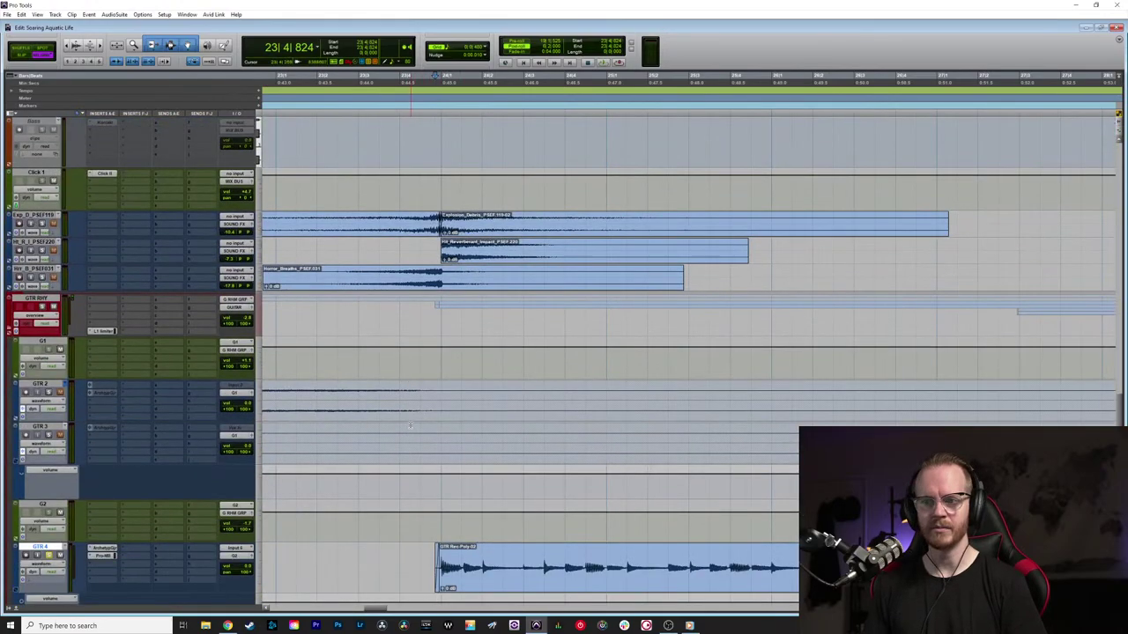
scroll(405, 427, down, 4)
scroll(405, 426, down, 4)
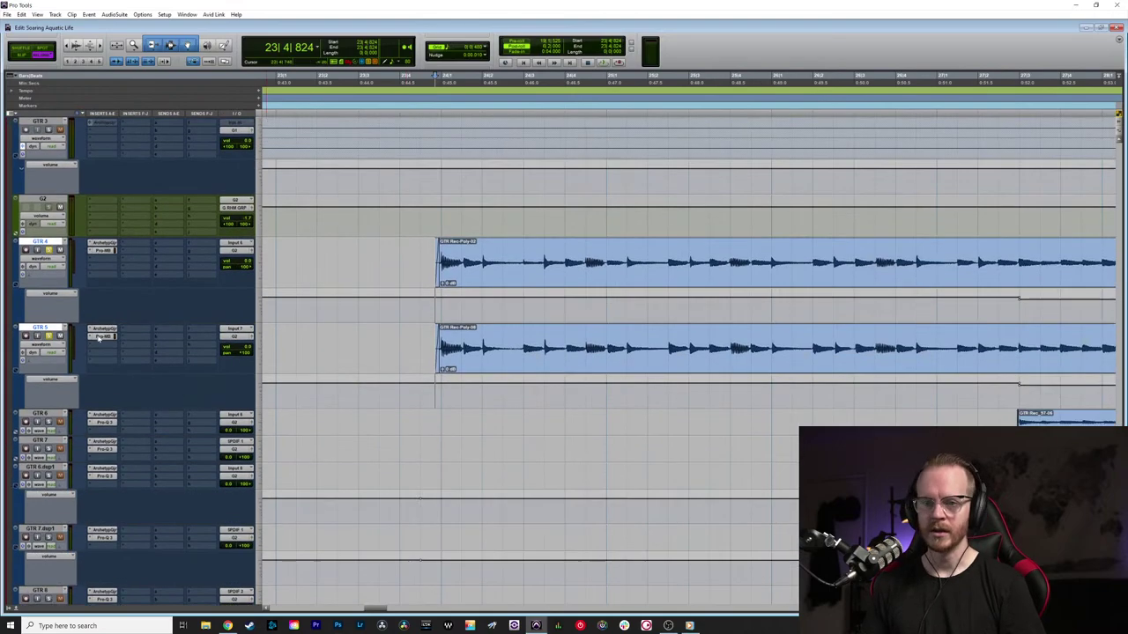
scroll(58, 254, up, 1)
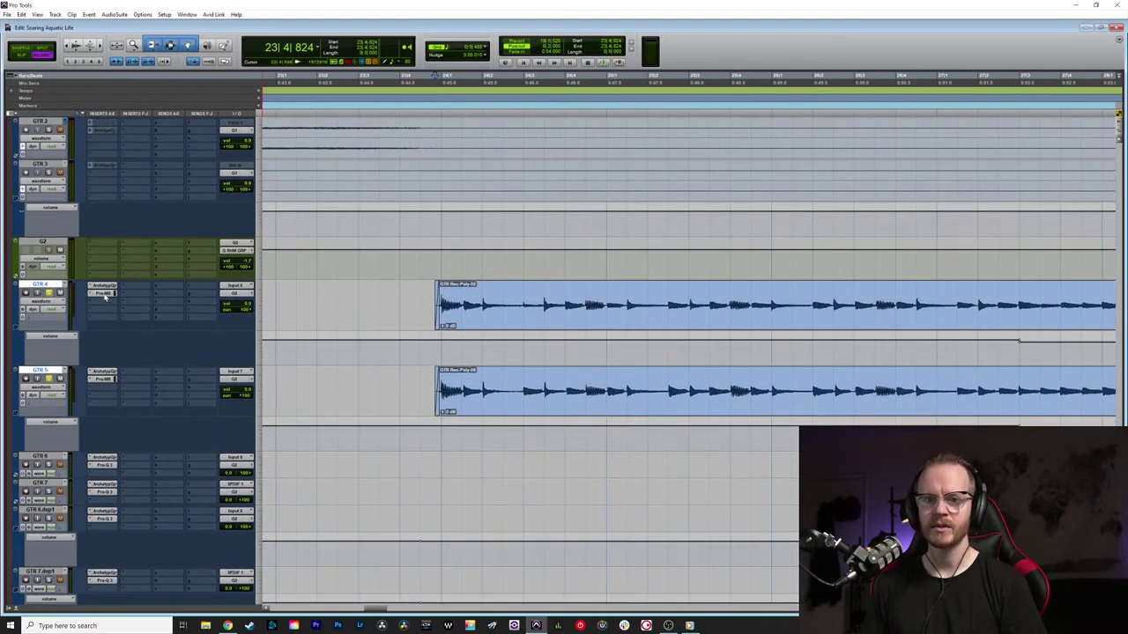
scroll(104, 264, up, 5)
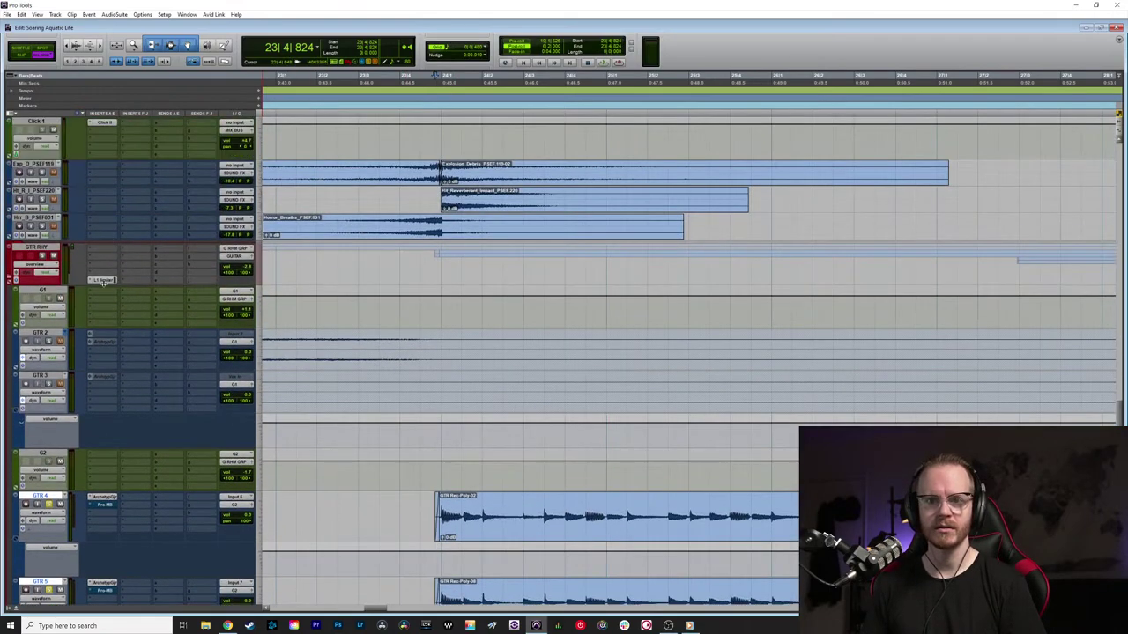
Step: Place the edit cursor at 24|1|000 on the first drum track, where its second clip begins
scroll(102, 280, down, 3)
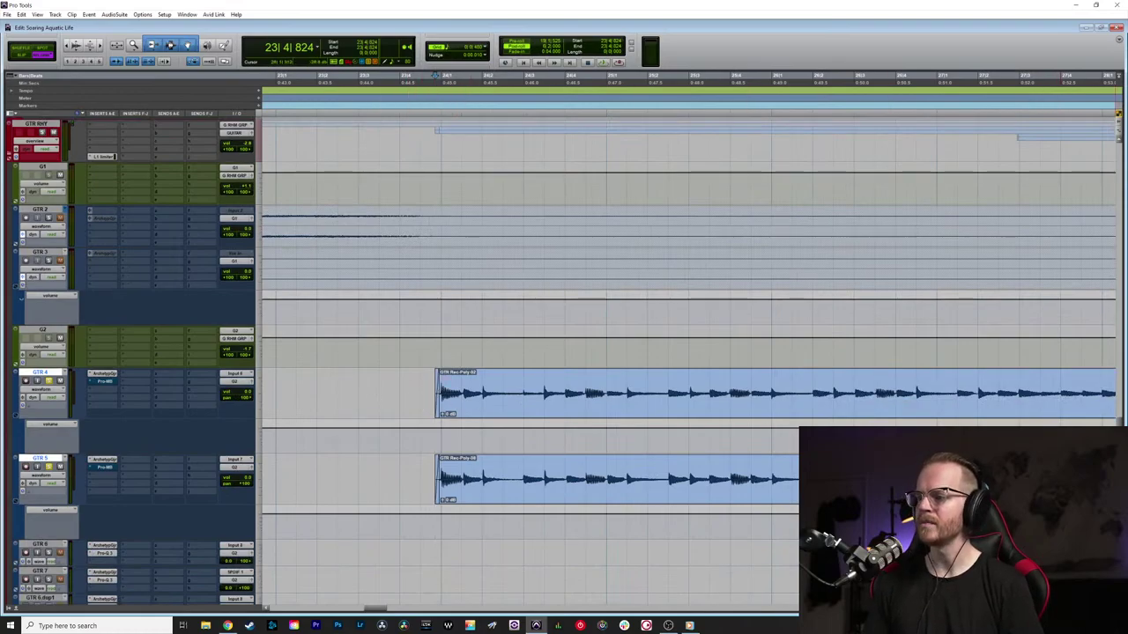
scroll(1083, 231, down, 15)
scroll(1083, 231, up, 3)
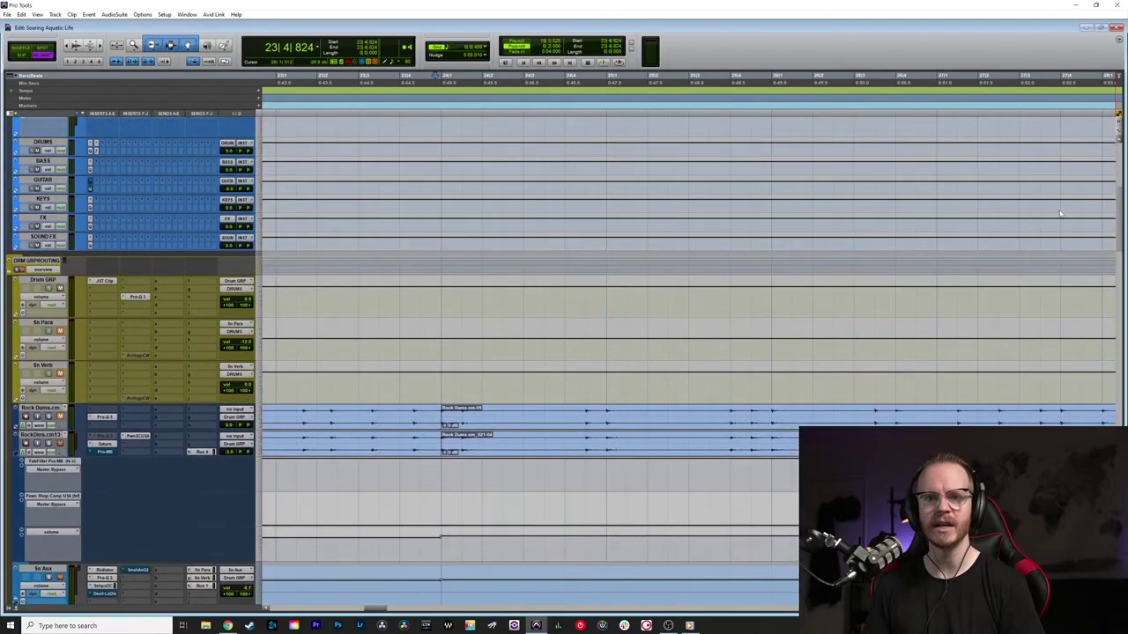
scroll(622, 306, down, 10)
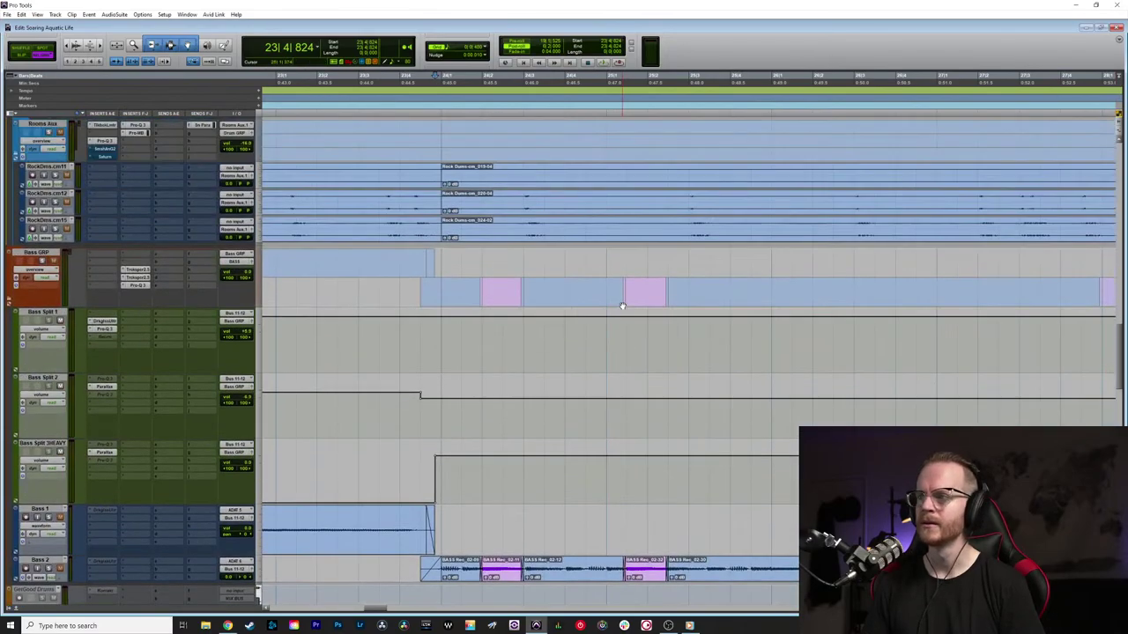
scroll(622, 306, up, 8)
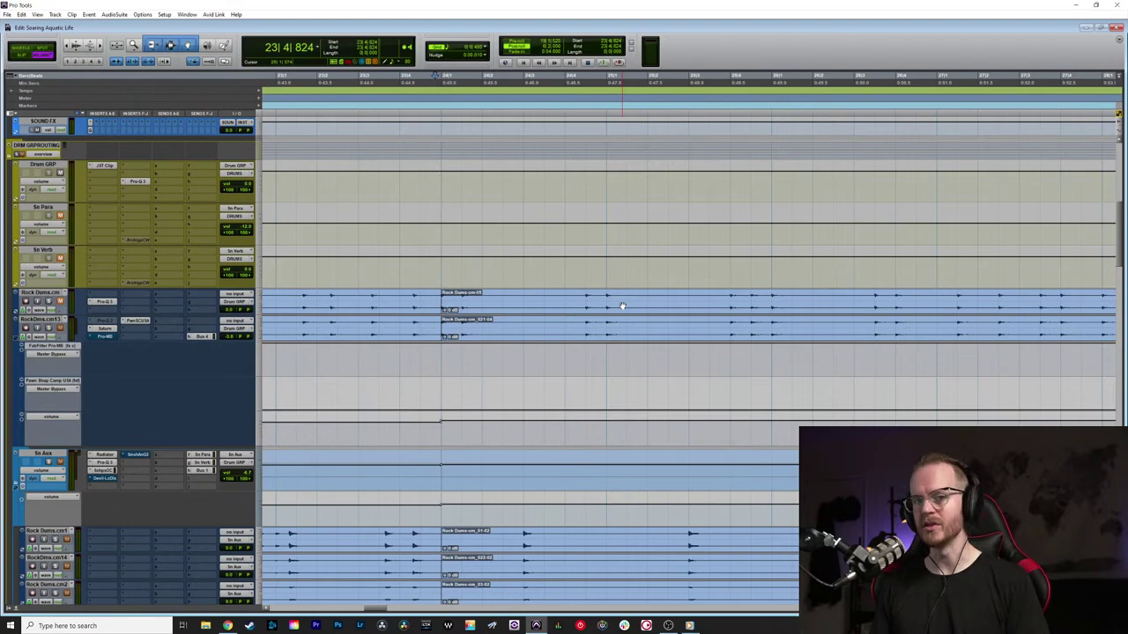
click(429, 301)
click(445, 305)
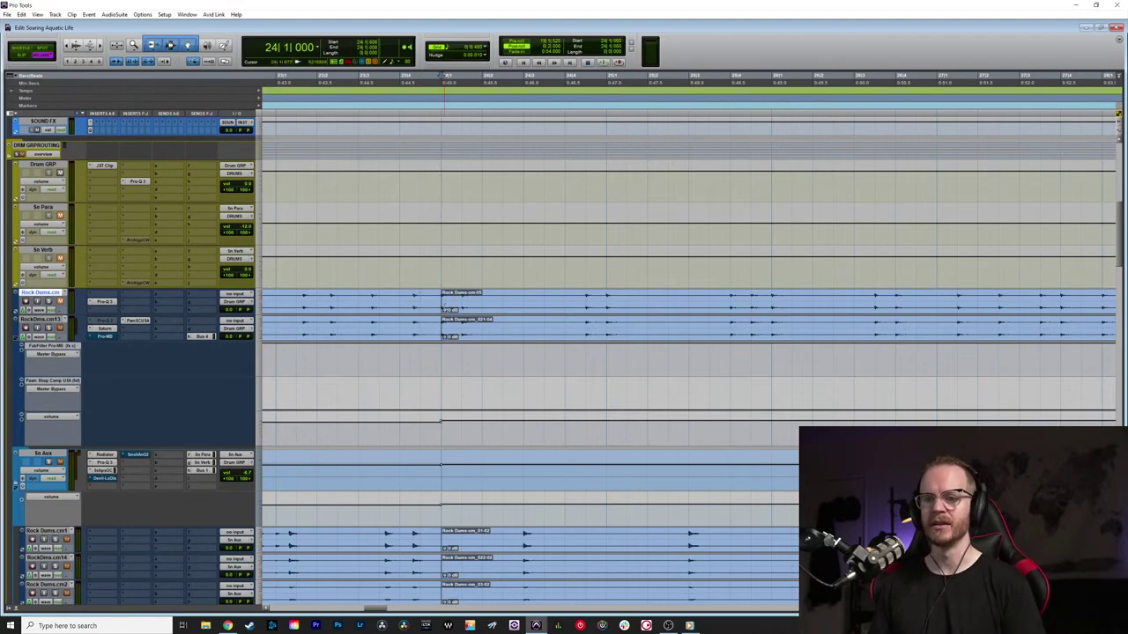
Step: Examine the whole song arrangement from the drum tracks through the bass splits and sound effects to the rhythm guitars
key(r)
key(r)
key(r)
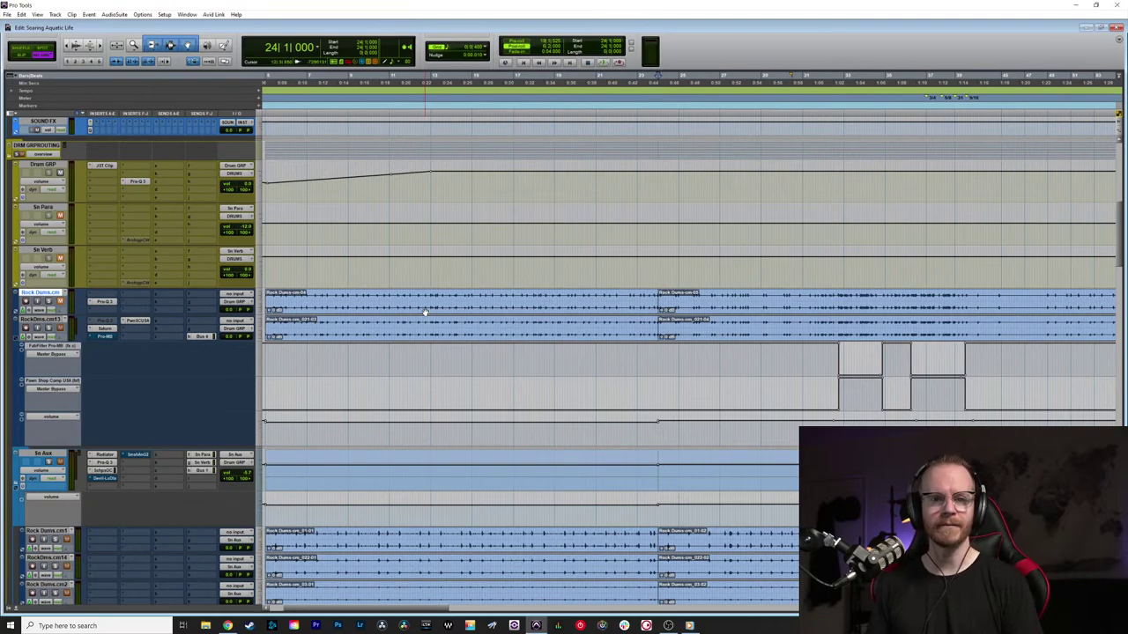
scroll(432, 311, down, 10)
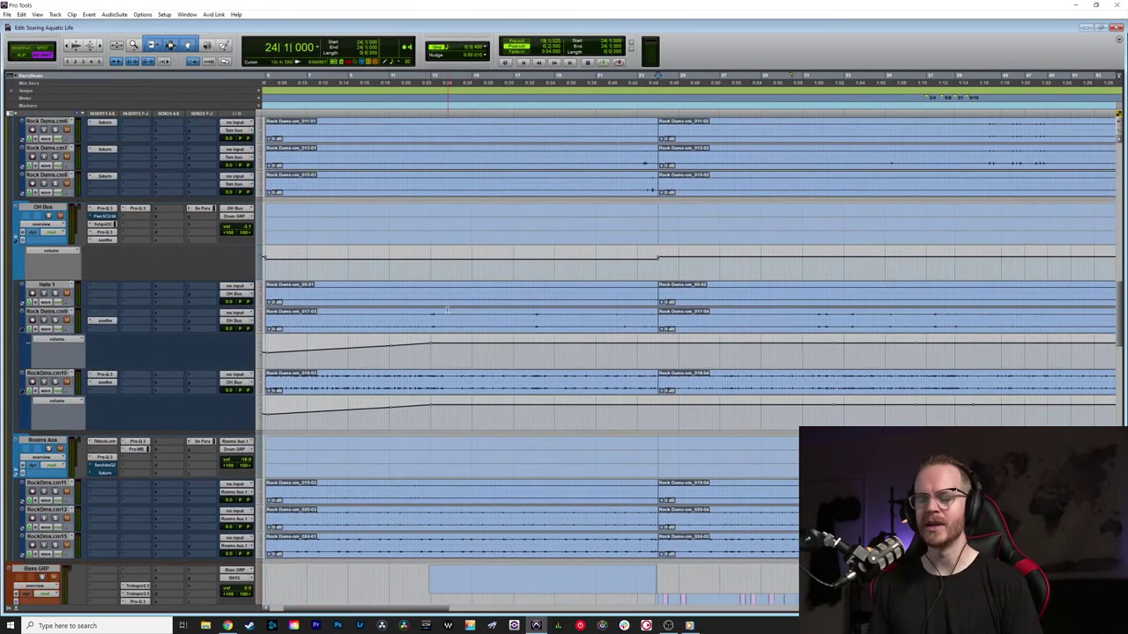
key(r)
scroll(397, 308, down, 5)
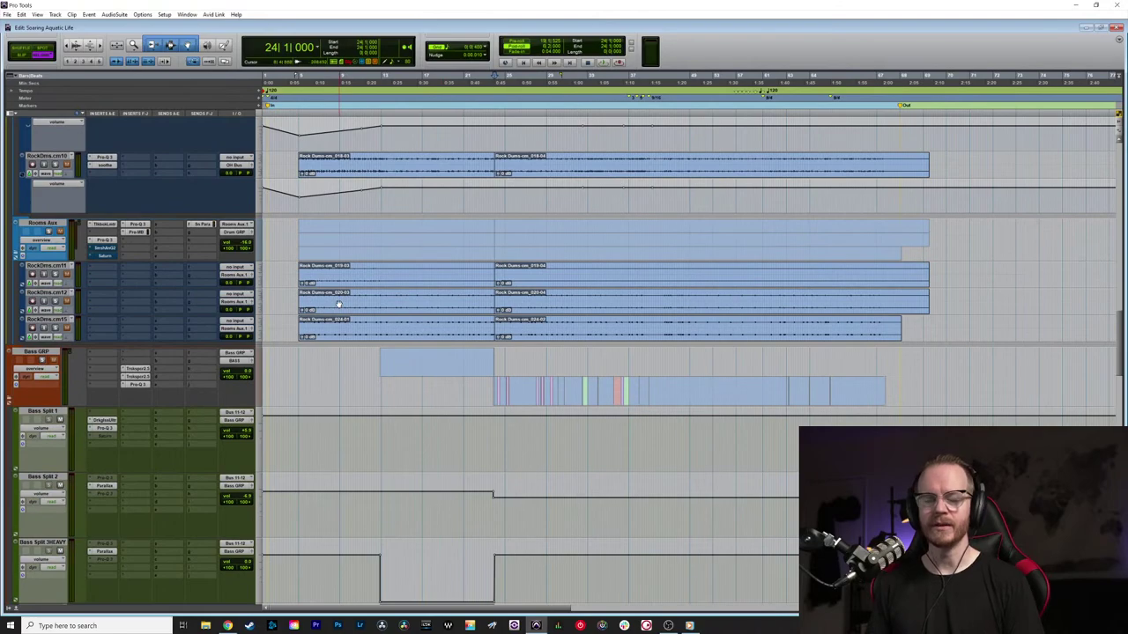
scroll(385, 302, down, 8)
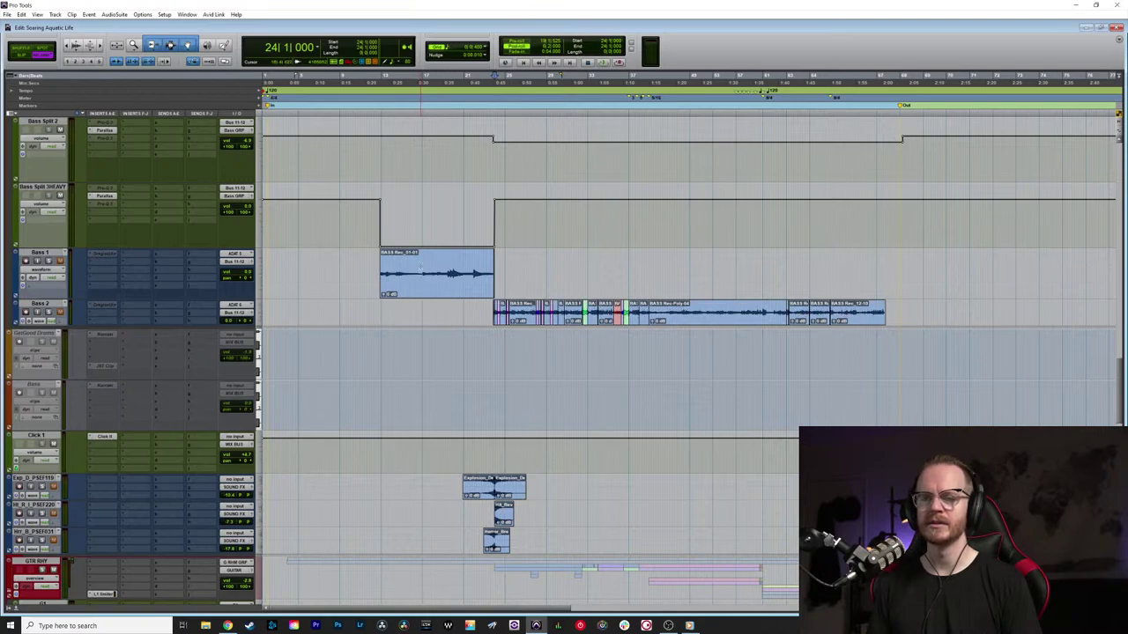
scroll(420, 266, down, 3)
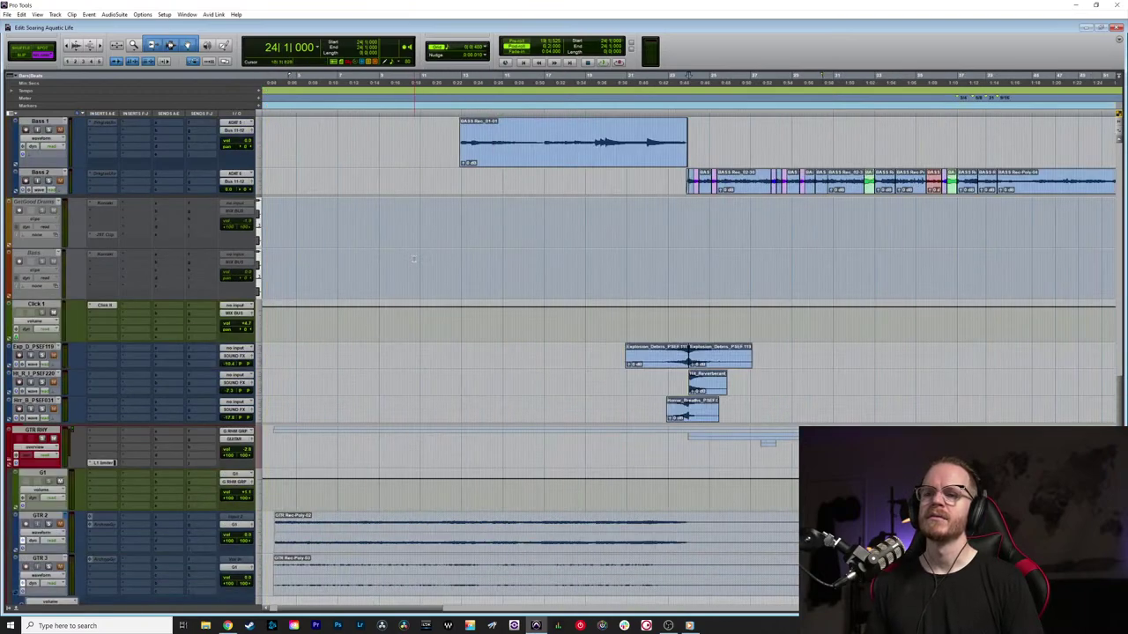
scroll(413, 259, down, 4)
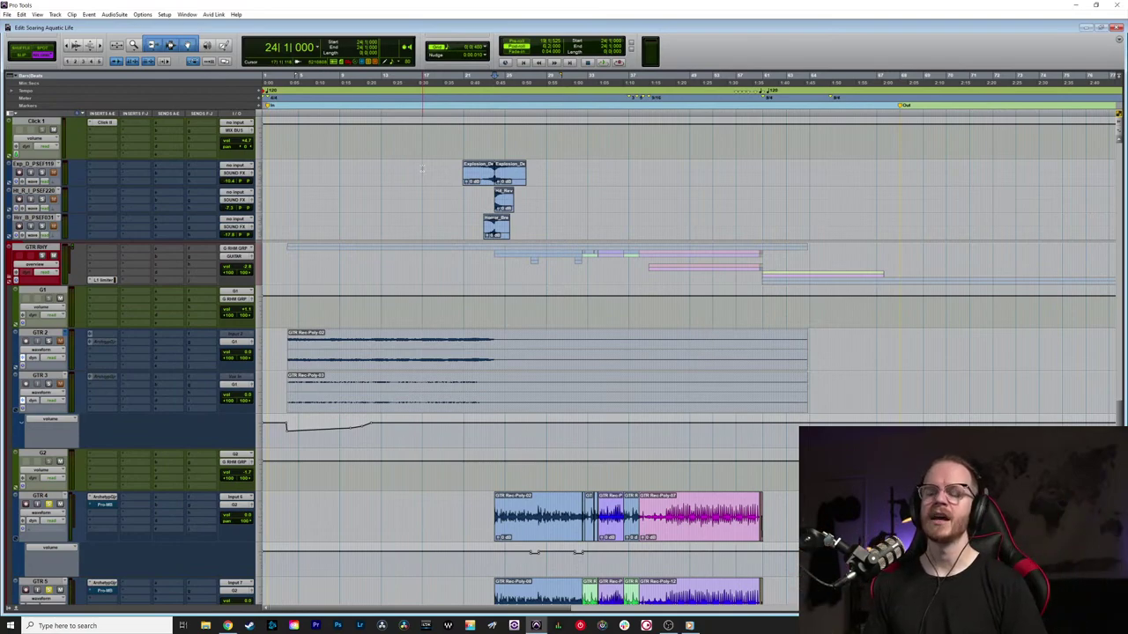
Step: Place the edit cursor at 23|4|824 on GTR 4 and GTR 5, at the start of their first clips
click(366, 274)
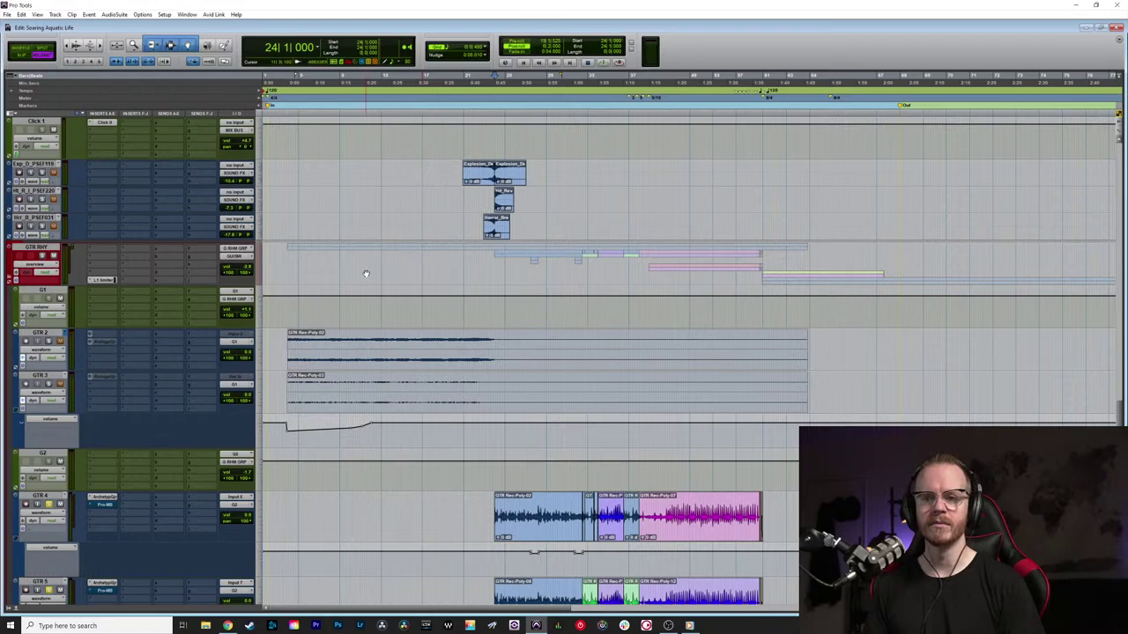
click(279, 350)
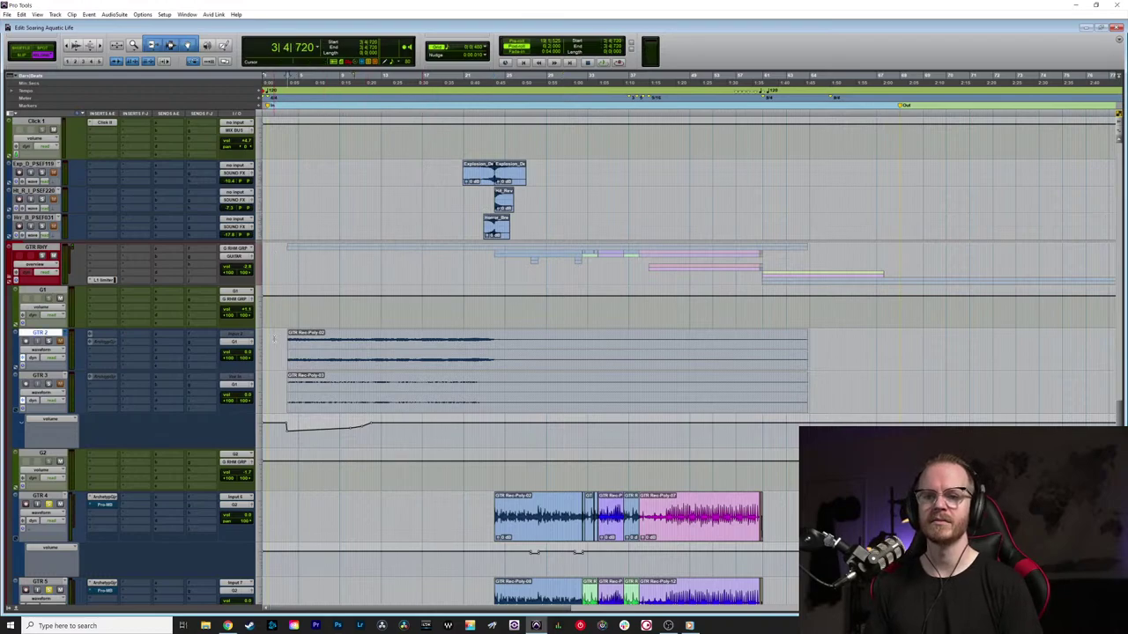
scroll(545, 352, down, 6)
click(544, 232)
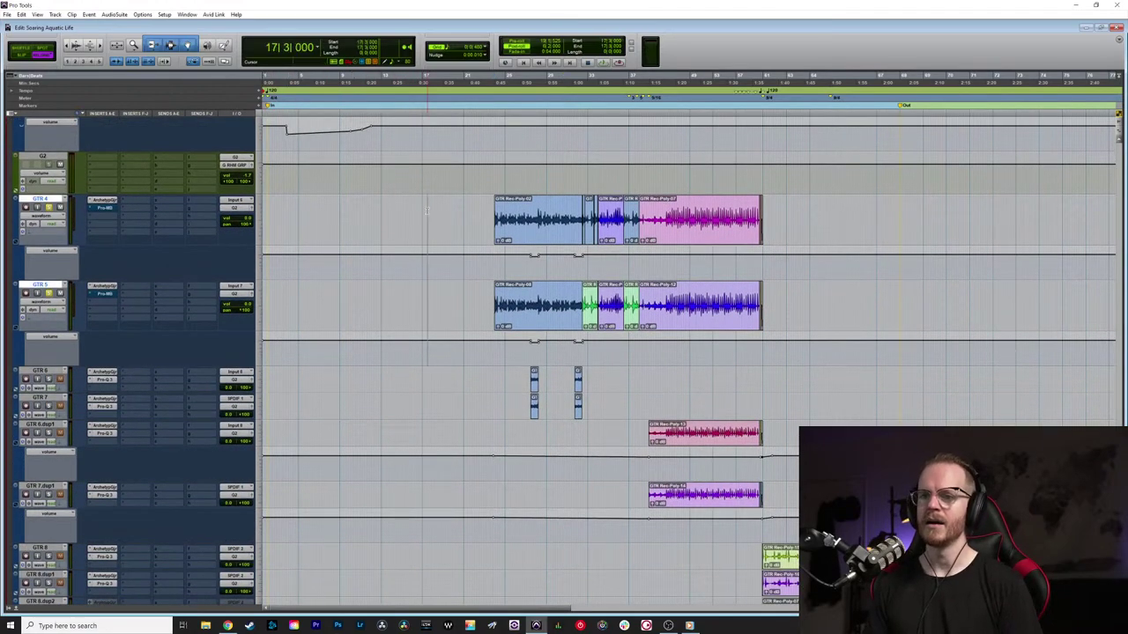
key(ctrl+bracketright)
scroll(418, 235, right, 2)
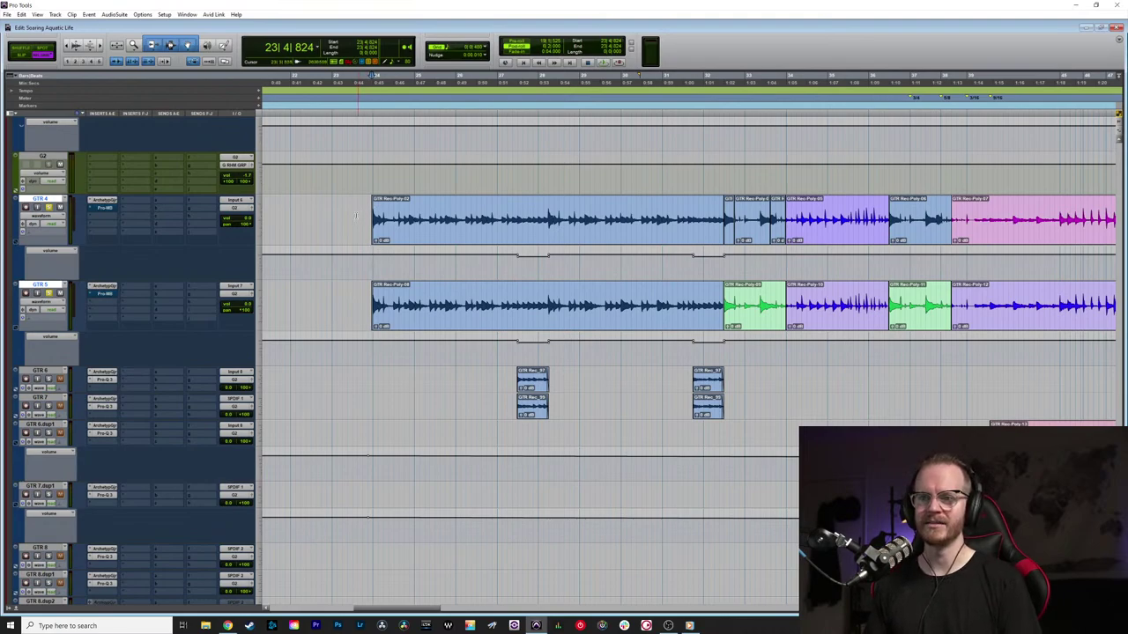
click(356, 205)
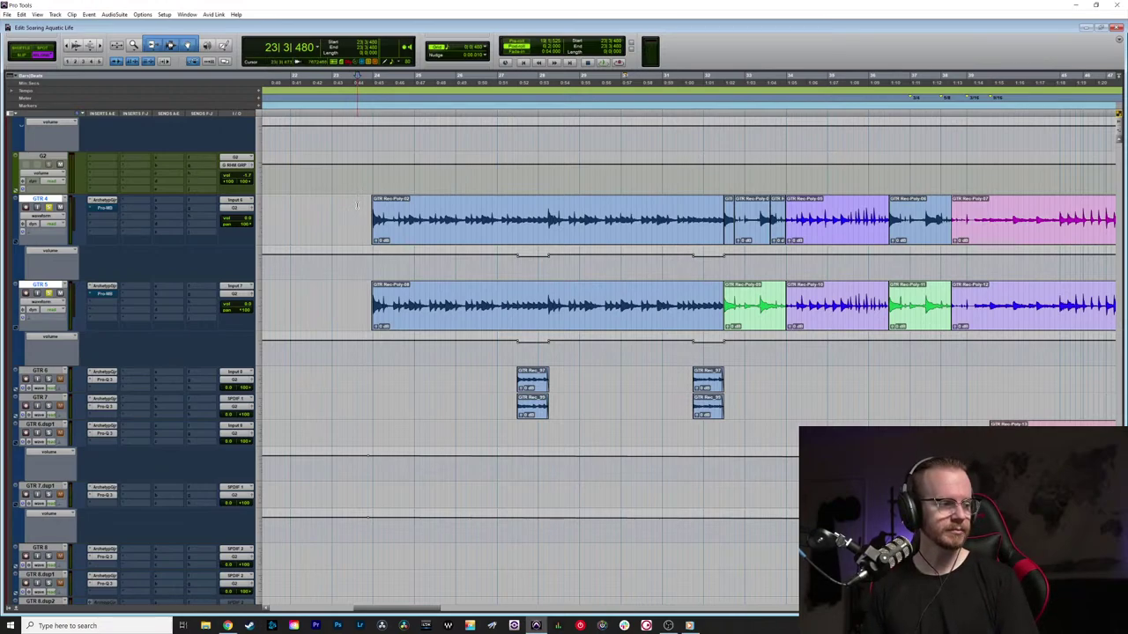
key(Tab)
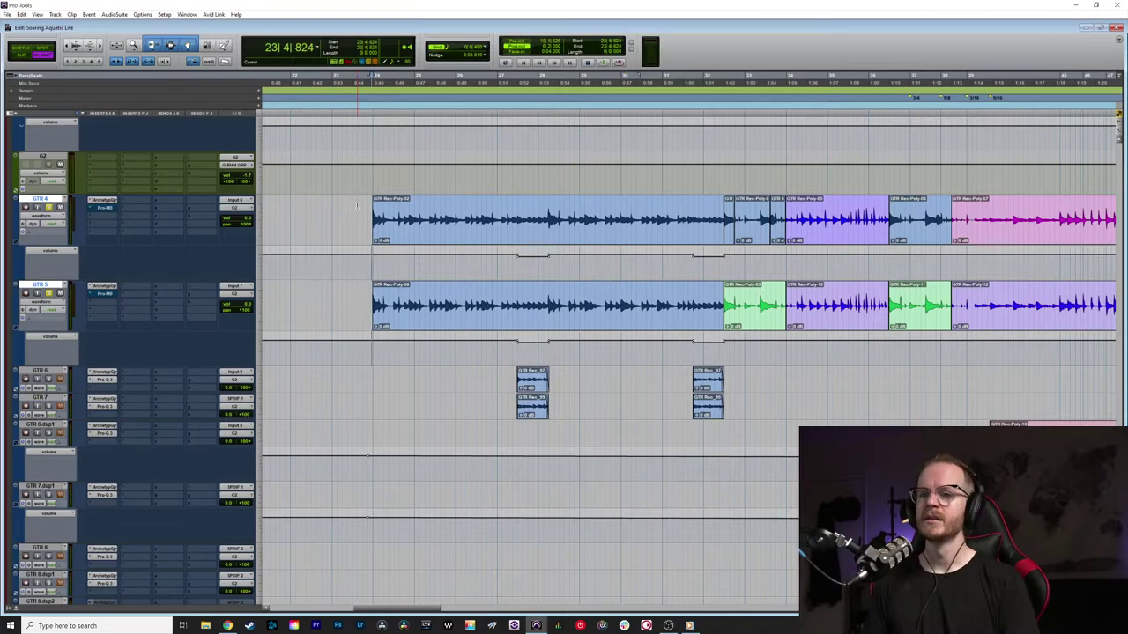
Step: Play the GTR 4 and GTR 5 rhythm guitars from the start of their first clips
scroll(287, 221, up, 3)
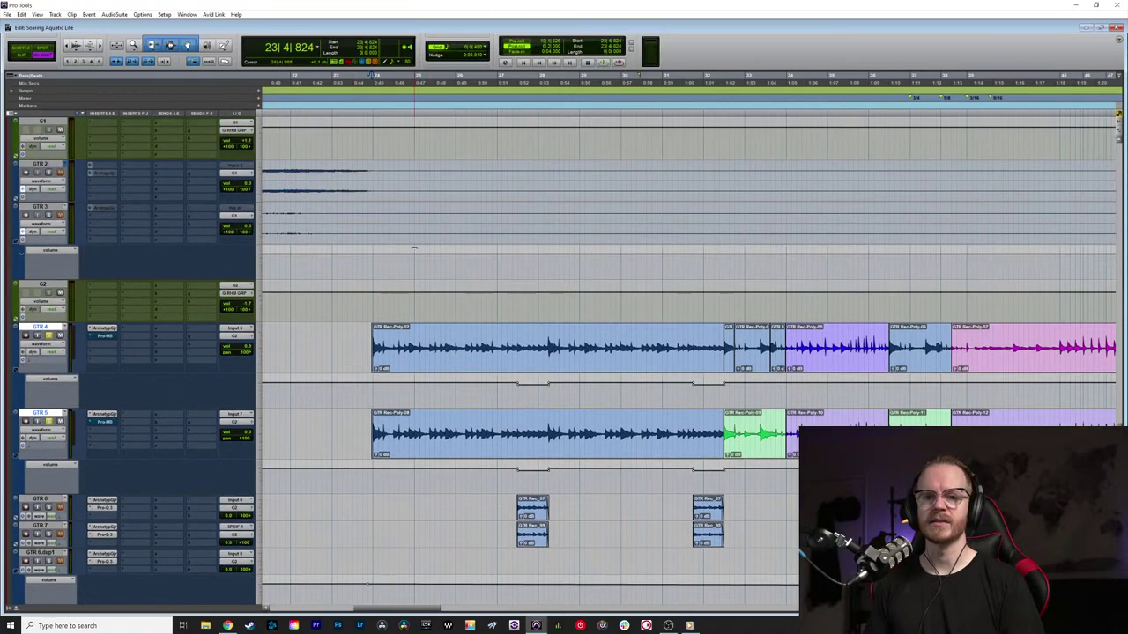
scroll(408, 255, down, 3)
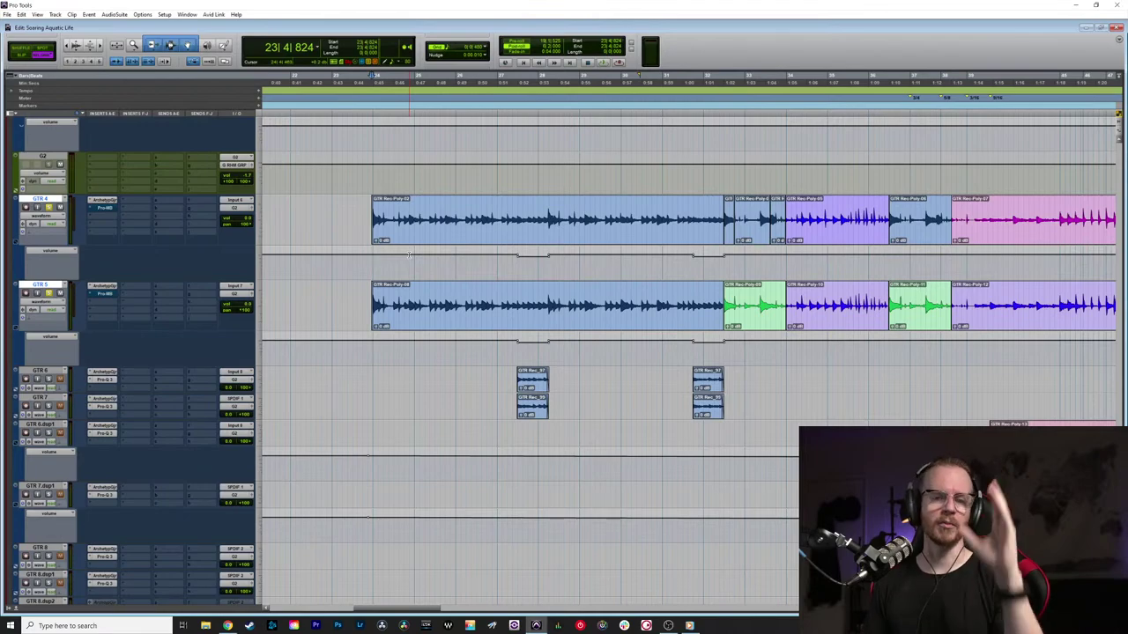
scroll(363, 227, up, 1)
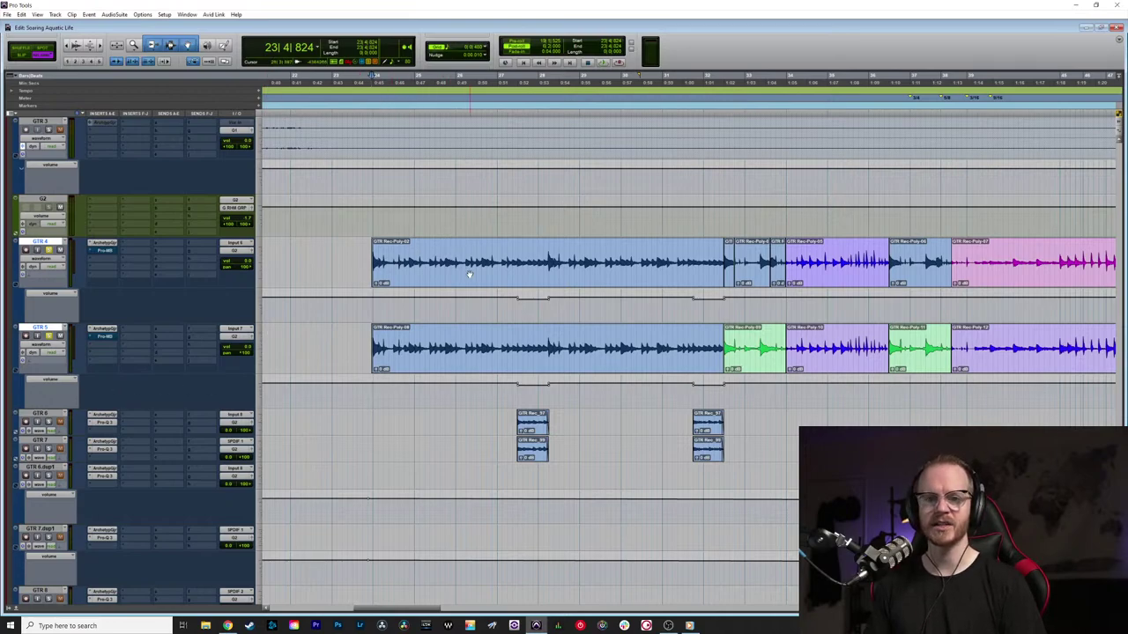
key(space)
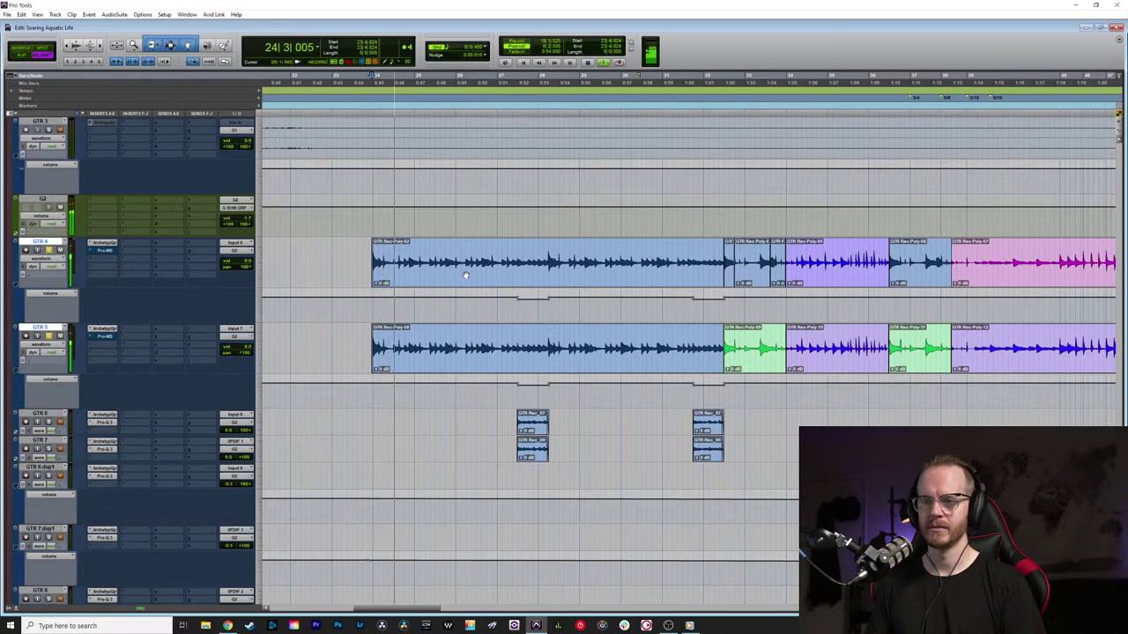
Step: Lower the 250 Hz band to -1.0 dB in the graphic EQ of the Archetype Gojira plug-in on GTR 4
click(104, 243)
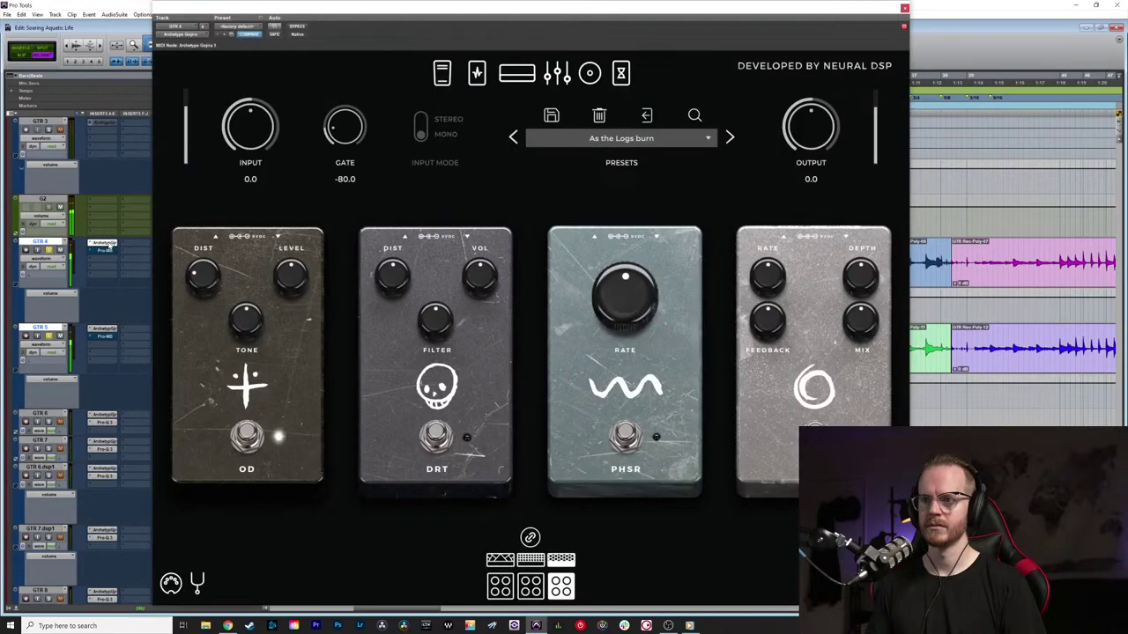
click(556, 76)
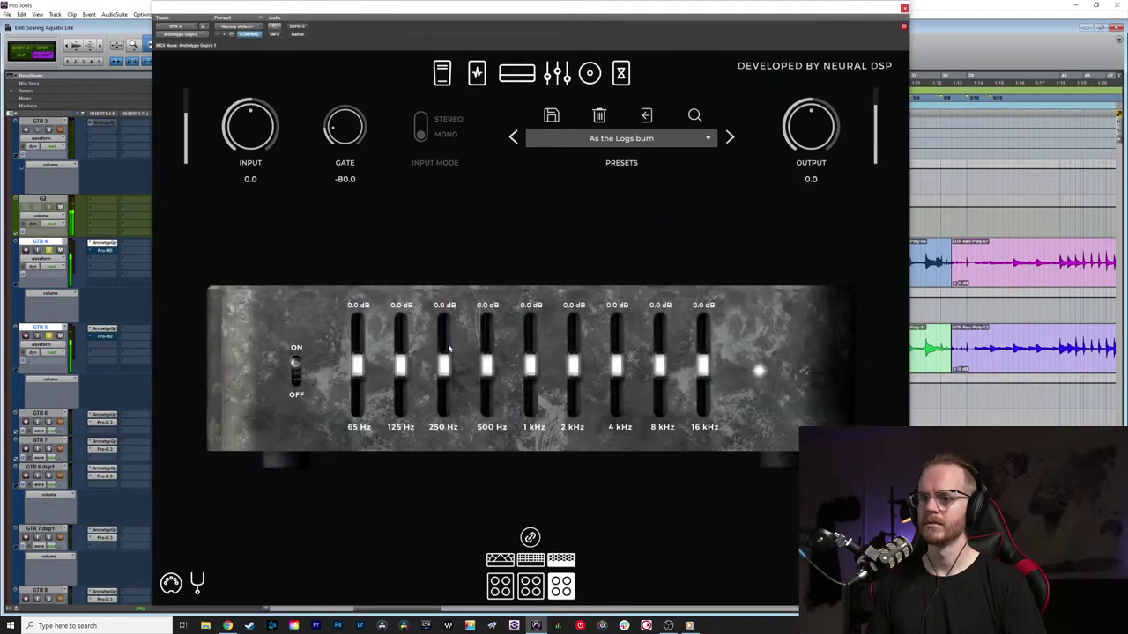
mouse_move(445, 368)
mouse_down()
mouse_move(445, 344)
mouse_move(445, 369)
mouse_up()
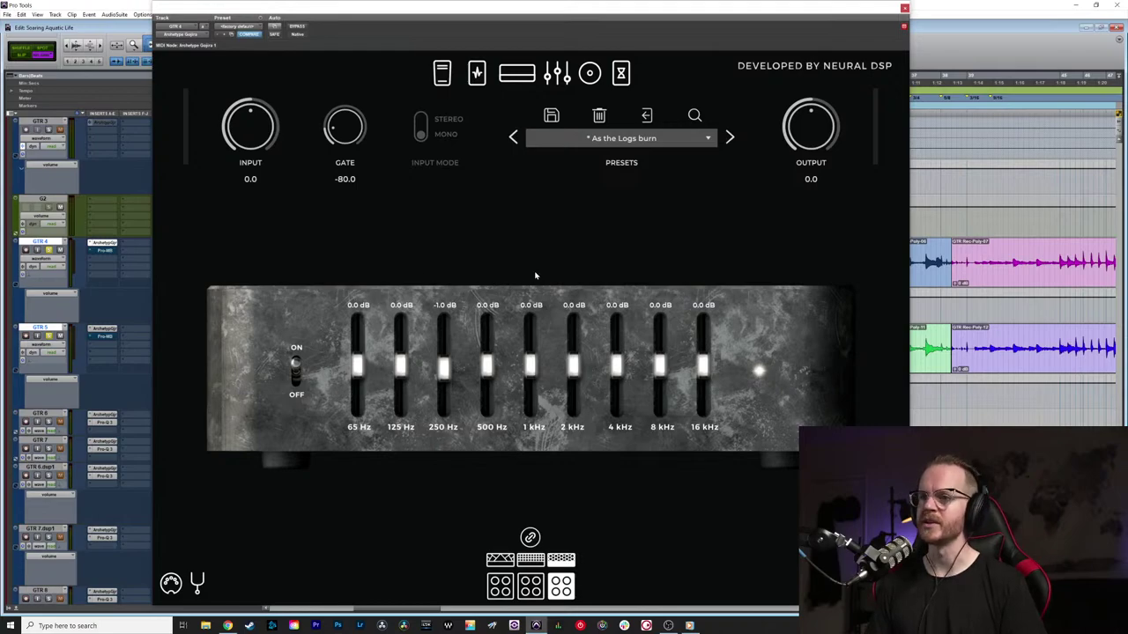
Step: Examine the cabinet microphones and the amp head settings in GTR 4's Archetype Gojira
click(589, 75)
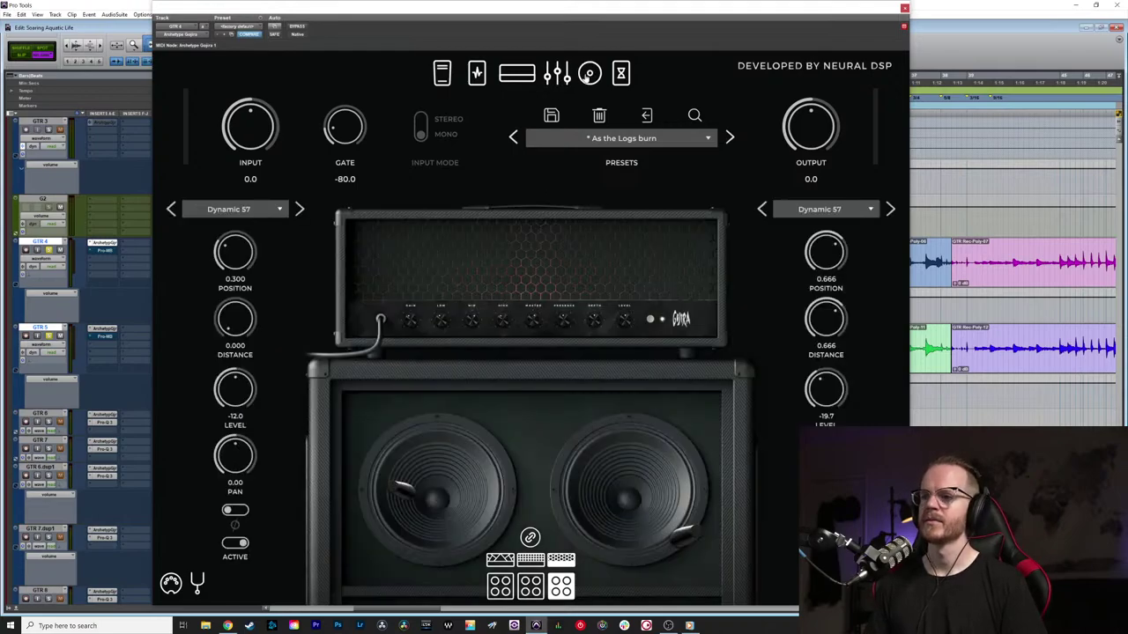
click(518, 75)
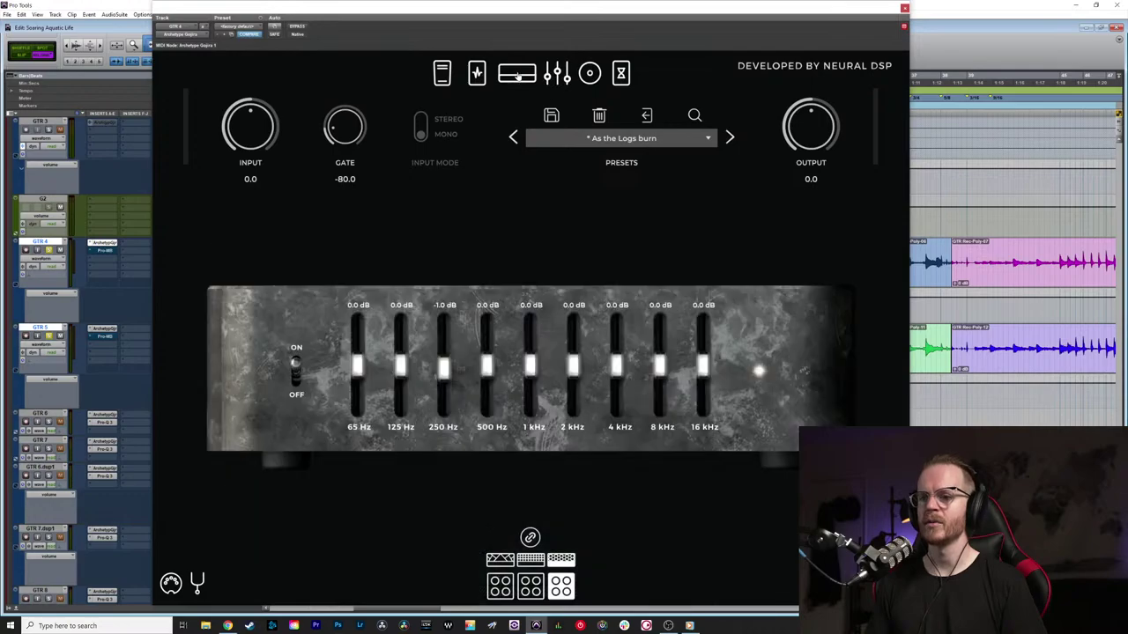
click(476, 74)
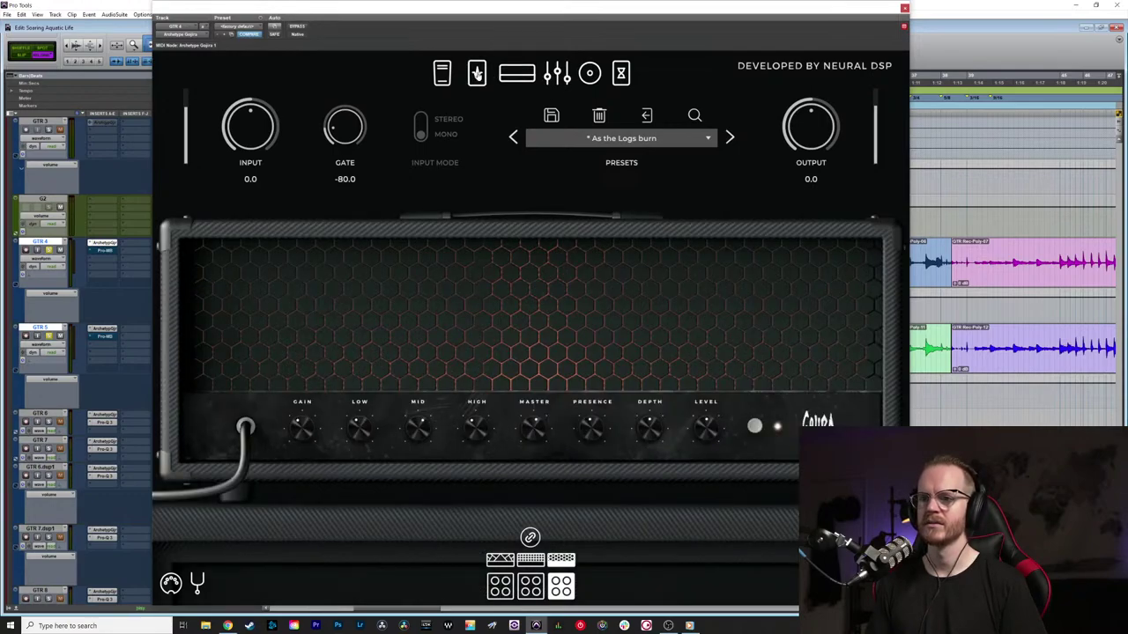
Step: Toggle the OD pedal off and back on to compare its effect on the tone
click(443, 76)
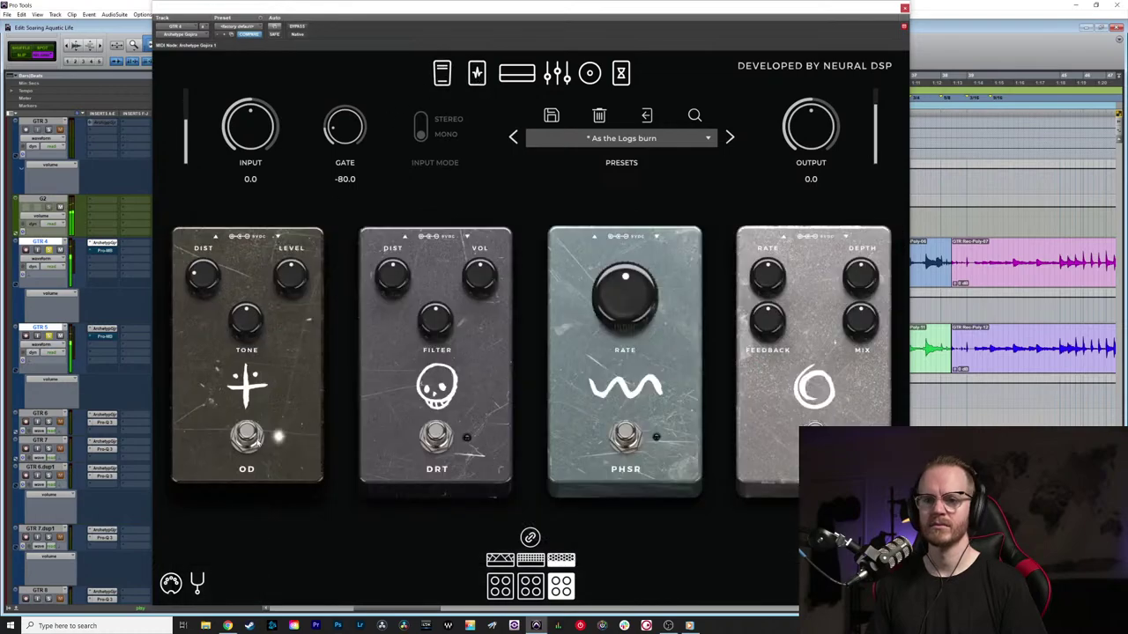
click(248, 437)
click(245, 436)
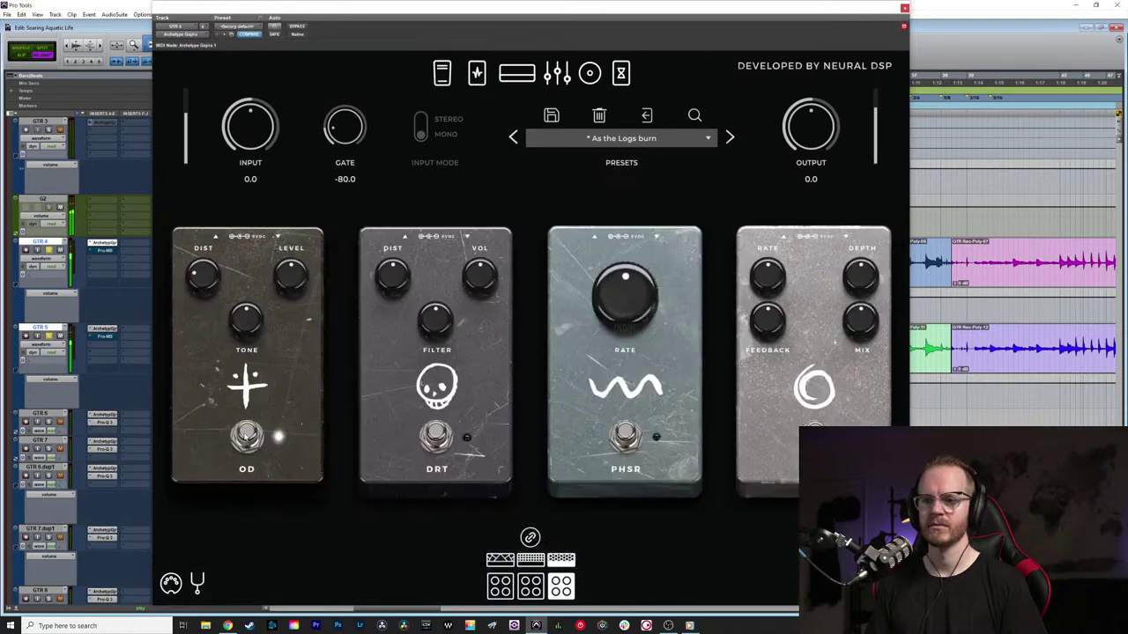
Step: Lower the Archetype Gojira input level to -5.8 while listening with the amp head in view
click(517, 73)
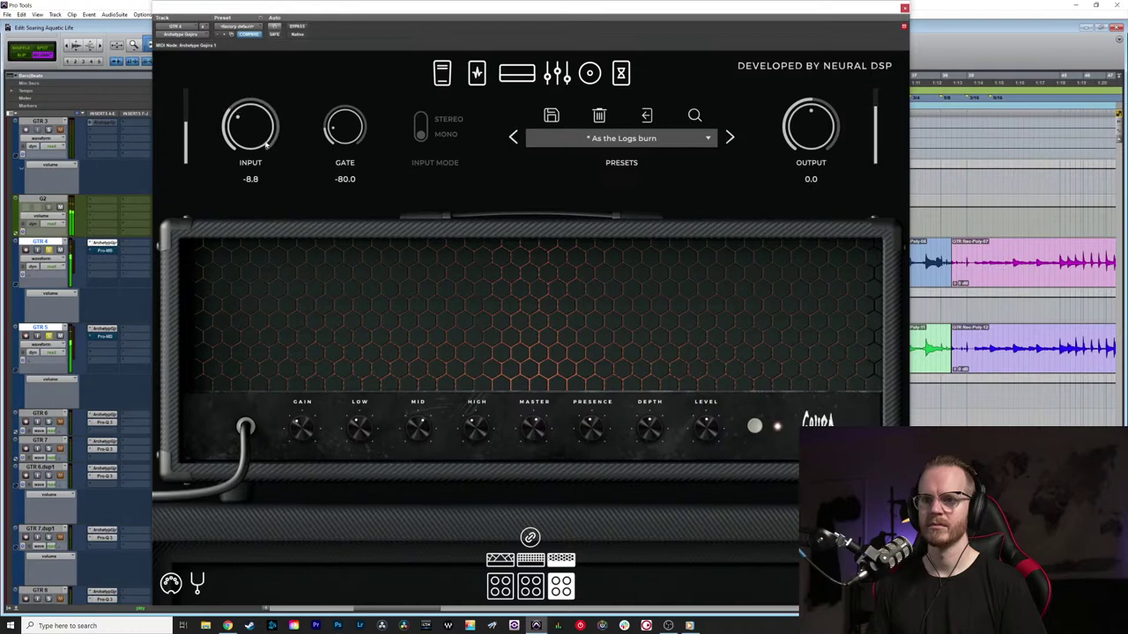
drag(264, 150, 257, 107)
double_click(258, 122)
drag(252, 138, 255, 139)
Step: Lower the 500 Hz band of the graphic EQ to -0.4 dB
click(477, 72)
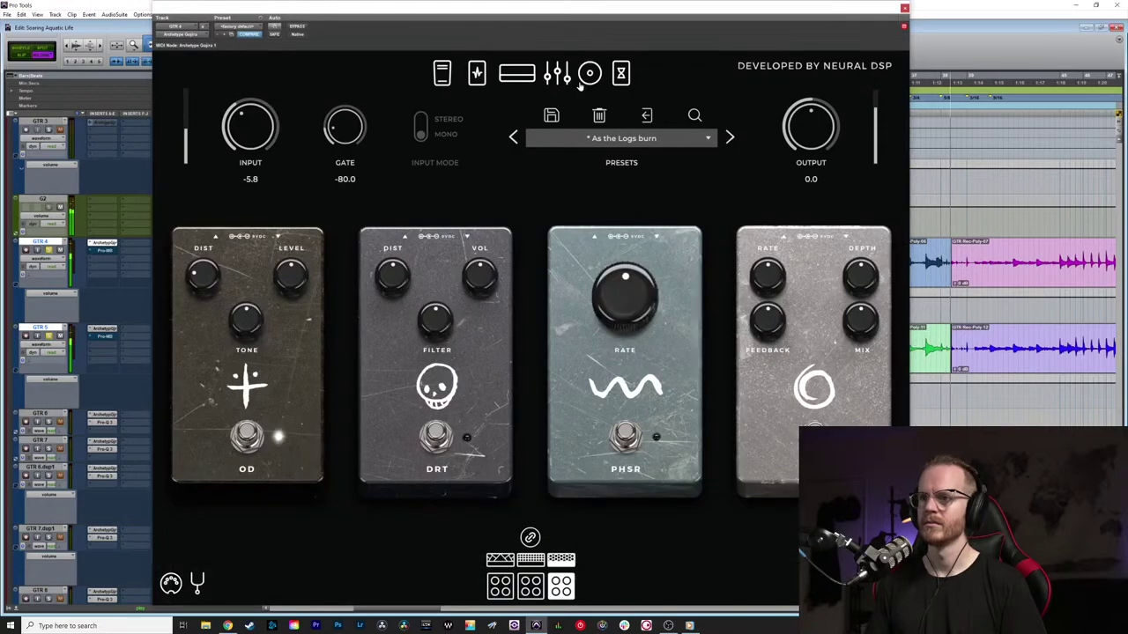
click(557, 72)
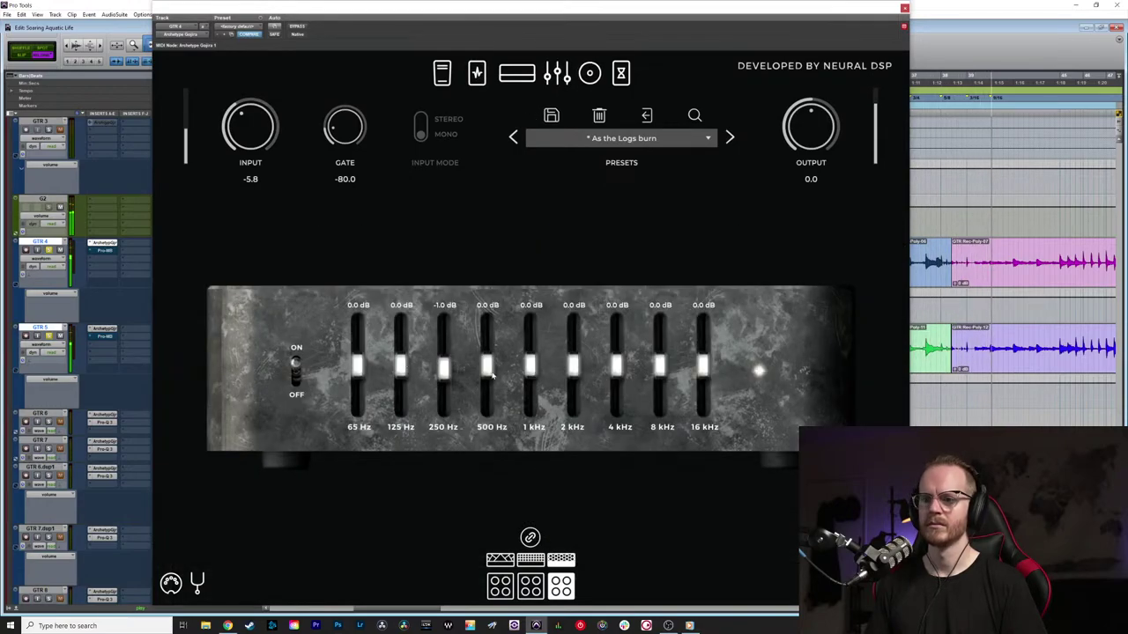
drag(443, 365, 486, 370)
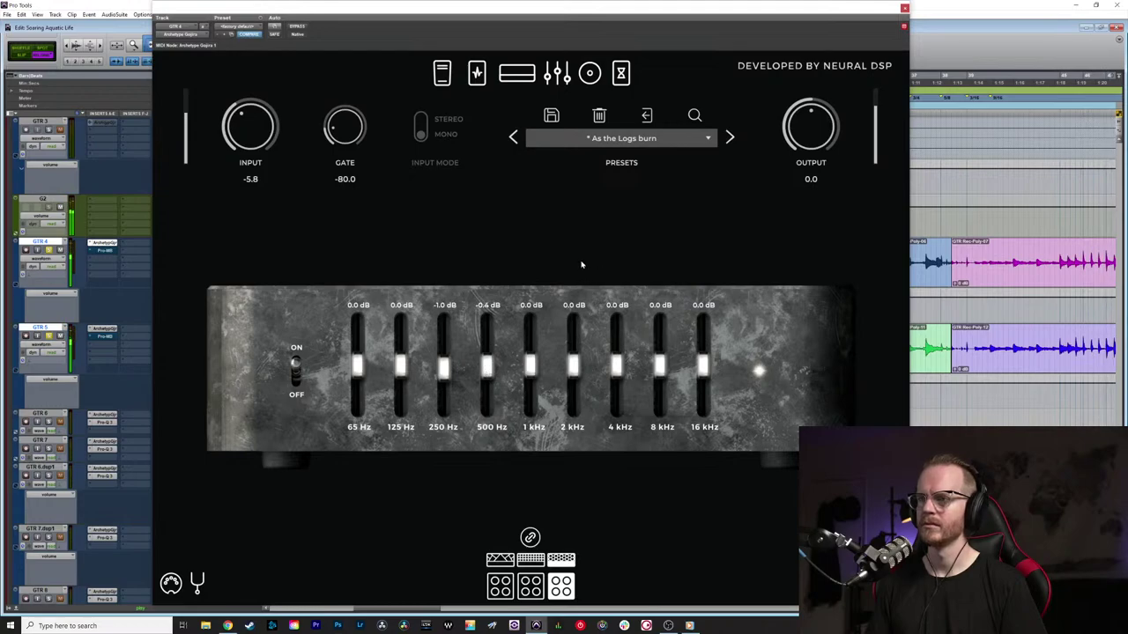
Step: Review the cabinet, delay and reverb, EQ, drive pedal and wah sections of Archetype Gojira, and close the plug-in
click(590, 73)
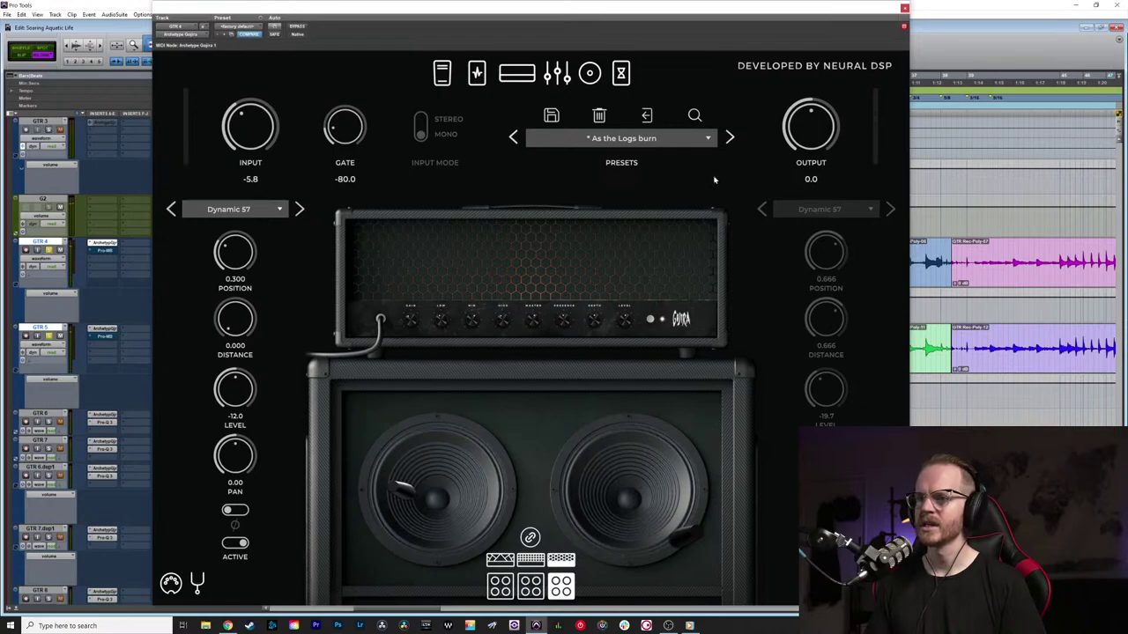
click(620, 73)
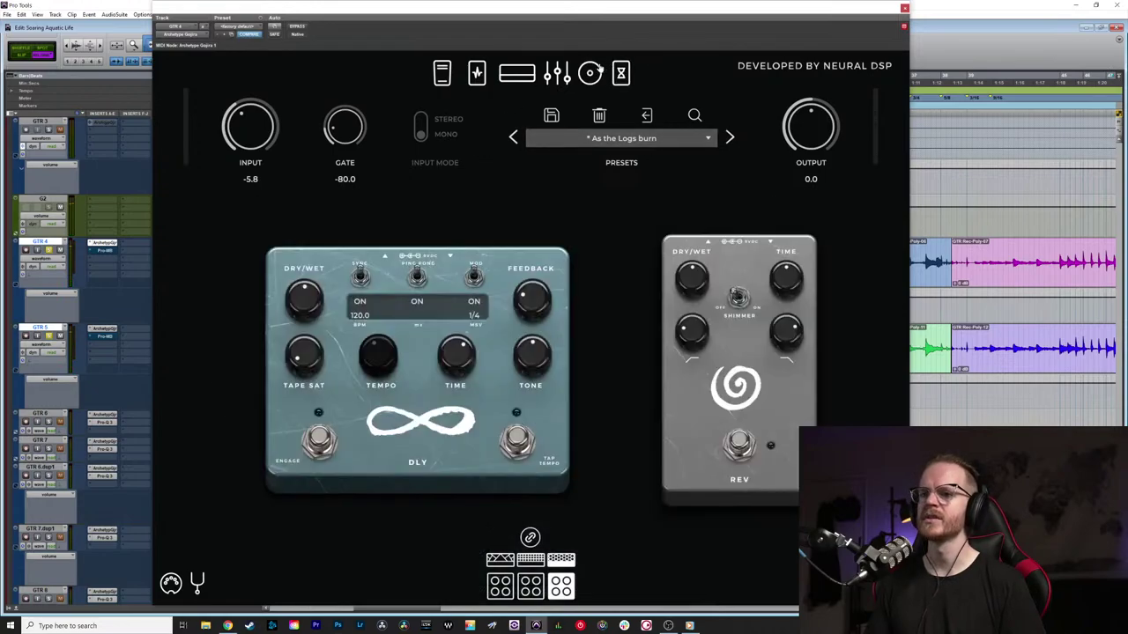
click(589, 73)
click(557, 73)
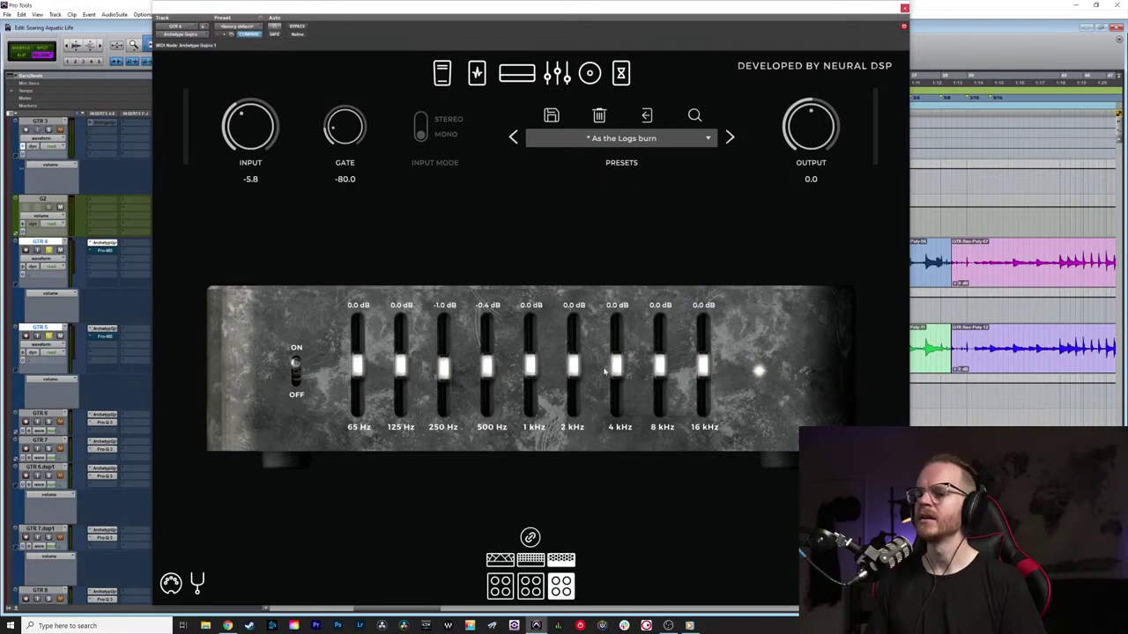
click(477, 73)
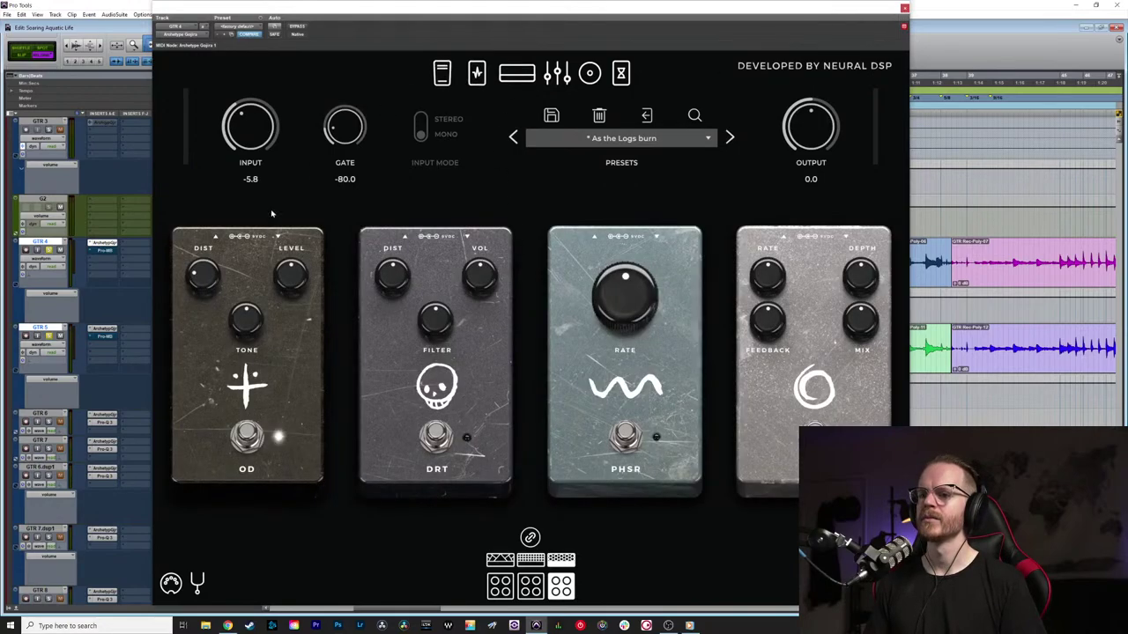
click(443, 74)
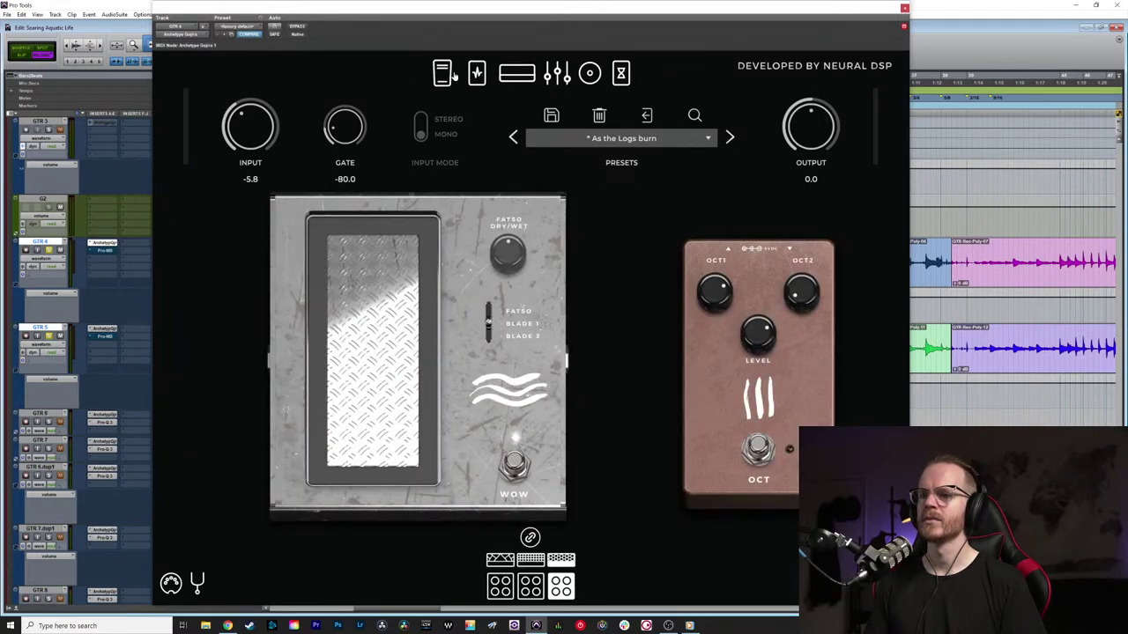
click(477, 73)
click(903, 10)
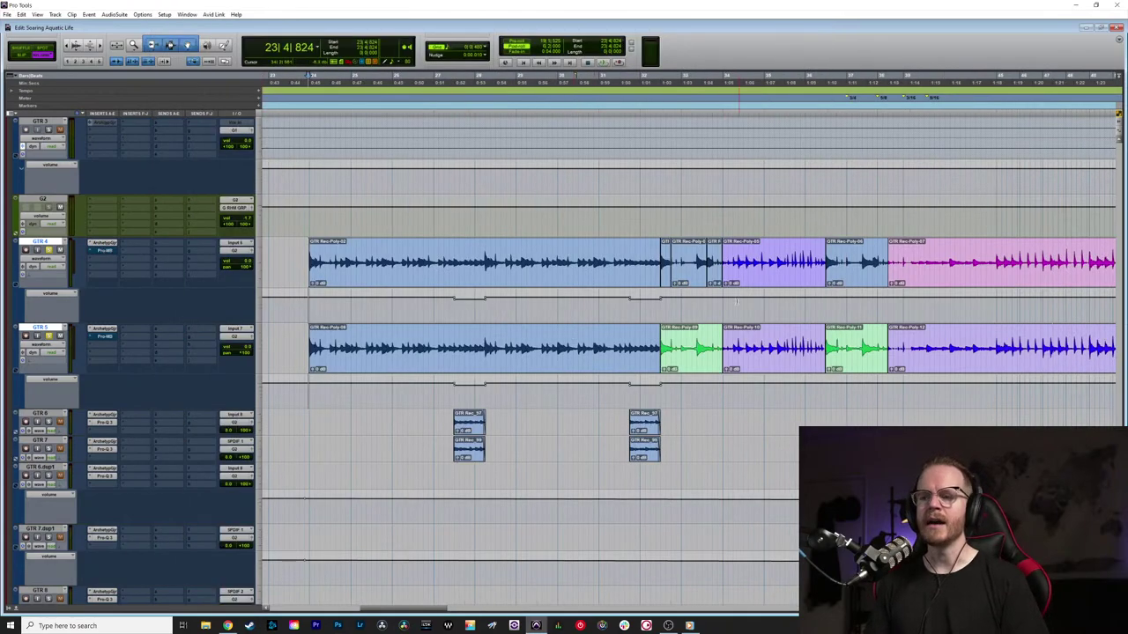
Step: Select GTR 4 and GTR 5 from 44|7|000 to near the end of their last clips and play that section
scroll(667, 305, right, 5)
drag(418, 304, 807, 313)
key(space)
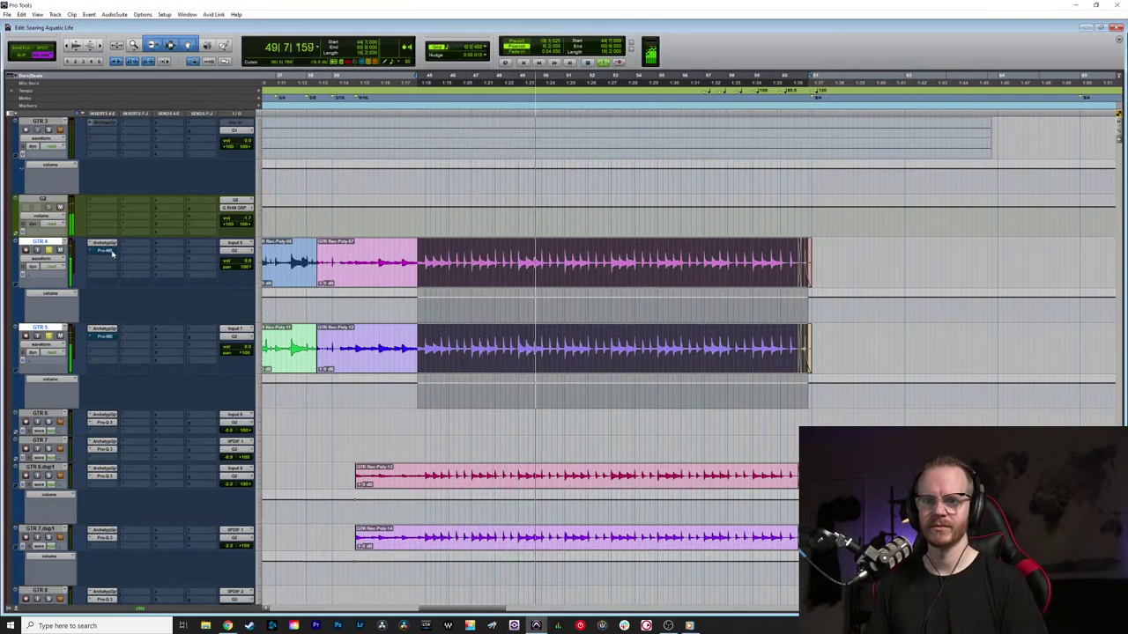
key(space)
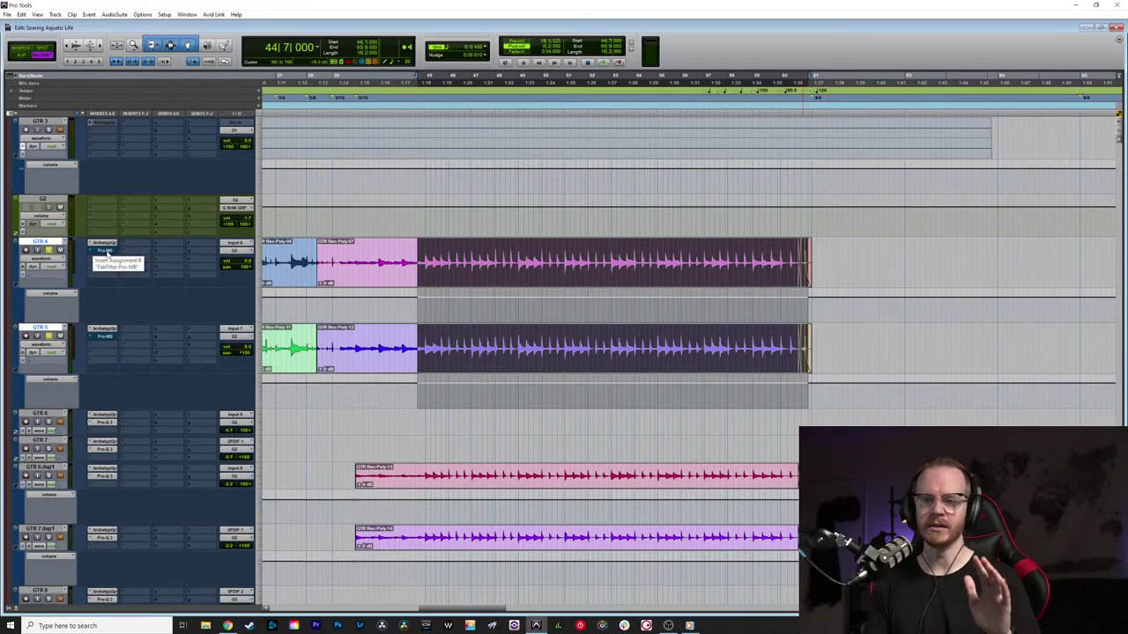
Step: Examine the low-mid compression band and its crossover range in the Pro-MB on GTR 4
click(108, 253)
mouse_move(249, 138)
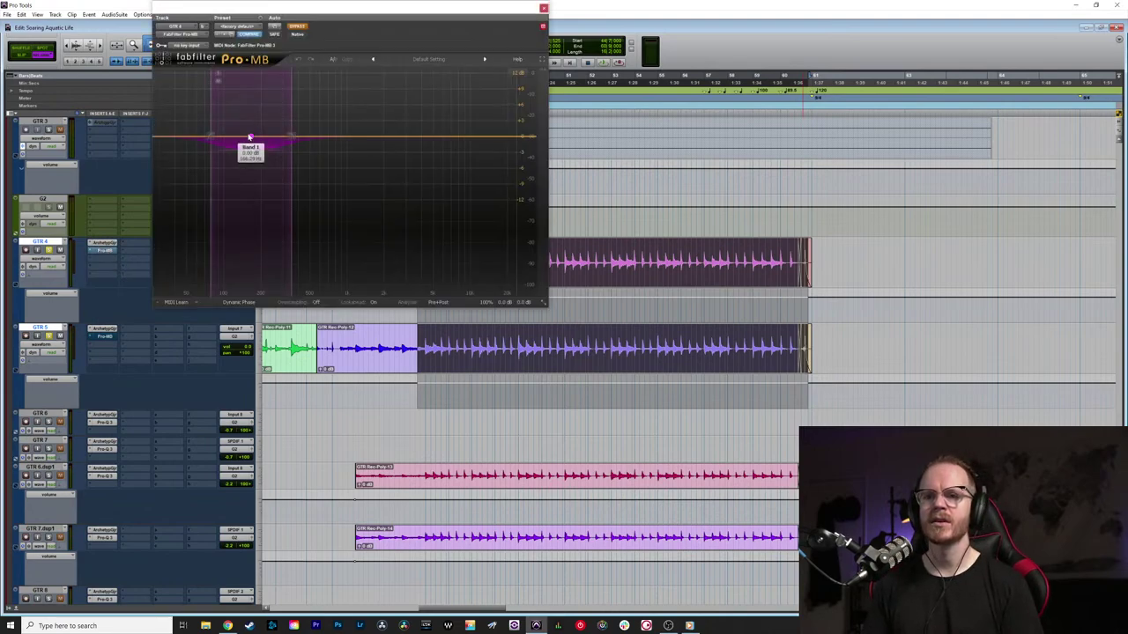
click(297, 26)
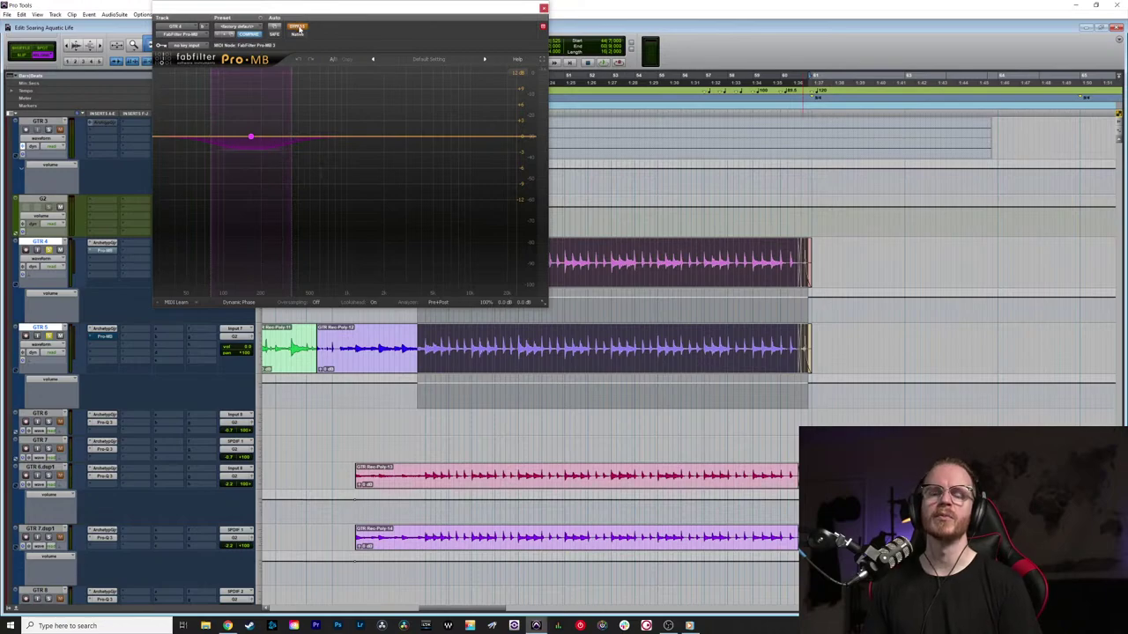
mouse_move(210, 166)
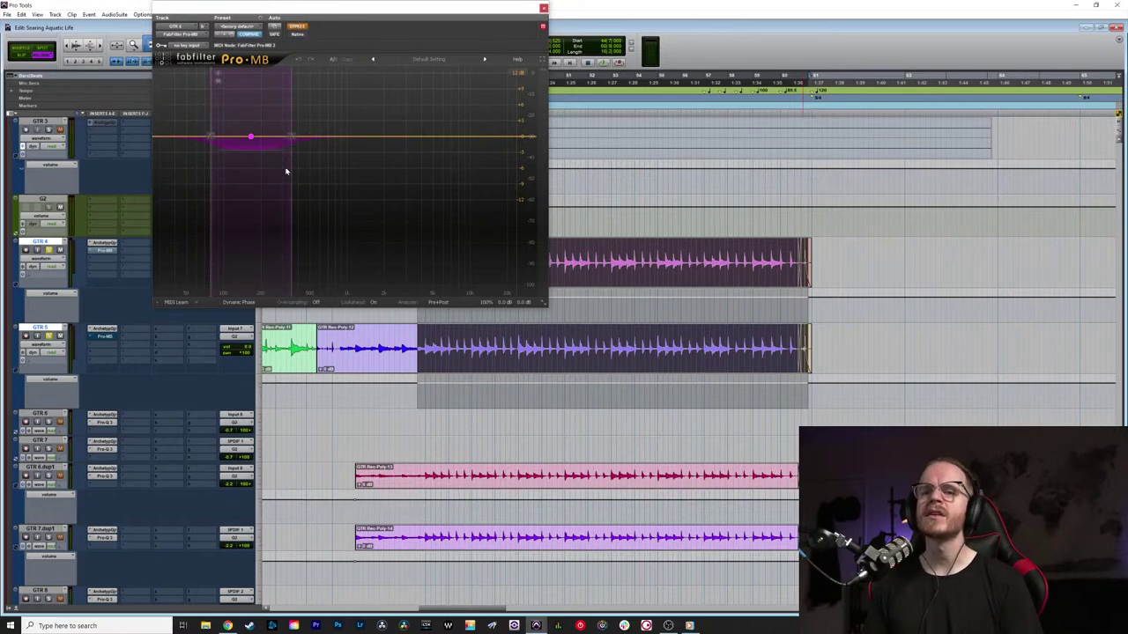
mouse_move(292, 172)
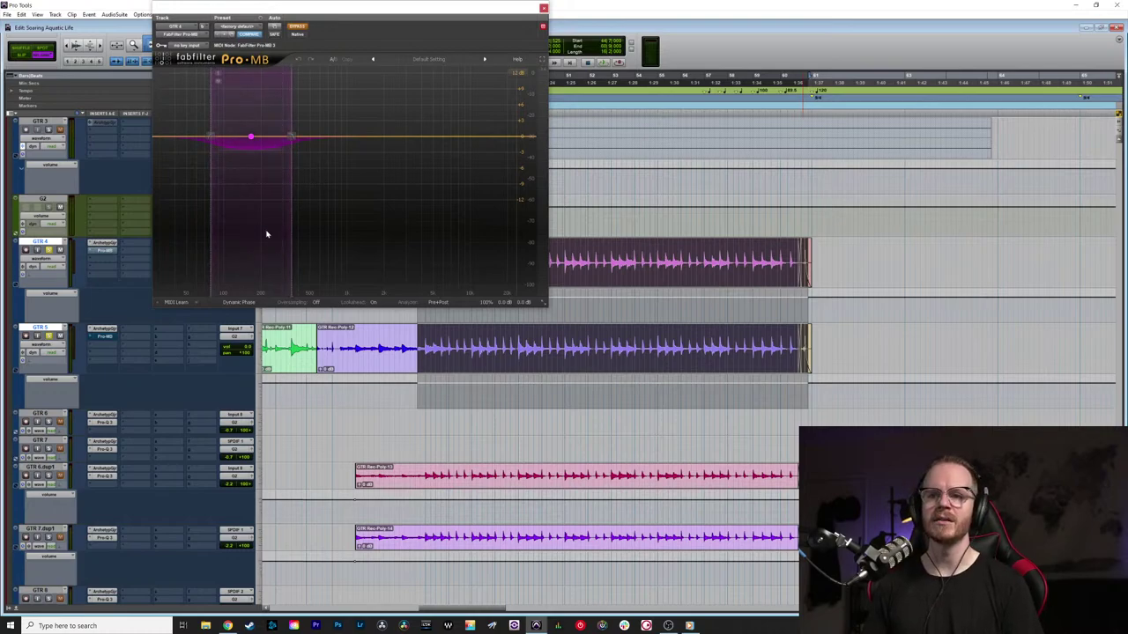
mouse_move(250, 141)
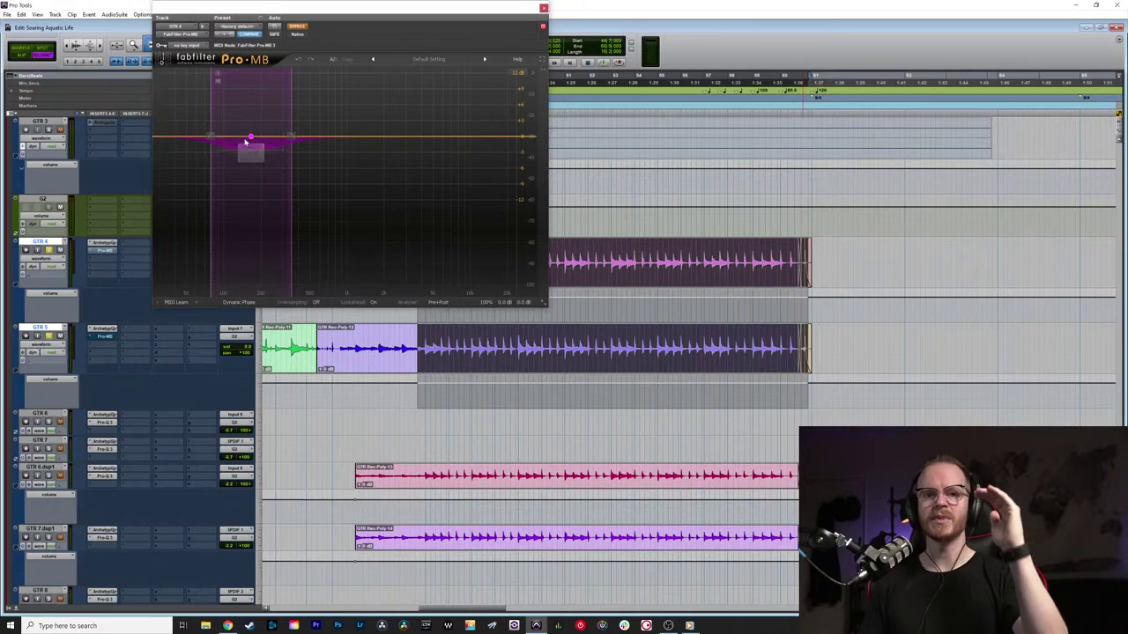
Step: Play the selected section, comparing the Pro-MB on GTR 4 and GTR 5 bypassed and active, and close the plug-in
click(102, 251)
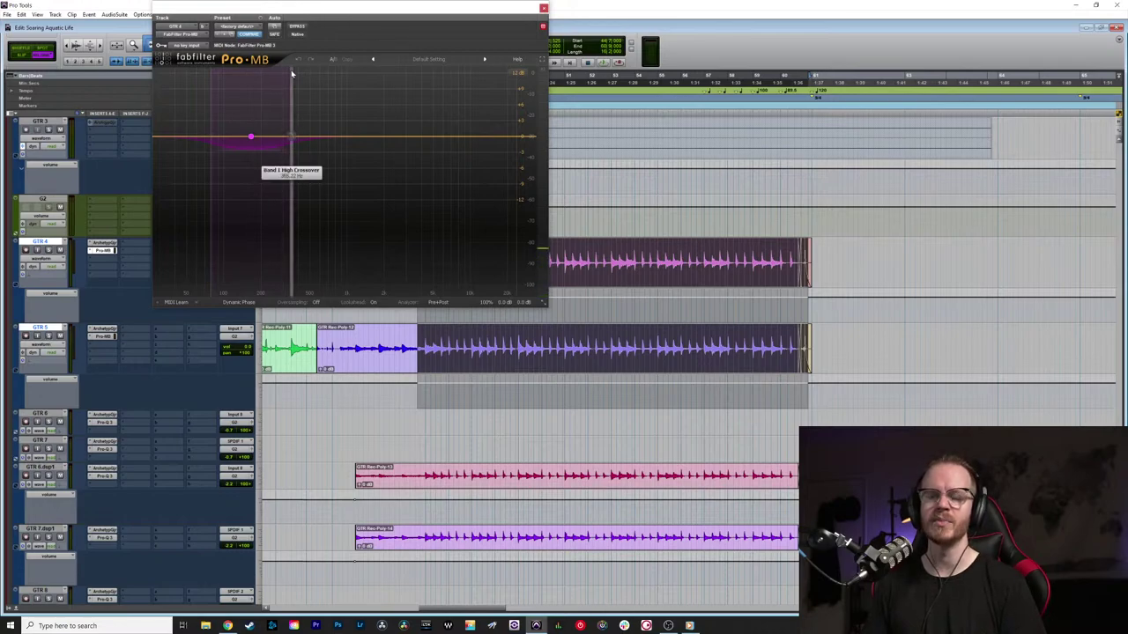
key(space)
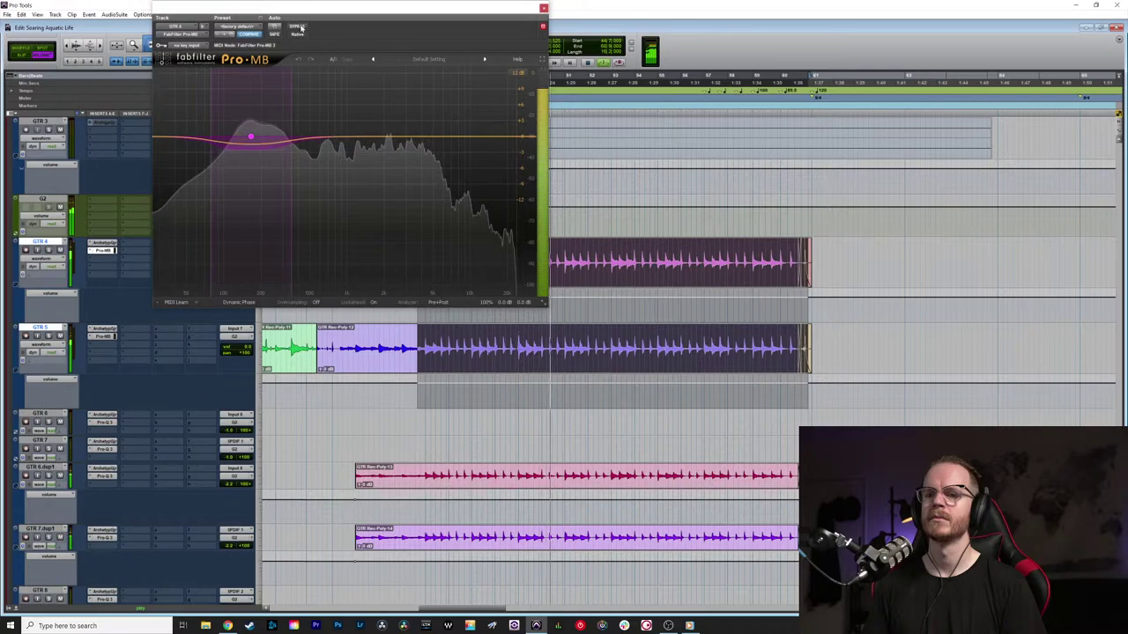
click(298, 26)
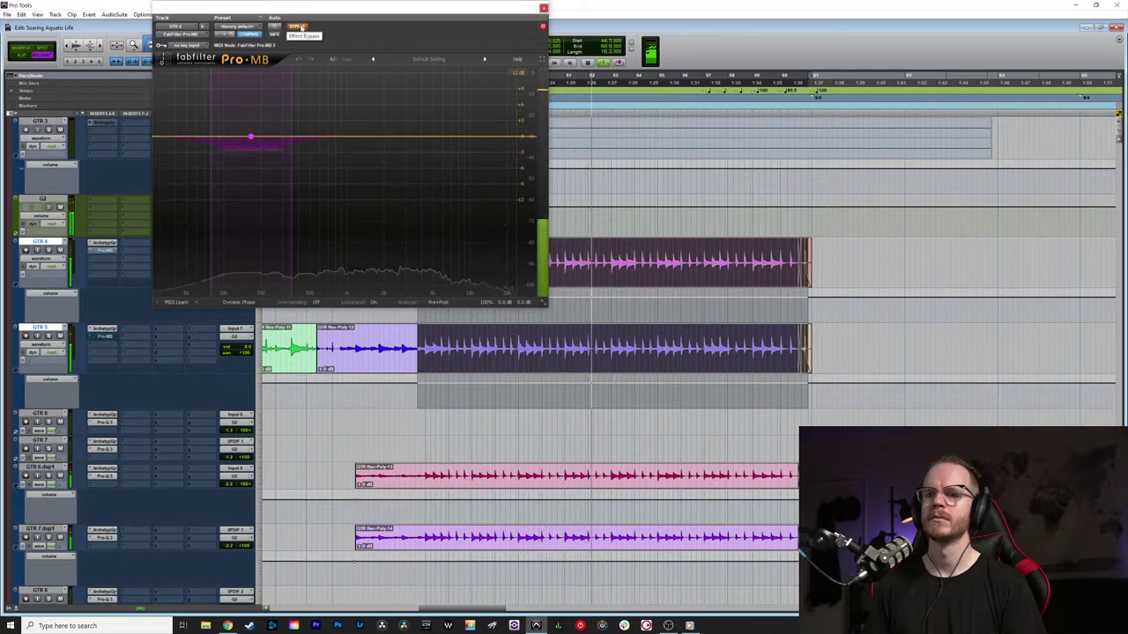
click(298, 26)
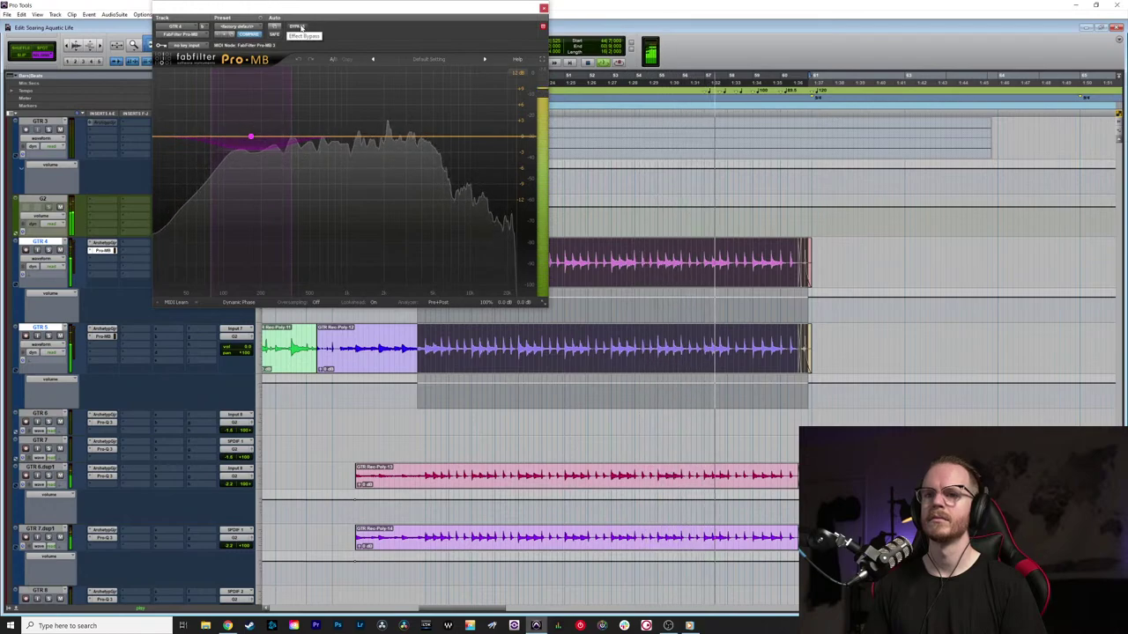
click(300, 26)
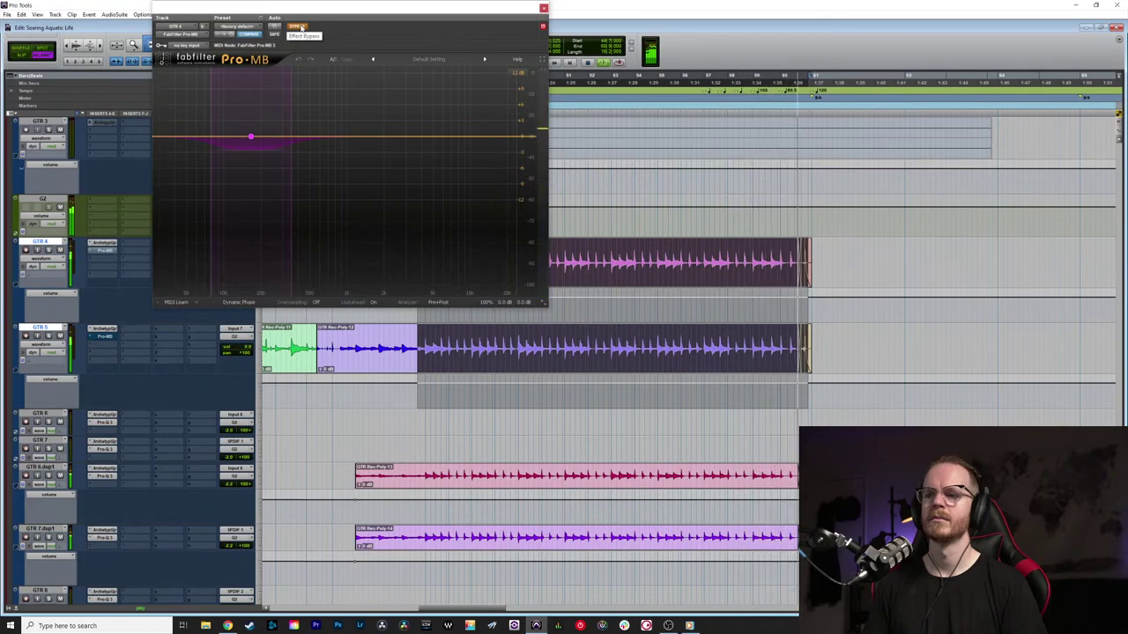
click(300, 27)
key(space)
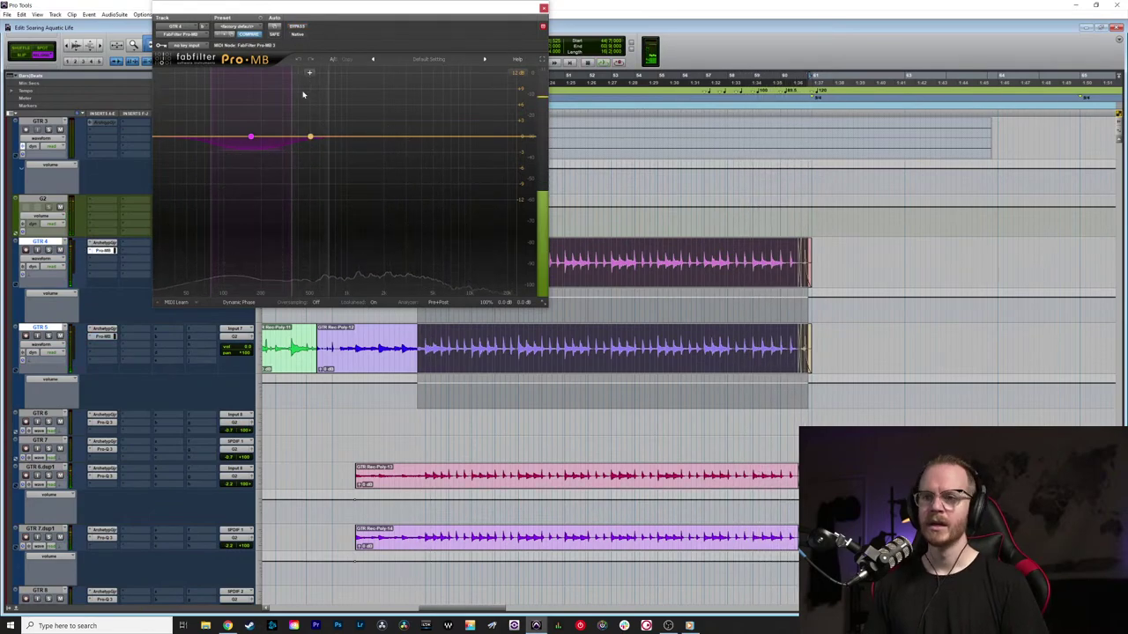
click(543, 8)
Step: Look over the GTR 4 and GTR 5 clips and the layered GTR 6 and GTR 7 parts across the arrangement
key(r)
key(r)
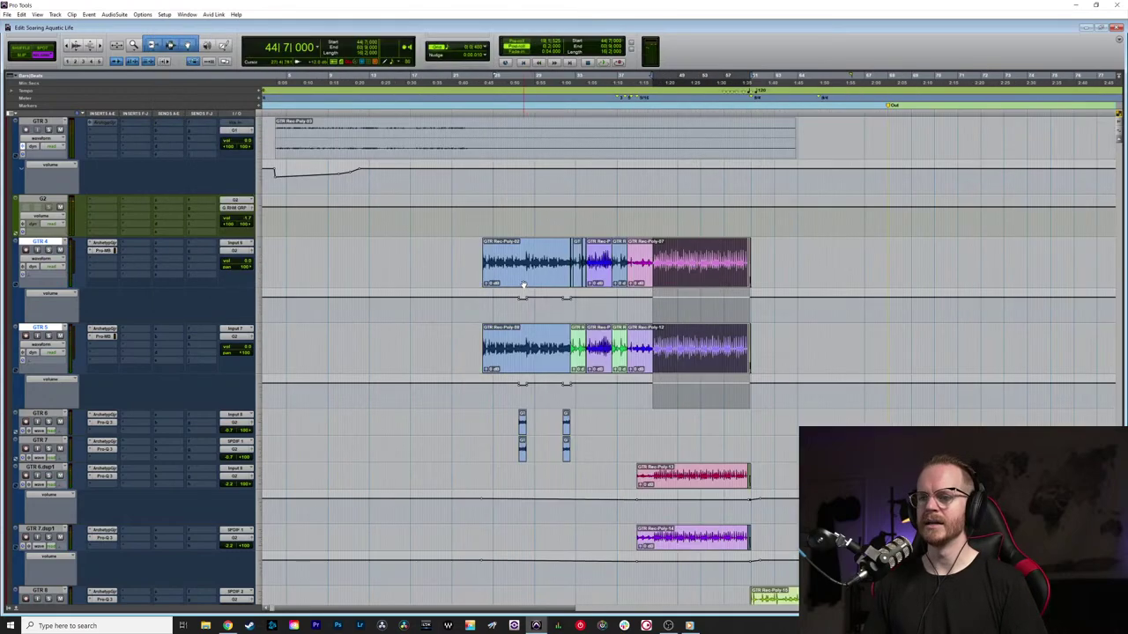
scroll(599, 309, down, 3)
key(t)
key(t)
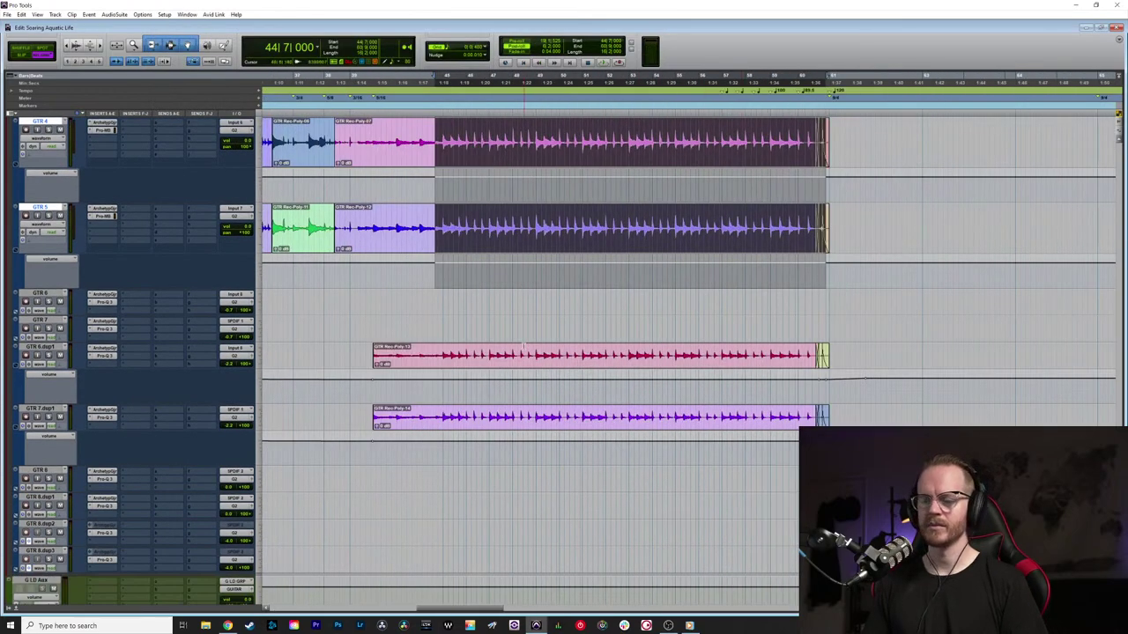
key(r)
scroll(493, 326, up, 3)
scroll(476, 308, left, 4)
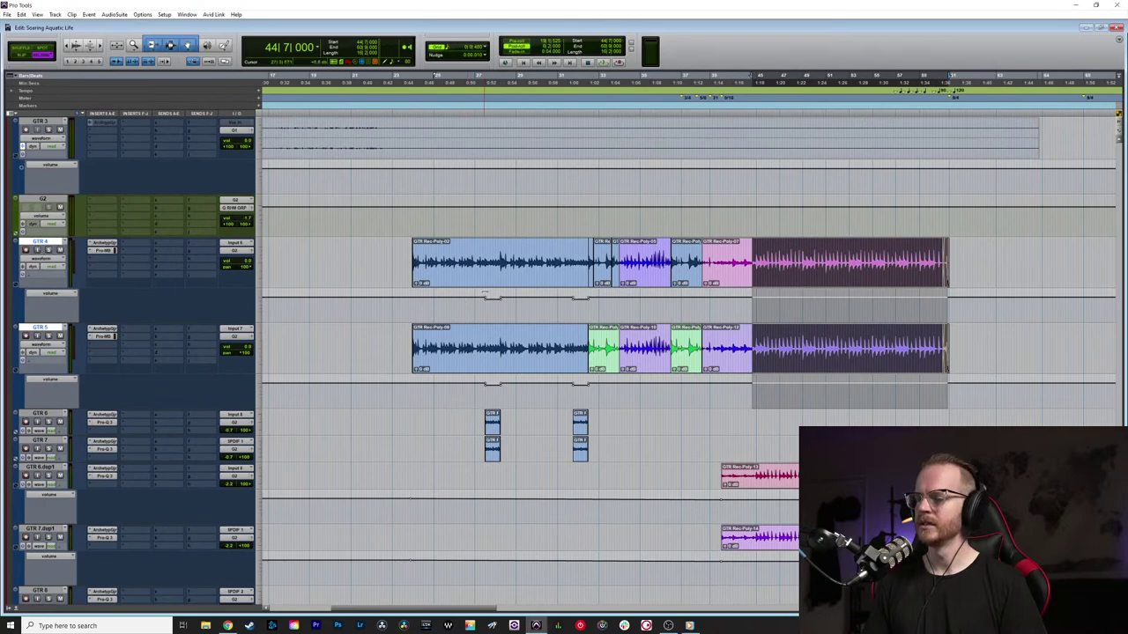
key(r)
key(r)
key(t)
click(433, 284)
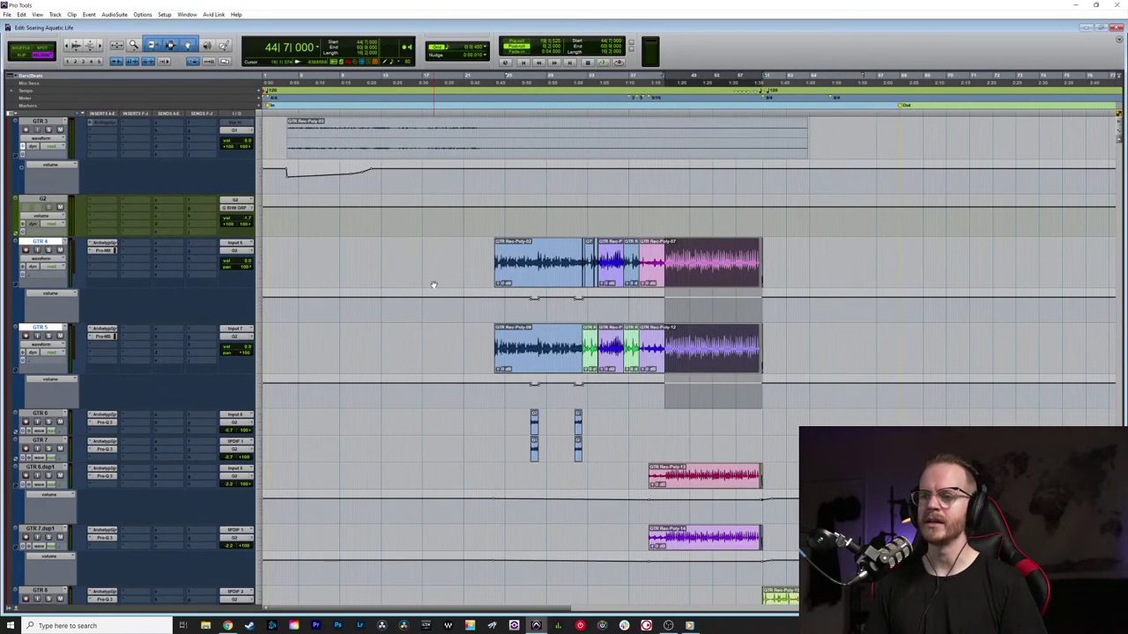
scroll(433, 285, right, 3)
click(580, 278)
key(t)
key(t)
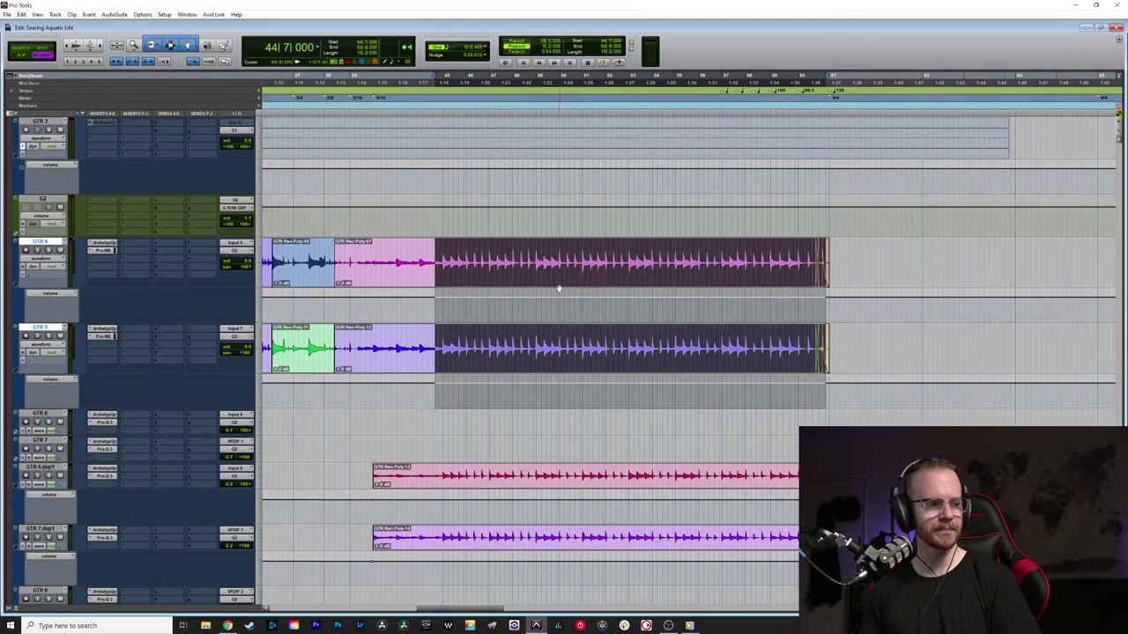
Step: Adjust the GTR 4 and GTR 5 selection to start at 45|1|000 and extend to the end of their last clips
scroll(548, 290, left, 2)
key(ctrl+bracketleft)
scroll(548, 290, left, 2)
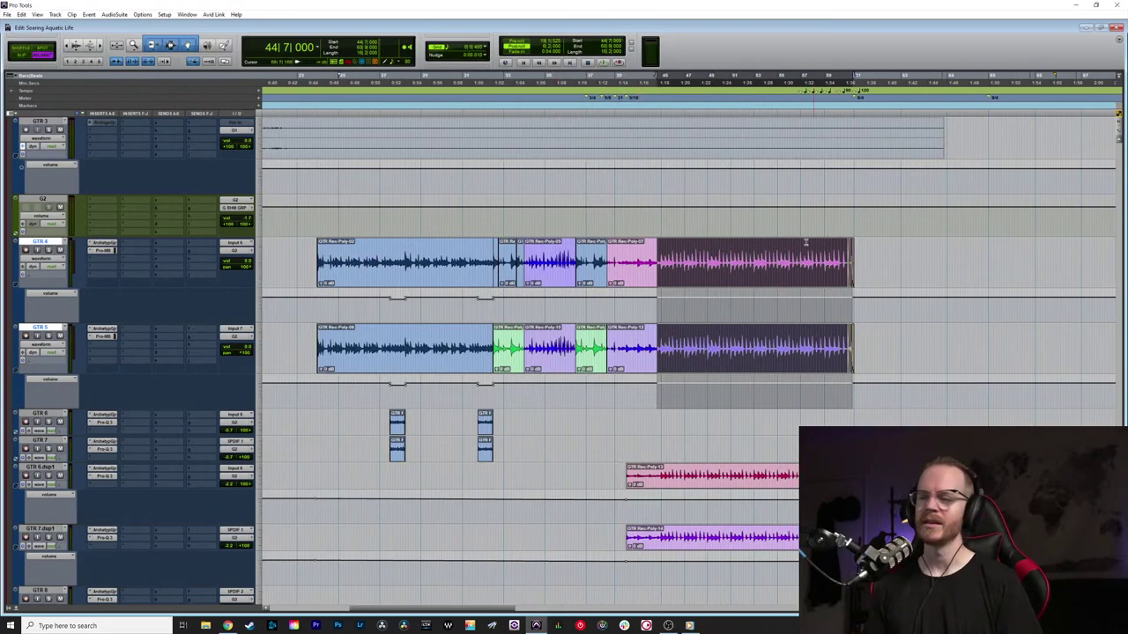
key(ctrl+bracketright)
key(ctrl+bracketright)
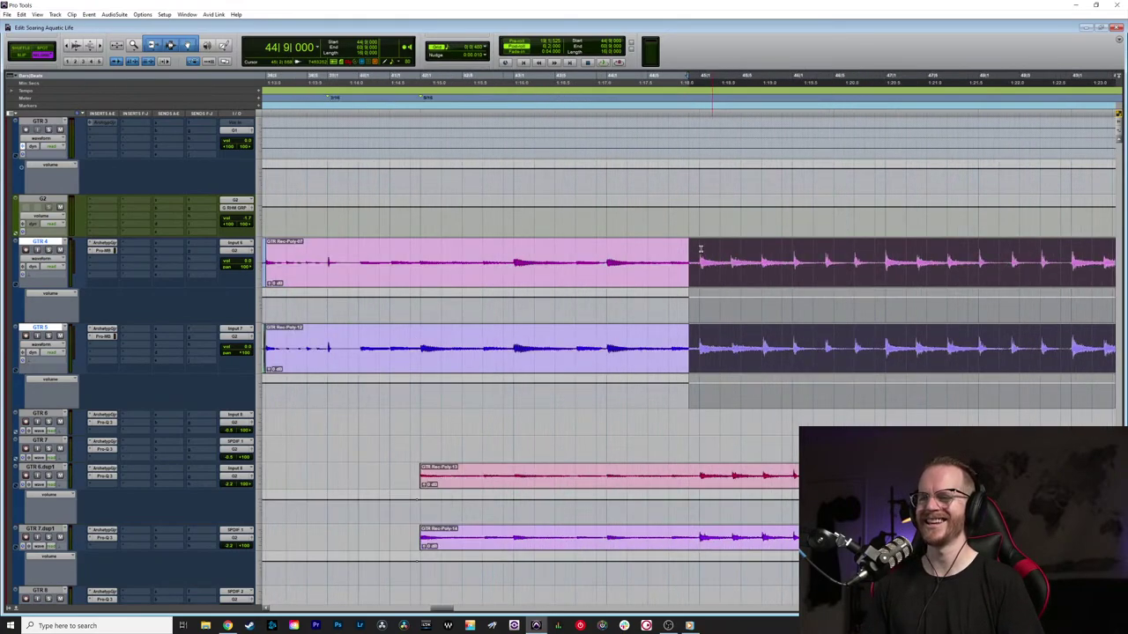
key(ctrl+bracketright)
scroll(648, 256, left, 2)
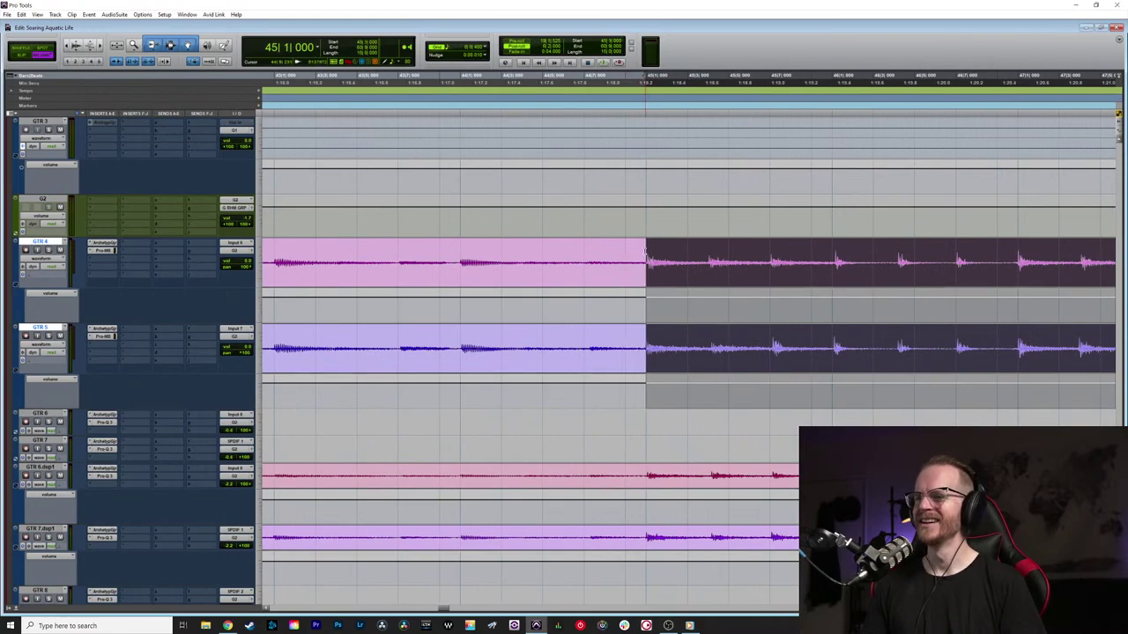
key(ctrl+bracketleft)
key(ctrl+bracketleft)
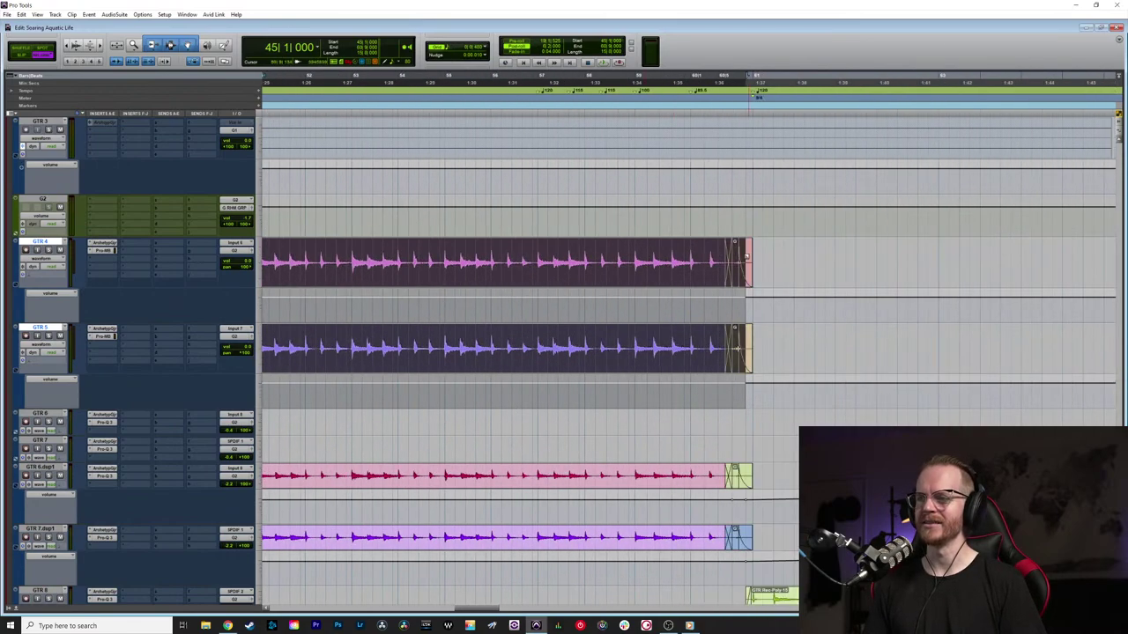
click(755, 247)
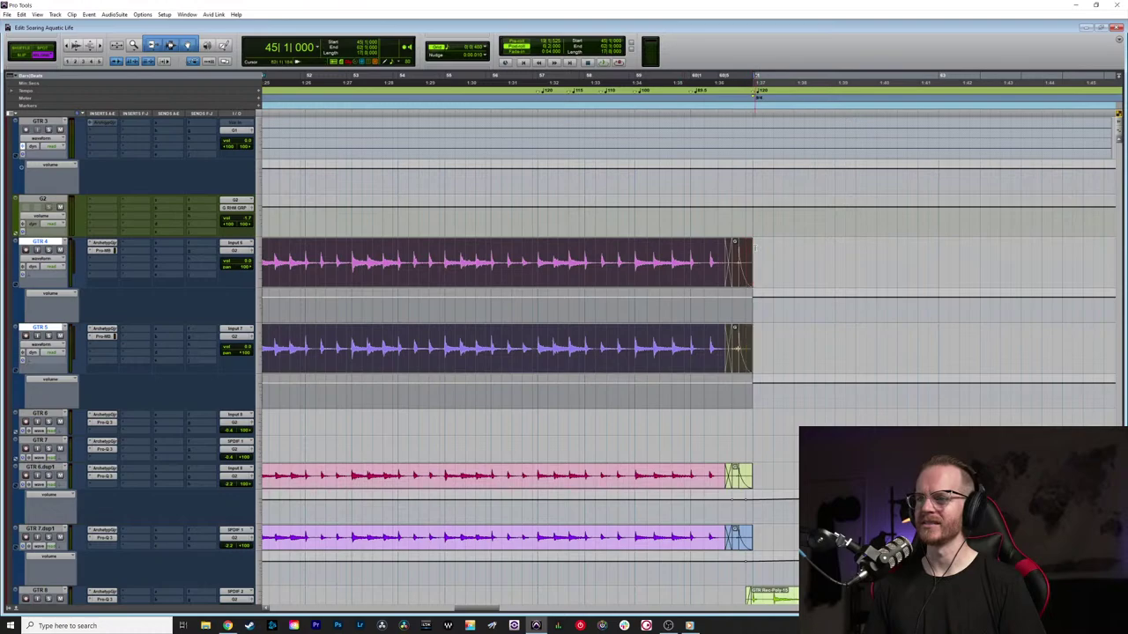
scroll(740, 254, left, 3)
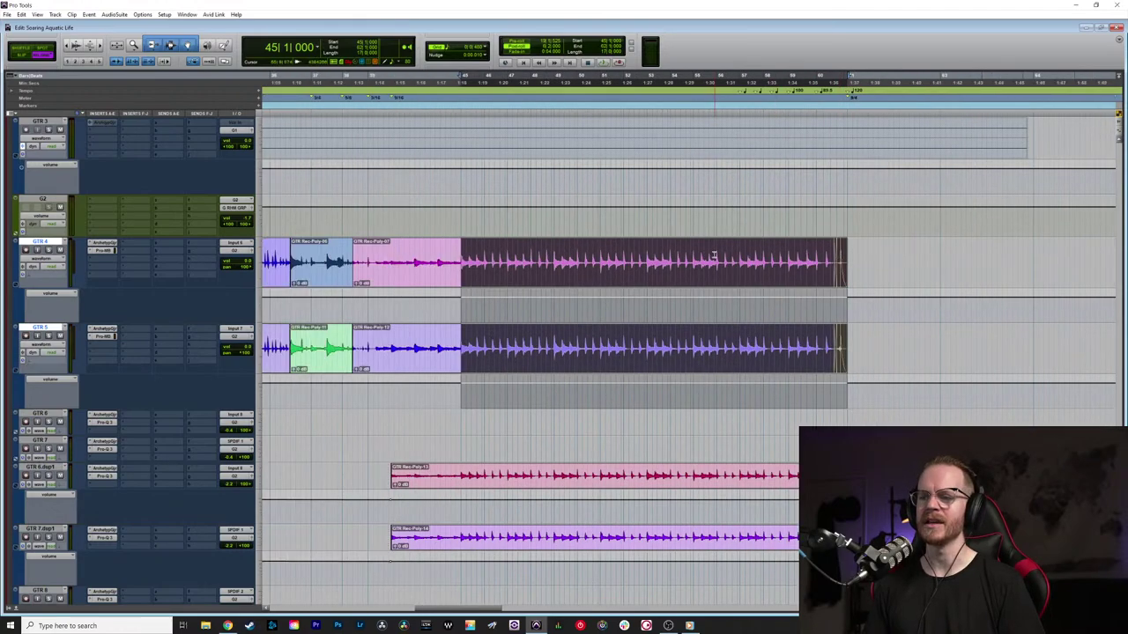
scroll(714, 255, up, 1)
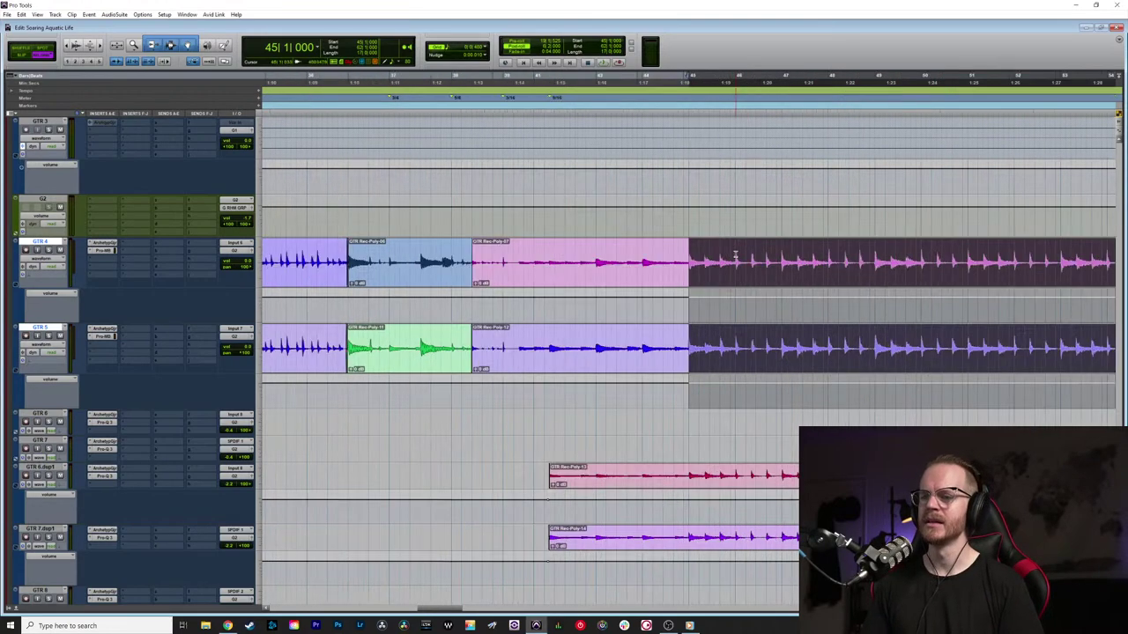
scroll(727, 256, right, 4)
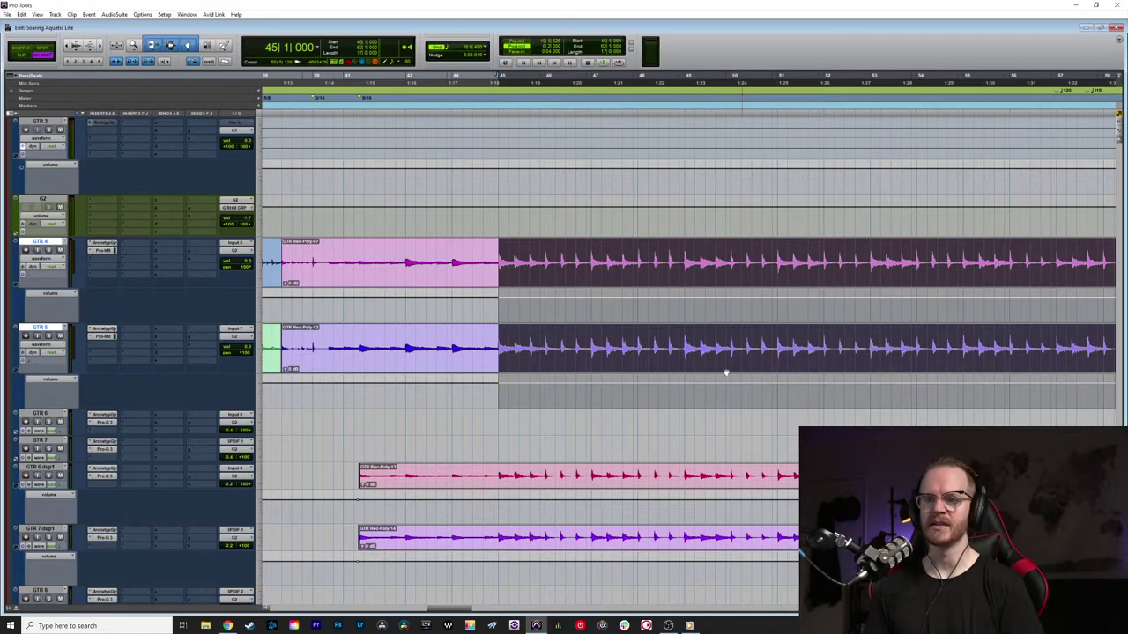
scroll(599, 319, down, 3)
scroll(599, 319, up, 3)
scroll(635, 312, right, 5)
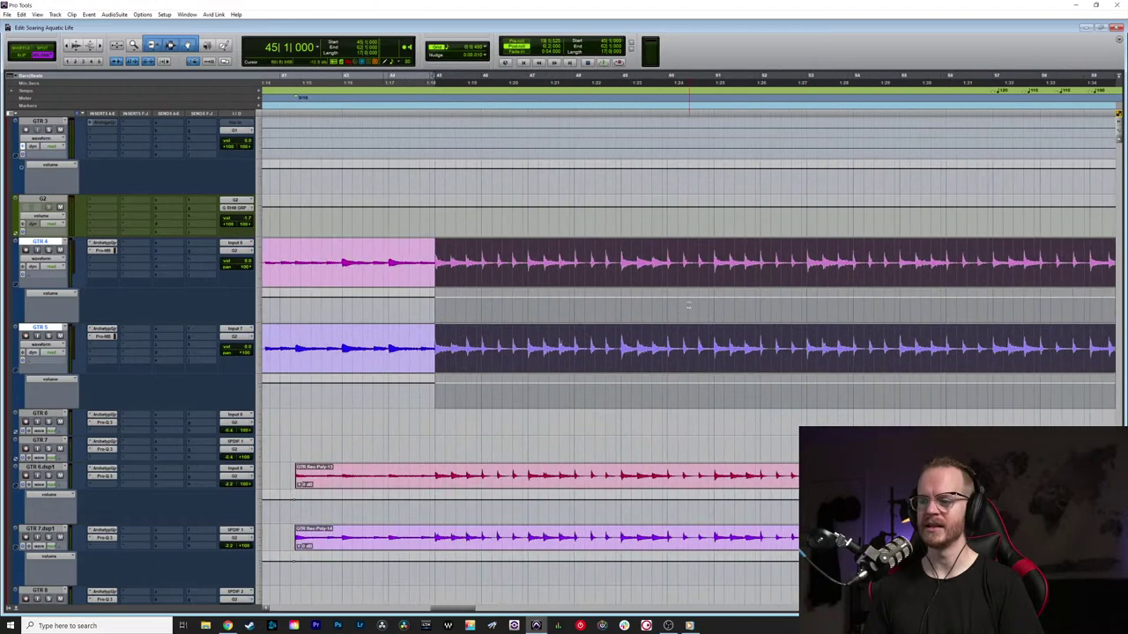
scroll(677, 306, down, 2)
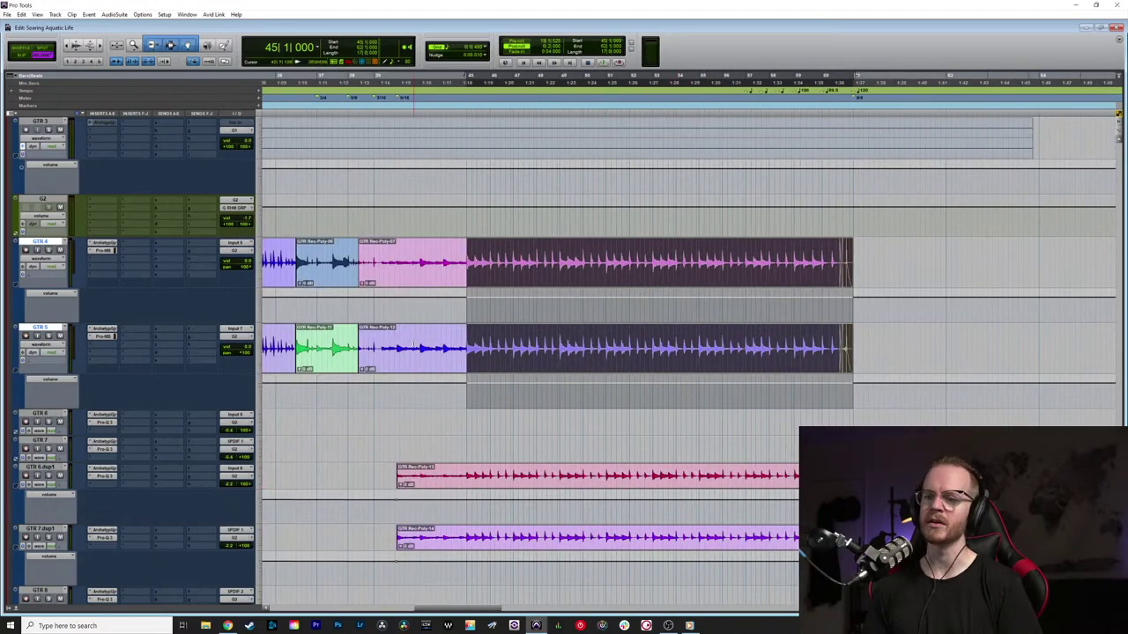
Step: Play the section with the Pro-Q 3 on GTR 6.dup1 open, compare it bypassed and active, and close the plug-in
click(105, 476)
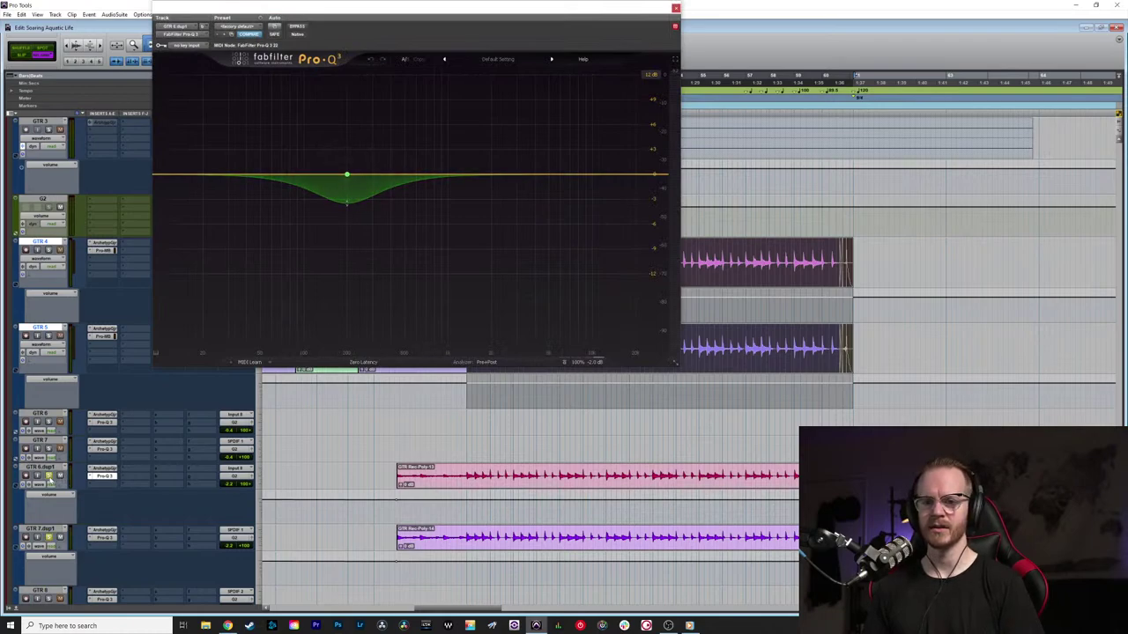
key(space)
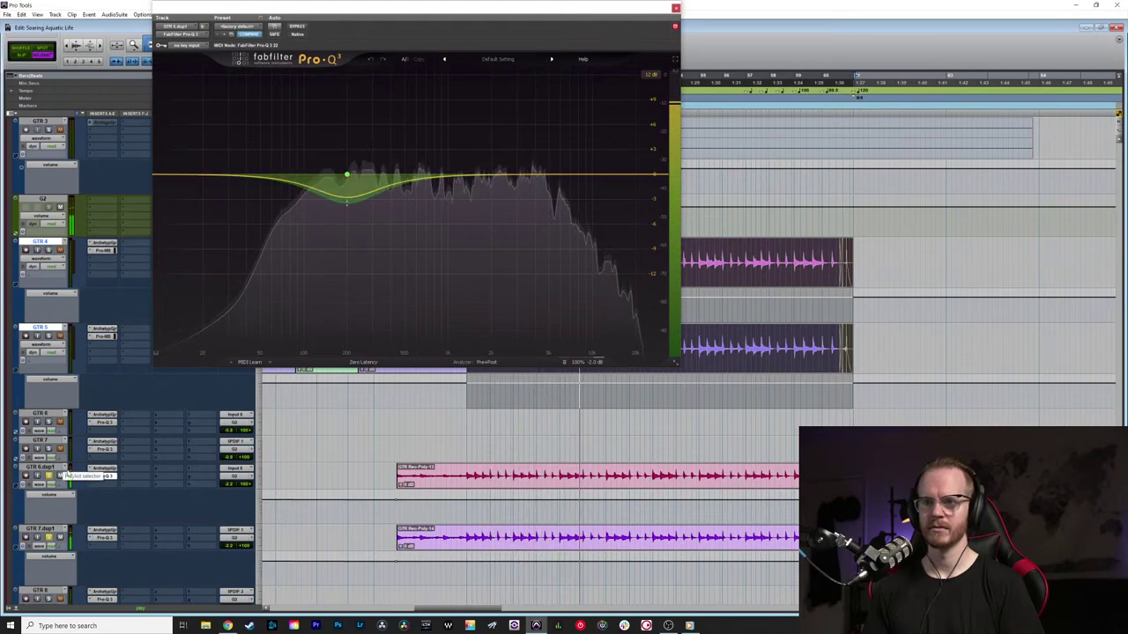
click(297, 26)
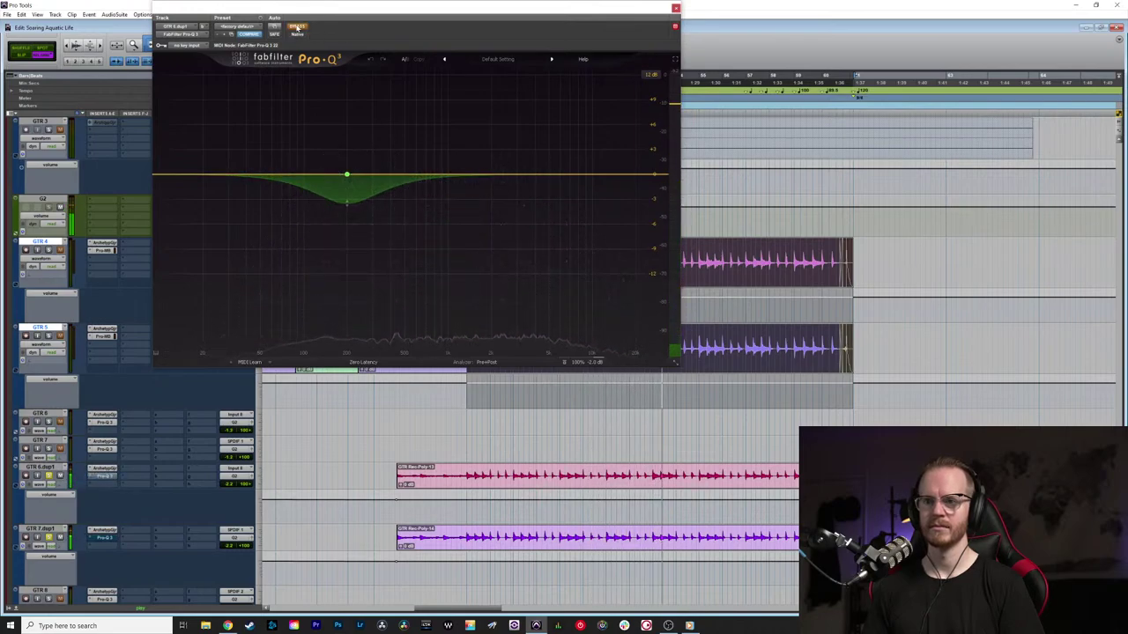
click(298, 26)
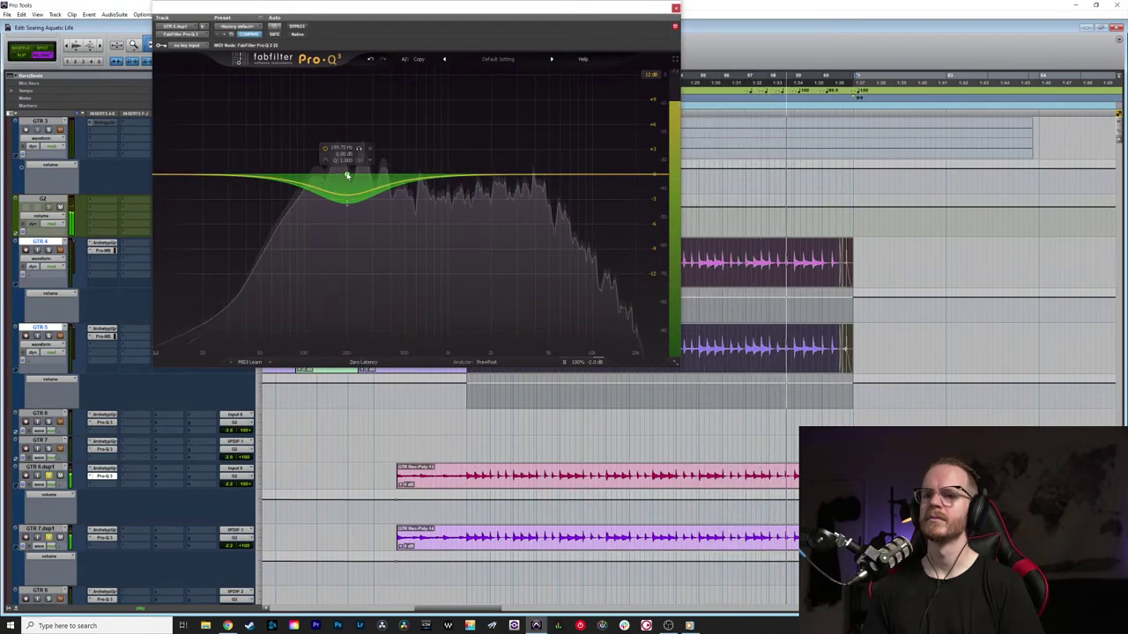
key(space)
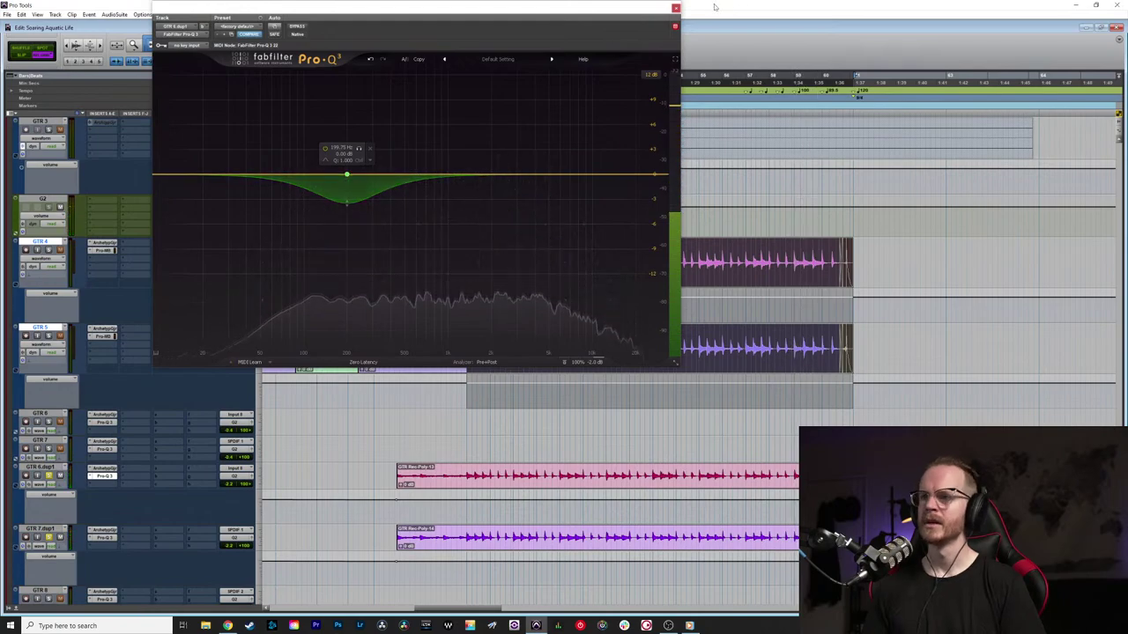
click(675, 8)
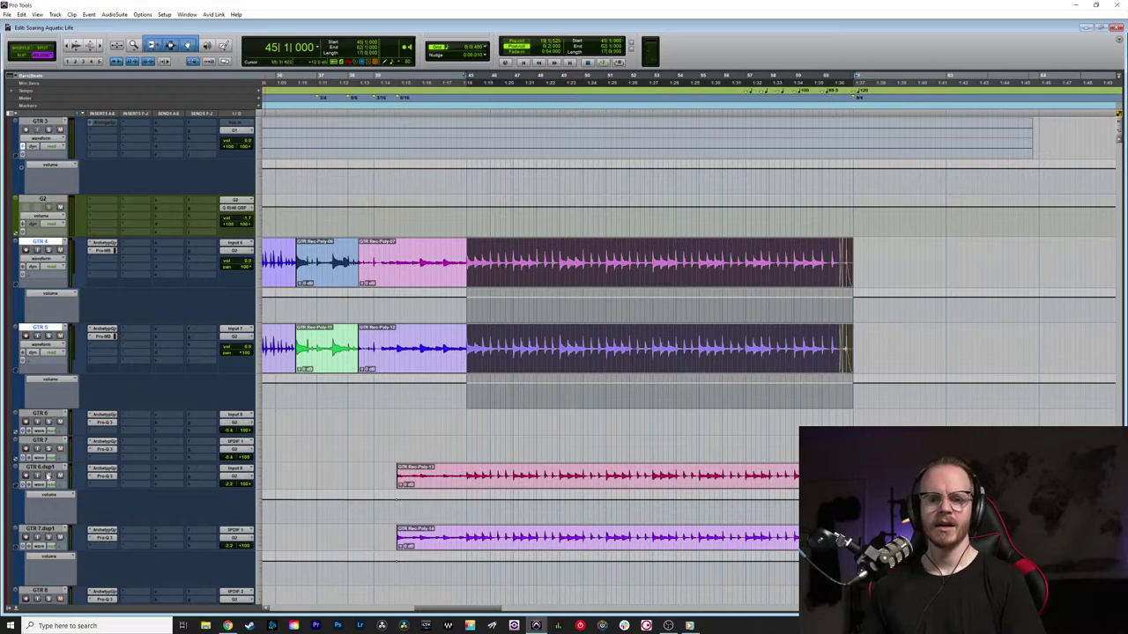
Step: Find the GUITAR submix track among the main aux tracks and open its Pro-Q 3
scroll(367, 411, up, 5)
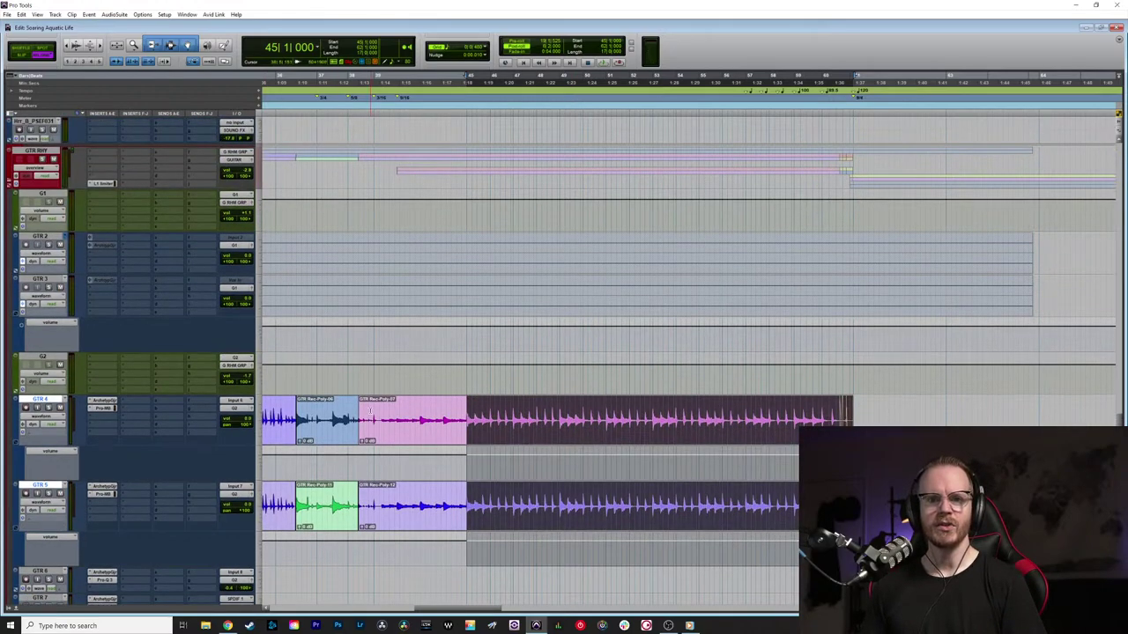
scroll(370, 411, up, 10)
scroll(363, 401, up, 15)
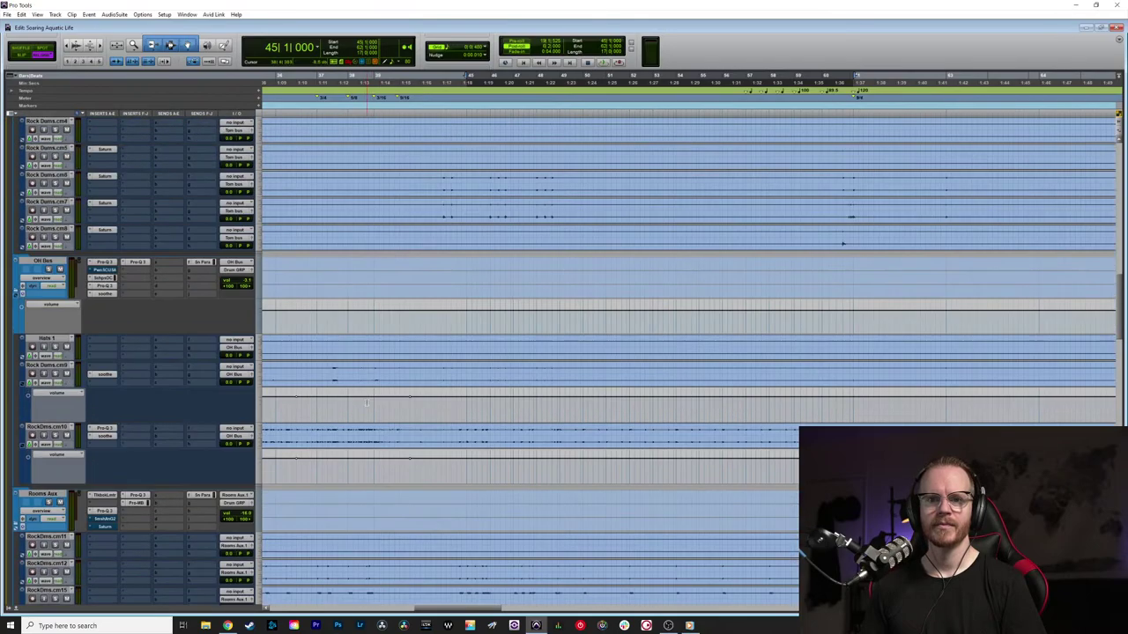
scroll(364, 403, up, 5)
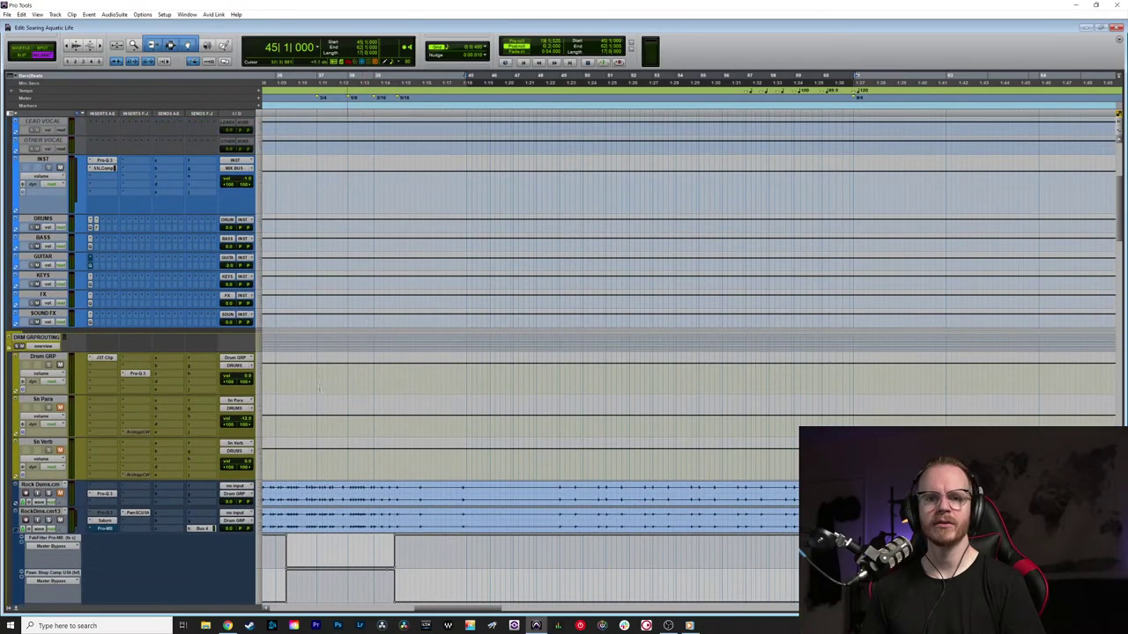
click(51, 256)
click(90, 265)
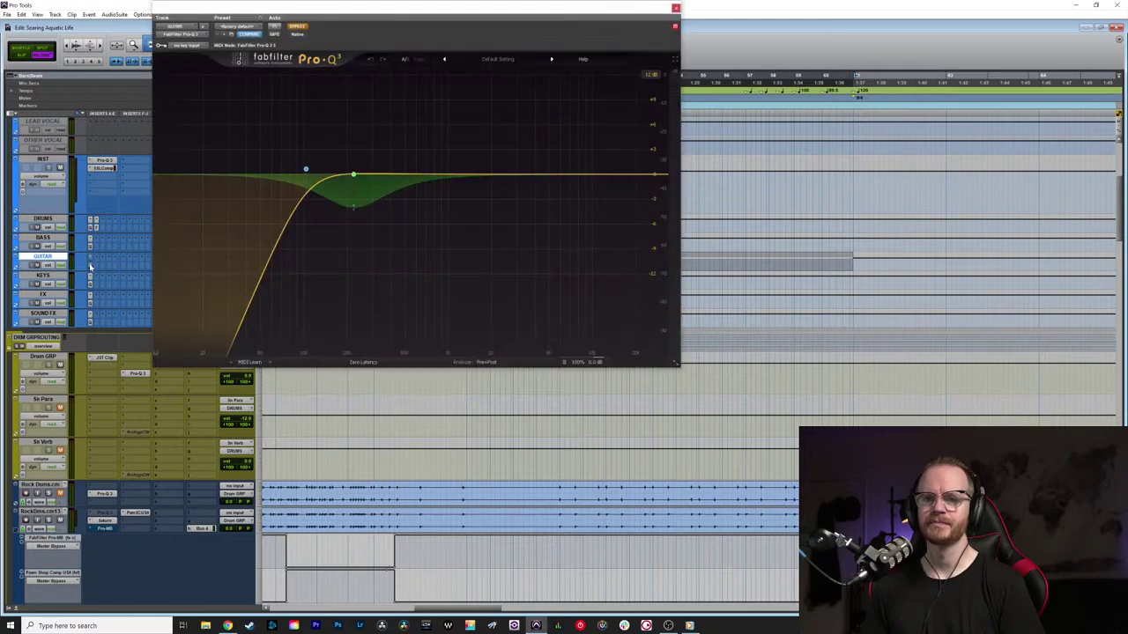
Step: Select the submix tracks from DRUMS through SOUND FX and the INST bus they feed
click(46, 219)
shift+click(51, 314)
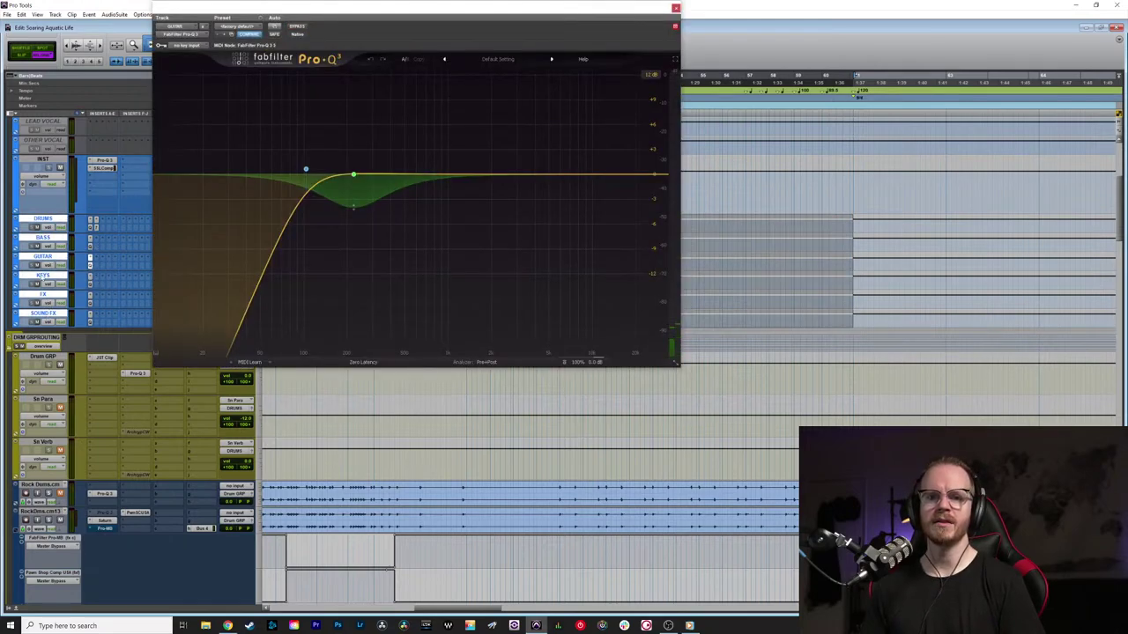
scroll(50, 264, up, 3)
click(46, 226)
click(44, 287)
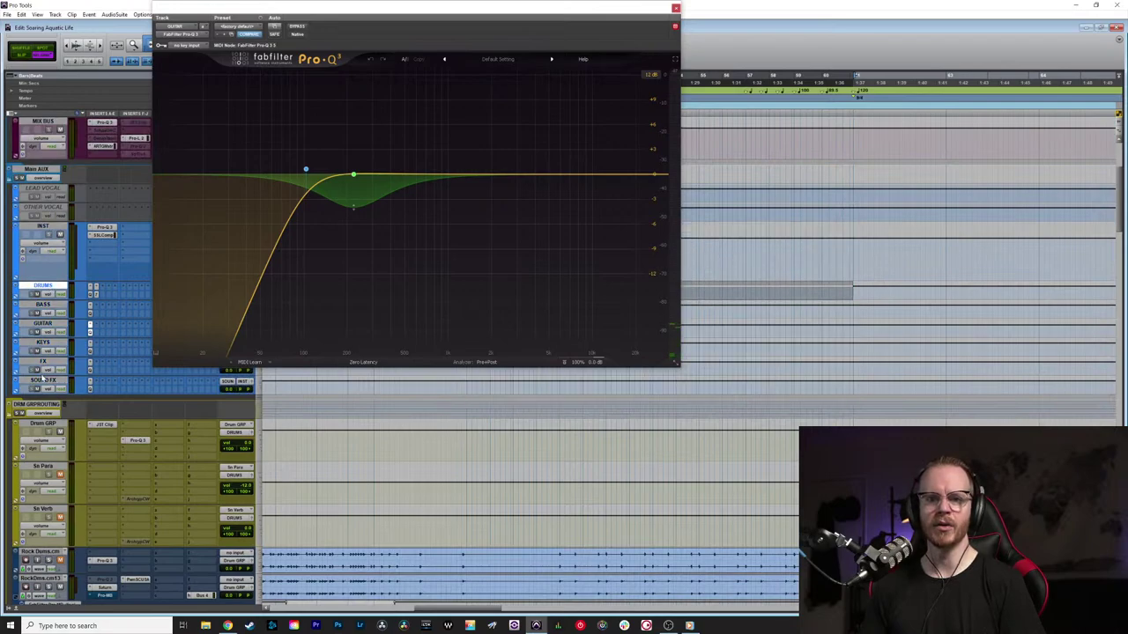
shift+click(45, 380)
click(49, 226)
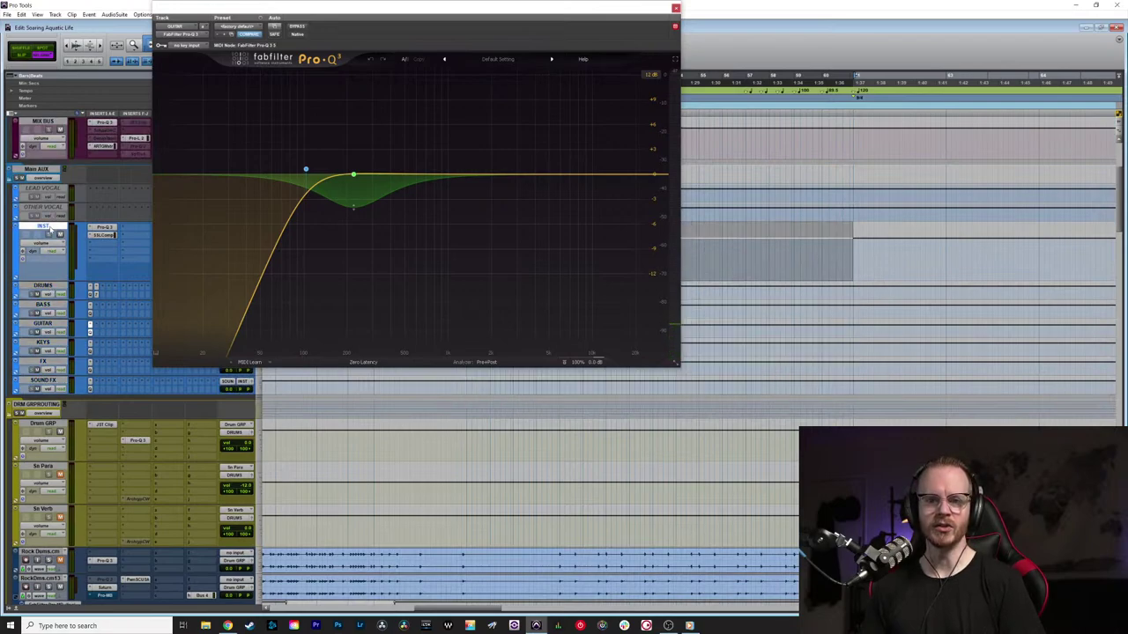
Step: Go through the DRUMS, BASS, GUITAR, KEYS, FX and SOUND FX submixes one by one and select them all together
click(45, 287)
click(46, 305)
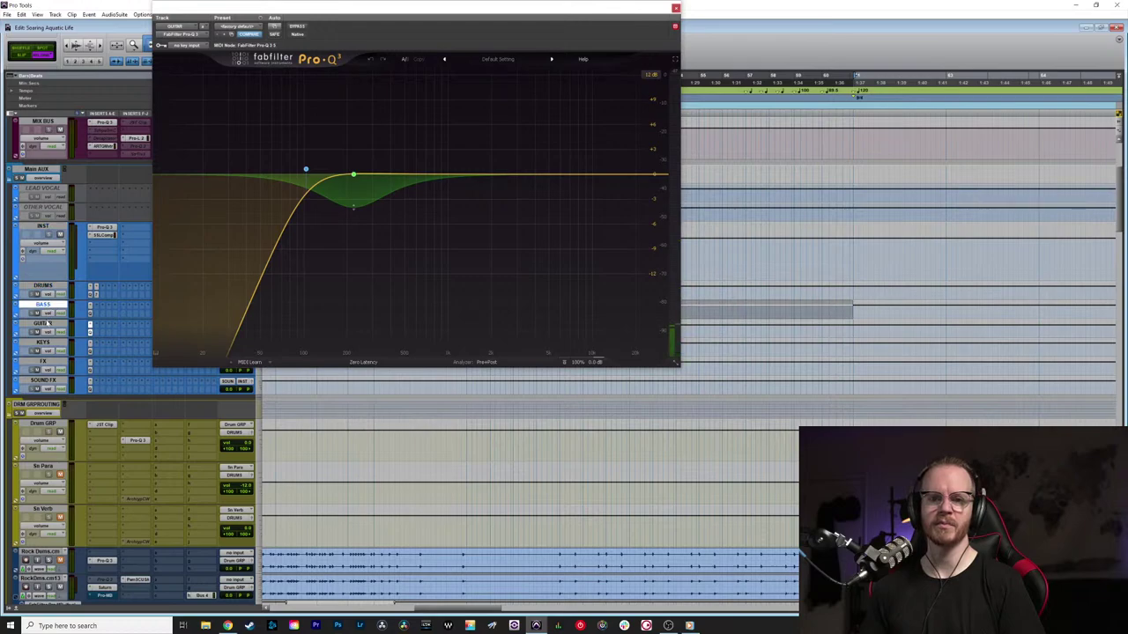
click(46, 324)
click(46, 342)
click(43, 361)
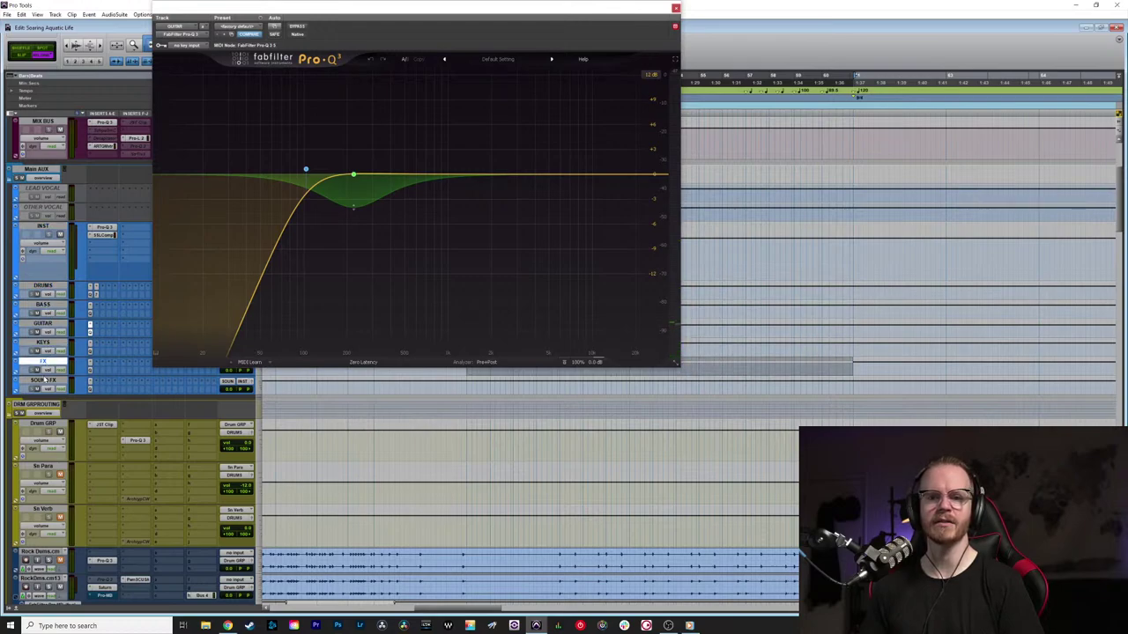
click(44, 379)
shift+click(51, 287)
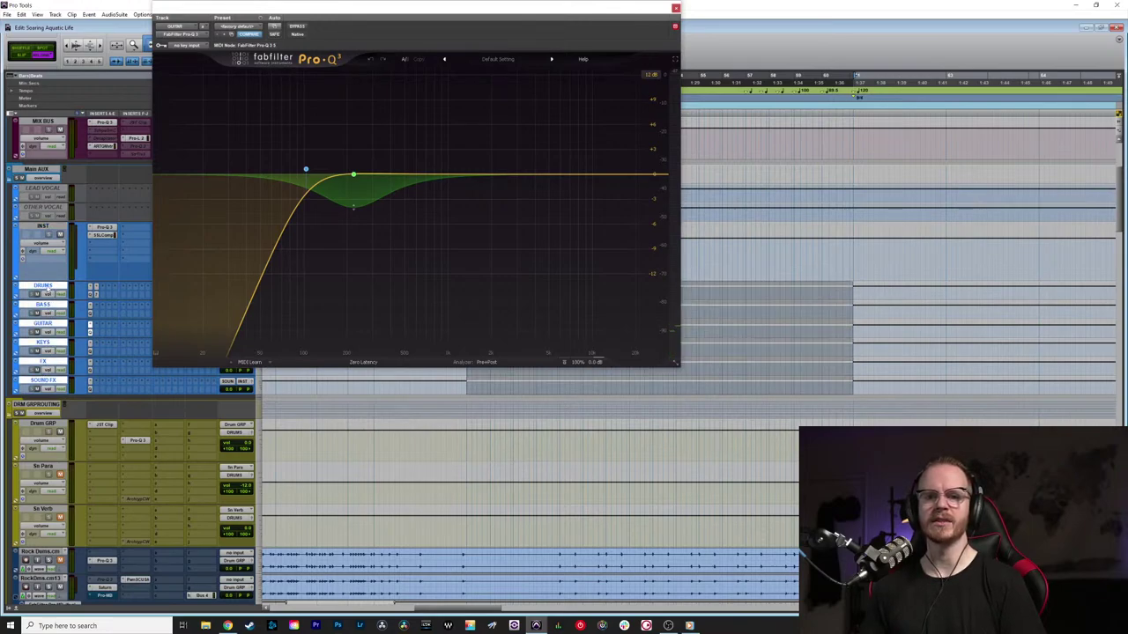
Step: Select the INST bus and open its Pro-Q 3 and SSLComp inserts to review them
click(43, 227)
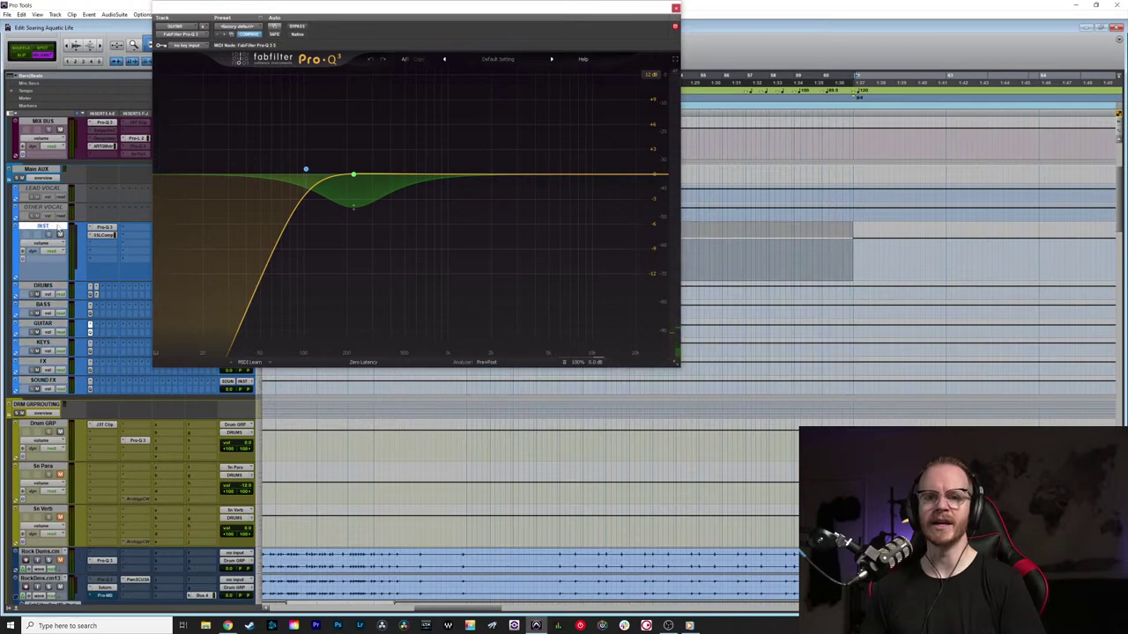
click(103, 227)
click(103, 235)
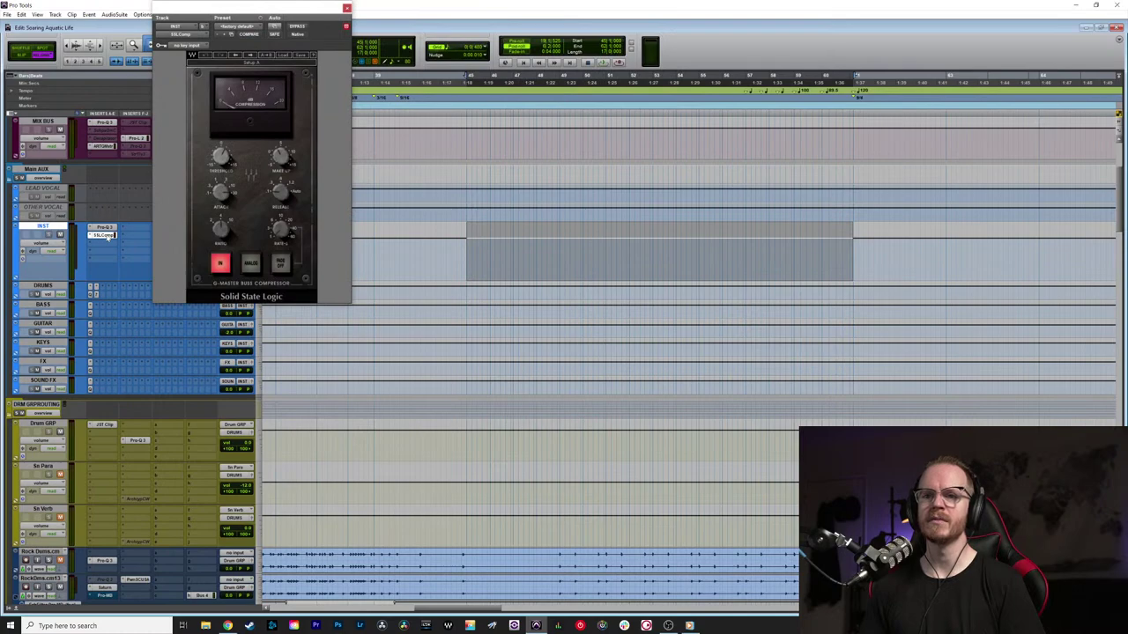
Step: Select the DRUMS and GUITAR submixes in turn and reopen the Pro-Q 3 on GUITAR
click(46, 286)
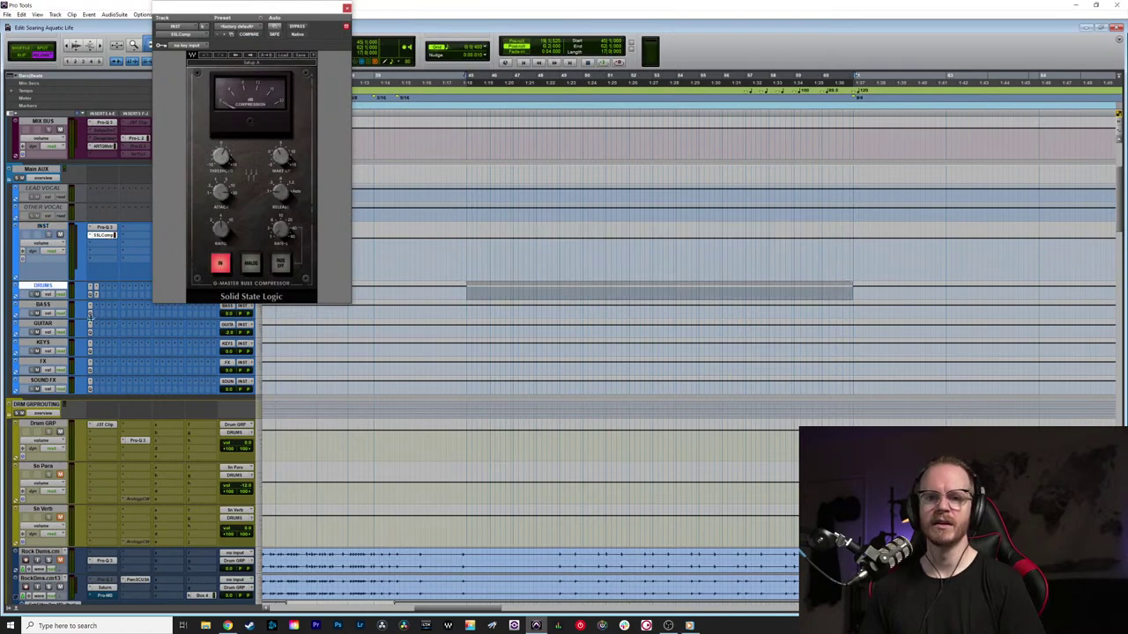
click(44, 324)
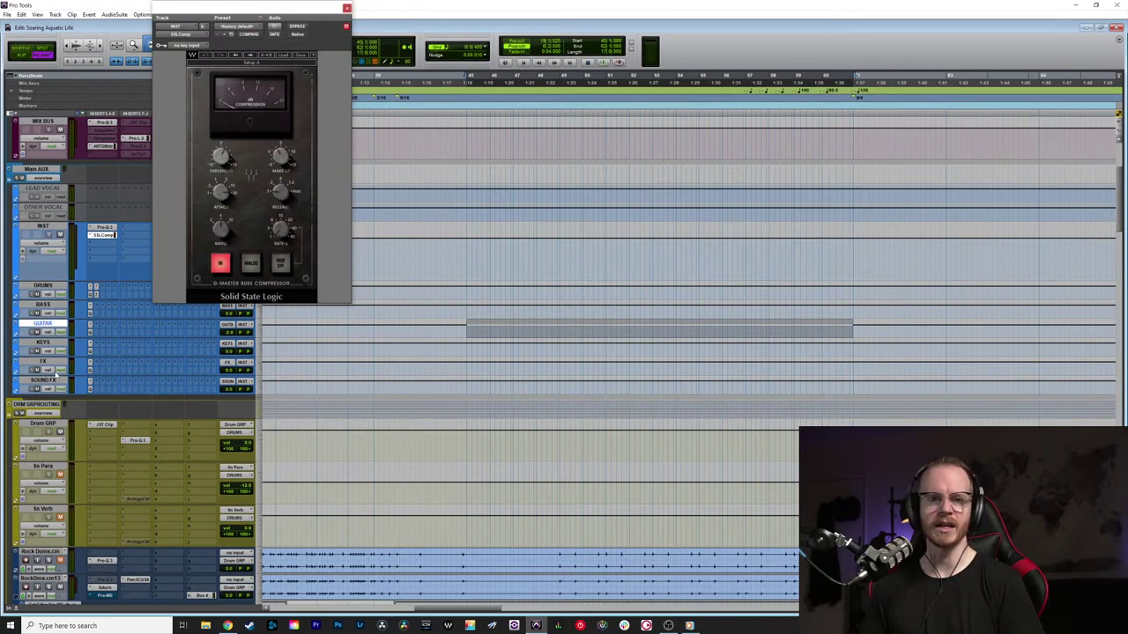
click(90, 330)
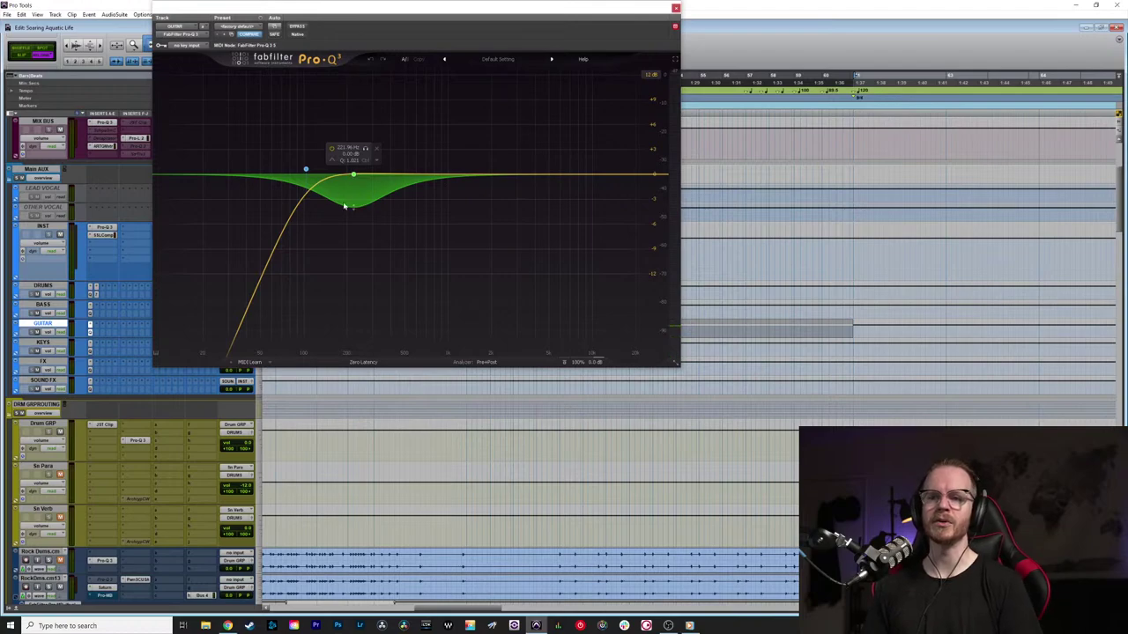
Step: Play the section with GUITAR's Pro-Q 3 open, toggle its dynamic band near 222 Hz to compare, and close the plug-in
key(space)
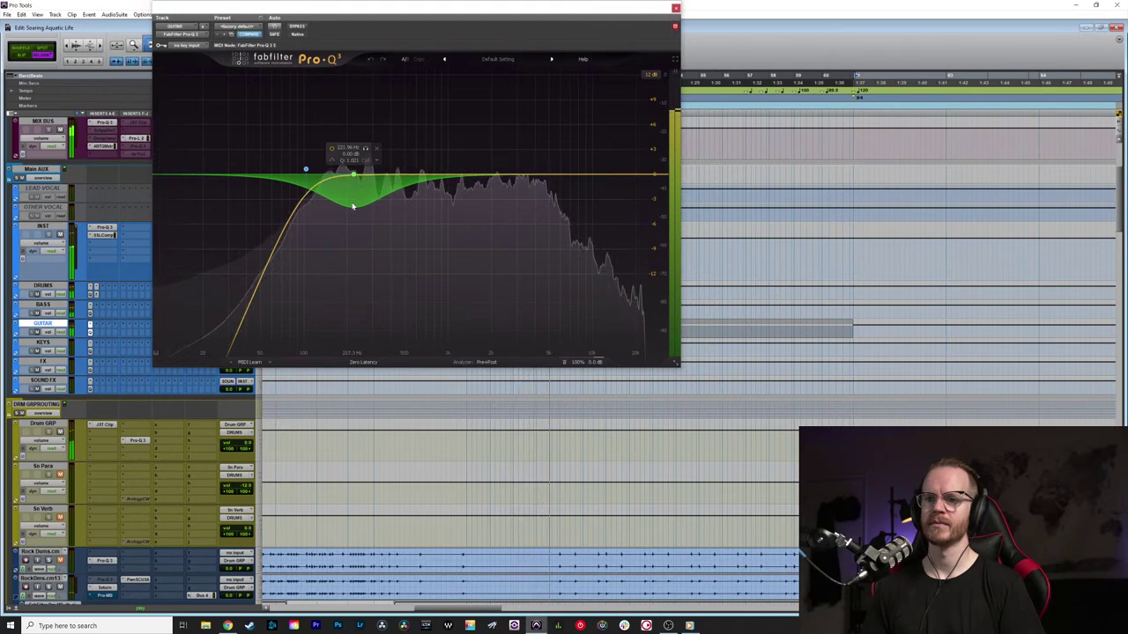
key(space)
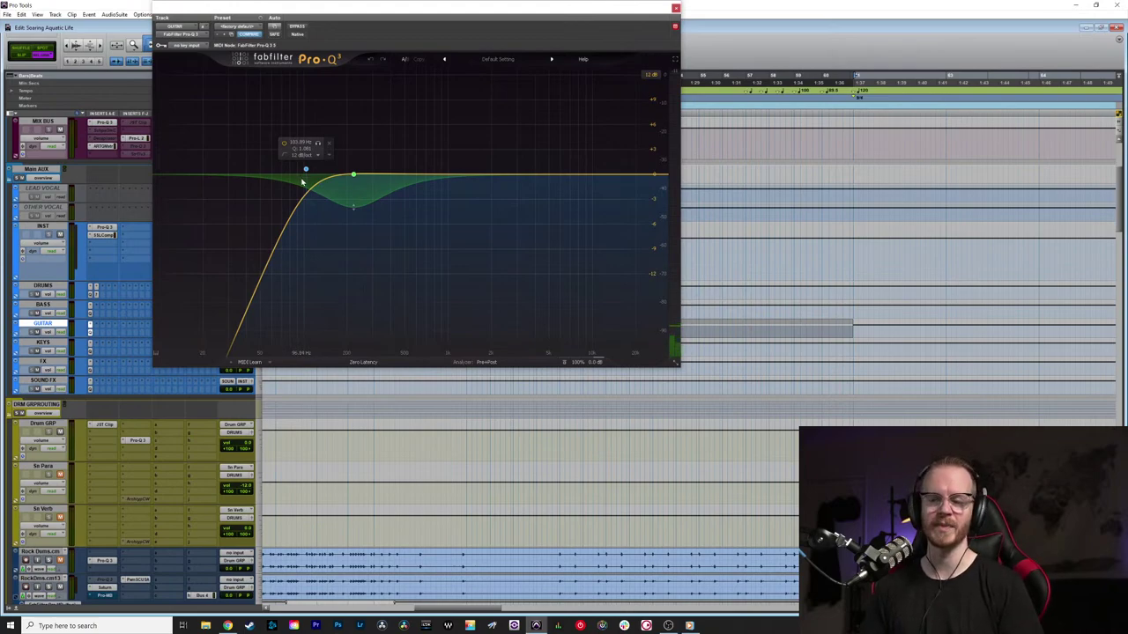
key(space)
click(353, 178)
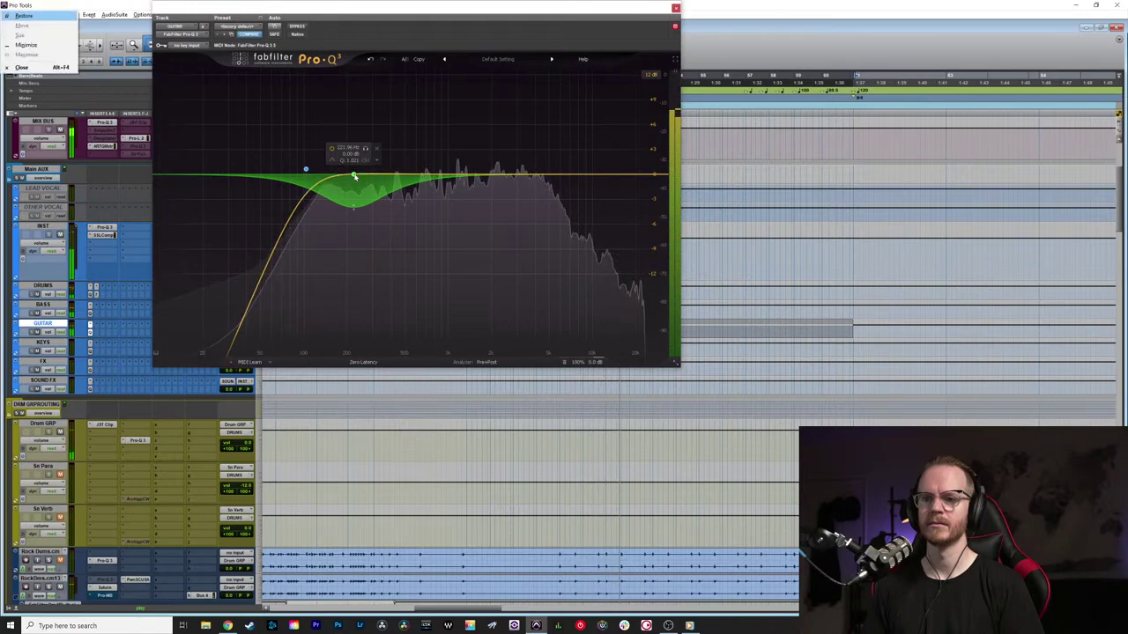
click(353, 176)
key(space)
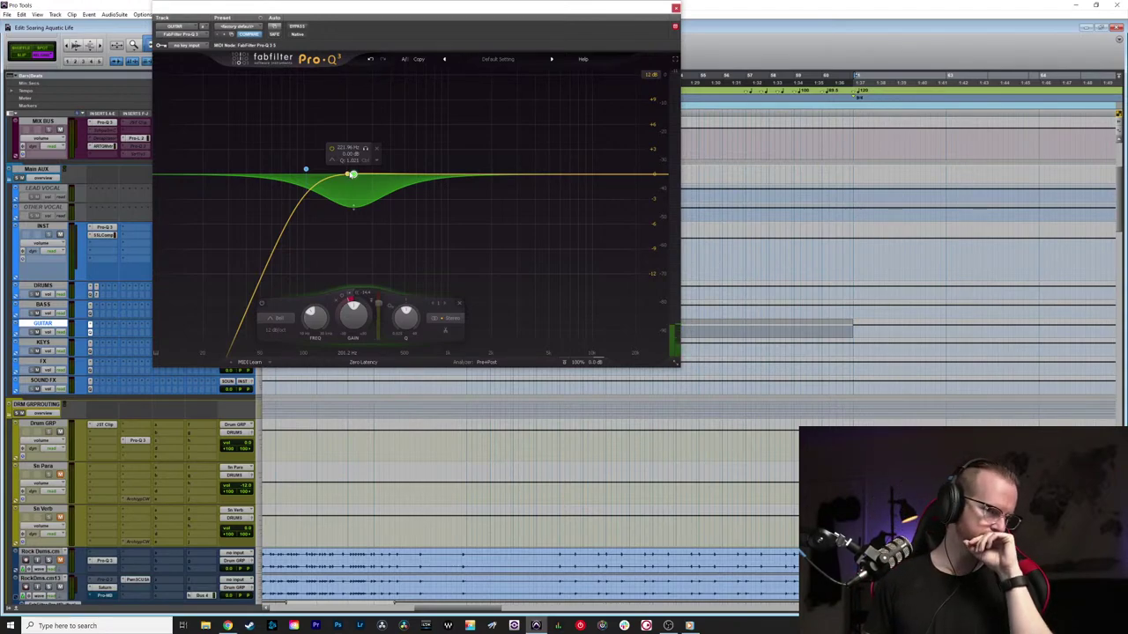
click(675, 8)
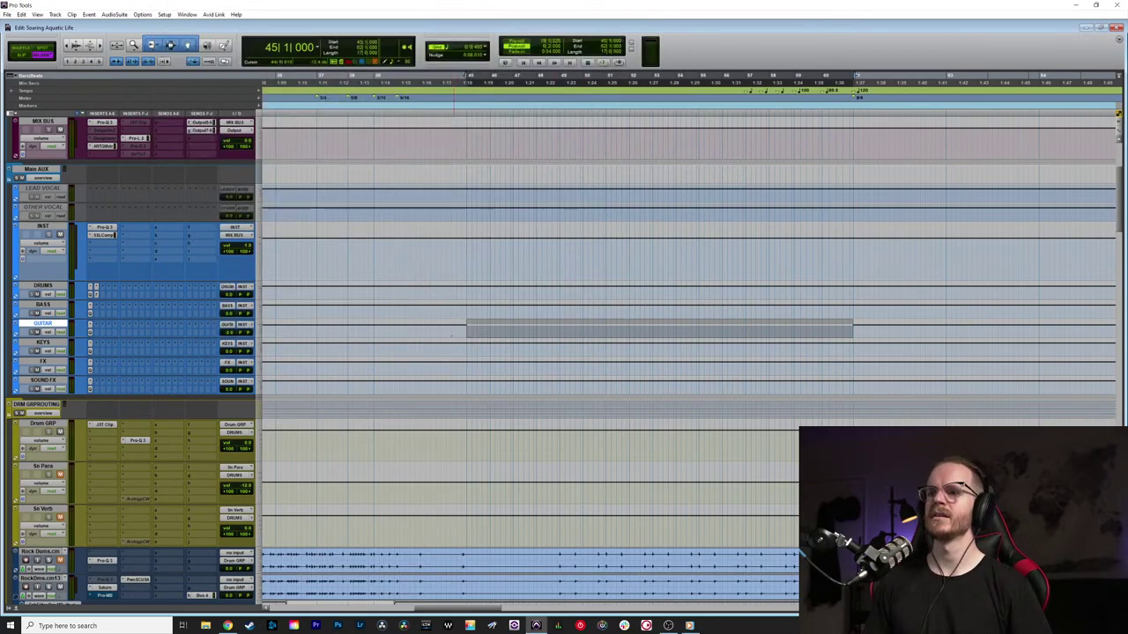
Step: Look through the session from the drum and bass tracks down past all guitar tracks to GTR LIVE
scroll(414, 416, down, 10)
scroll(414, 416, down, 10)
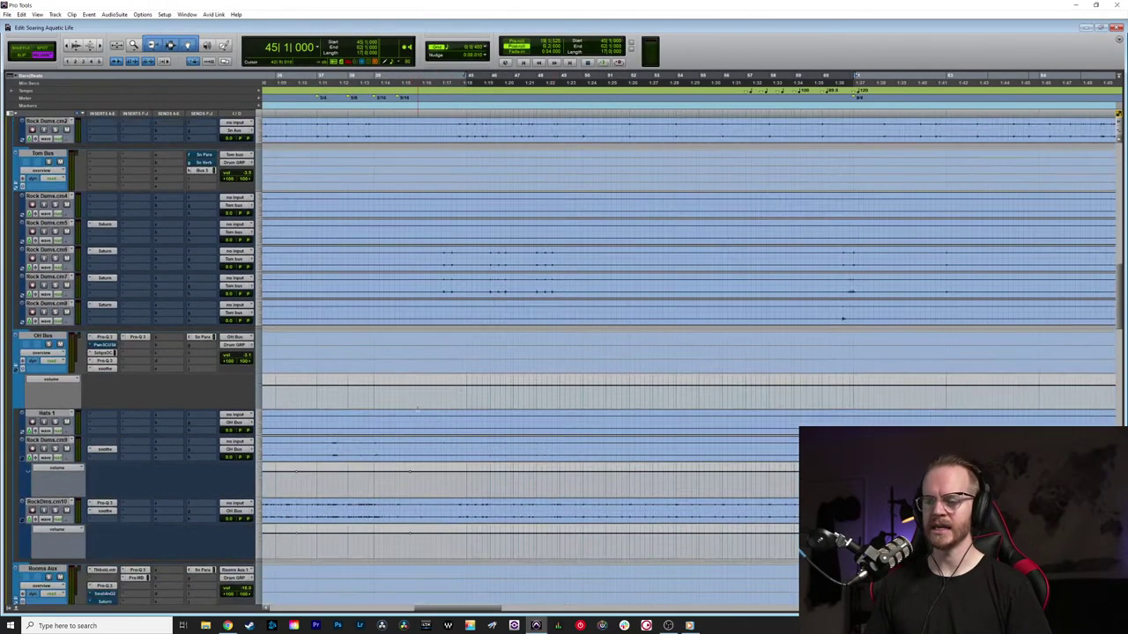
scroll(440, 410, left, 5)
scroll(468, 406, down, 2)
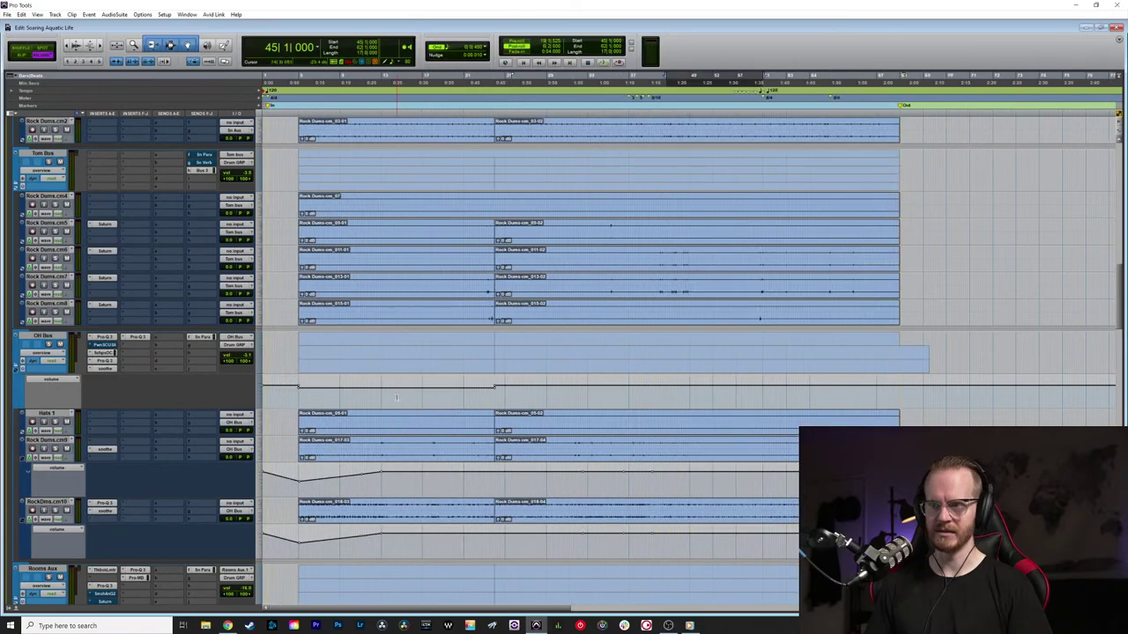
scroll(395, 397, down, 7)
scroll(396, 397, down, 12)
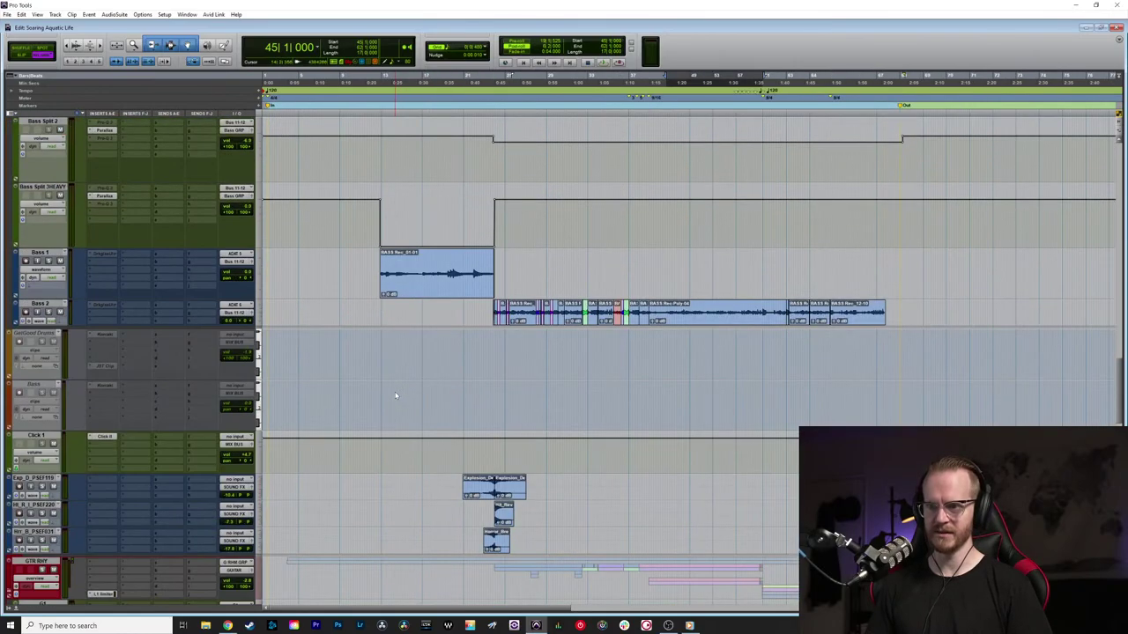
scroll(401, 394, down, 8)
scroll(401, 396, up, 2)
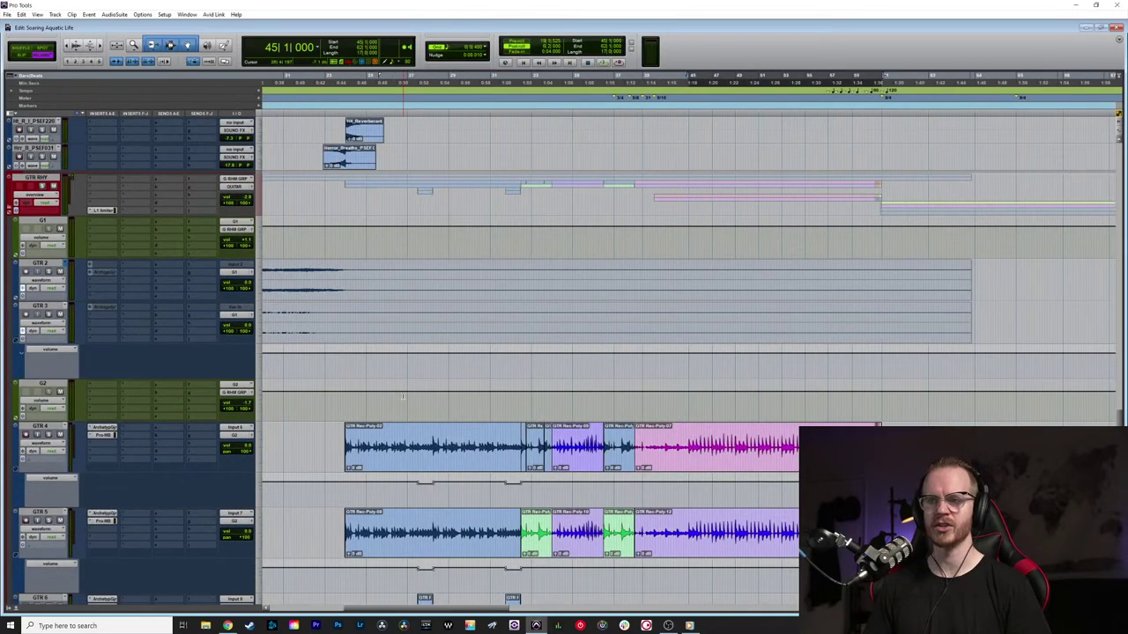
scroll(402, 397, down, 2)
scroll(401, 396, up, 1)
scroll(381, 398, down, 2)
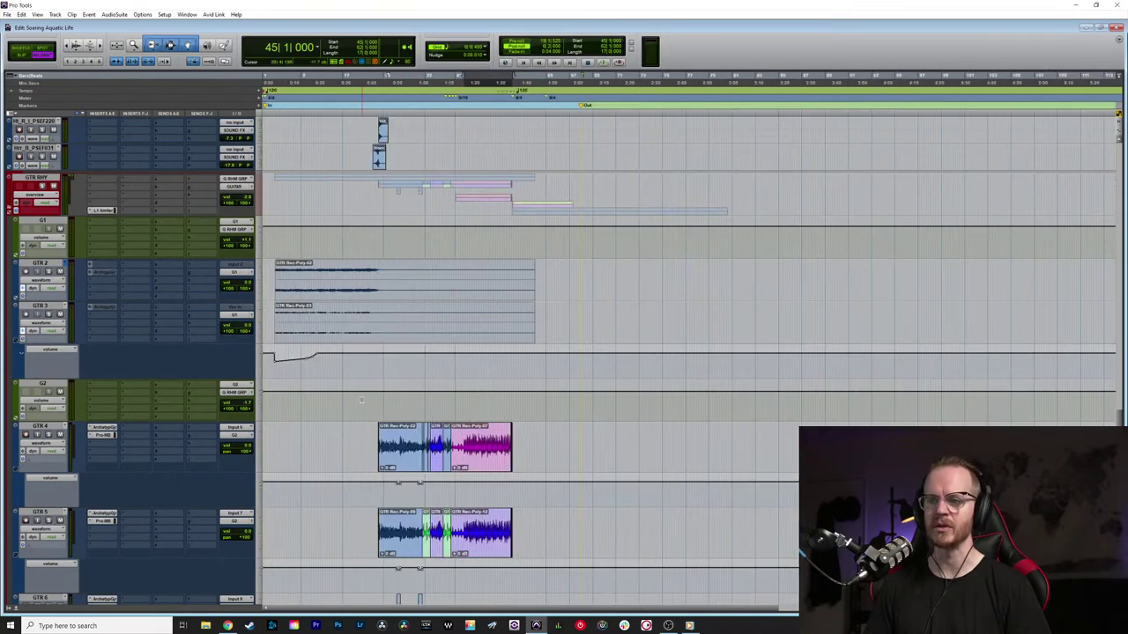
scroll(361, 400, up, 1)
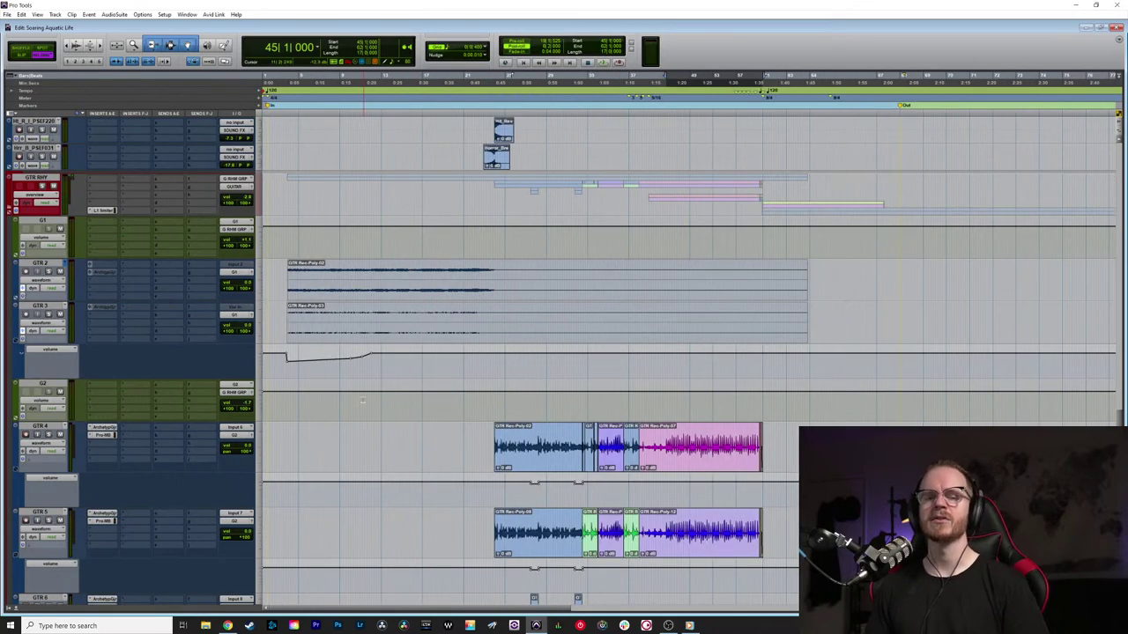
scroll(359, 401, down, 5)
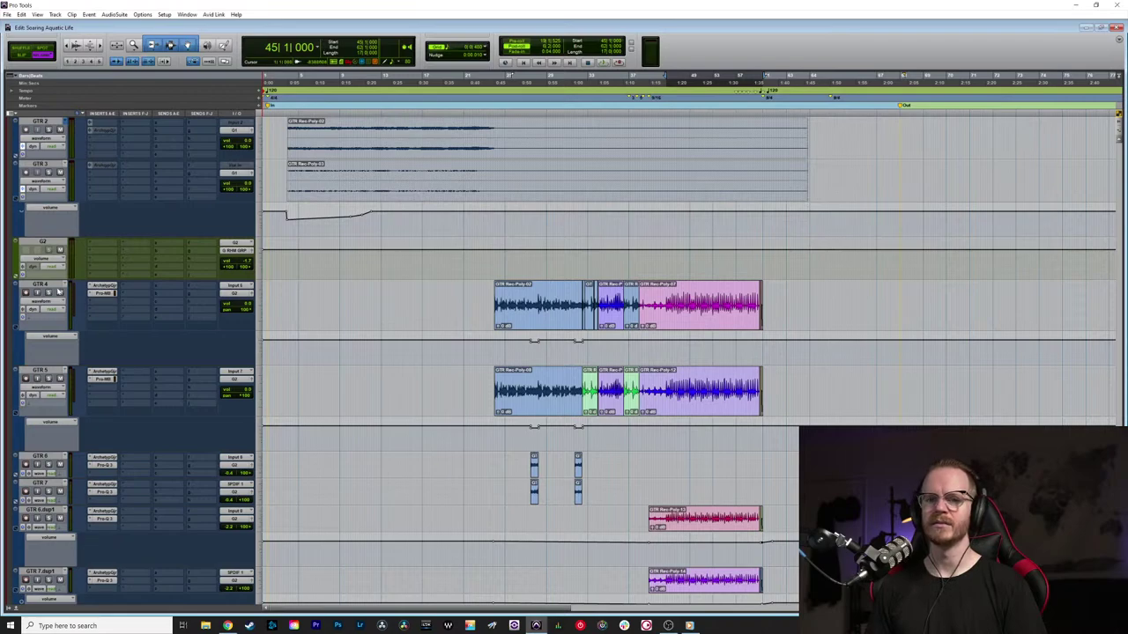
scroll(345, 328, down, 10)
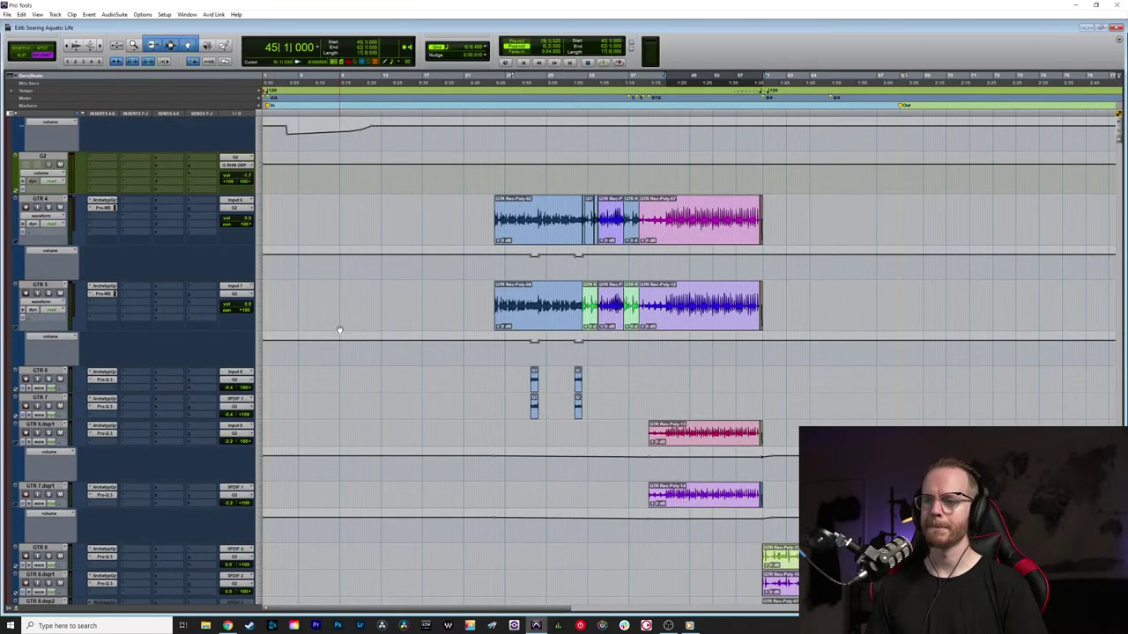
scroll(331, 325, down, 3)
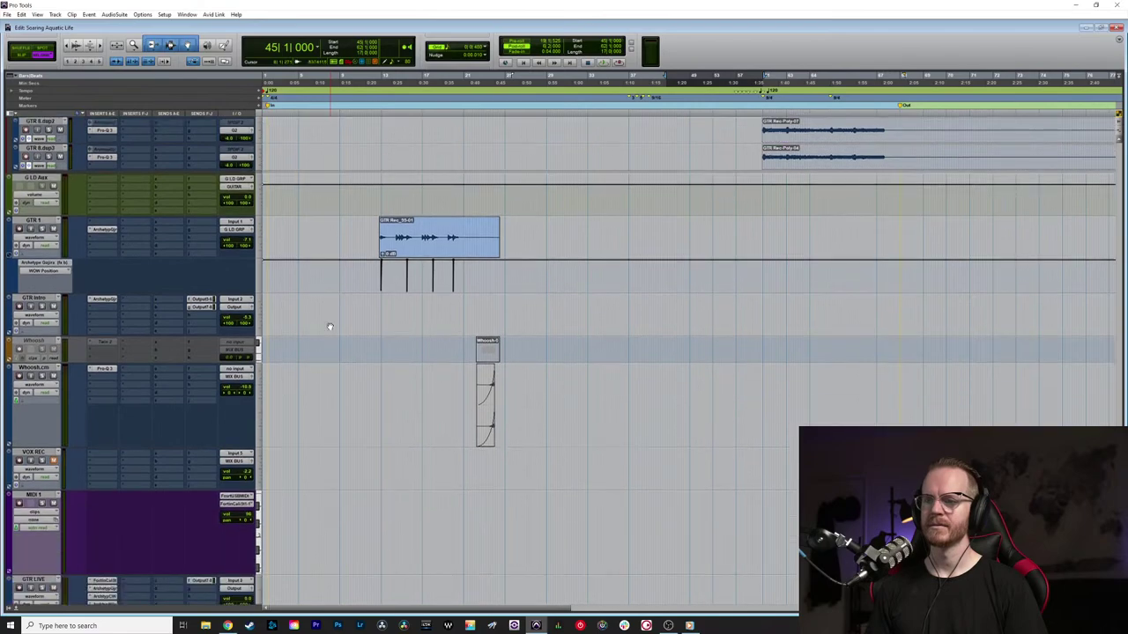
scroll(325, 326, down, 2)
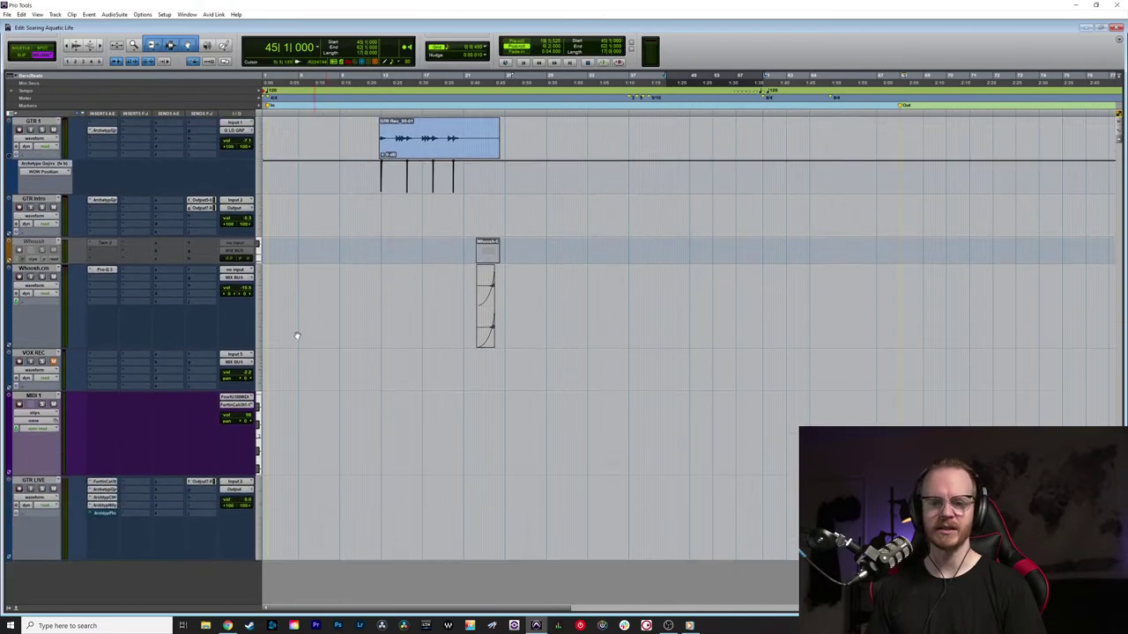
Step: Open Archetype Gojira on GTR 4, show its graphic EQ, and set the 125 Hz band to -0.1 dB
scroll(302, 337, up, 15)
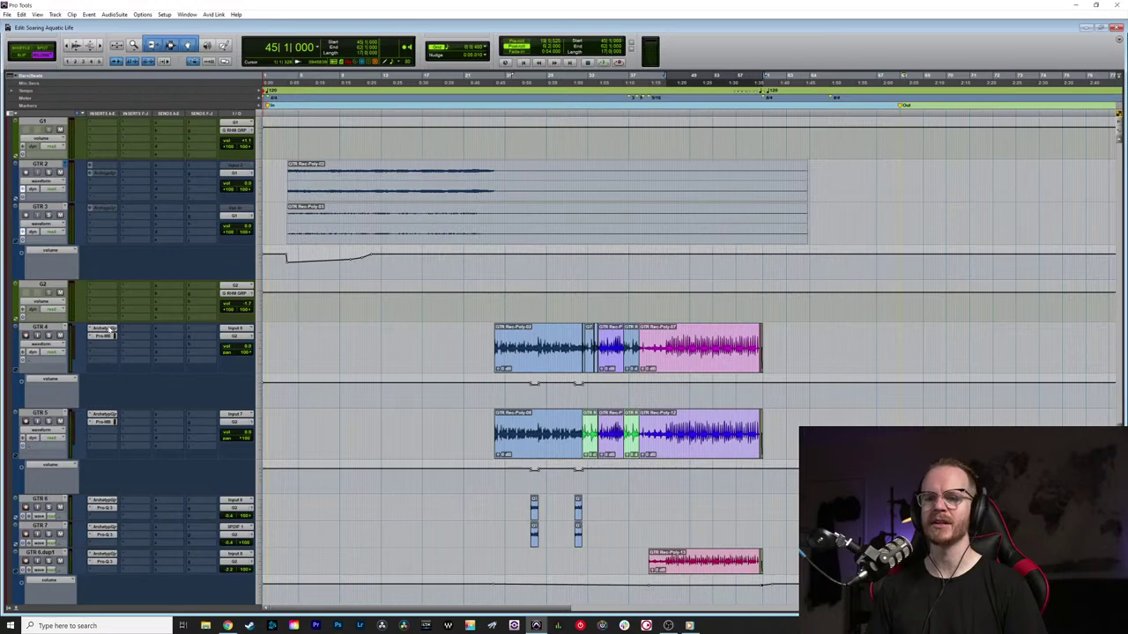
click(104, 328)
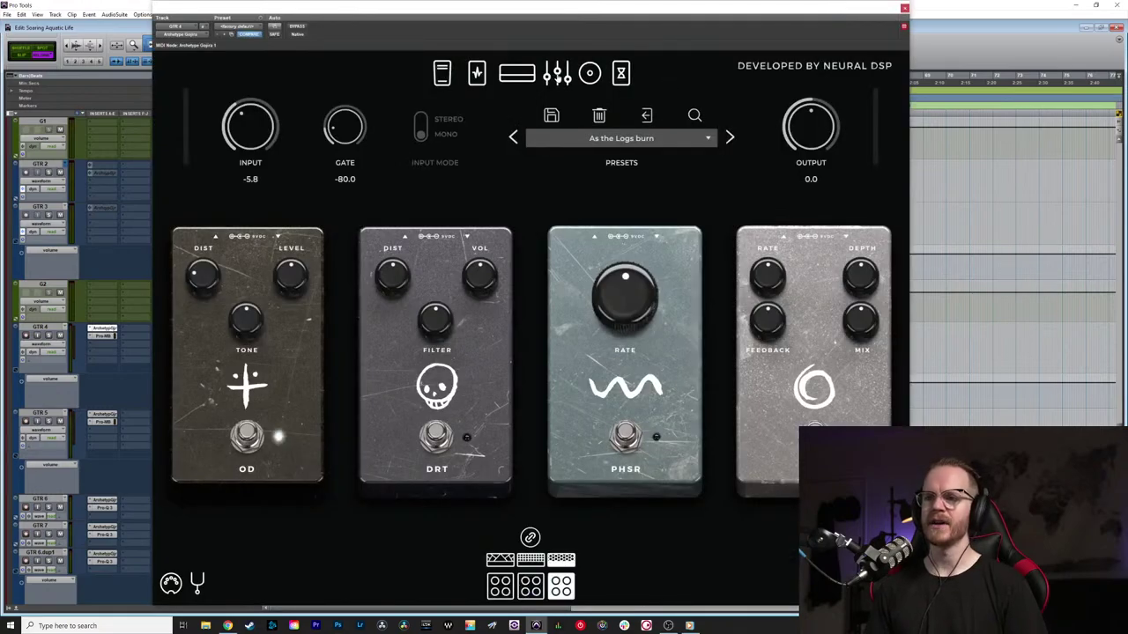
click(556, 72)
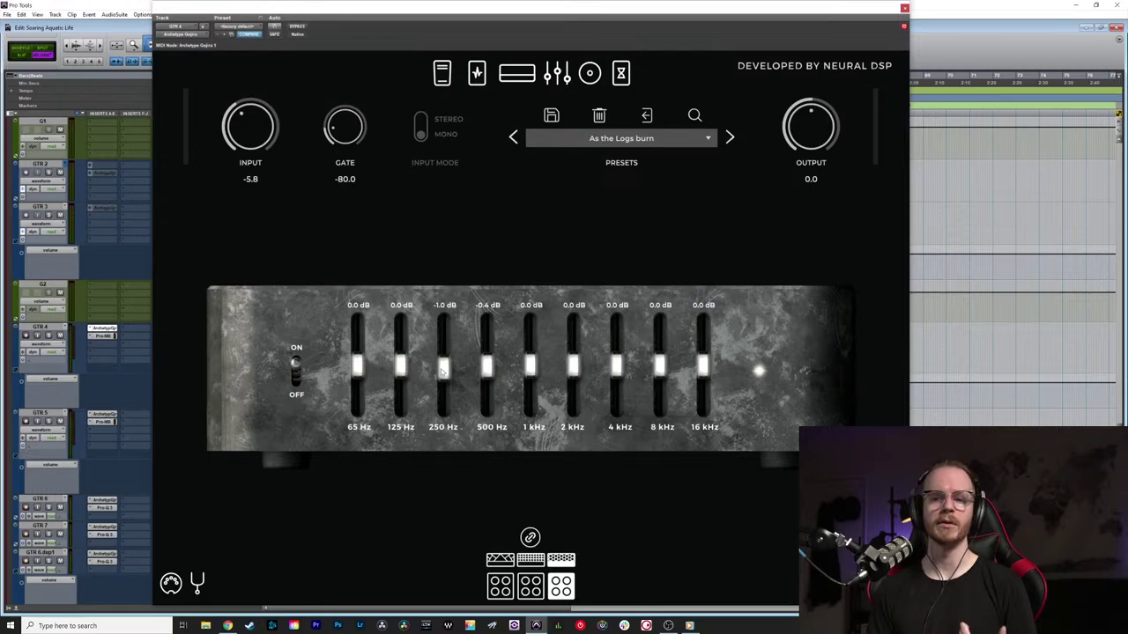
drag(545, 10, 637, 7)
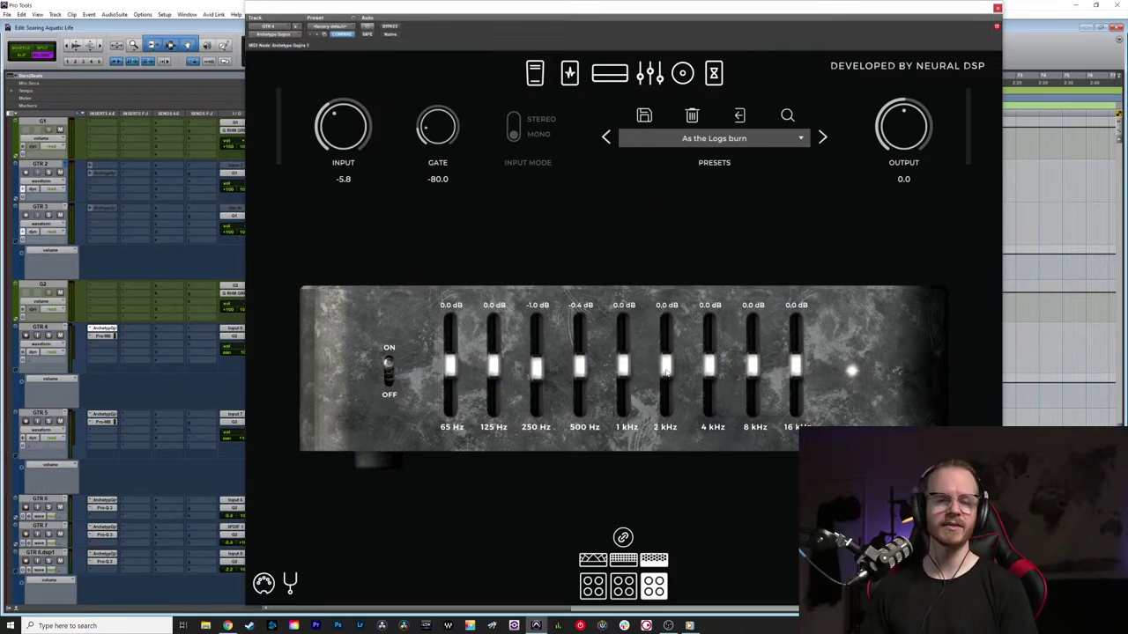
click(709, 368)
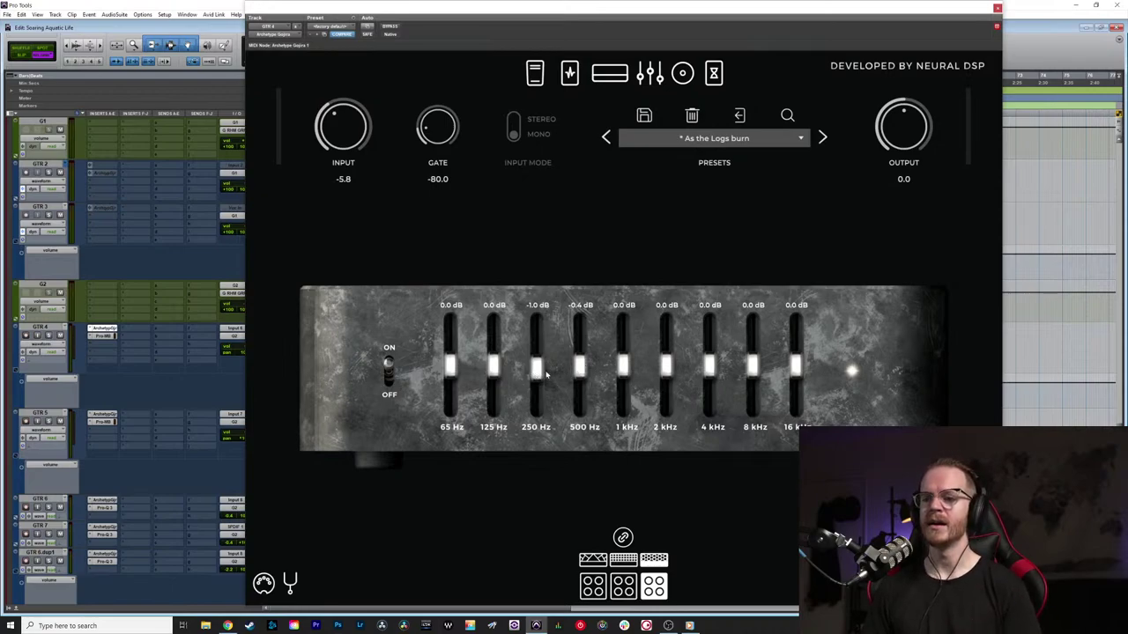
drag(494, 368, 495, 370)
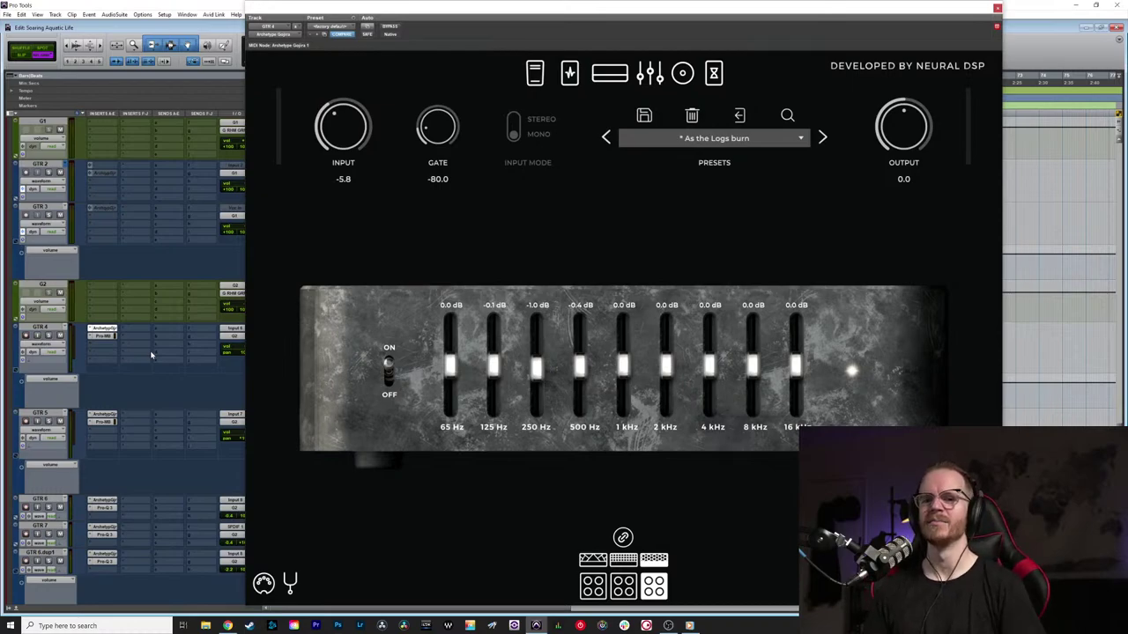
Step: Insert a Pro-Q 3 on the G2 bus with narrow cuts between about 1 and 6 kHz and a wide 4 dB cut near 300 Hz
click(102, 291)
key(Escape)
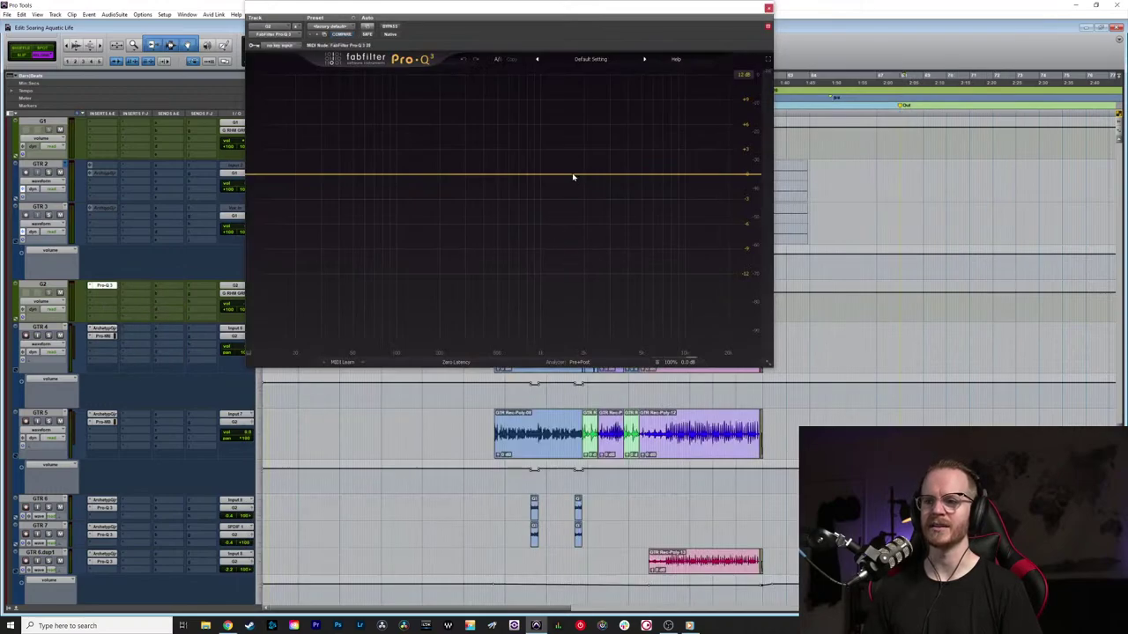
mouse_move(577, 205)
mouse_down()
mouse_move(584, 71)
mouse_move(607, 200)
mouse_move(567, 161)
mouse_move(581, 221)
mouse_up()
drag(649, 174, 631, 190)
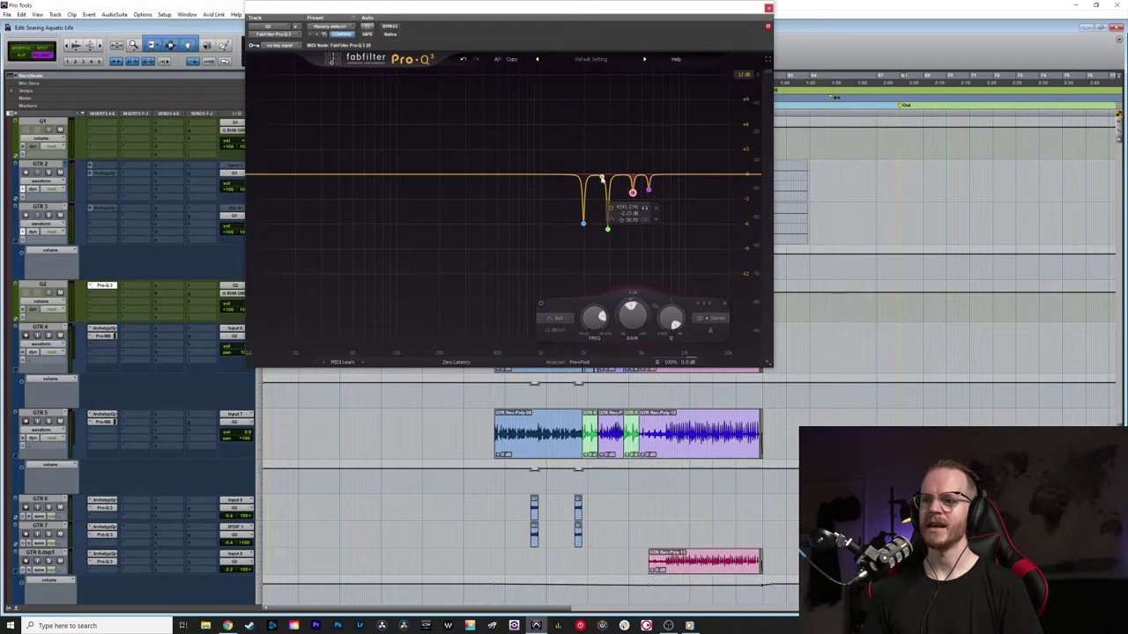
drag(554, 174, 550, 202)
drag(474, 176, 464, 208)
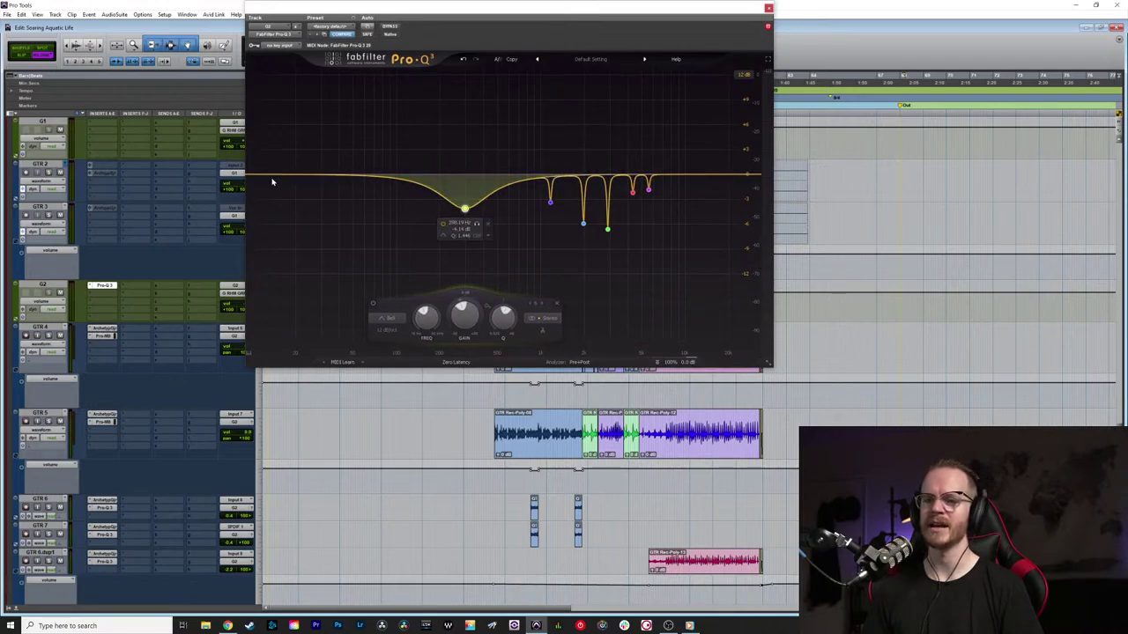
Step: Add a low cut at about 57 Hz and narrow cuts near 750 Hz and 3.8 kHz to G2's Pro-Q 3
drag(277, 176, 360, 173)
click(324, 214)
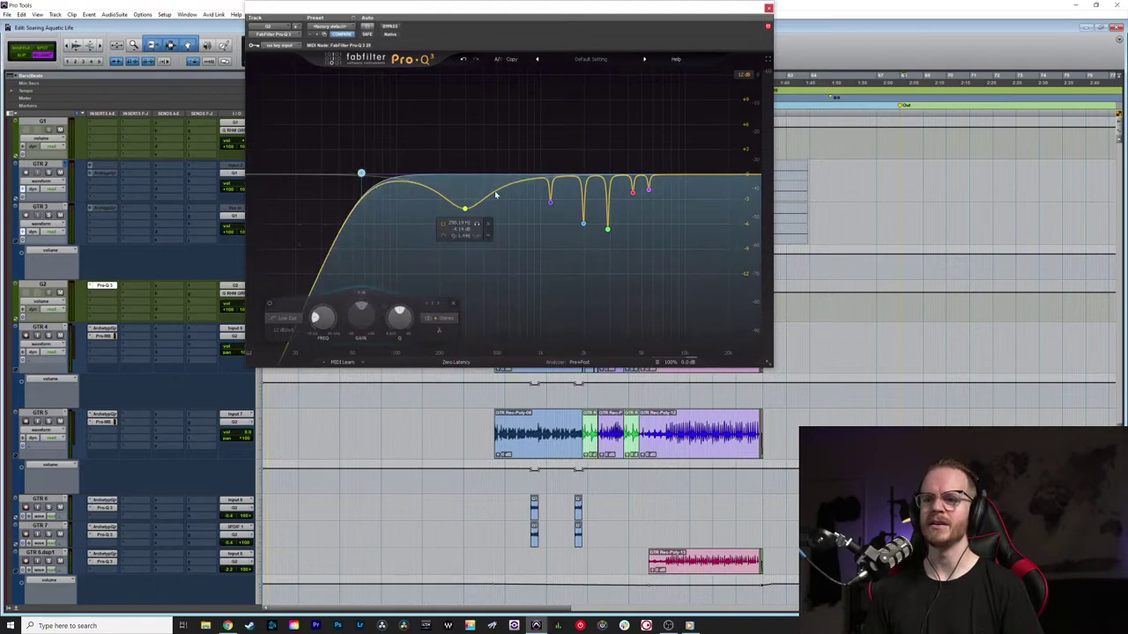
drag(512, 190, 521, 234)
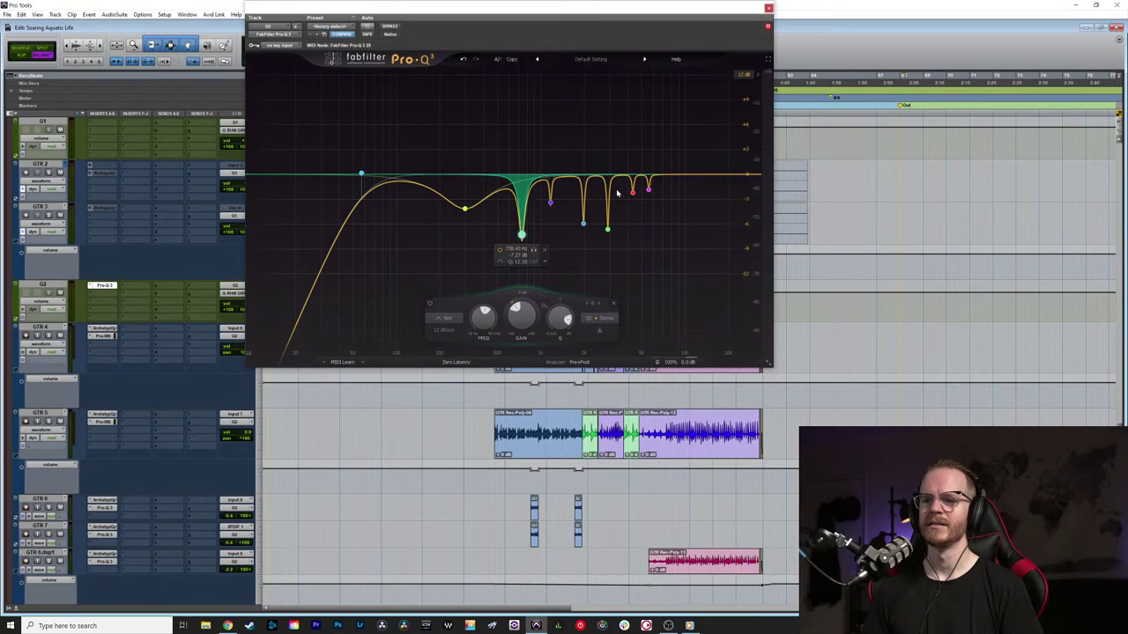
click(630, 179)
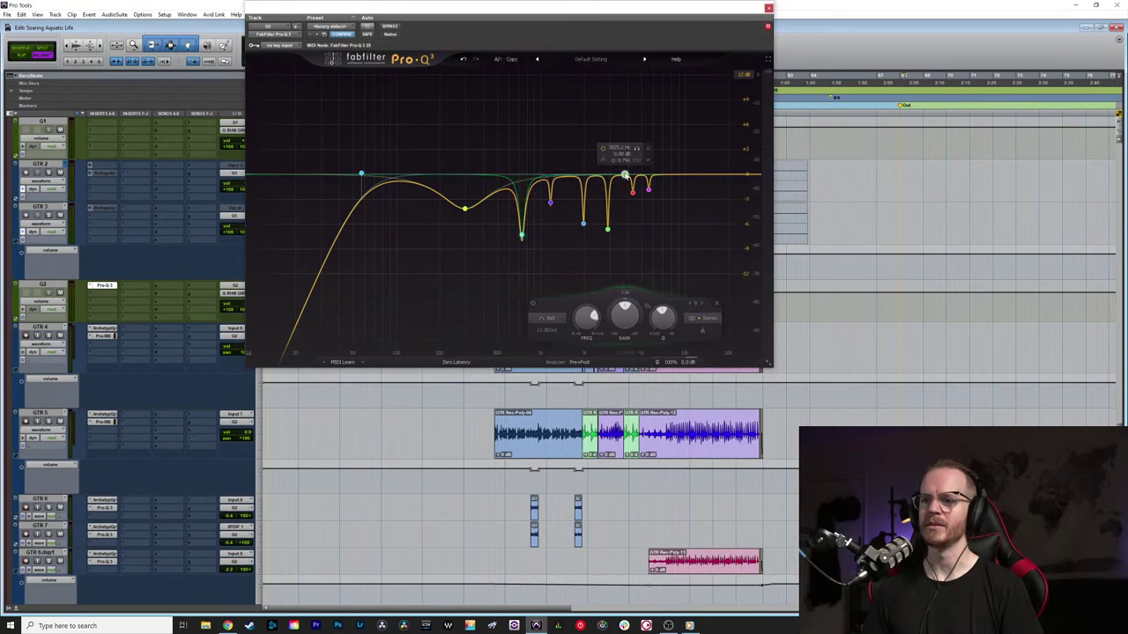
drag(629, 180, 623, 205)
scroll(619, 205, up, 5)
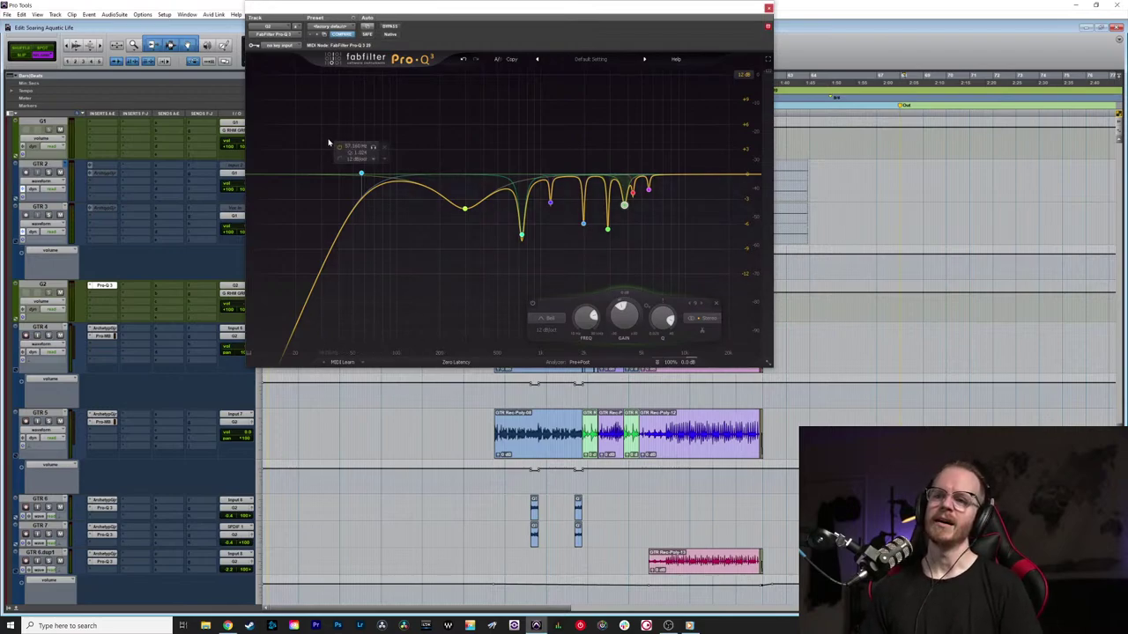
Step: Delete all the EQ bands from G2's Pro-Q 3
drag(310, 116, 670, 269)
key(Delete)
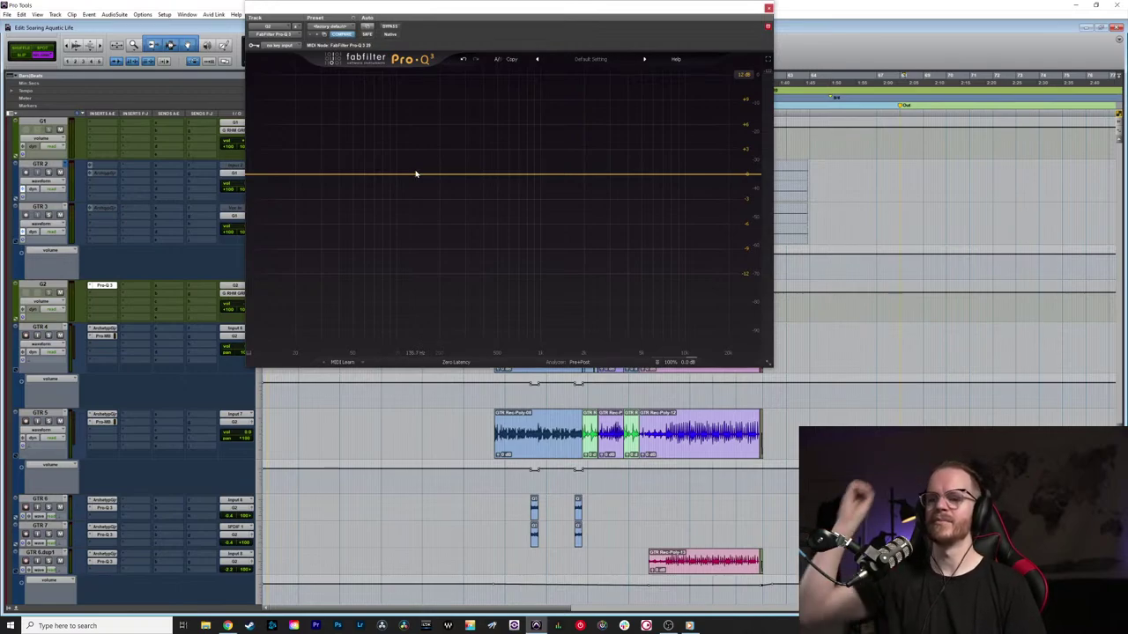
Step: Open Archetype Gojira on GTR 5, view its cabinet and microphone settings, and close the plug-in
click(104, 416)
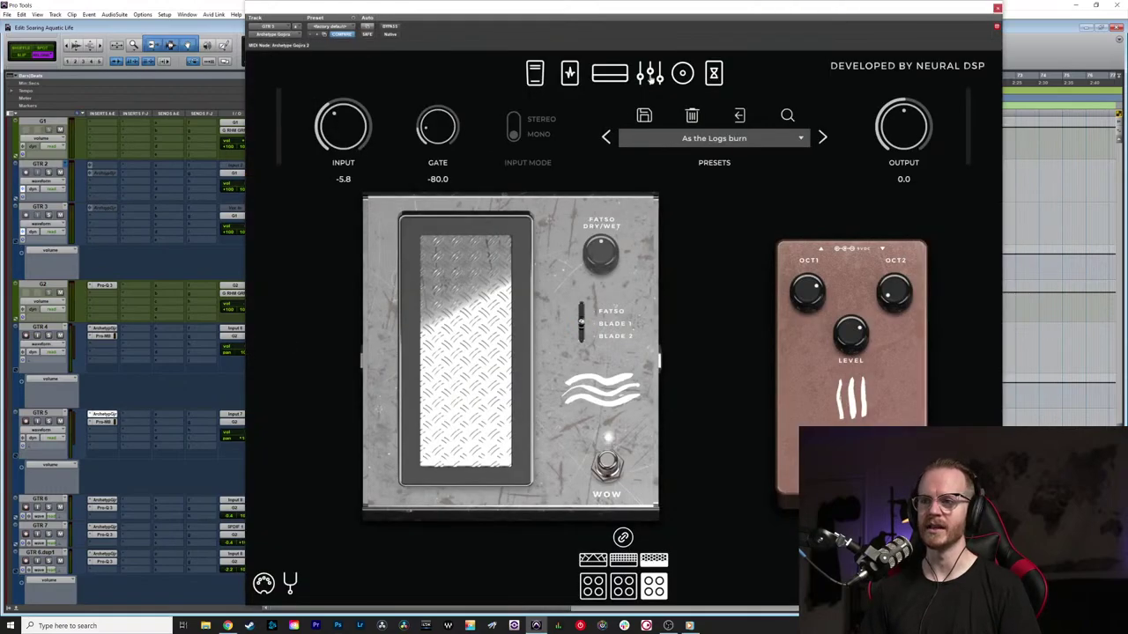
click(682, 73)
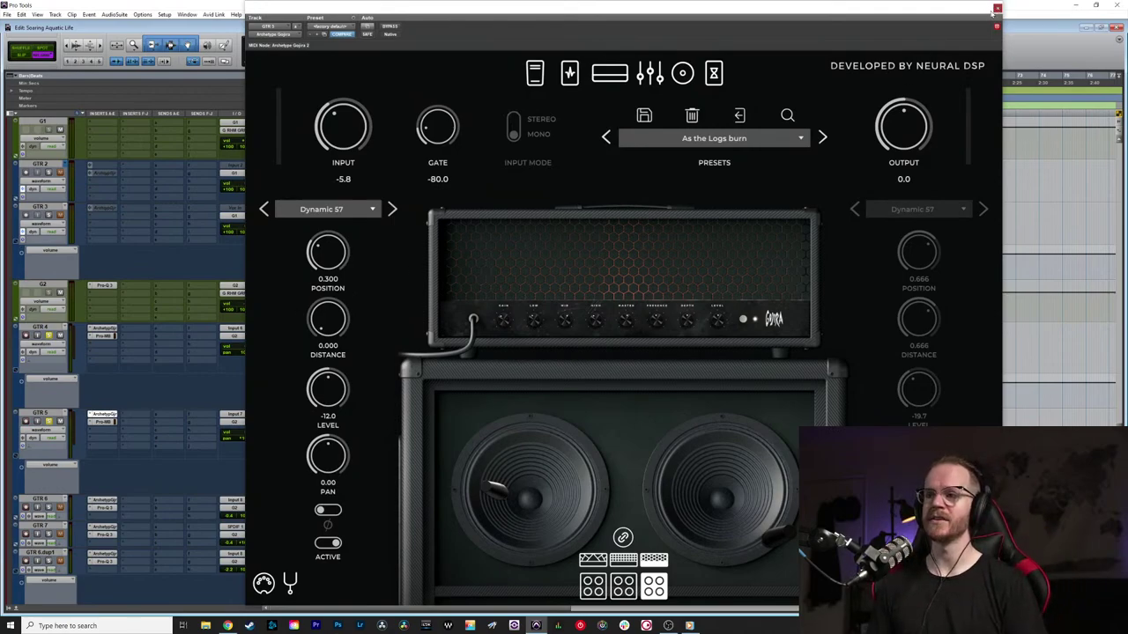
click(996, 8)
Step: Look through the session from the guitar tracks up to the drum tracks and back down to GTR 4 and GTR 5
scroll(334, 205, up, 3)
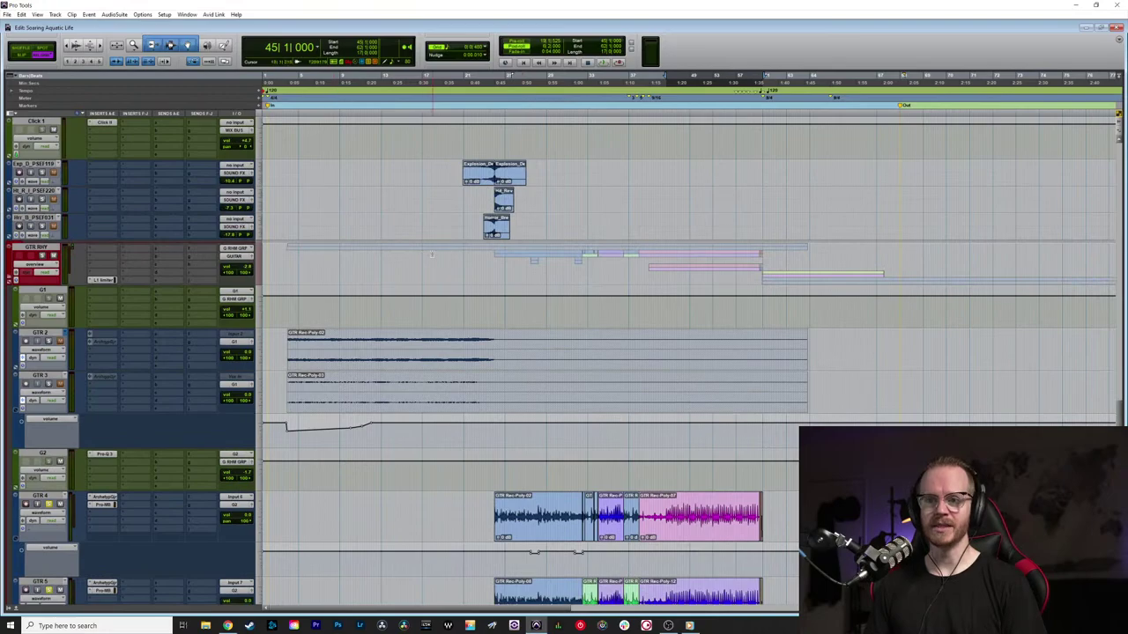
scroll(423, 255, down, 10)
scroll(424, 254, up, 5)
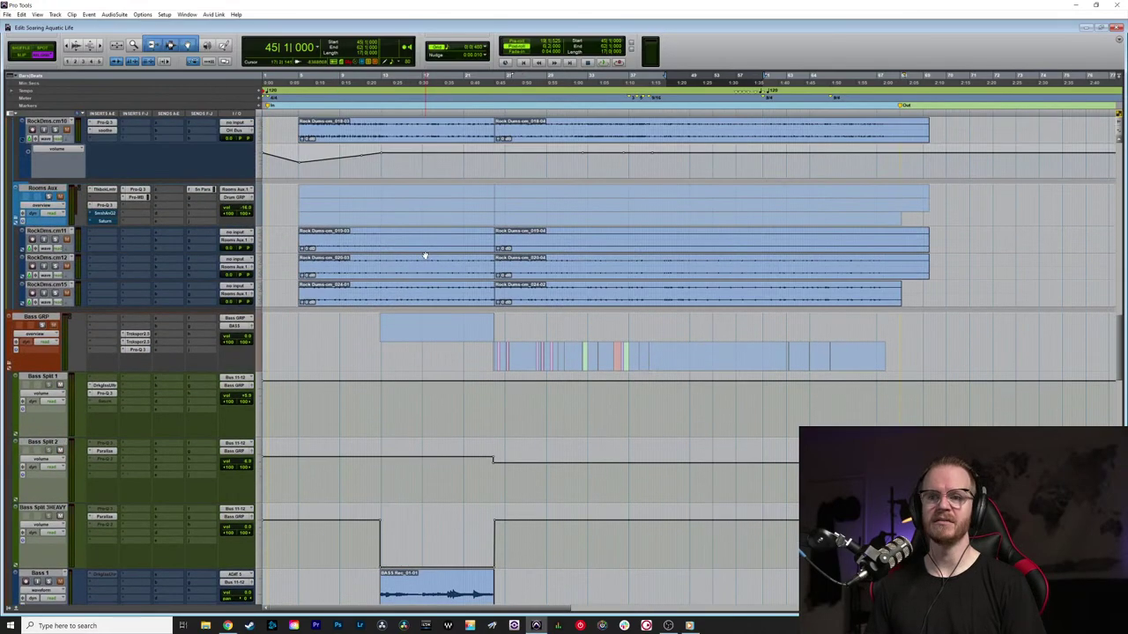
scroll(424, 255, up, 9)
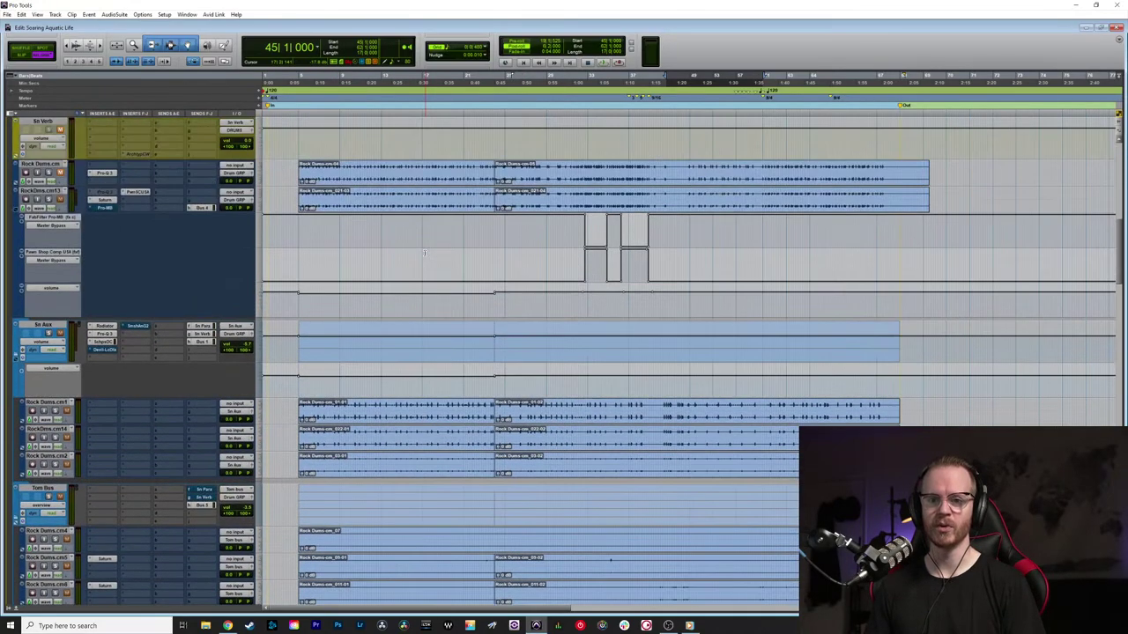
scroll(396, 298, down, 5)
scroll(395, 298, down, 10)
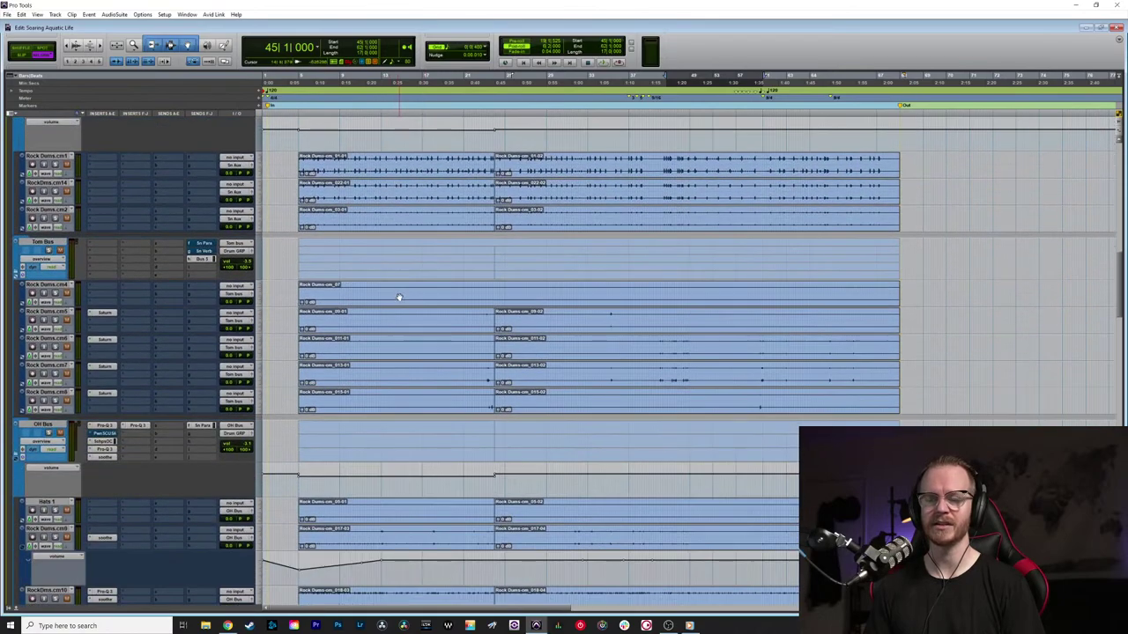
scroll(388, 300, down, 6)
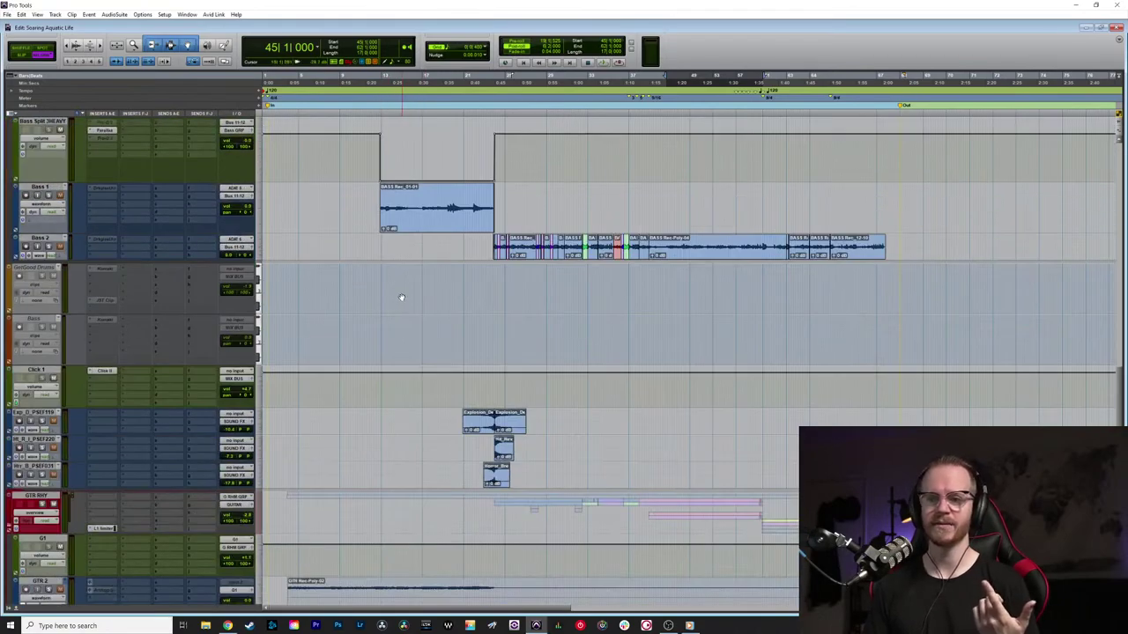
scroll(394, 297, down, 2)
scroll(394, 297, down, 15)
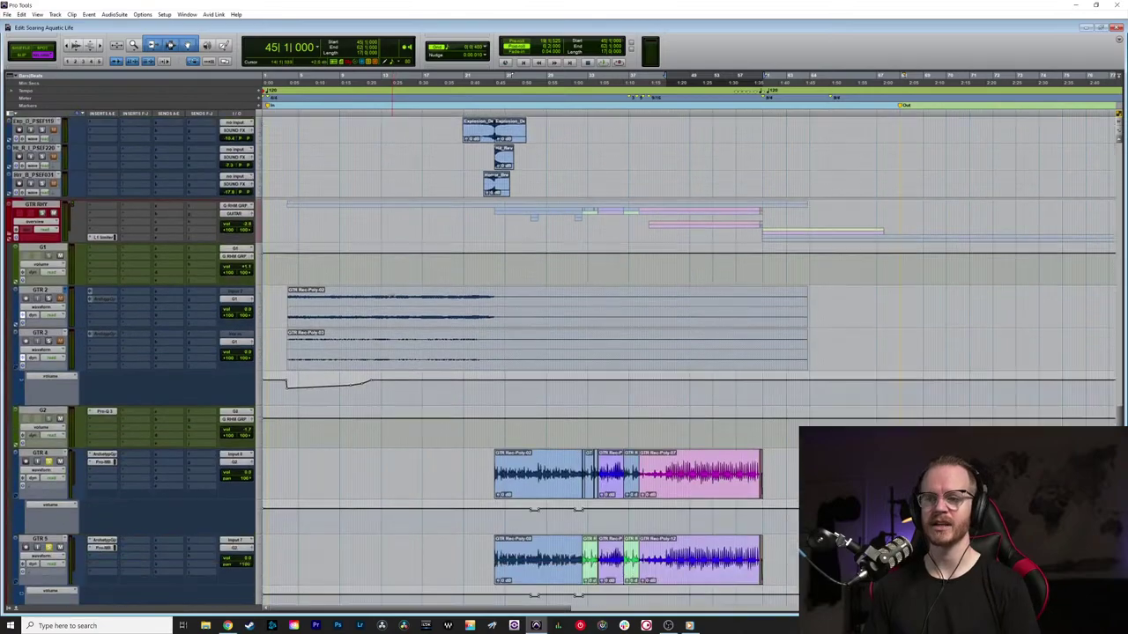
Step: Place the edit cursor just before the first GTR 4 and GTR 5 clips, zoom in, and view GTR 4's Pro-MB
click(459, 205)
key(ctrl+])
key(ctrl+])
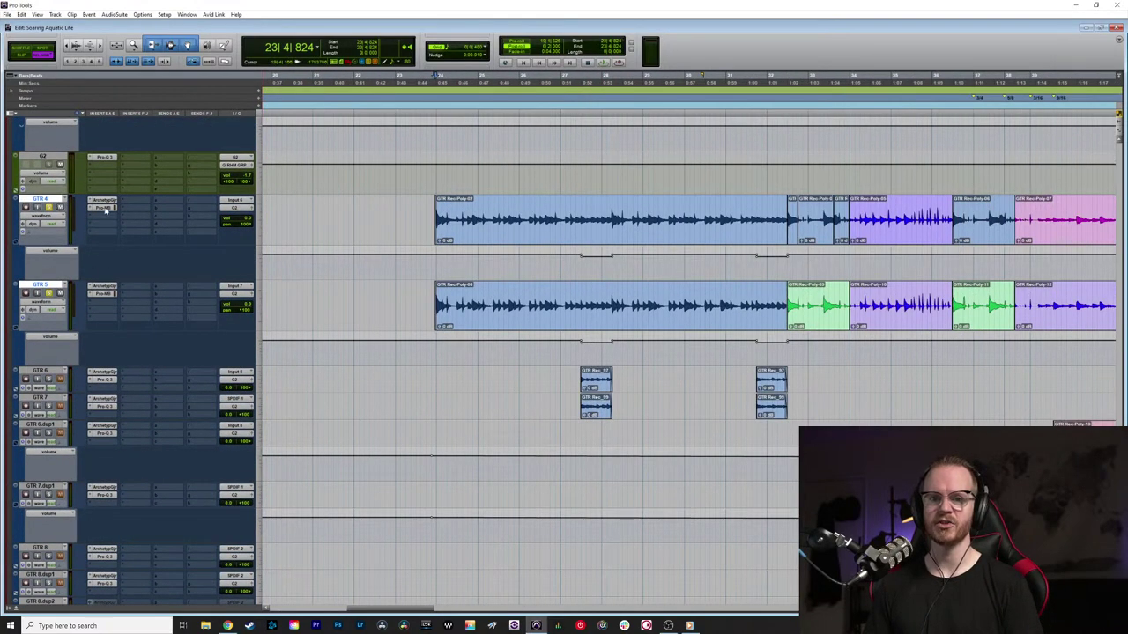
scroll(111, 255, up, 2)
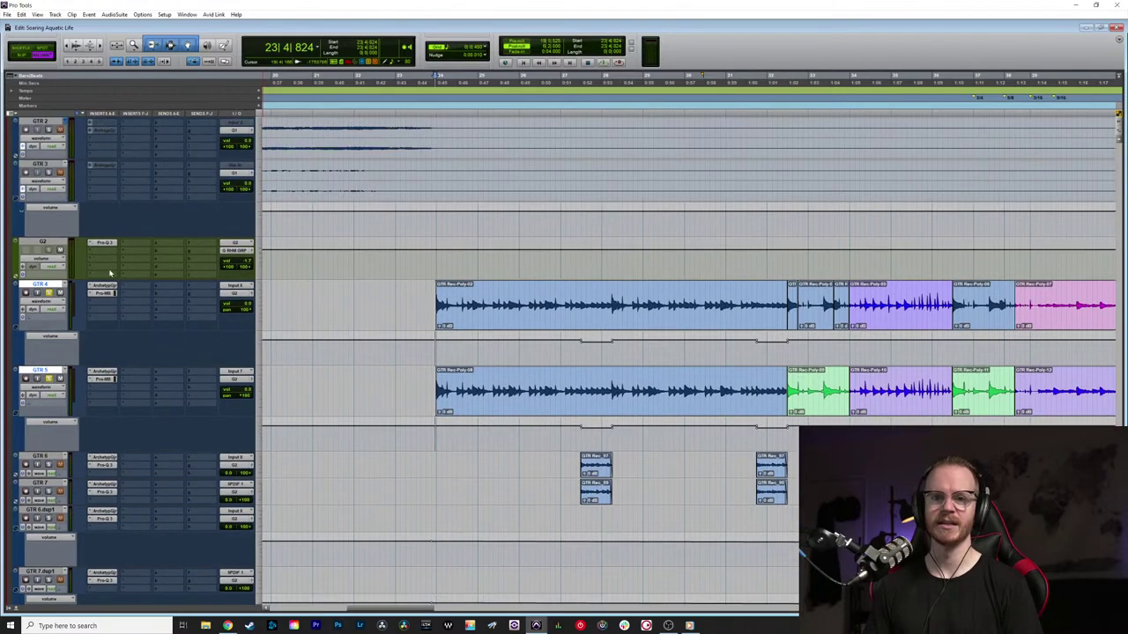
click(103, 293)
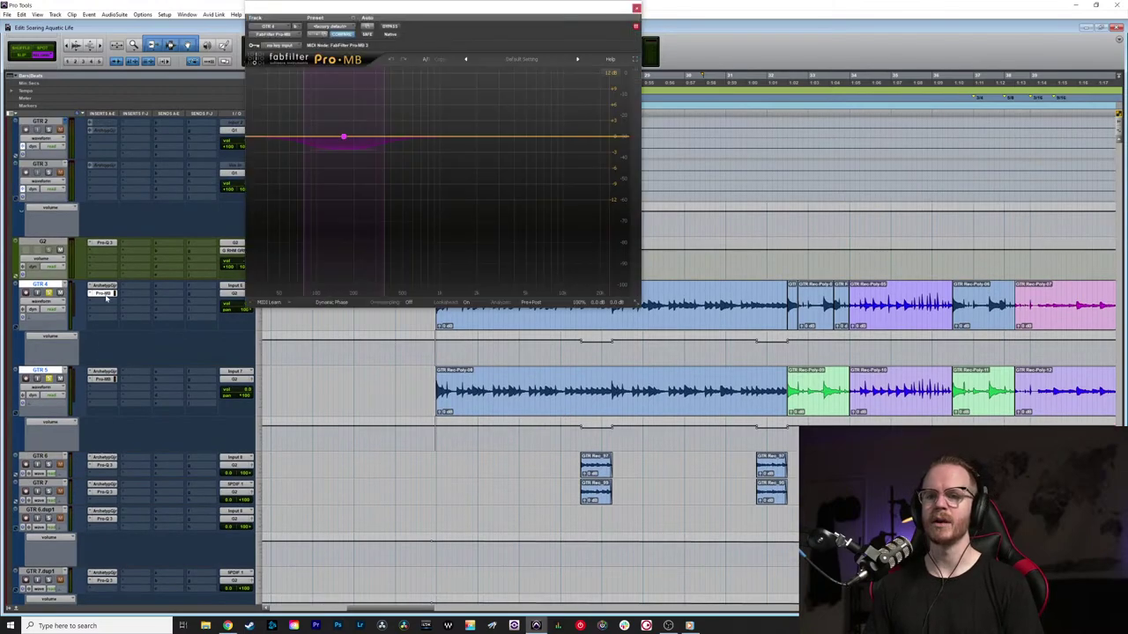
click(106, 294)
Step: Select the final riff on GTR 4 and GTR 5 from 44|9|000, and return the edit cursor to the start of their first clips
scroll(588, 322, right, 5)
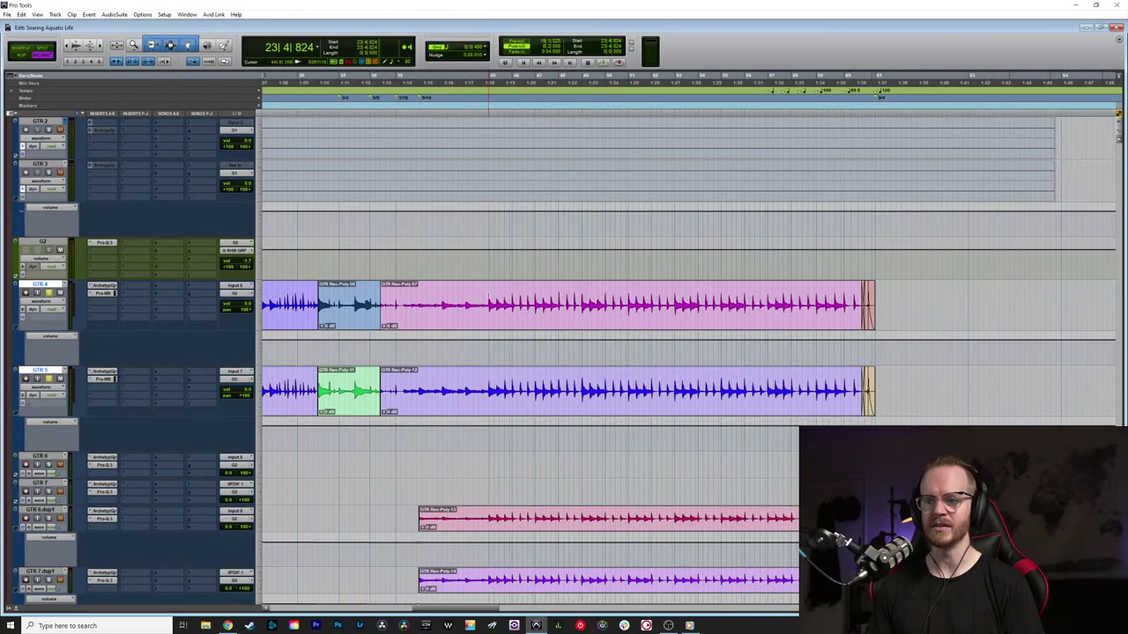
drag(486, 396, 869, 304)
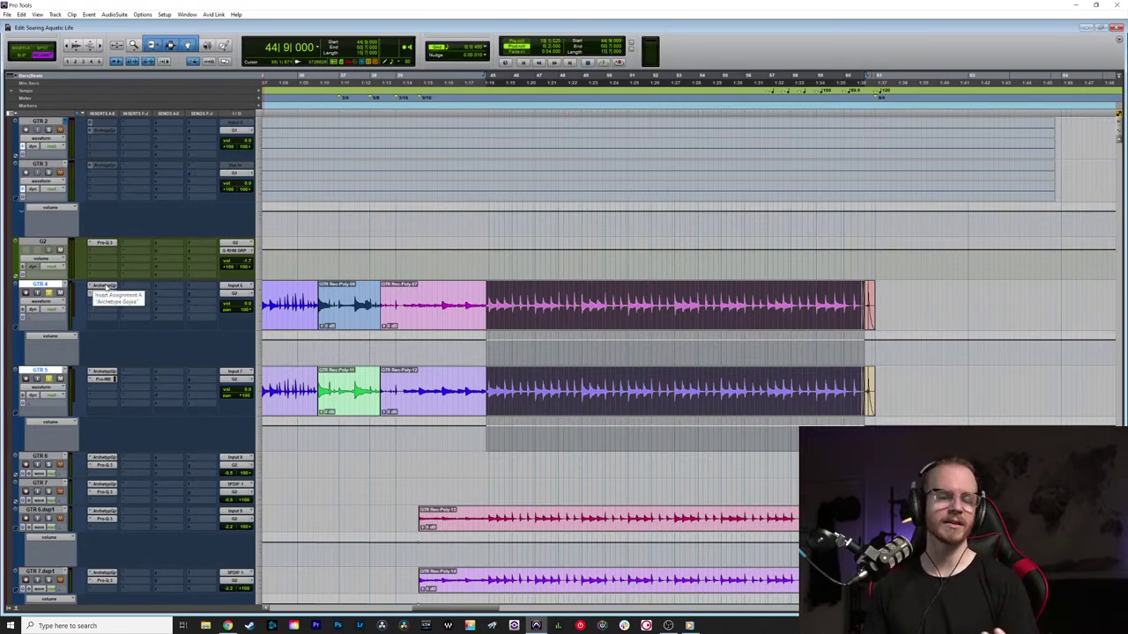
scroll(227, 273, left, 5)
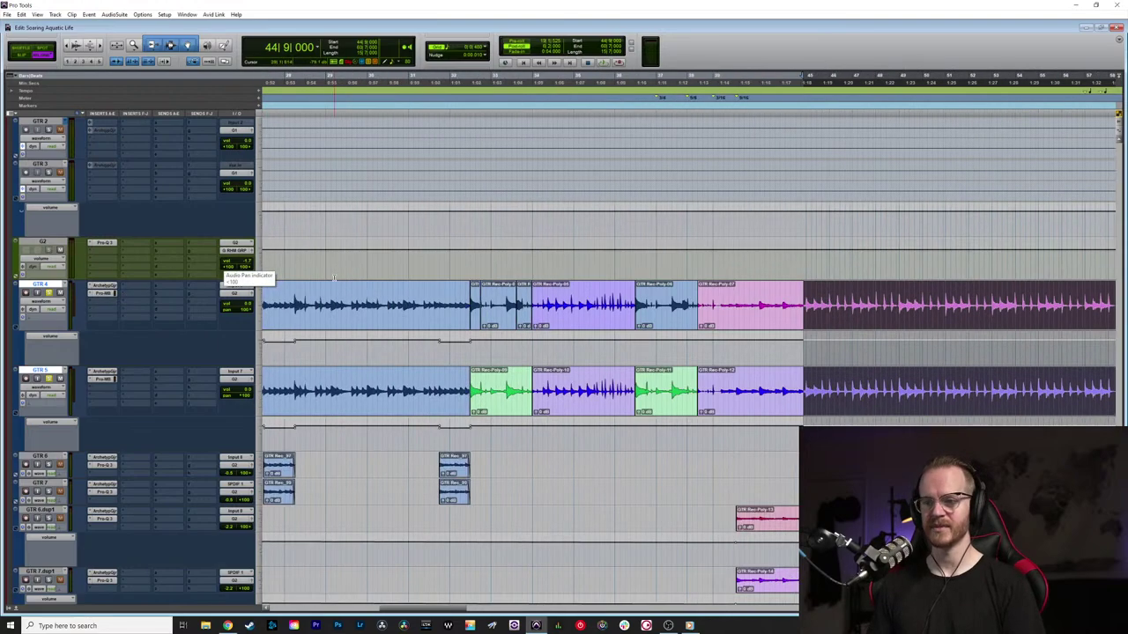
scroll(228, 273, left, 5)
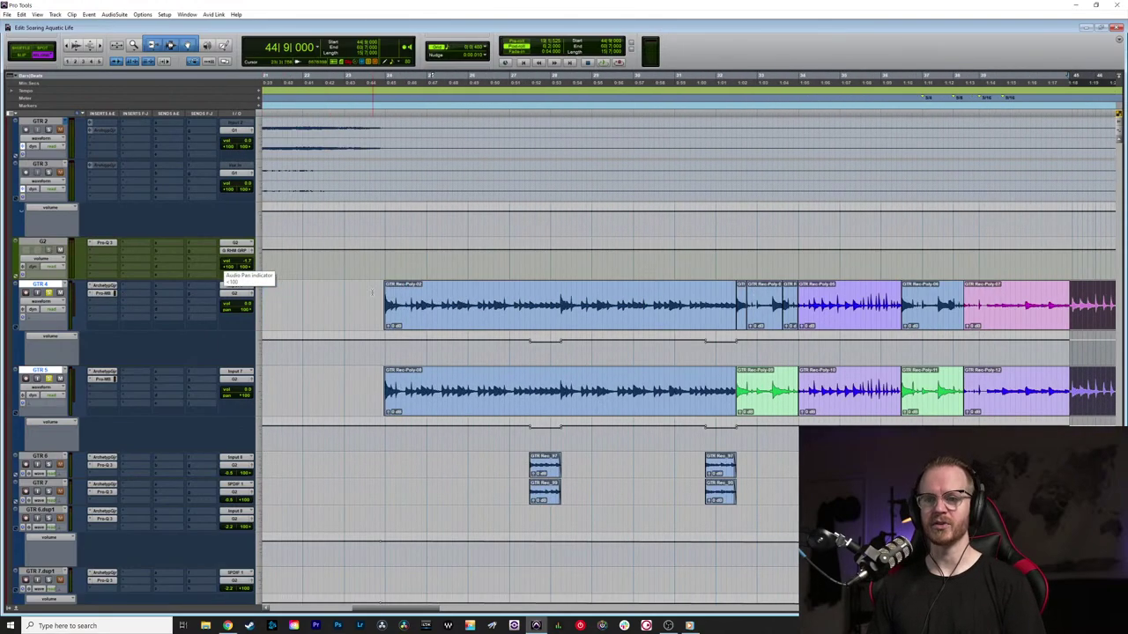
click(372, 295)
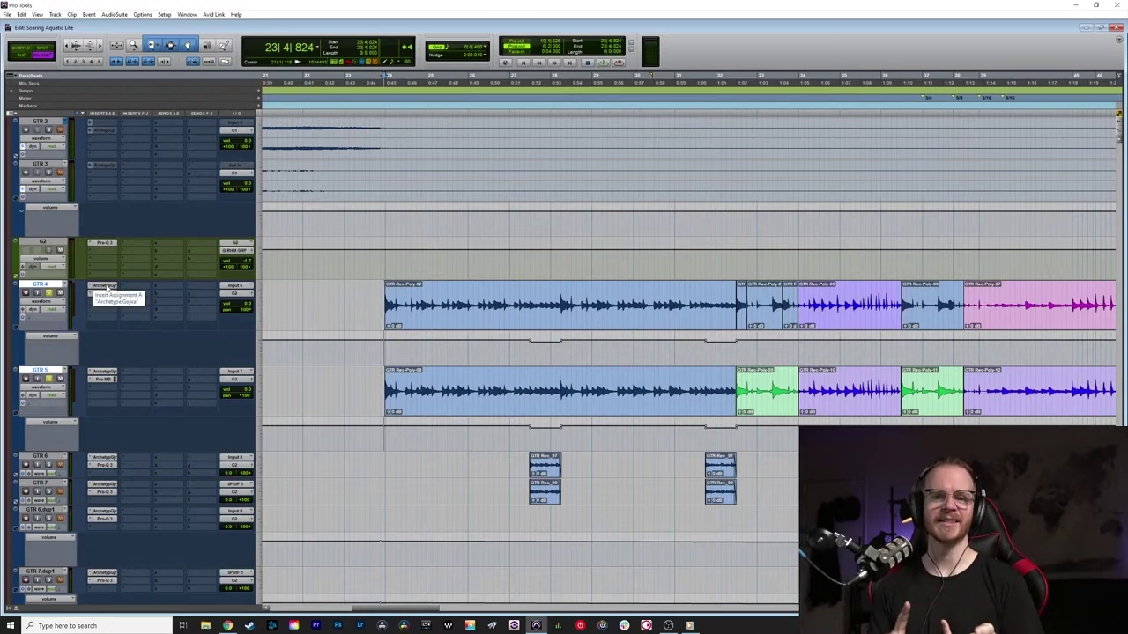
Step: Look over the tracks from the rhythm guitars up to the drum routing and instrument buses, and back down to GTR RHY
scroll(105, 287, down, 10)
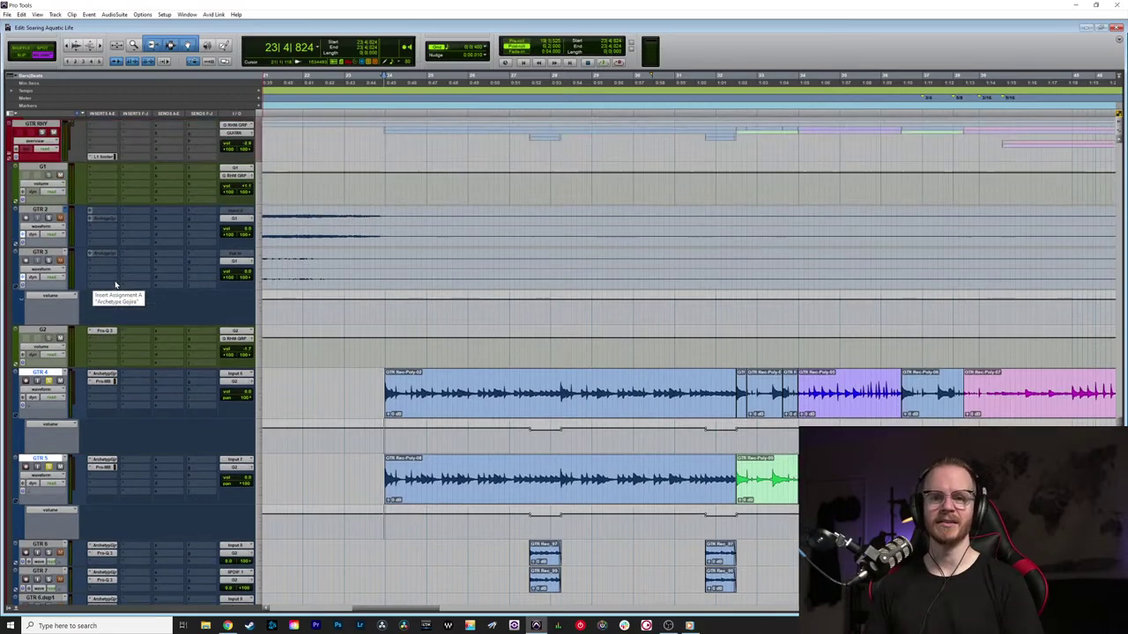
scroll(115, 283, up, 15)
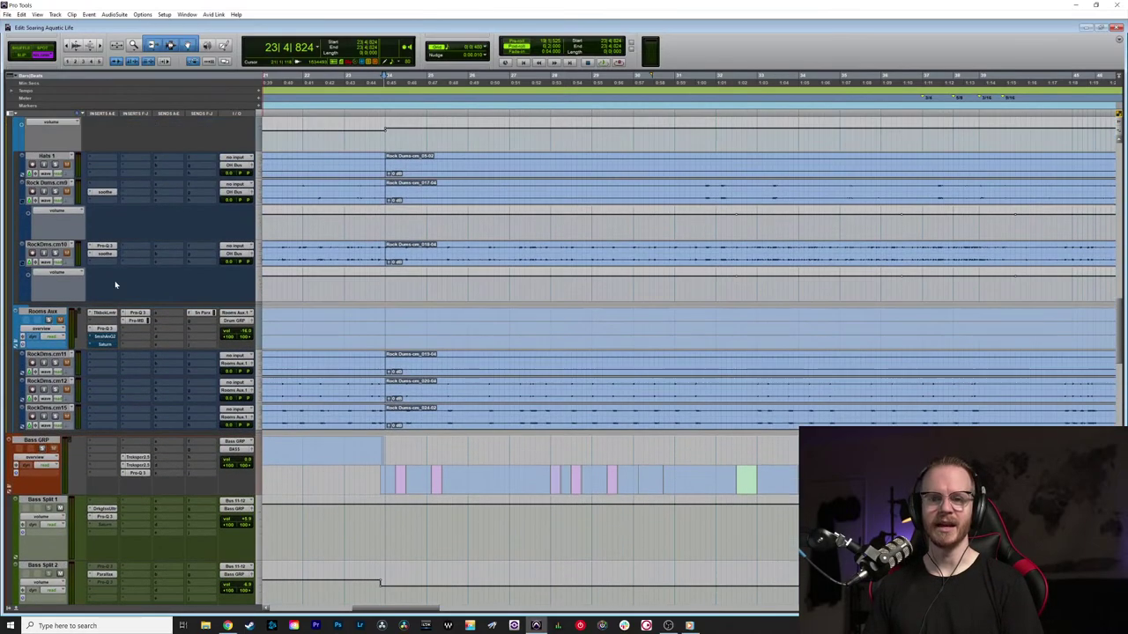
scroll(115, 284, up, 4)
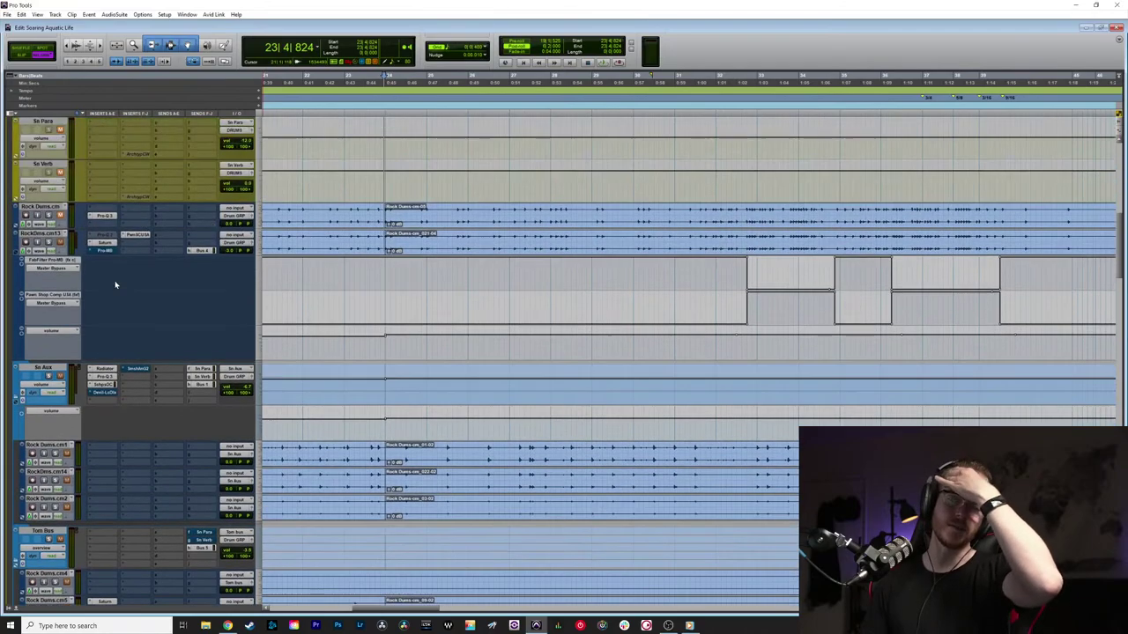
scroll(113, 291, down, 5)
scroll(121, 303, up, 4)
scroll(123, 303, up, 5)
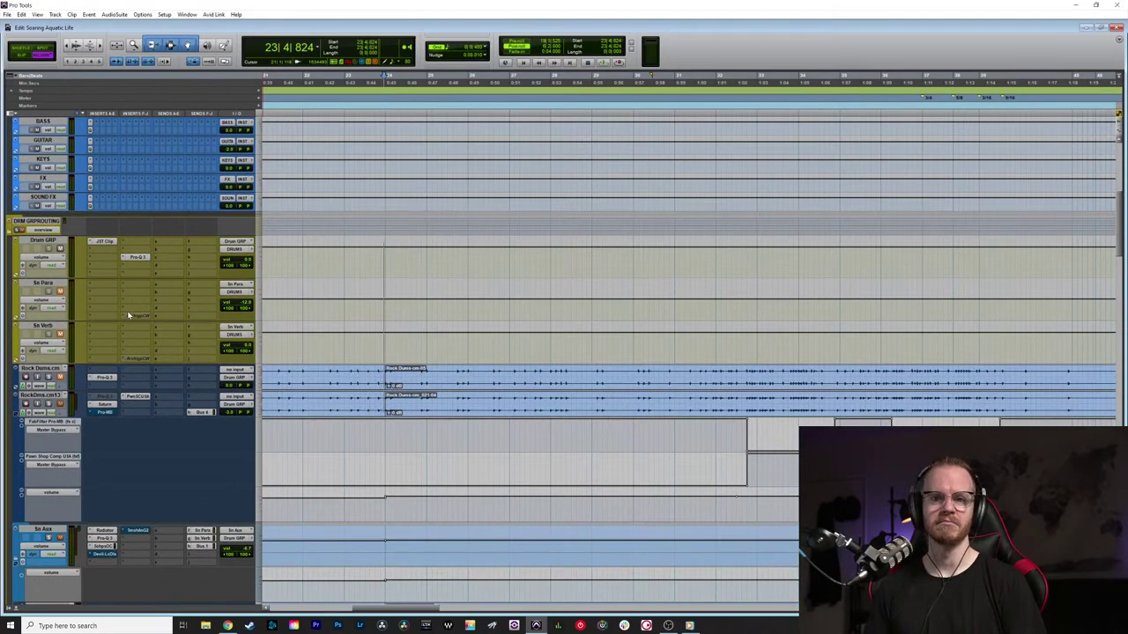
scroll(129, 315, up, 3)
scroll(132, 315, down, 12)
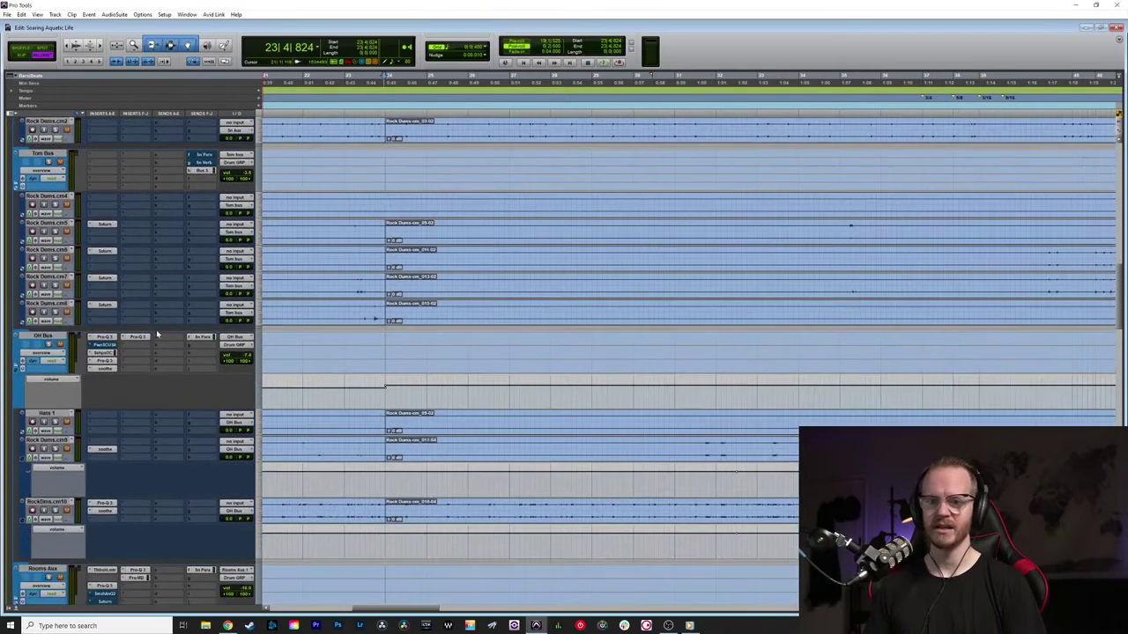
scroll(156, 335, down, 15)
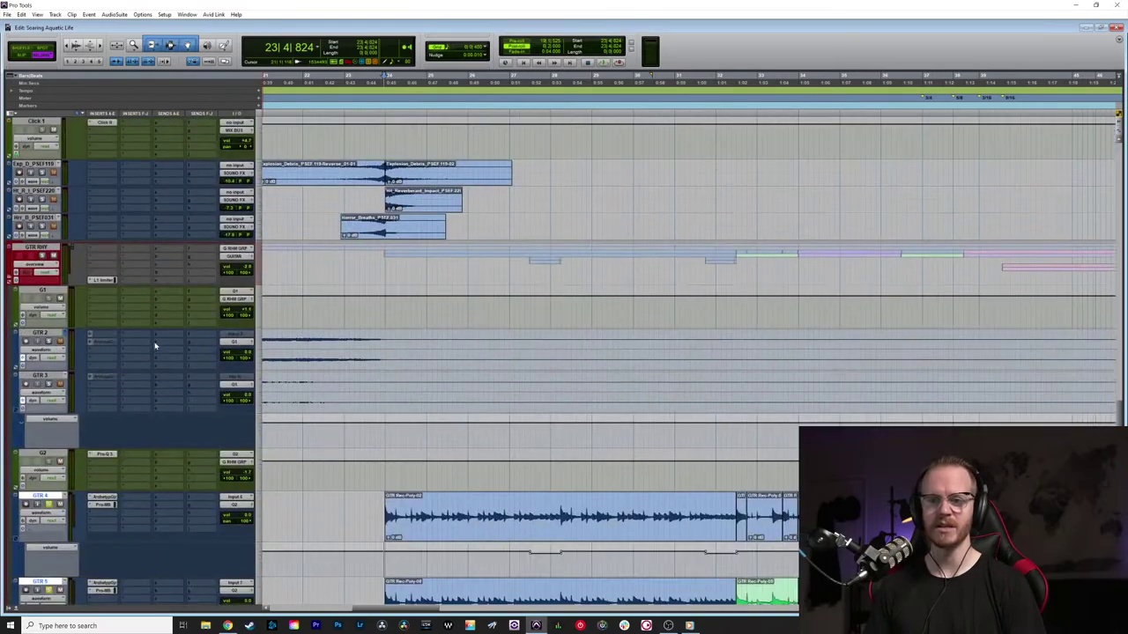
scroll(154, 346, down, 3)
Step: Open the Pro-Q 3 on the GUITAR bus to view its low cut and dynamic band, and close it
scroll(156, 376, up, 15)
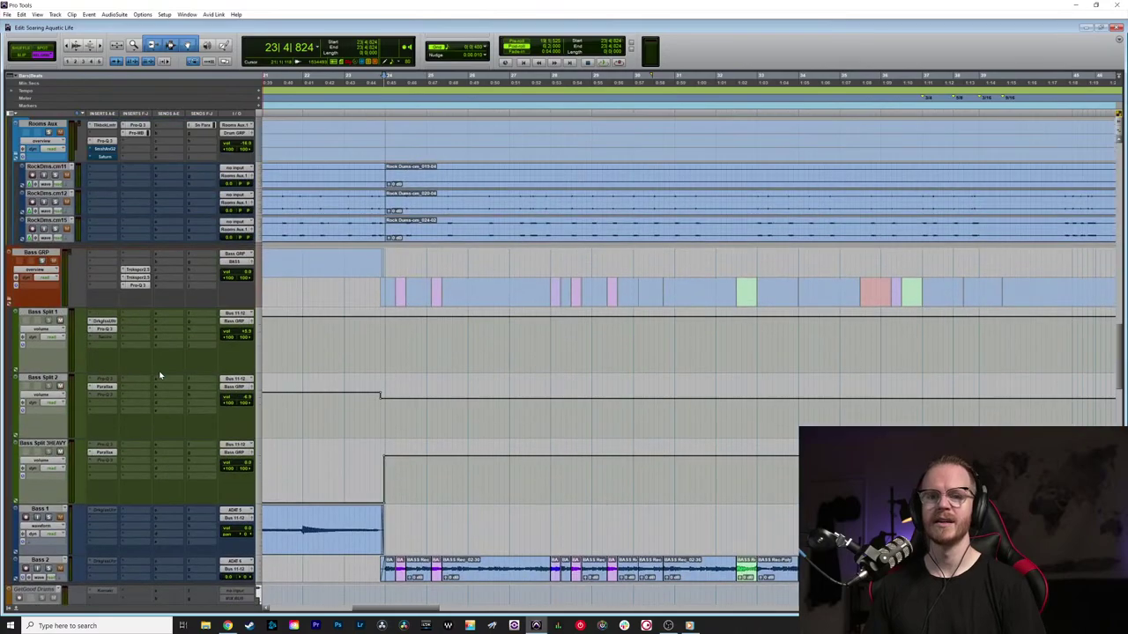
scroll(160, 374, up, 10)
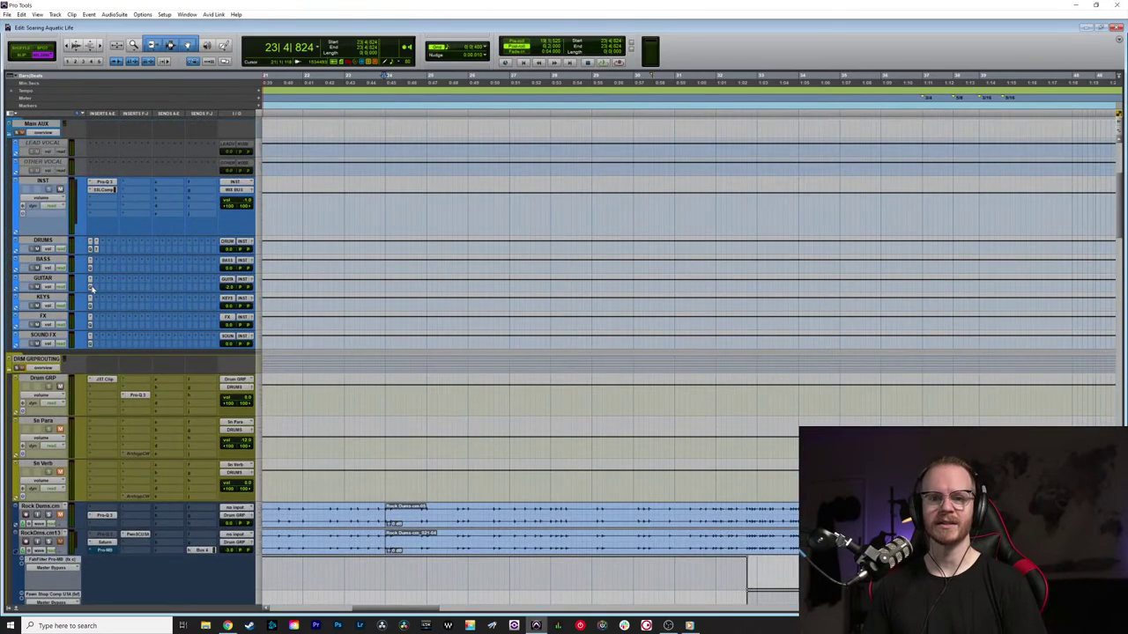
click(89, 287)
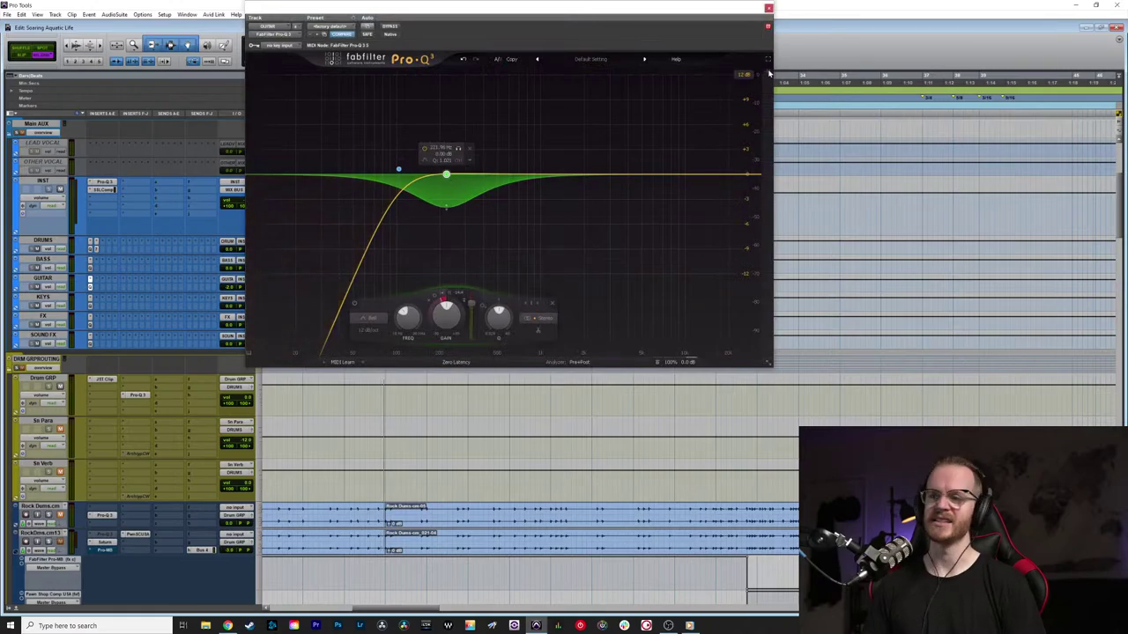
click(767, 9)
Step: Examine the rhythm guitar tracks from G1 down to GTR 8 across the full song timeline
scroll(473, 427, down, 12)
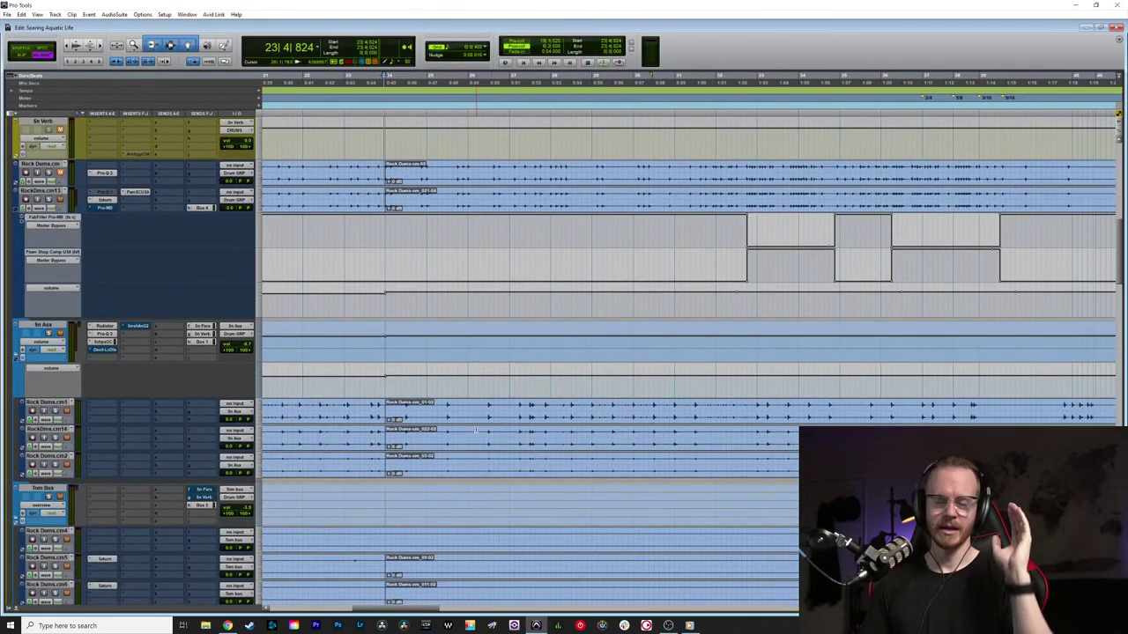
scroll(472, 427, down, 15)
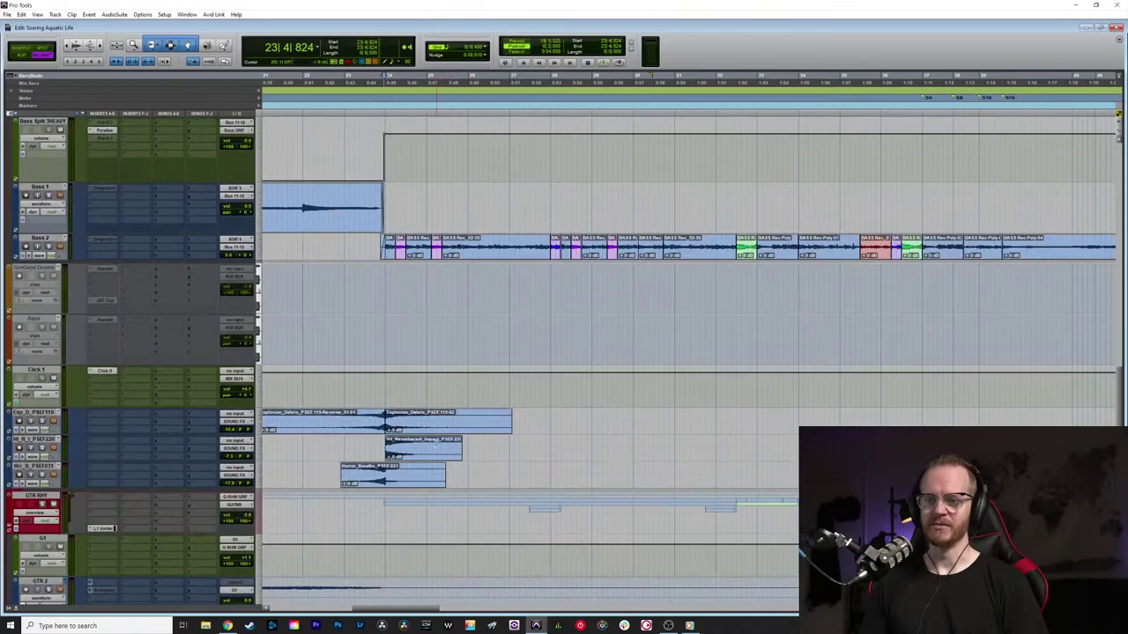
scroll(434, 442, down, 5)
scroll(435, 442, down, 3)
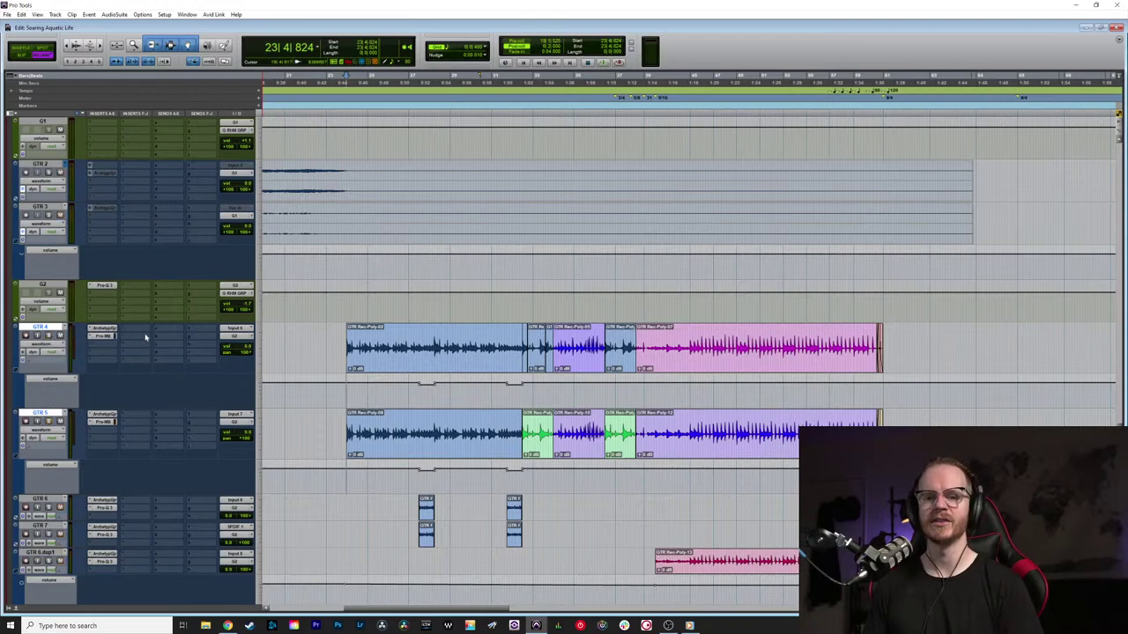
scroll(349, 332, left, 5)
key(r)
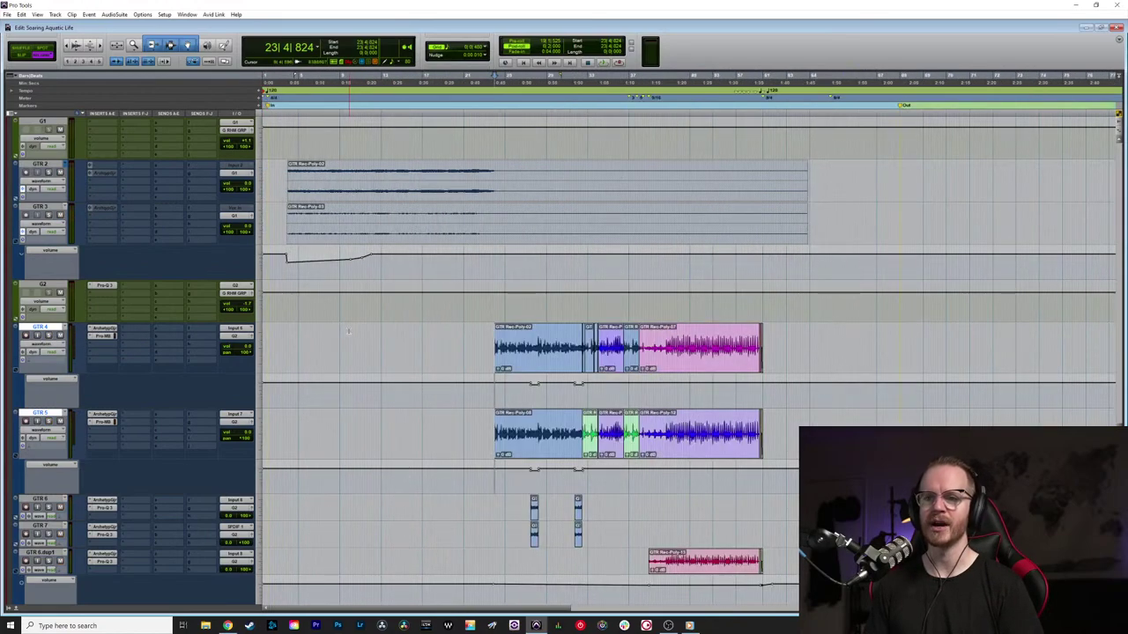
scroll(379, 336, down, 2)
scroll(379, 336, down, 3)
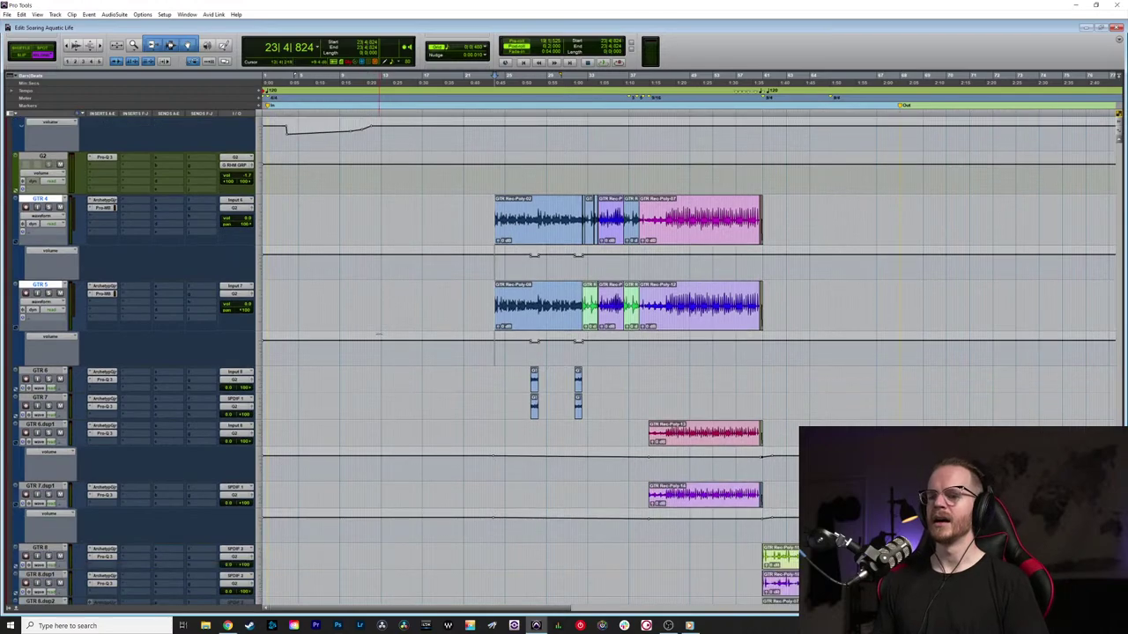
Step: Open the Archetype Gojira amp sim on GTR 4 and solo the GTR 4 and GTR 5 pair
scroll(379, 344, up, 3)
scroll(380, 348, down, 1)
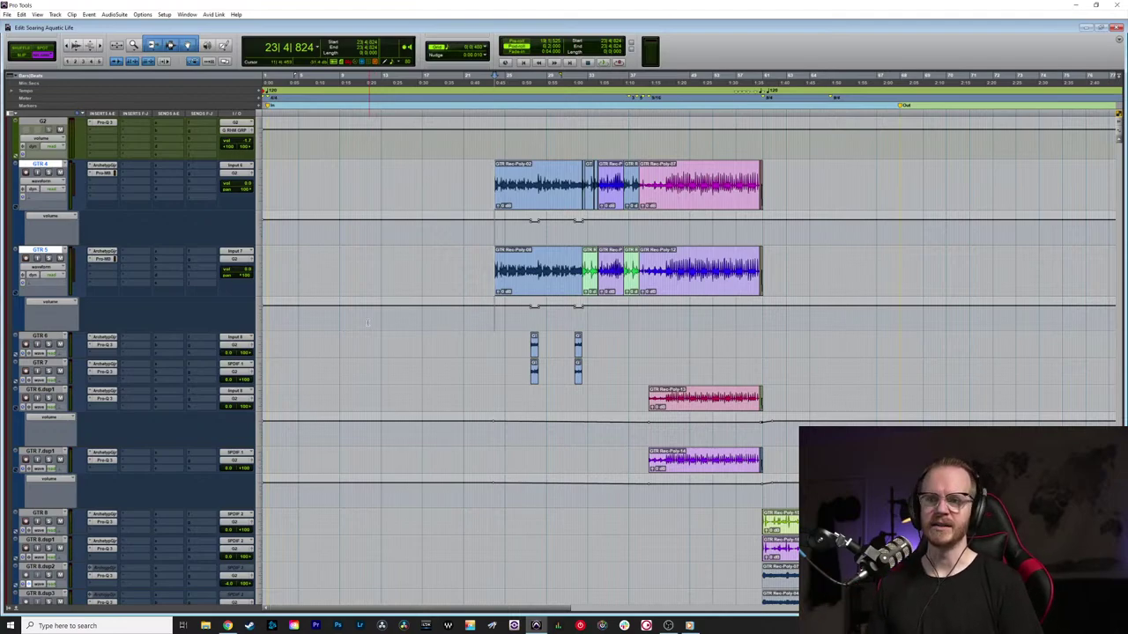
key(ctrl+])
key(ctrl+])
scroll(592, 194, right, 3)
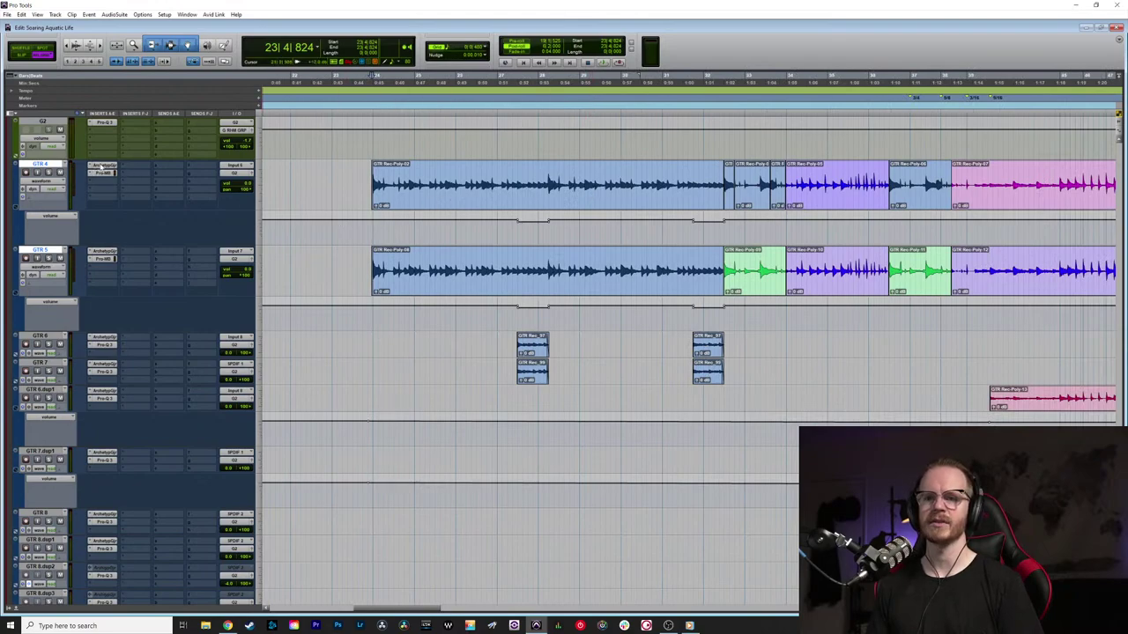
click(103, 166)
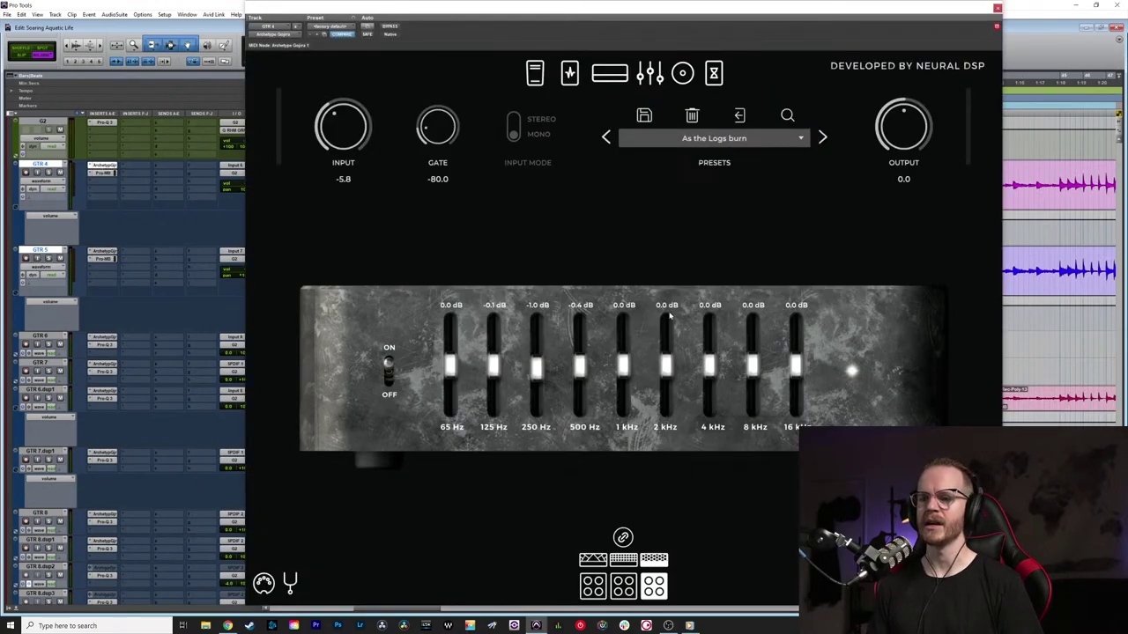
click(49, 259)
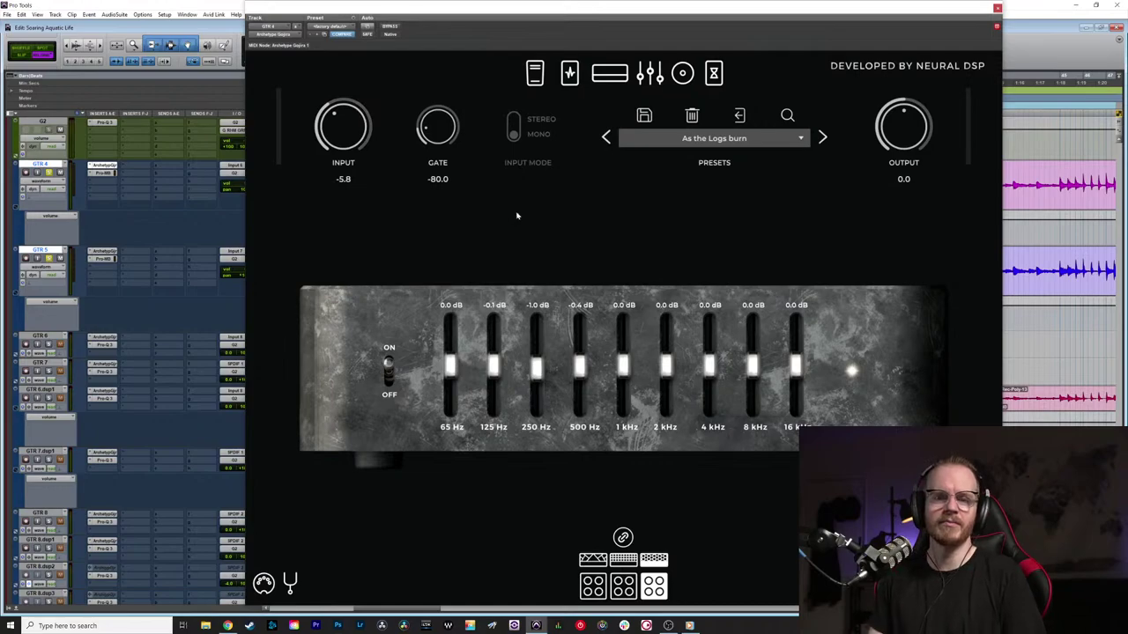
Step: Compare GTR 4's cabinet tone with the second Dynamic 57 microphone on and off during unsoloed playback, ending with it off
click(682, 74)
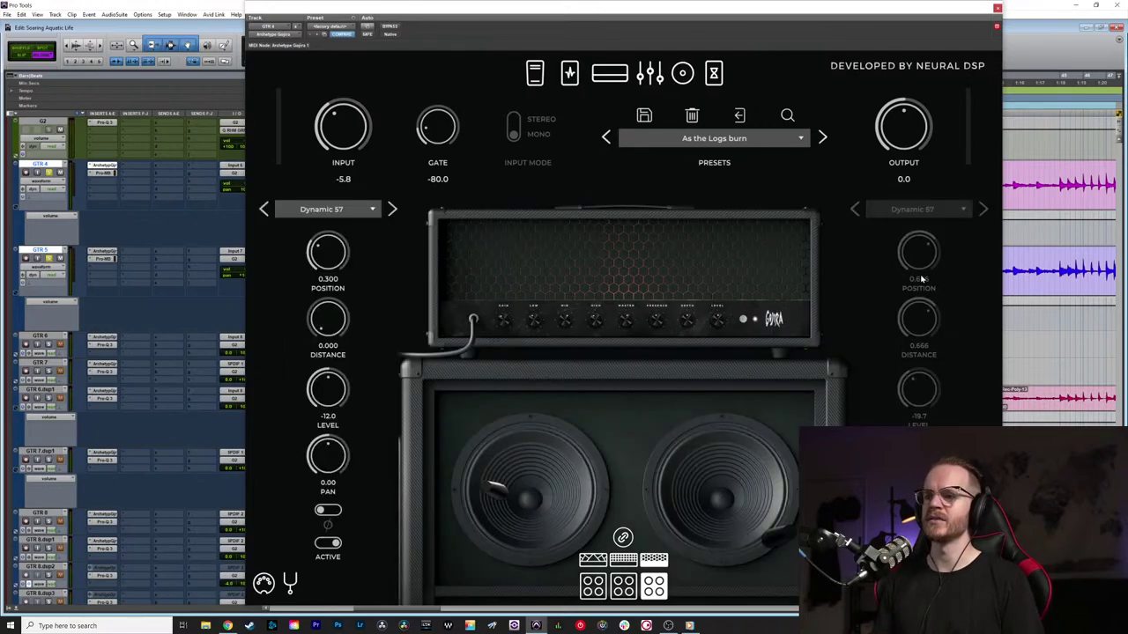
click(918, 542)
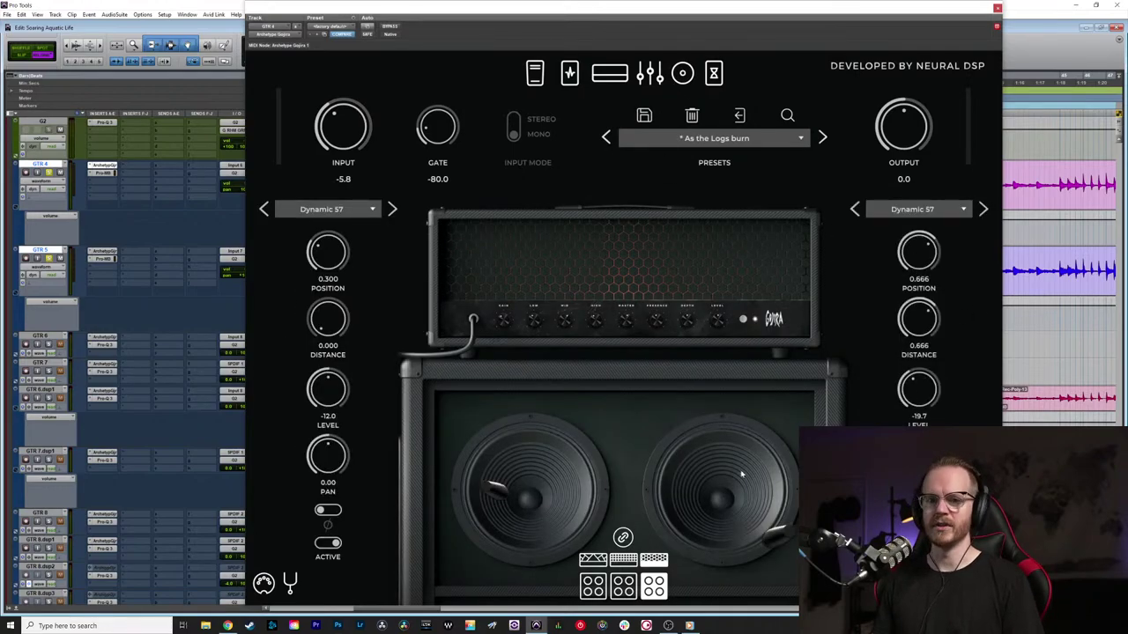
click(49, 259)
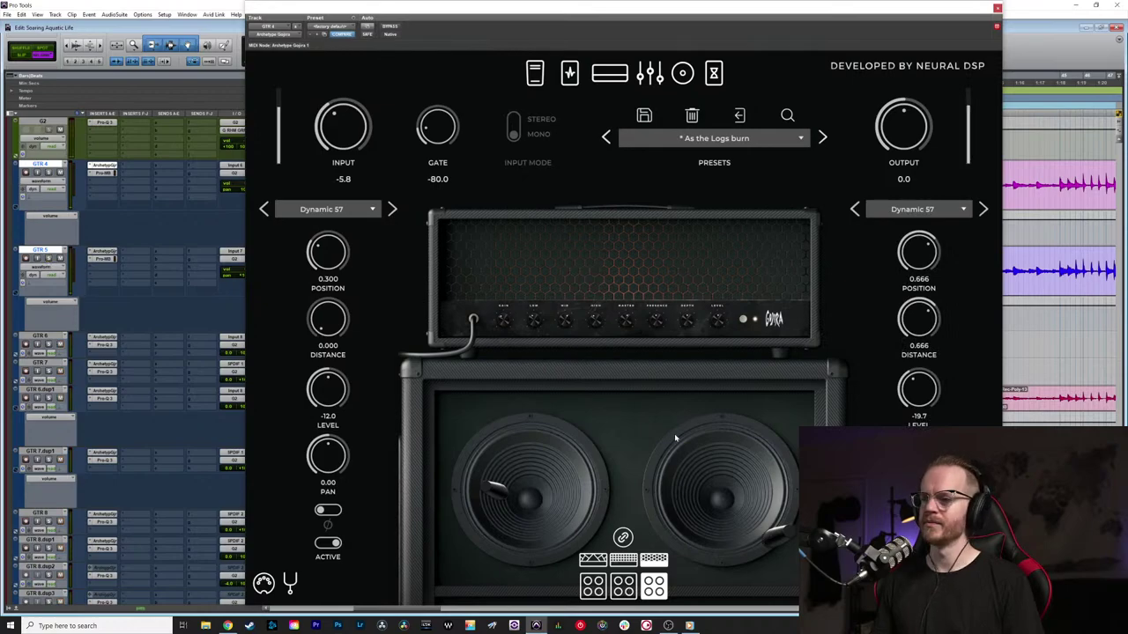
click(918, 542)
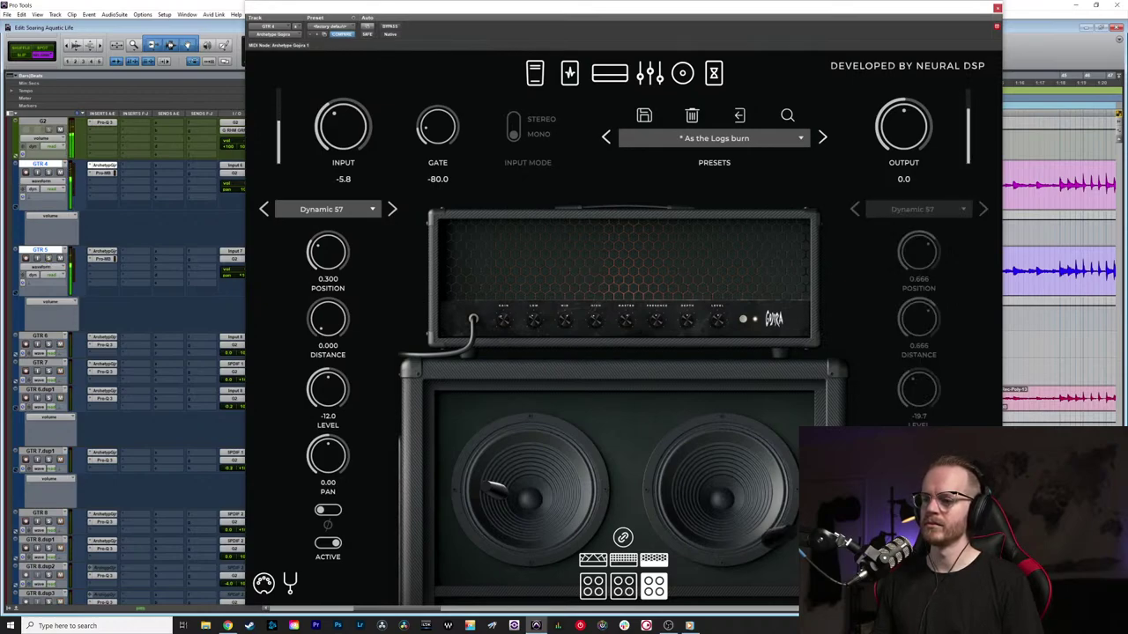
click(918, 542)
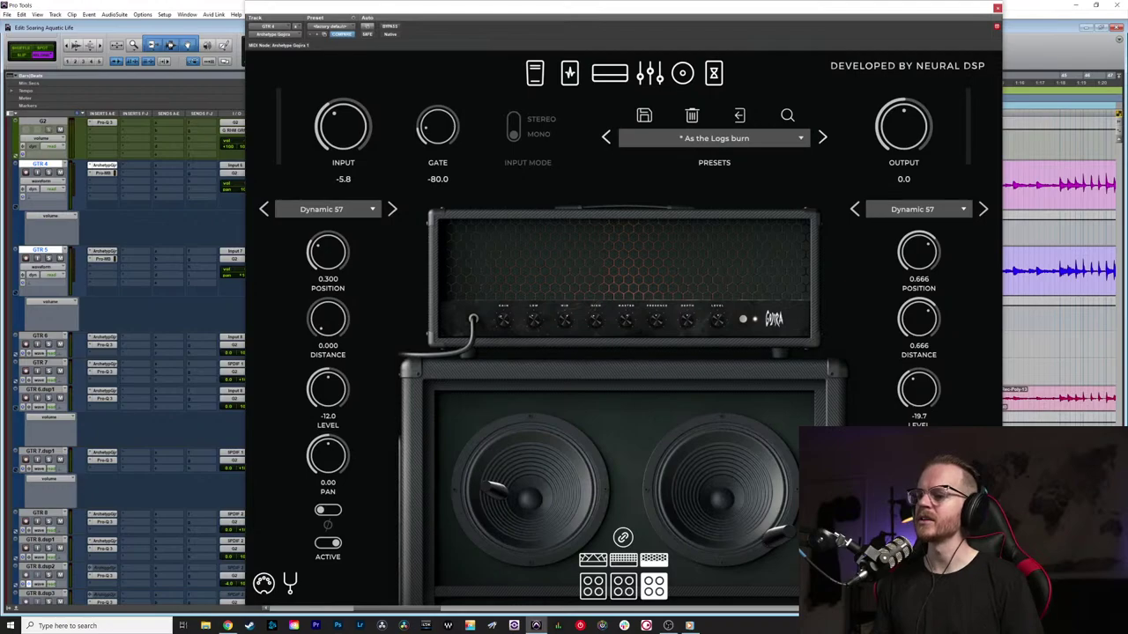
click(918, 542)
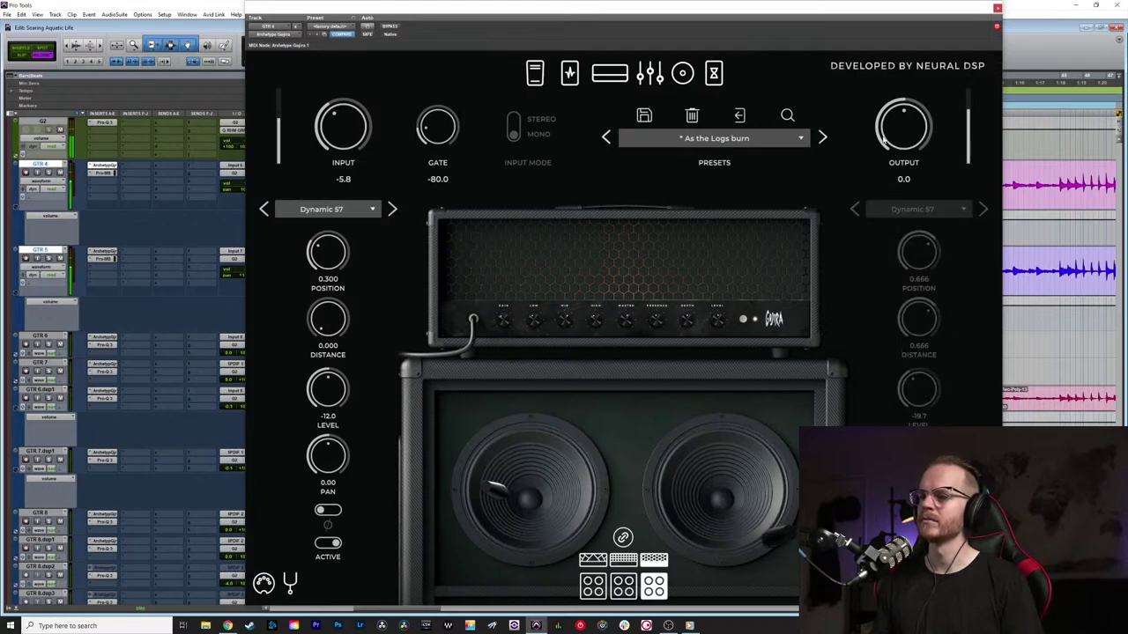
Step: Raise the GTR 4 amp sim's output level to 2.3 and close the plugin window
drag(901, 134, 902, 125)
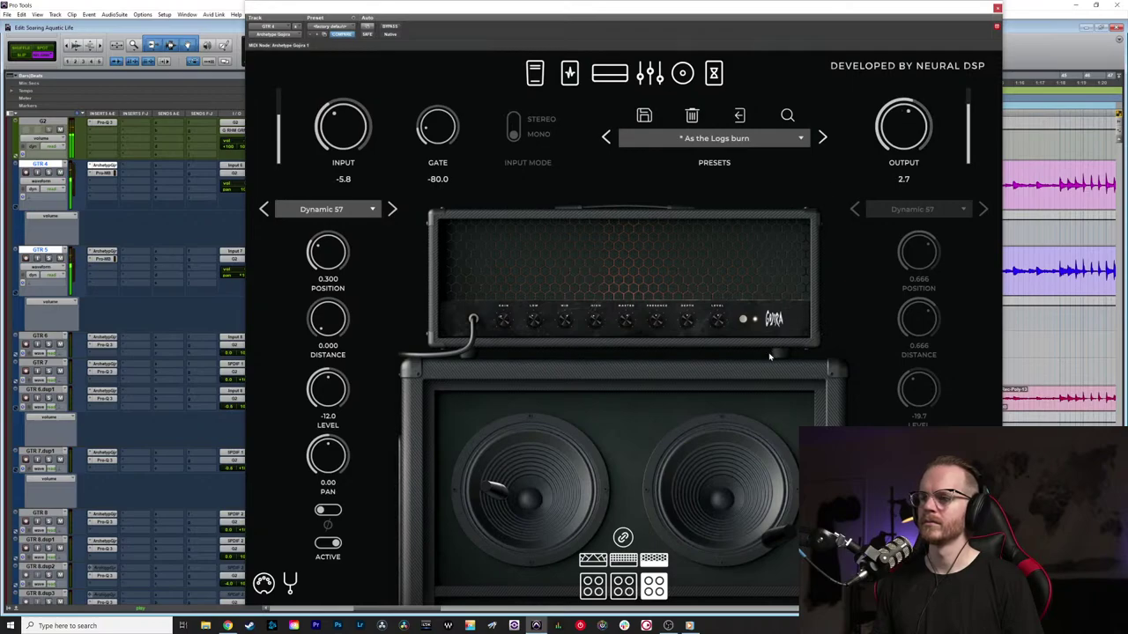
double_click(902, 134)
drag(914, 132, 910, 126)
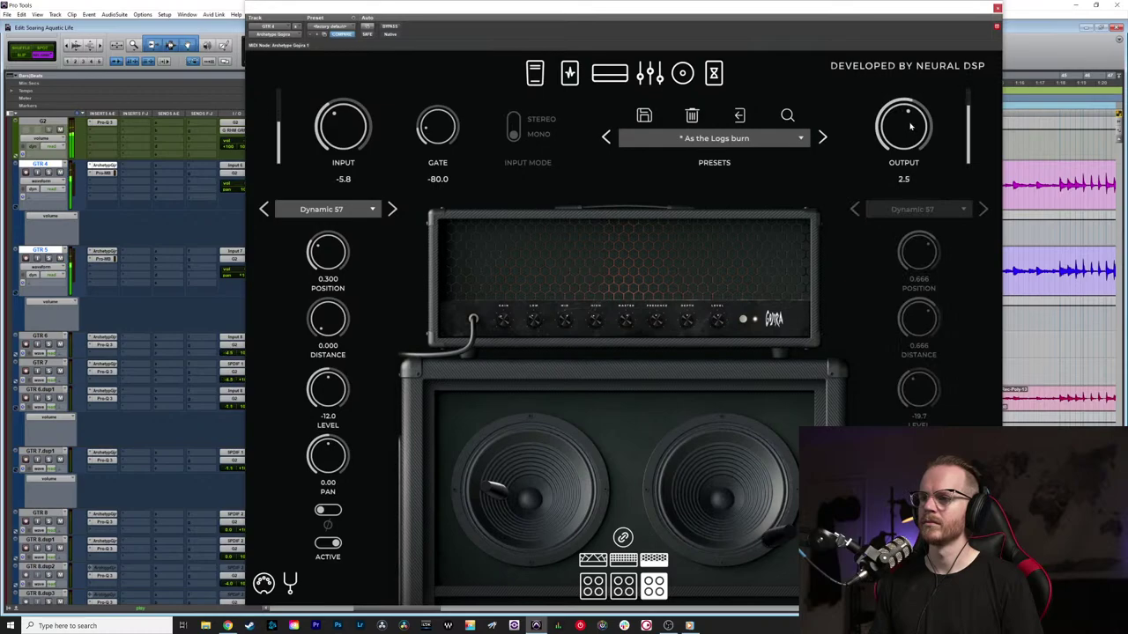
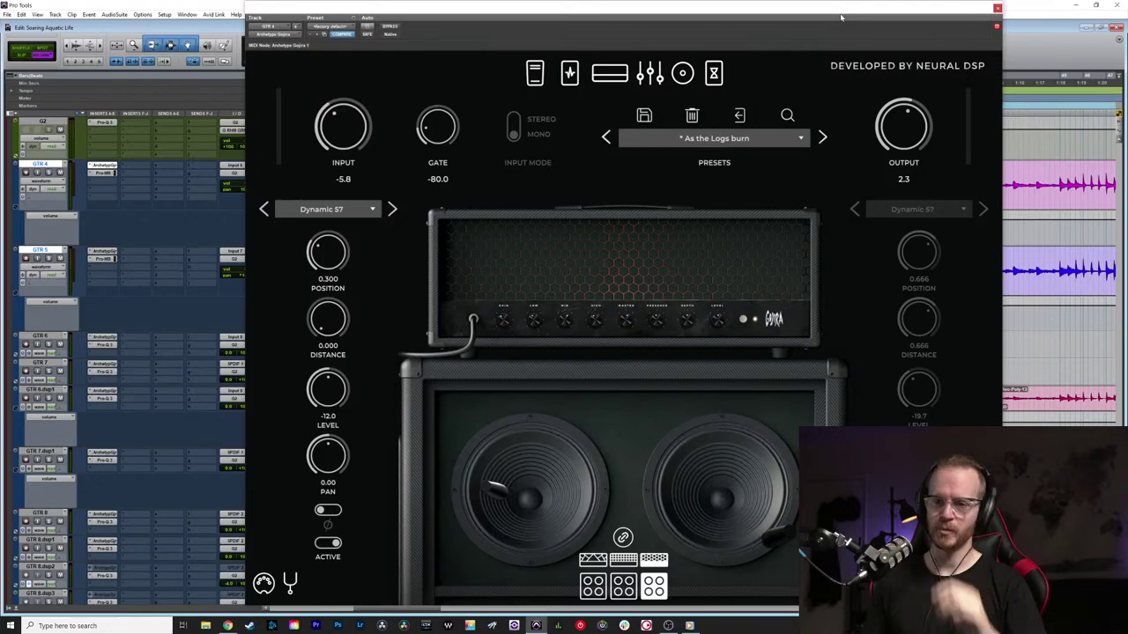
click(997, 8)
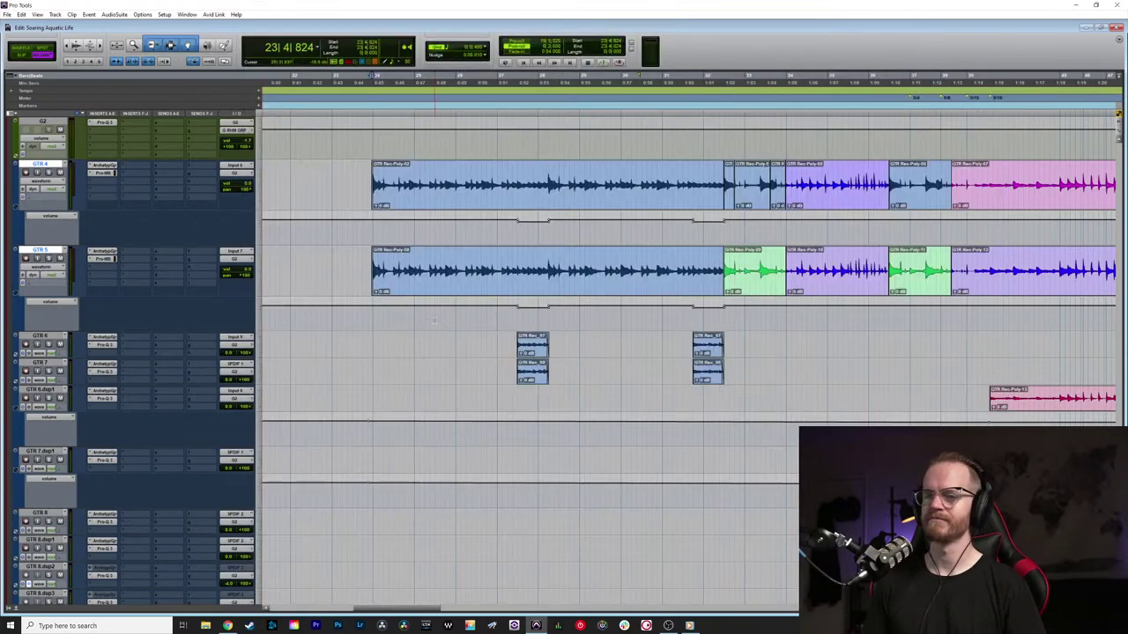
Step: Open Archetype Gojira on the GTR LIVE track and bypass that track's other active amp-sim inserts
scroll(254, 410, down, 10)
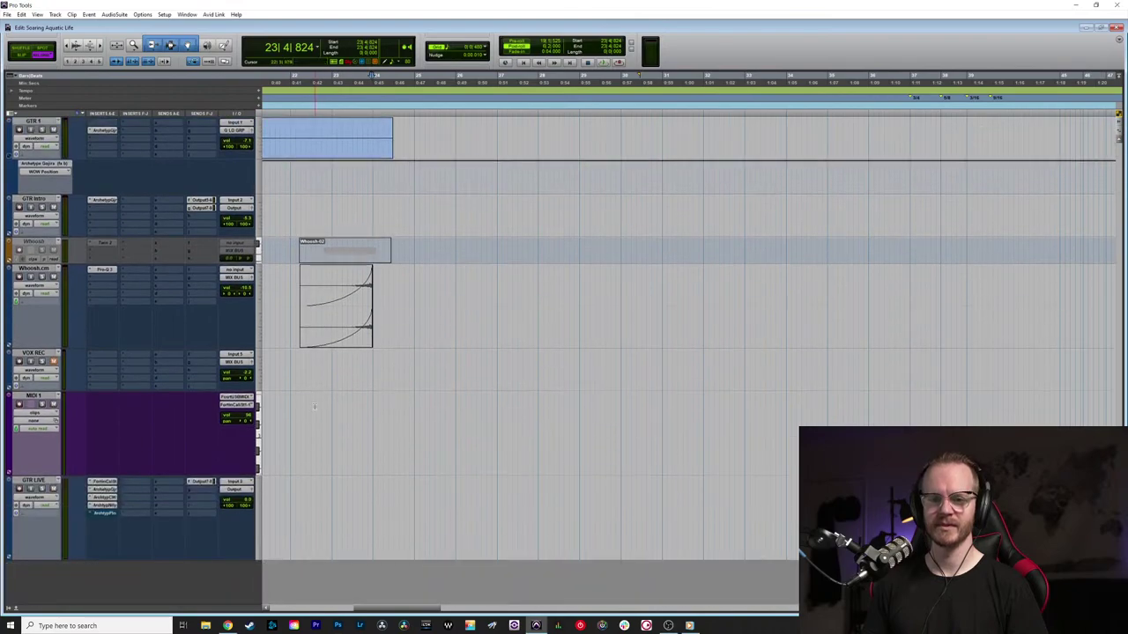
click(36, 481)
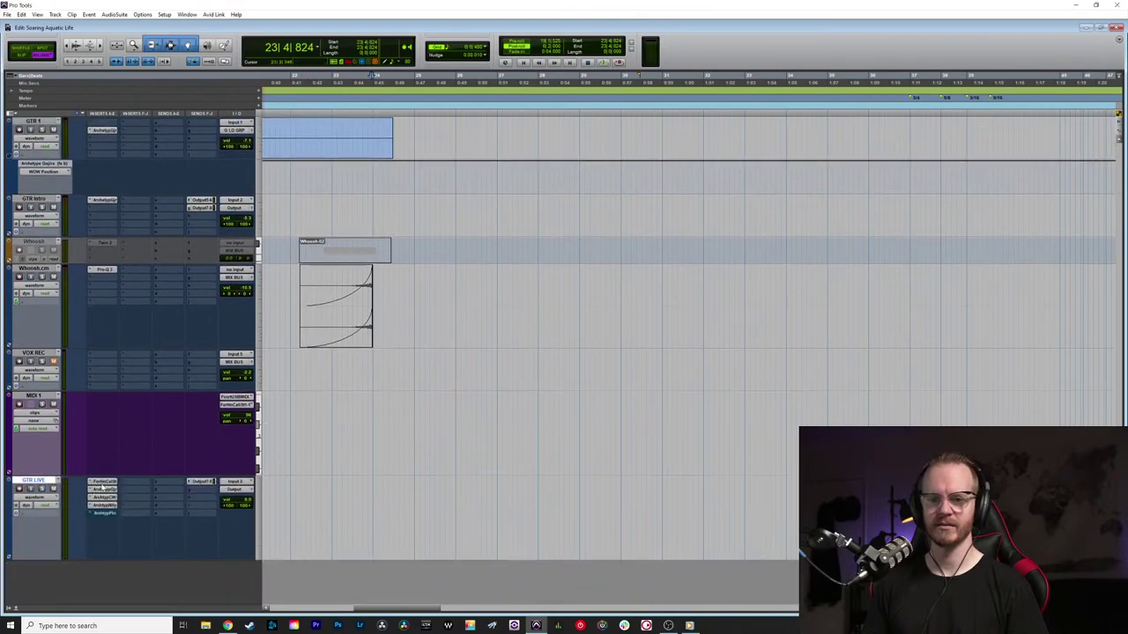
right_click(104, 484)
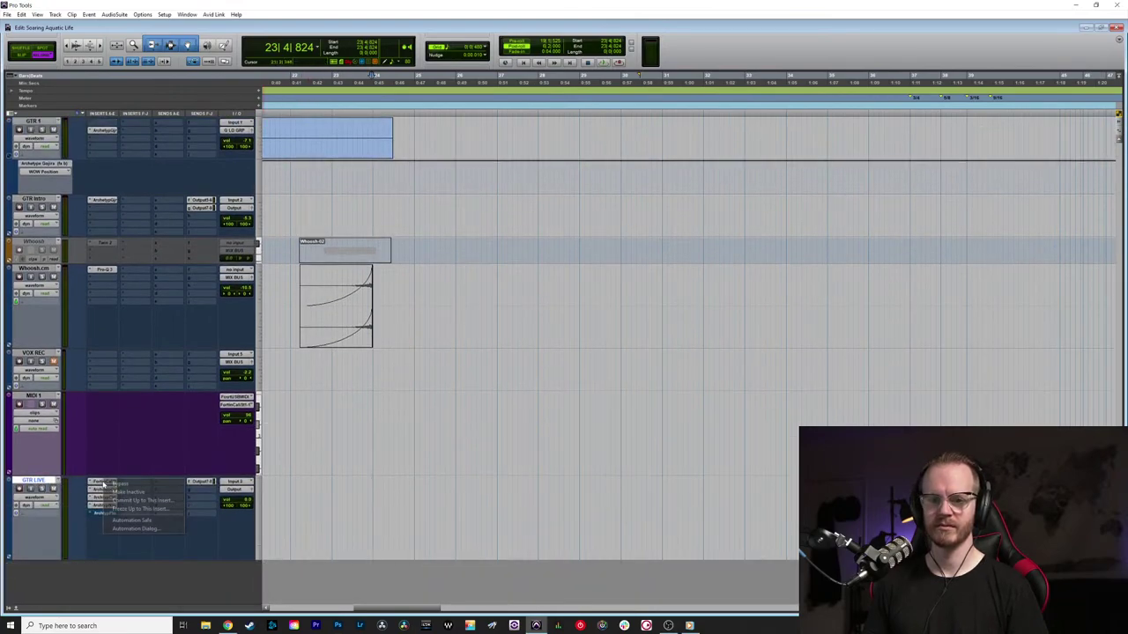
key(Escape)
click(104, 490)
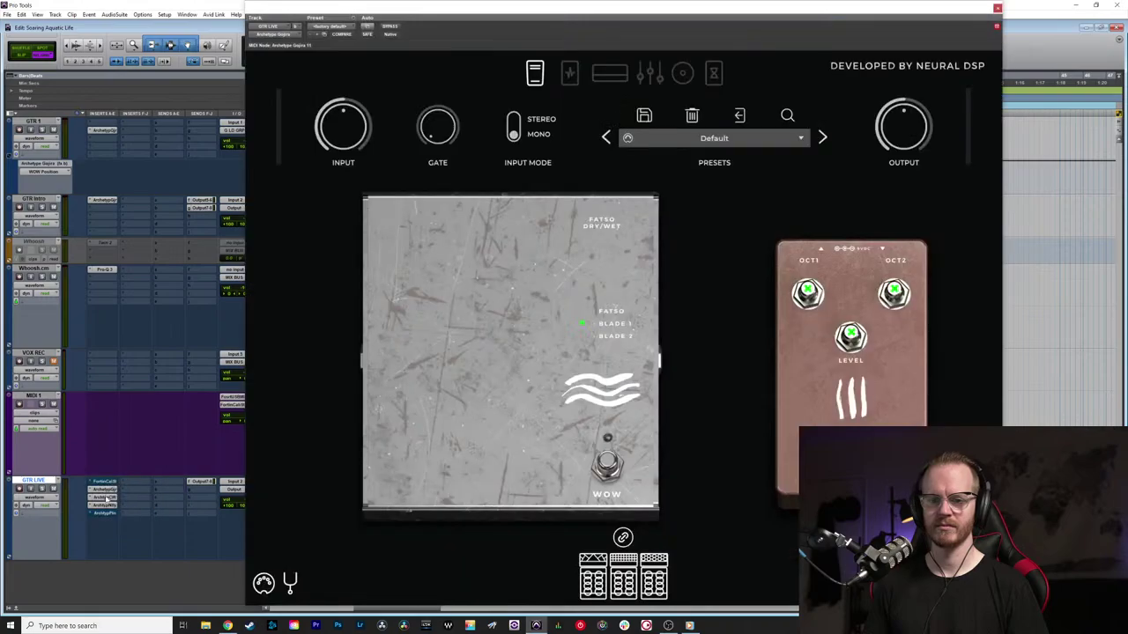
right_click(107, 498)
key(Escape)
right_click(103, 502)
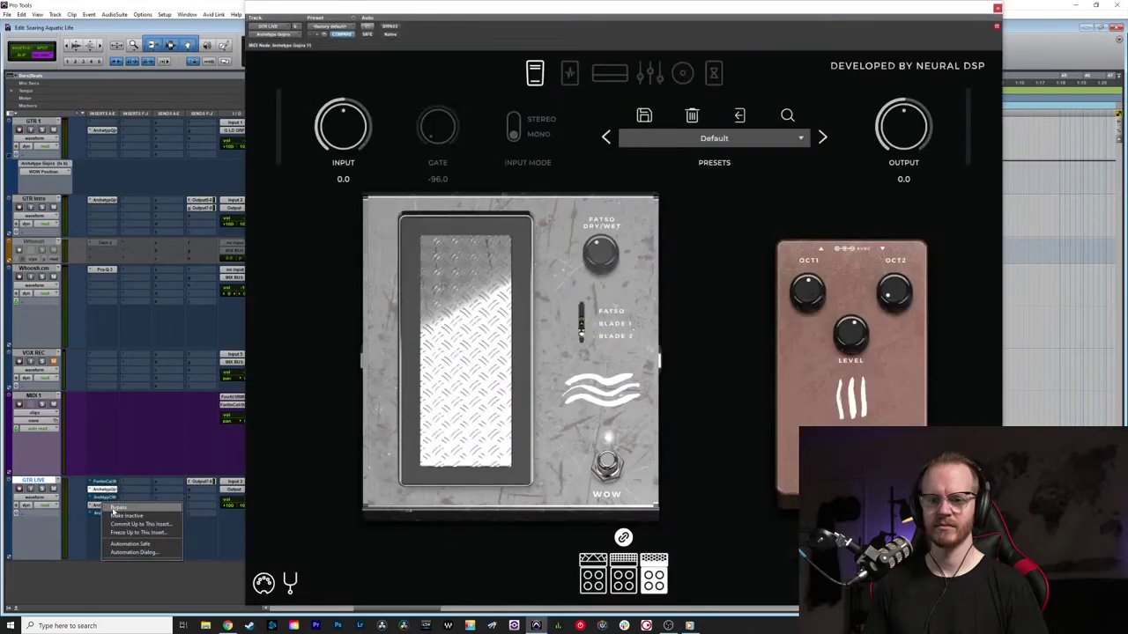
click(113, 509)
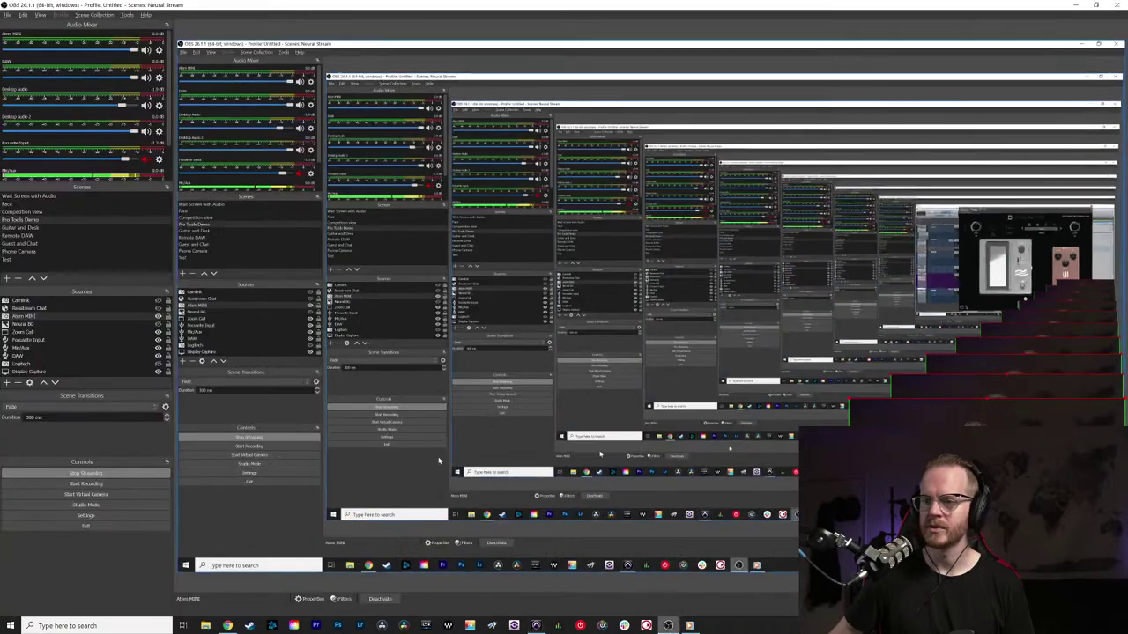
Step: Check the audio source levels in the OBS mixer and return to Pro Tools
click(668, 625)
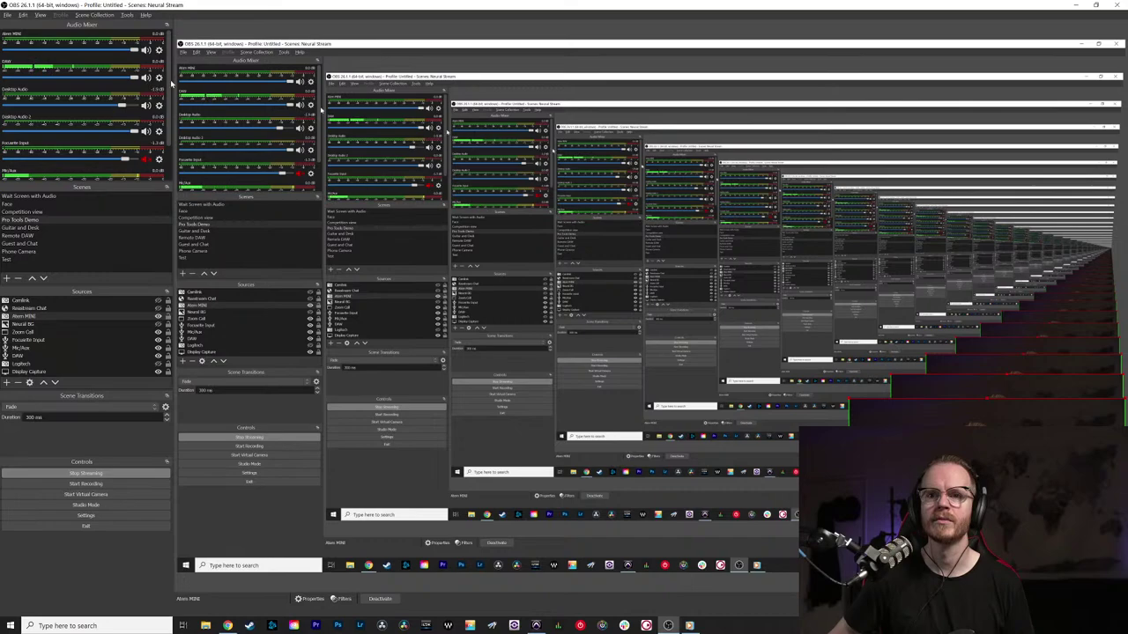
scroll(166, 115, down, 2)
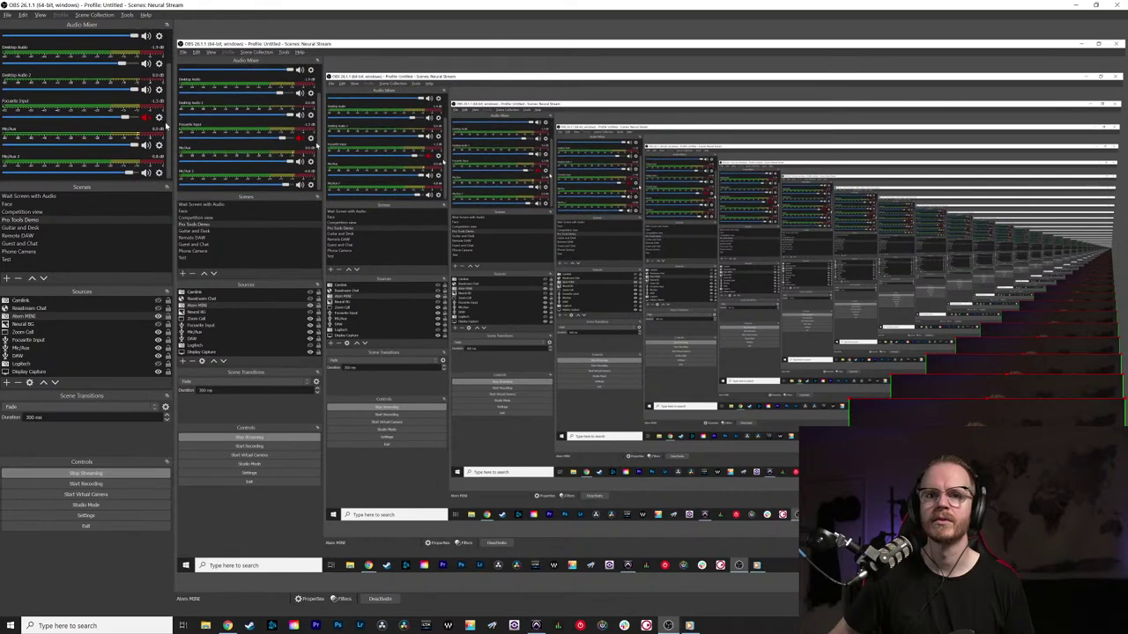
scroll(166, 124, up, 2)
key(alt+Tab)
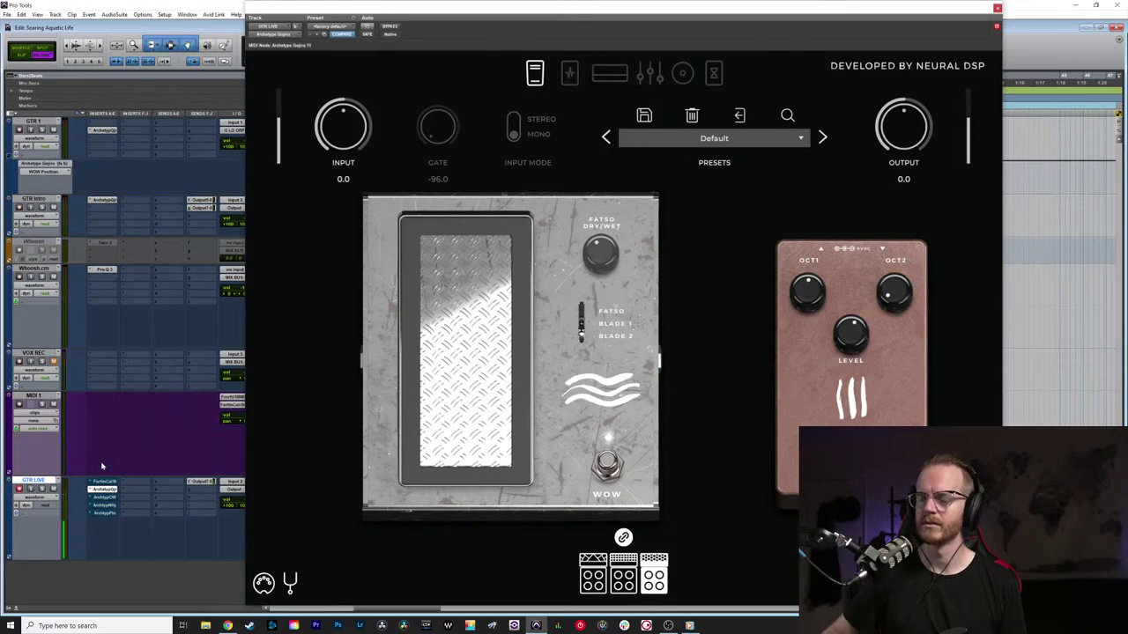
Step: Load the Default preset in GTR LIVE's Archetype Gojira and set the cabinet's second microphone to Dynamic 57
click(758, 138)
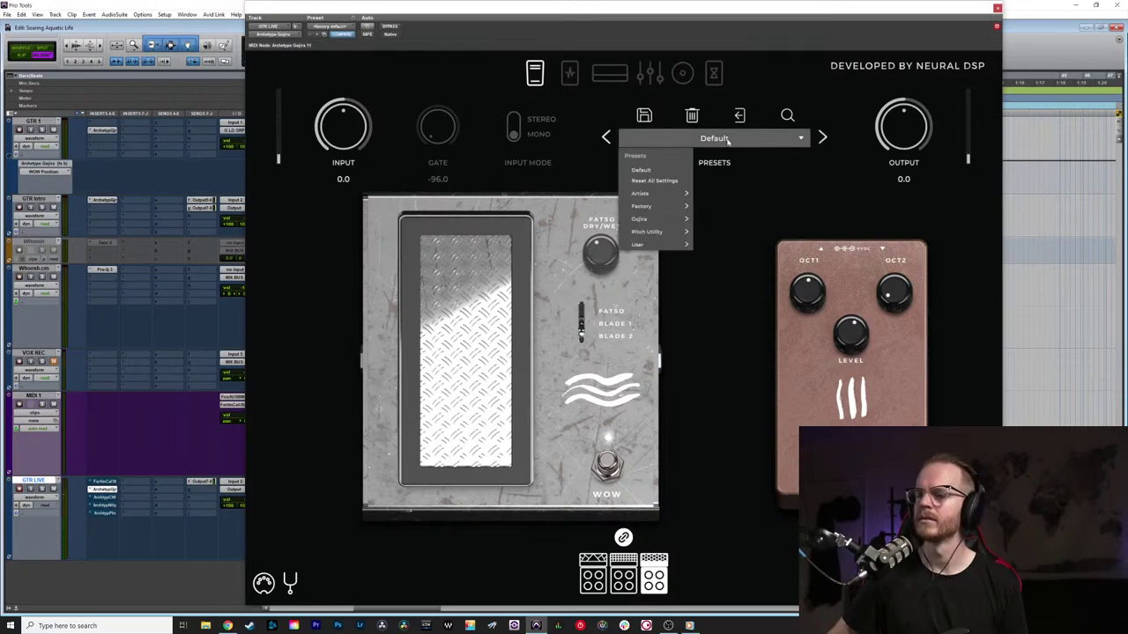
click(676, 167)
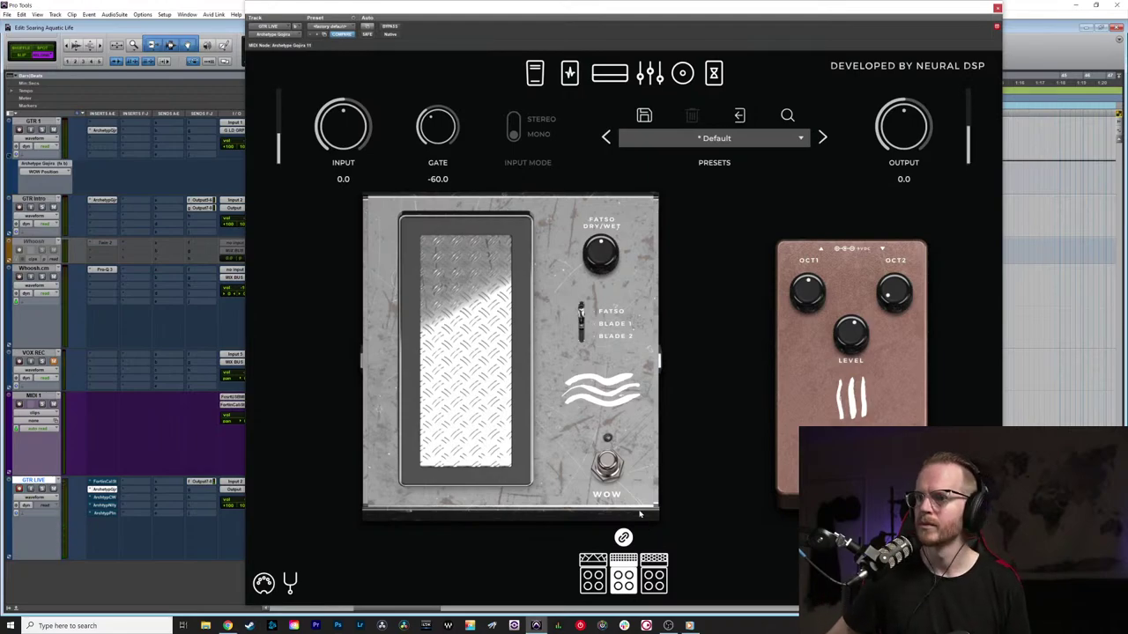
click(683, 72)
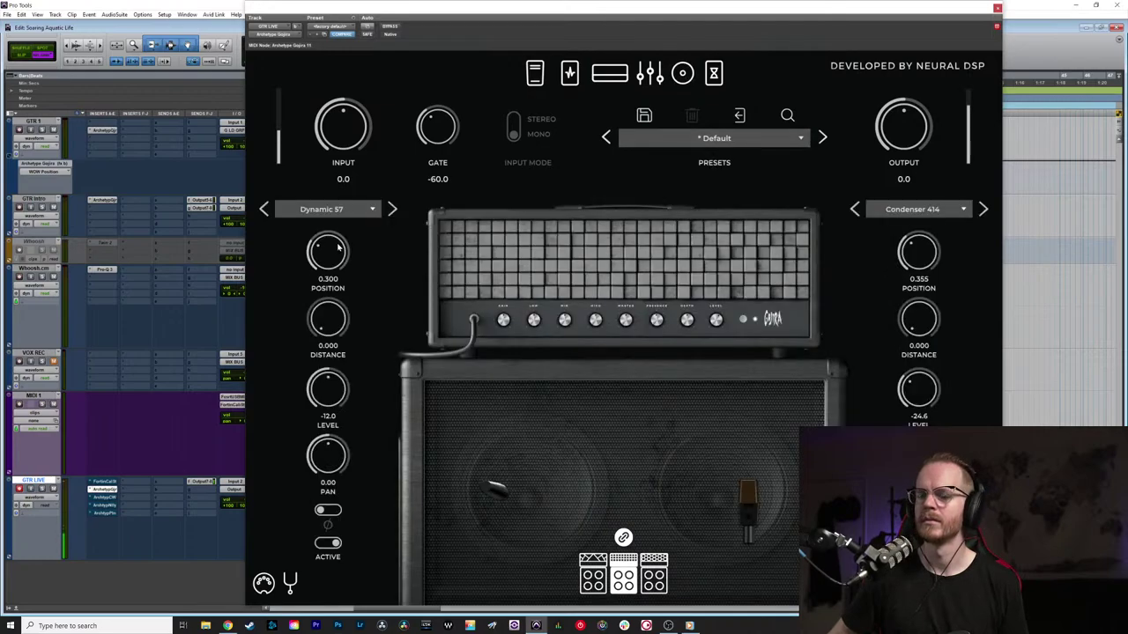
click(949, 212)
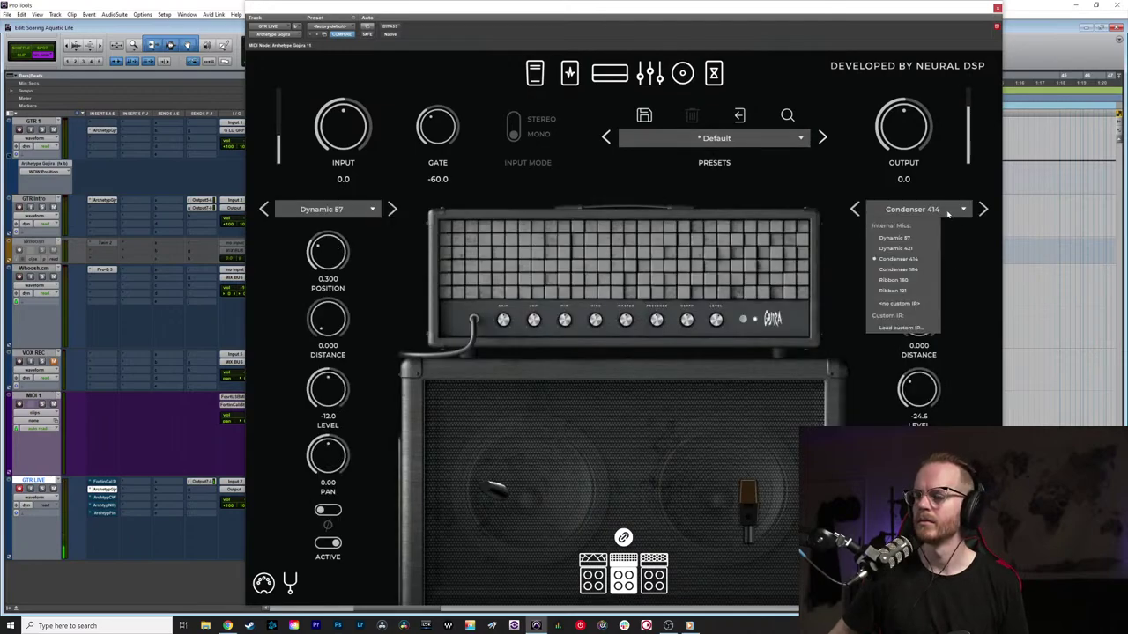
click(898, 238)
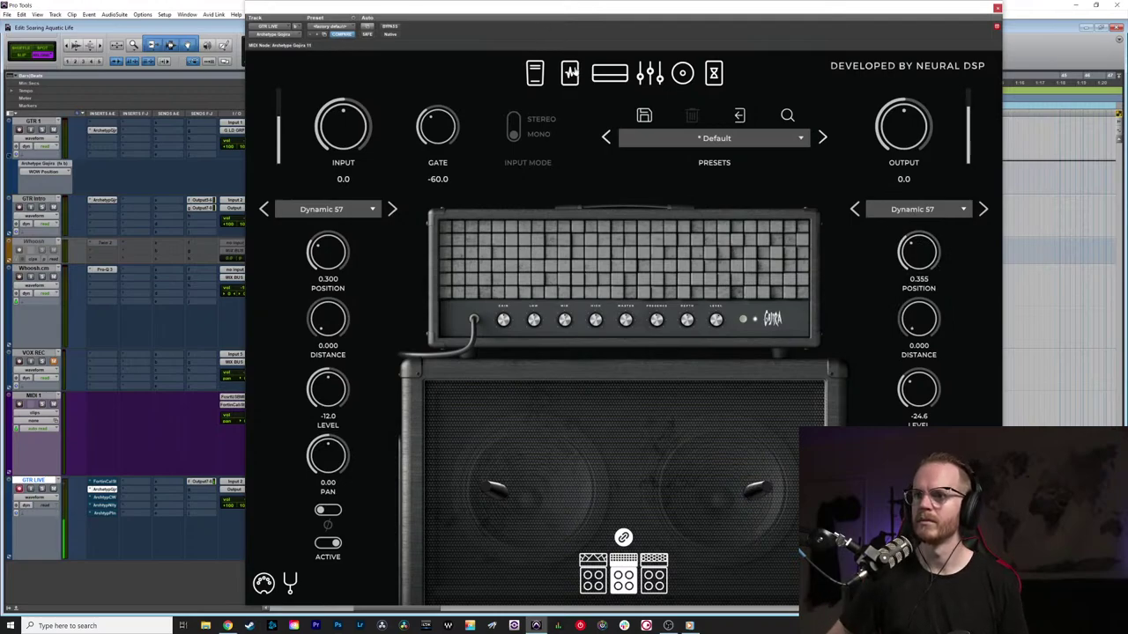
Step: Switch on the OD pedal and bring up the amp head controls
click(569, 73)
click(340, 435)
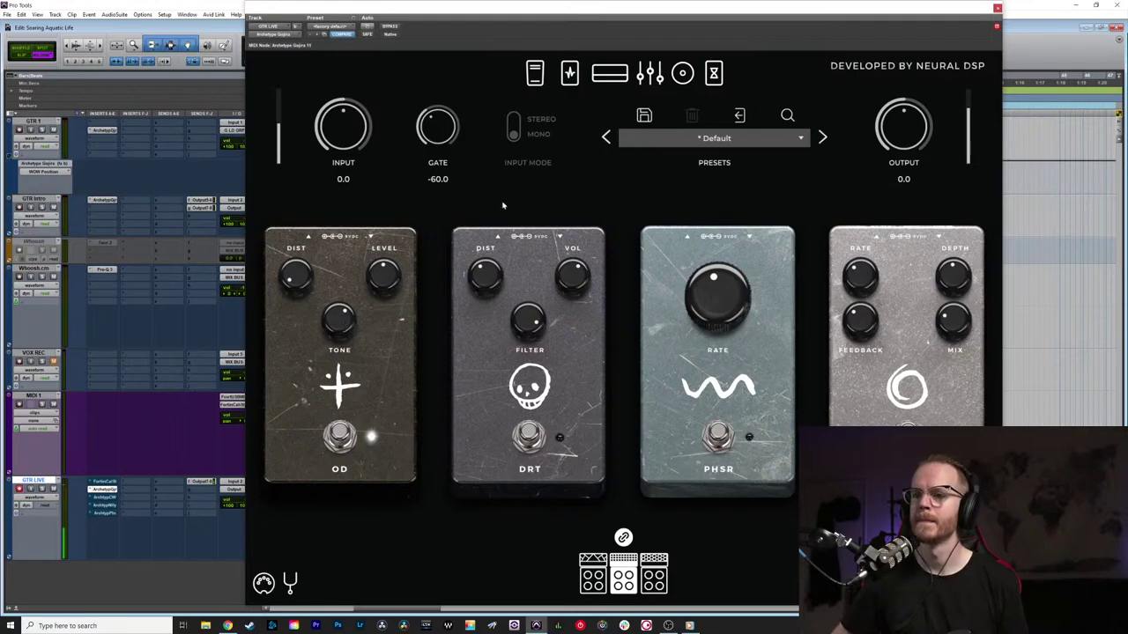
click(609, 74)
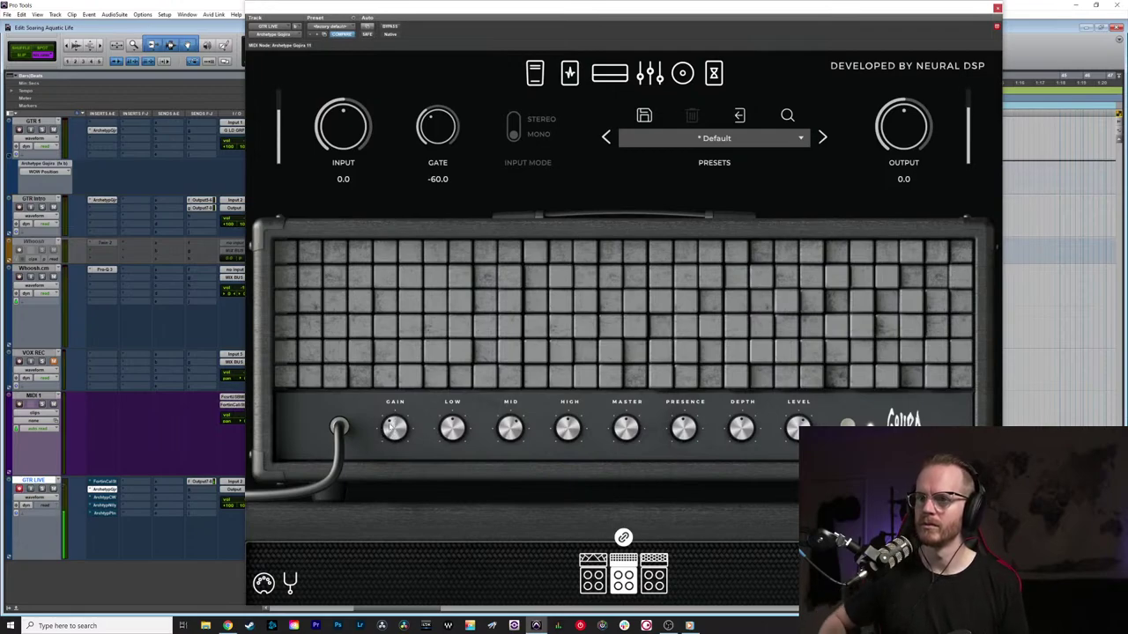
Step: Lower the amp sim's input level to -4.8 and revisit the pedals before returning to the amp head
drag(363, 131, 395, 123)
click(569, 73)
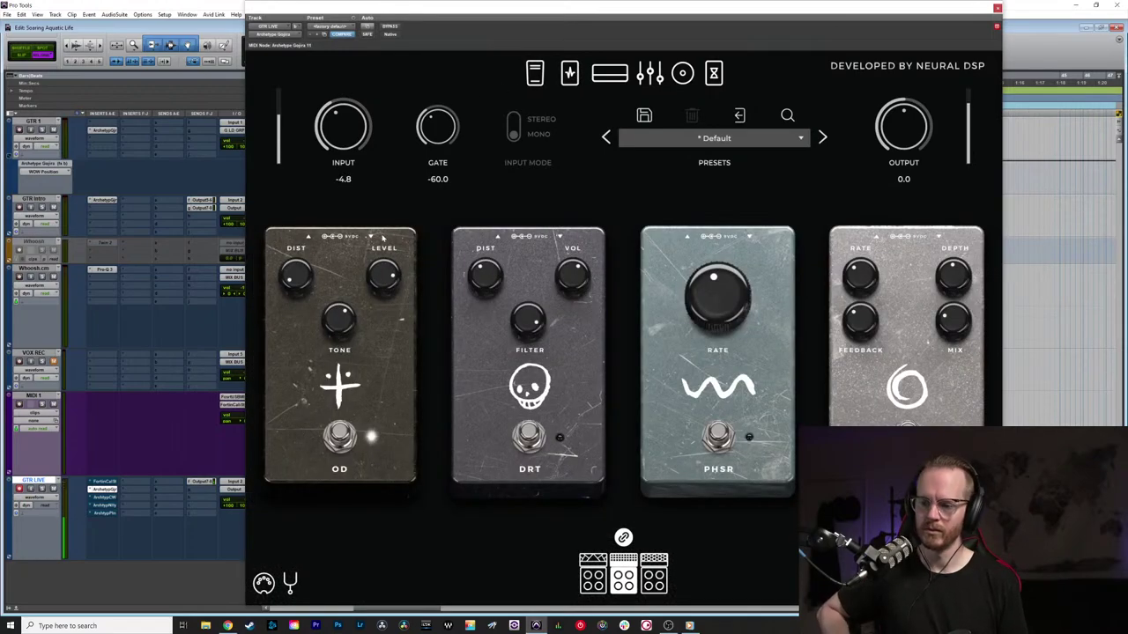
click(609, 73)
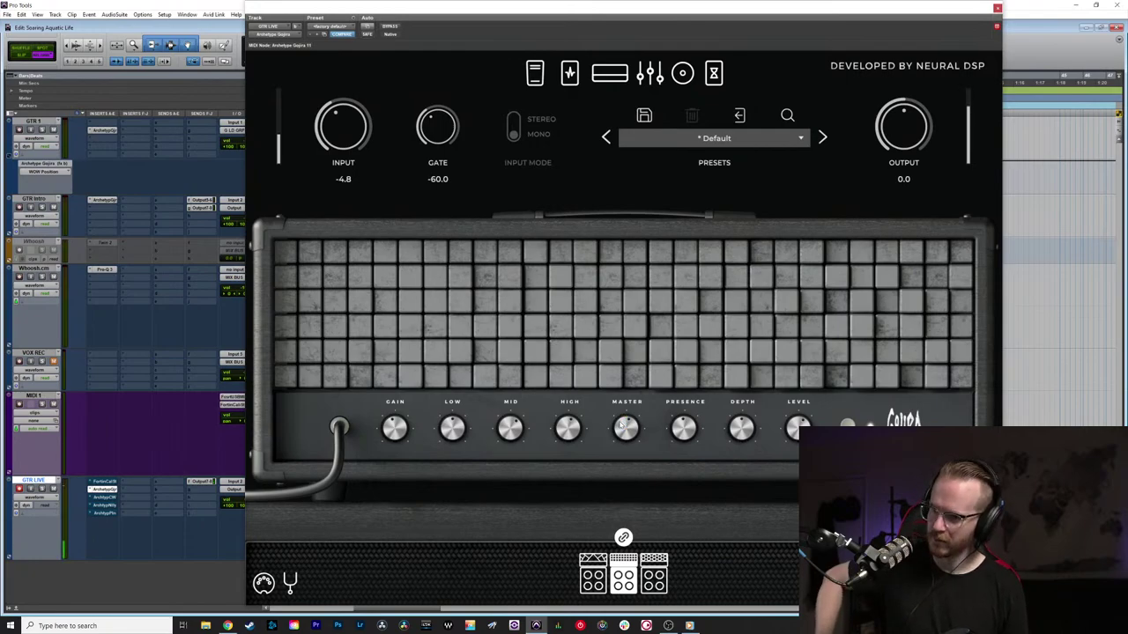
Step: Check the guitar with the built-in tuner, close it, and reset the input level to 0.0
click(296, 581)
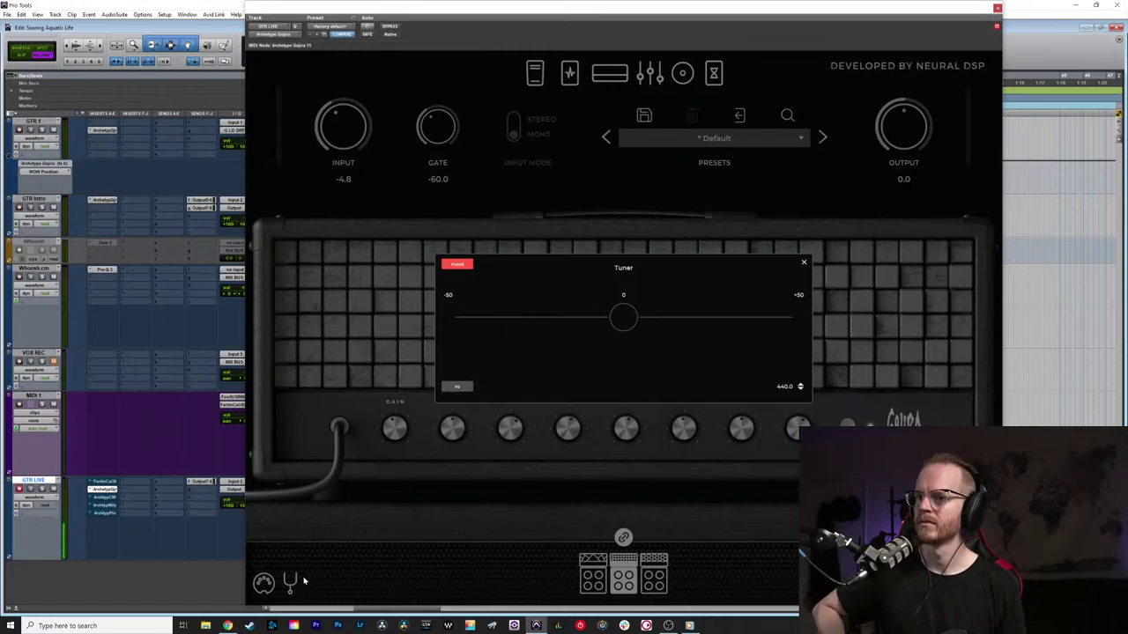
click(427, 499)
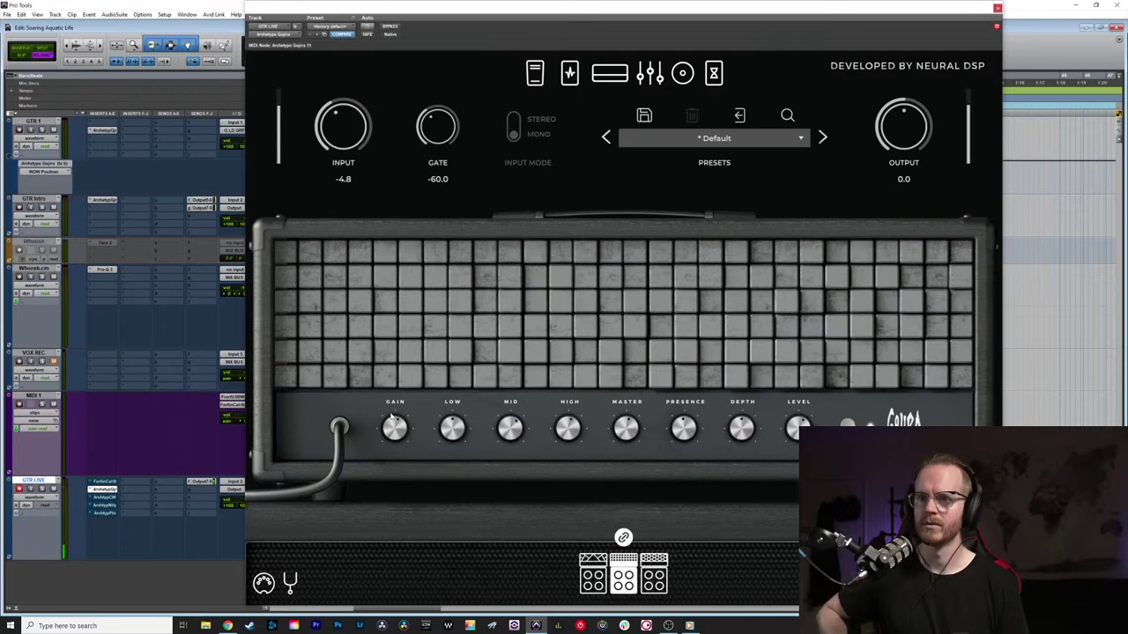
double_click(336, 131)
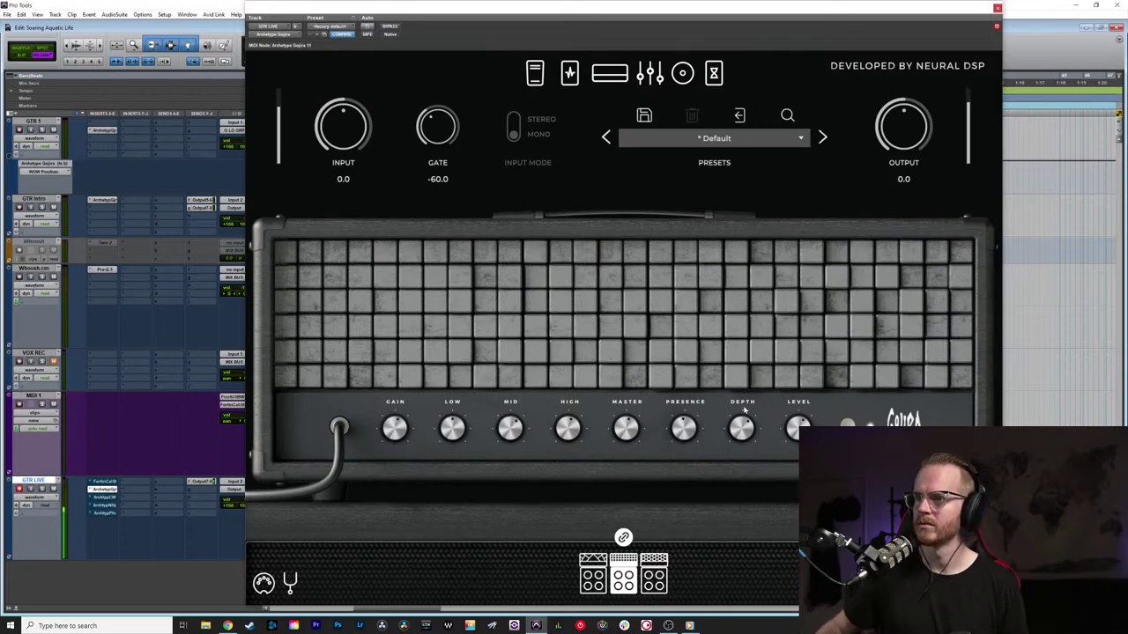
Step: Choose the third amp-and-cabinet rig, deactivate the cabinet's second microphone, and compare the rig with the middle one
click(661, 549)
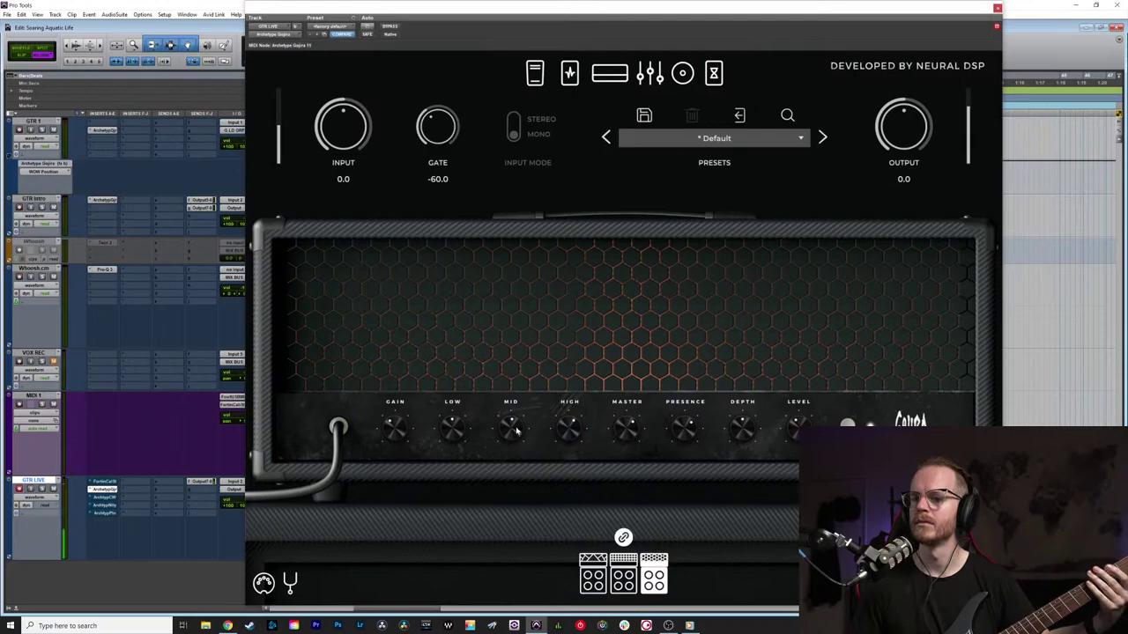
click(682, 74)
click(918, 543)
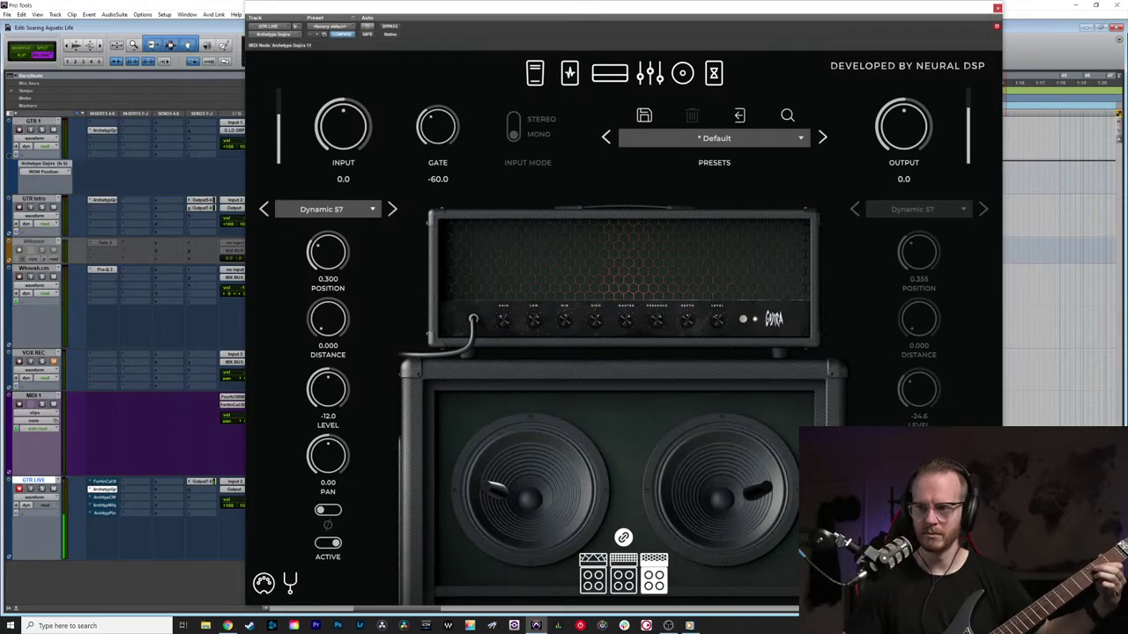
click(634, 564)
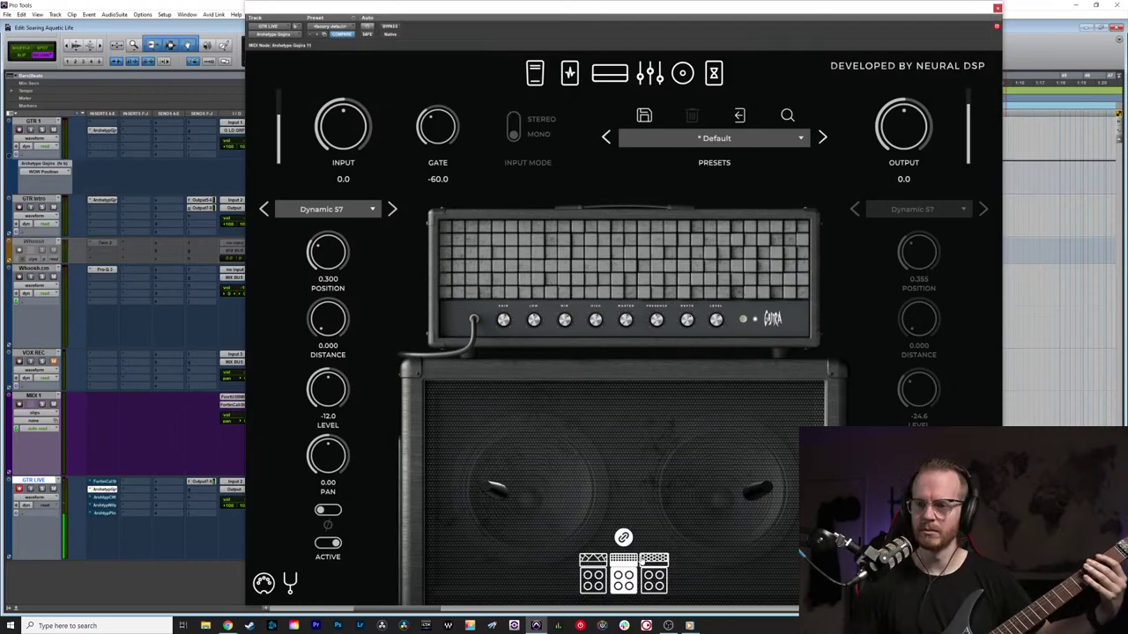
click(660, 563)
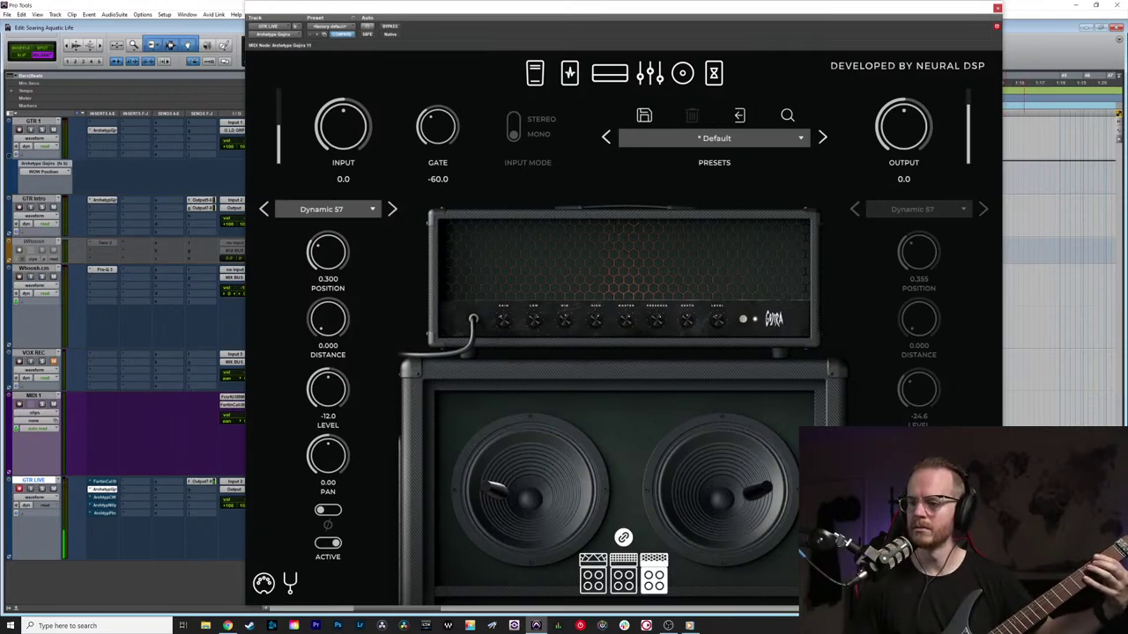
Step: Reactivate the cabinet's second microphone and set its type to Condenser 414
click(916, 210)
click(932, 213)
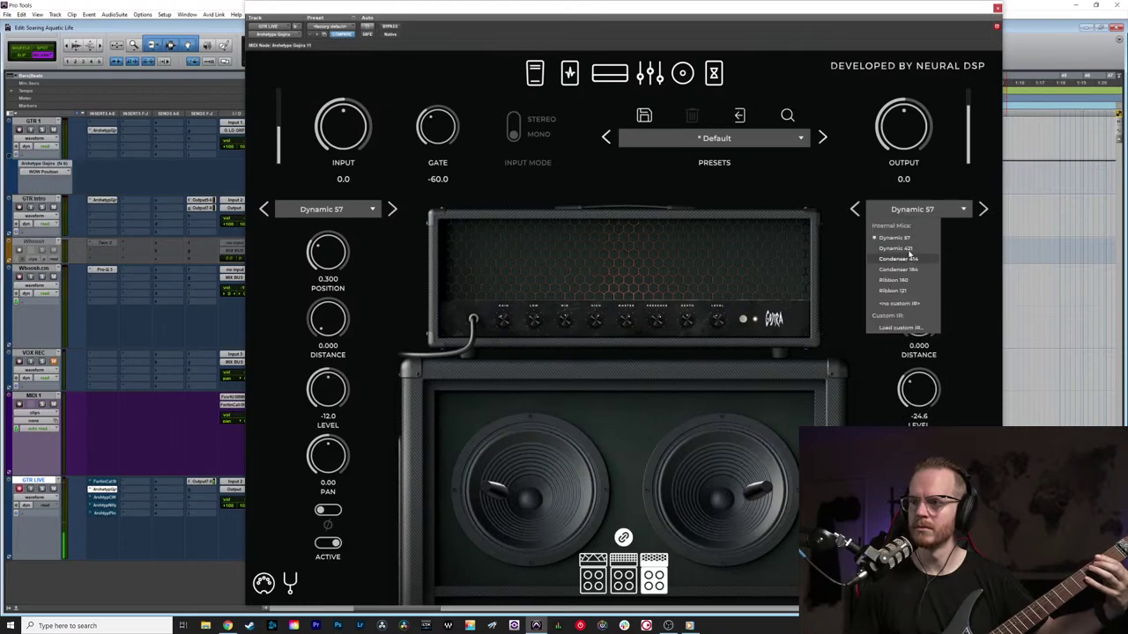
click(907, 259)
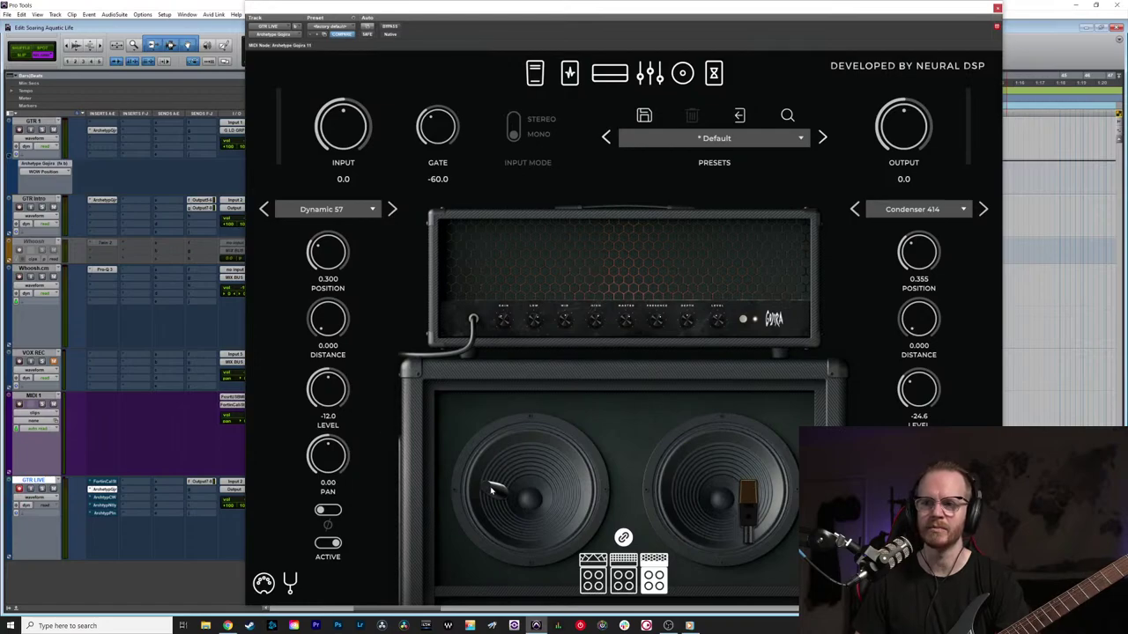
Step: Unlink the amp and cabinet selection, pair the third amp with the middle cabinet, and review the pedals and amp head
click(623, 539)
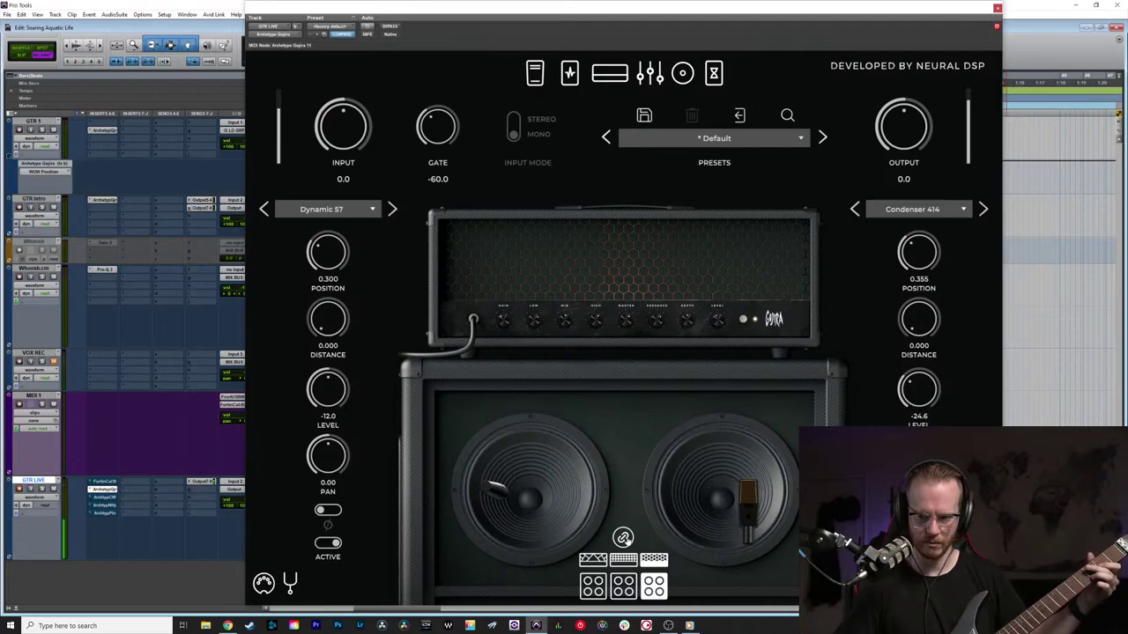
click(622, 586)
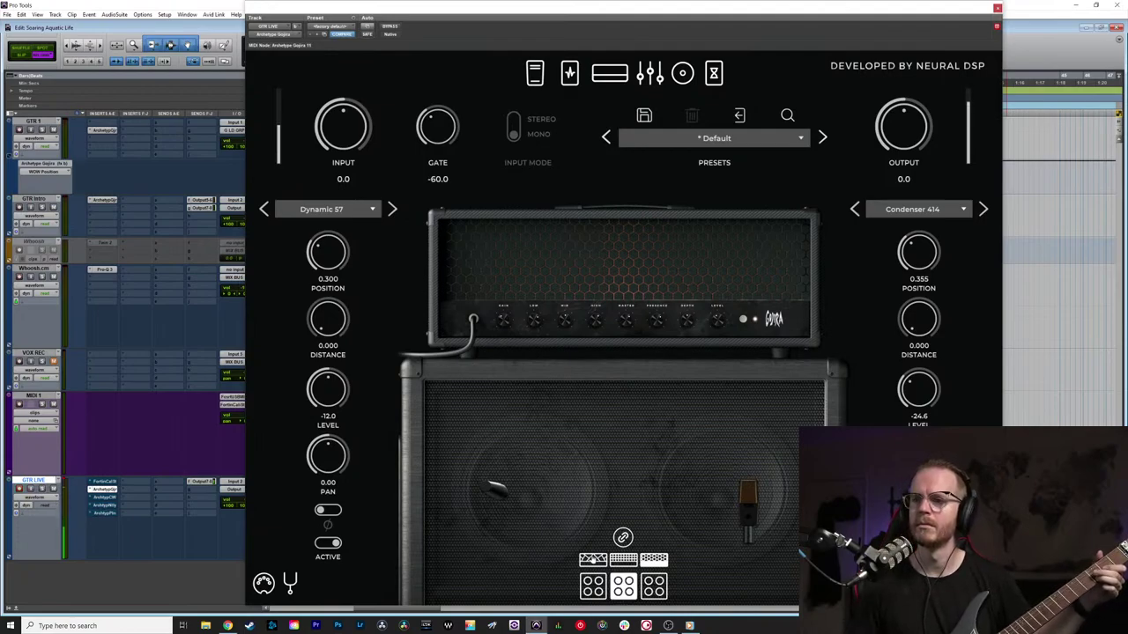
click(570, 74)
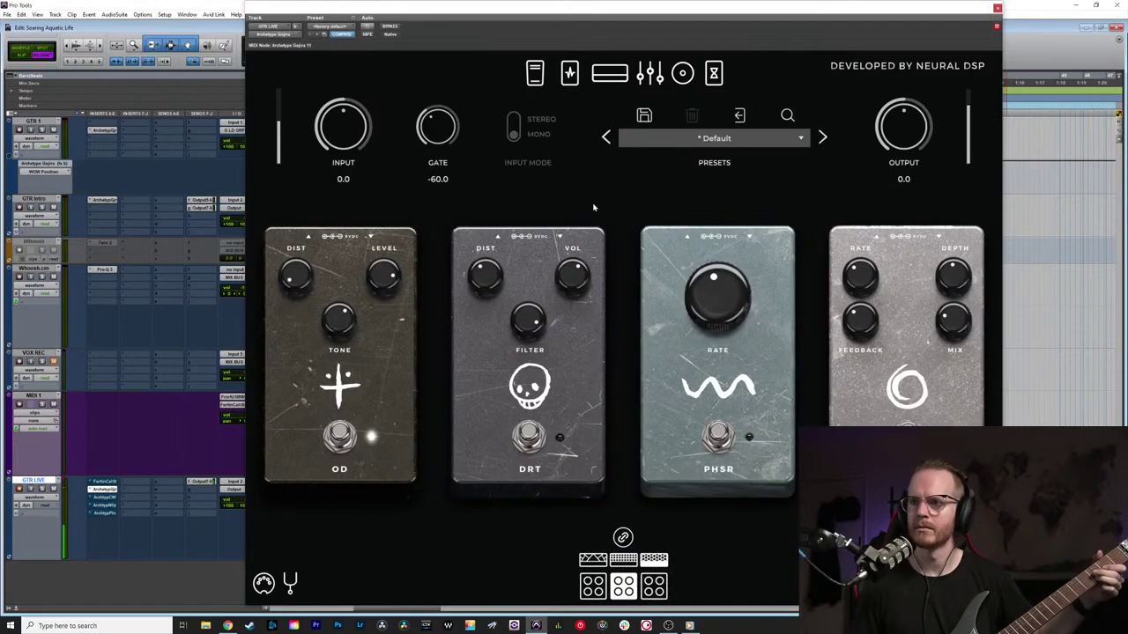
click(609, 74)
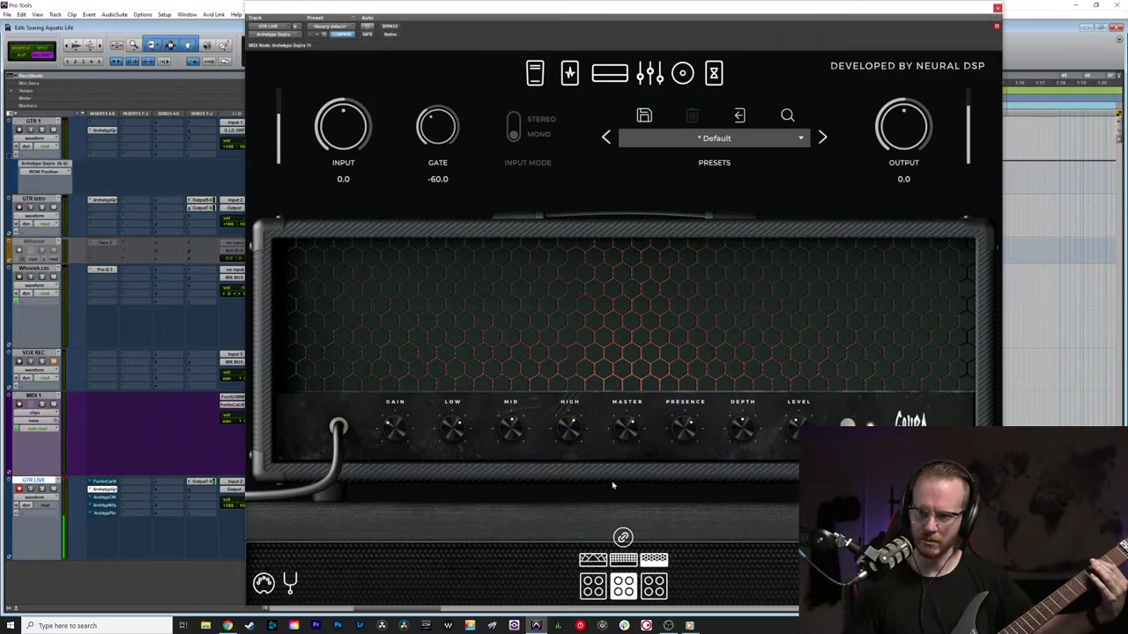
Step: Compare all three cabinets under the third amp, then settle on the middle cabinet
click(656, 589)
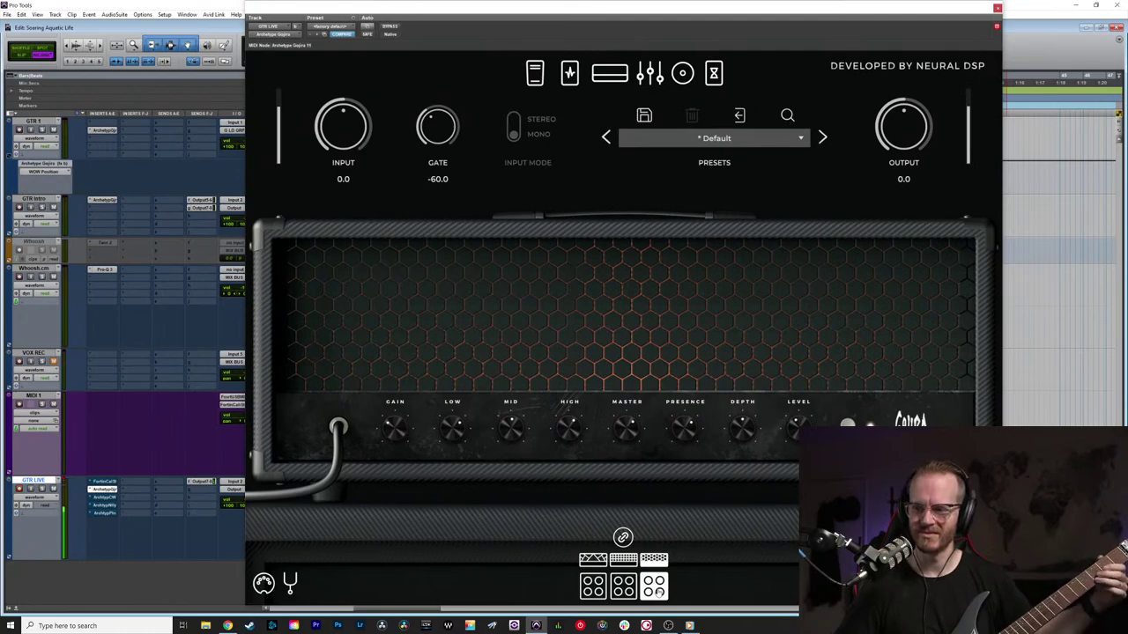
click(623, 587)
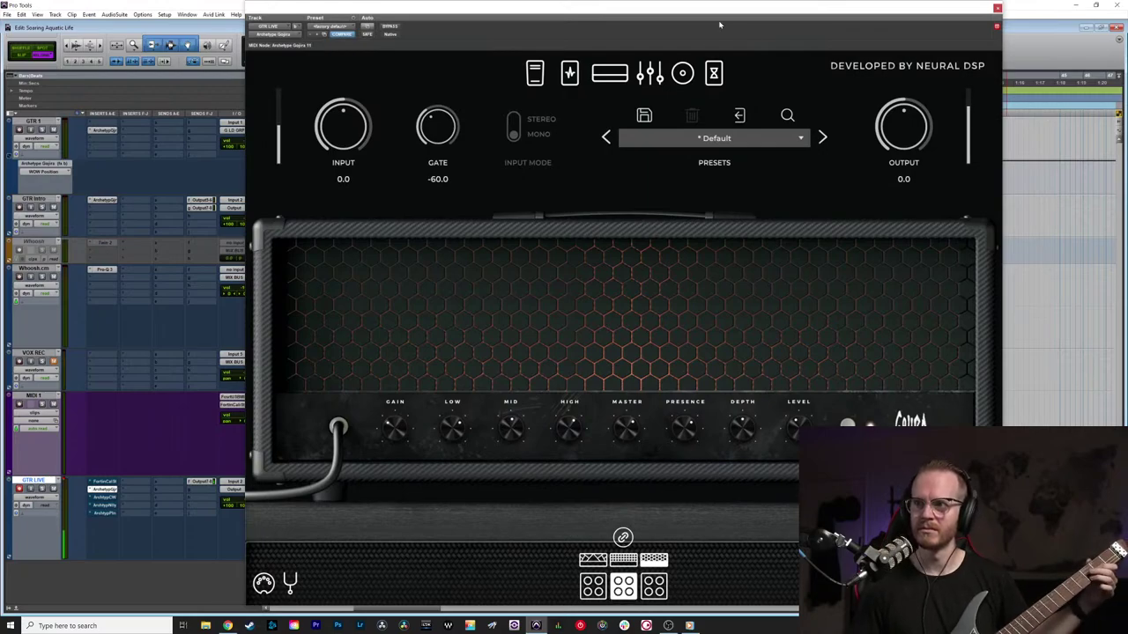
click(683, 73)
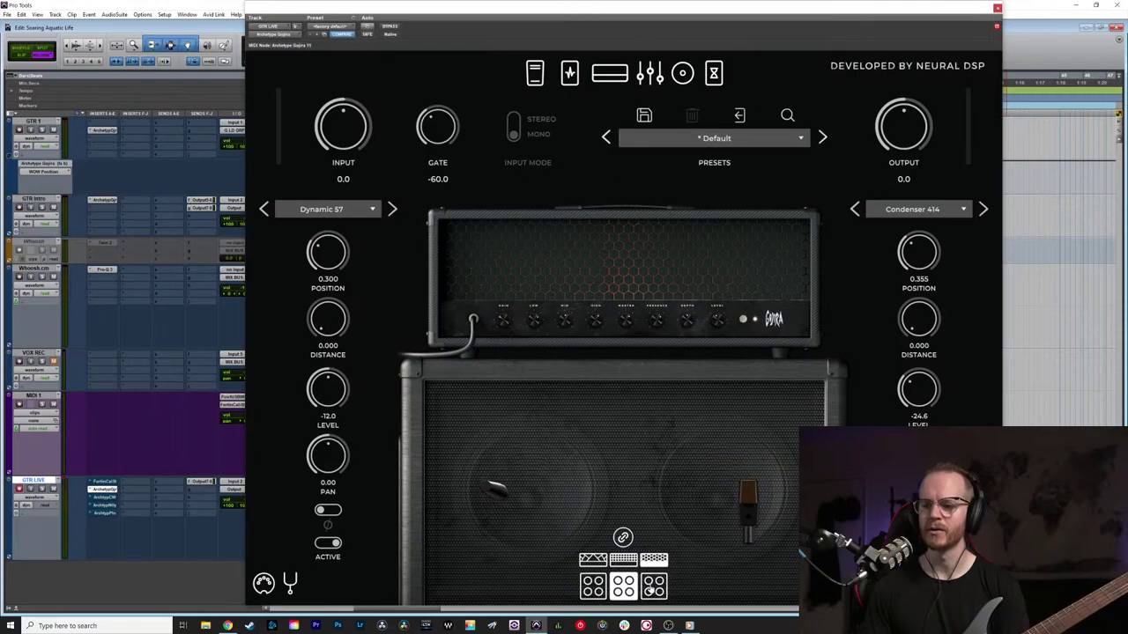
click(593, 585)
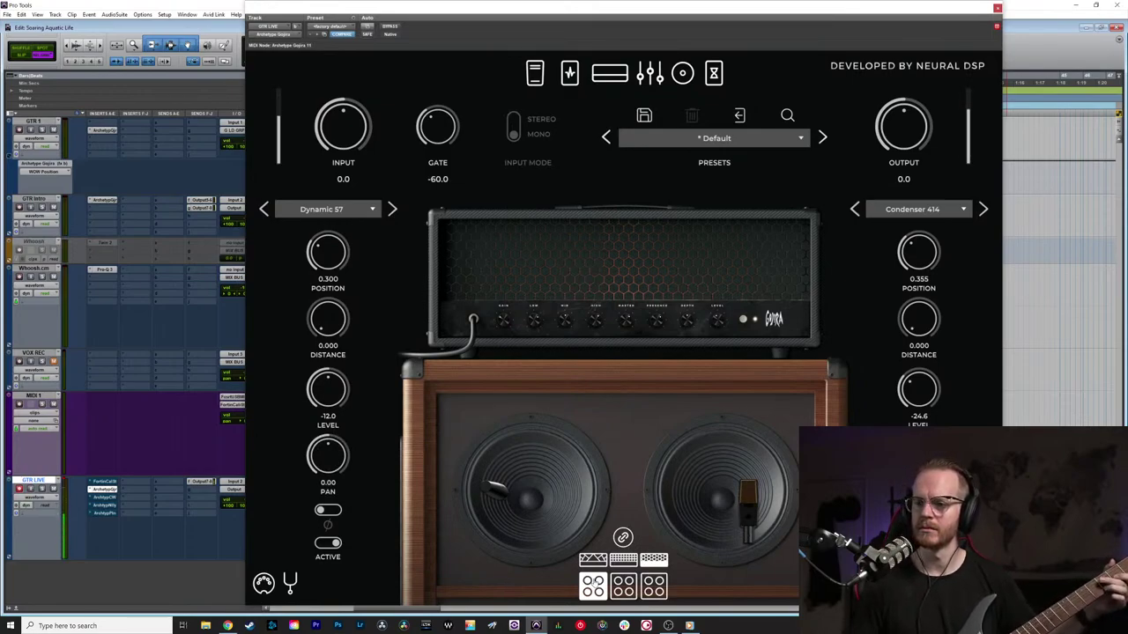
click(622, 586)
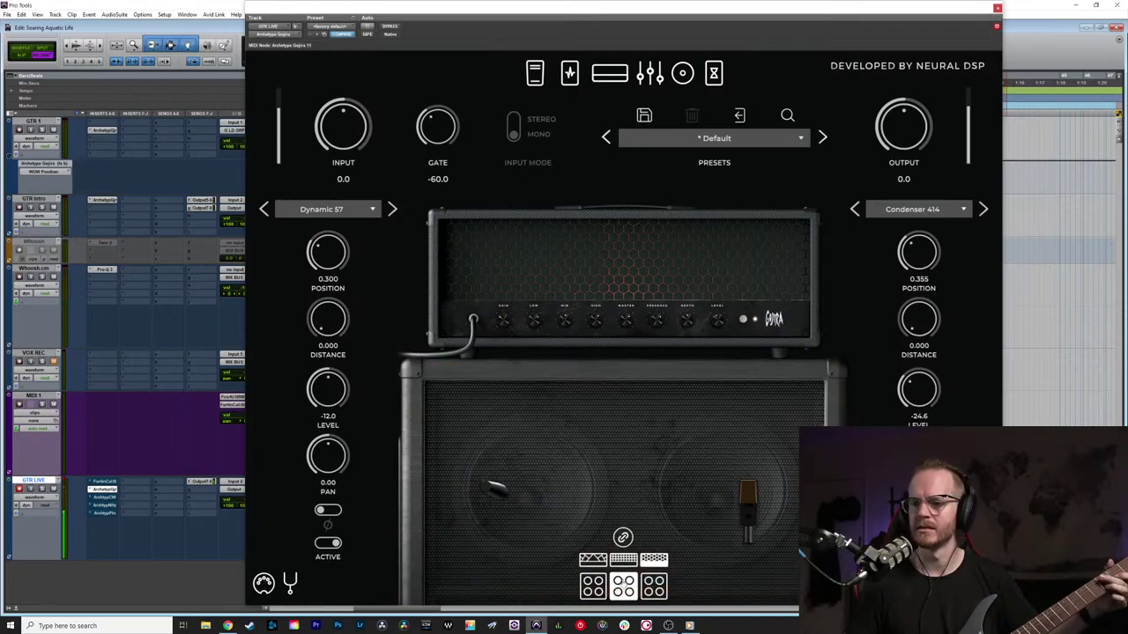
click(654, 586)
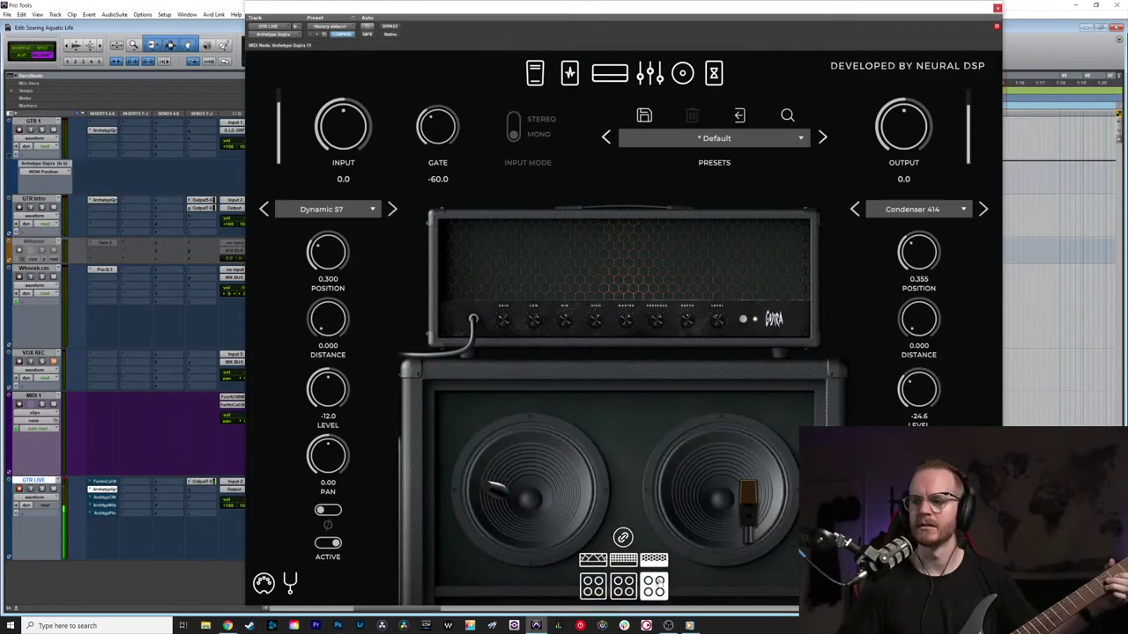
click(624, 586)
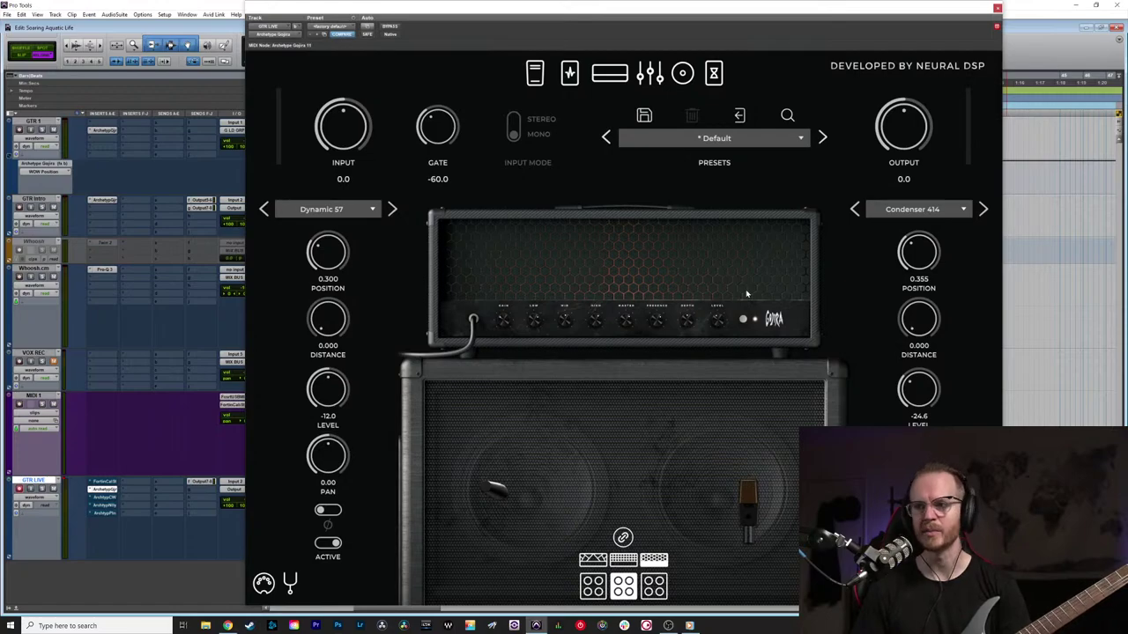
Step: Switch the OD pedal off and back on to compare the tone, and return to the amp head controls
click(569, 73)
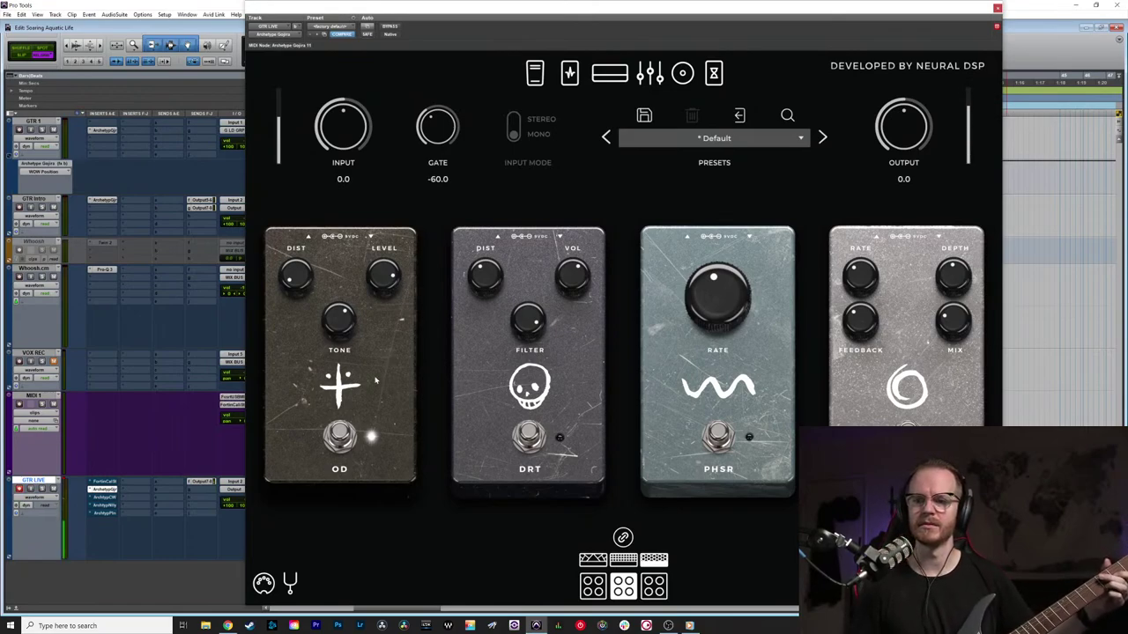
click(340, 433)
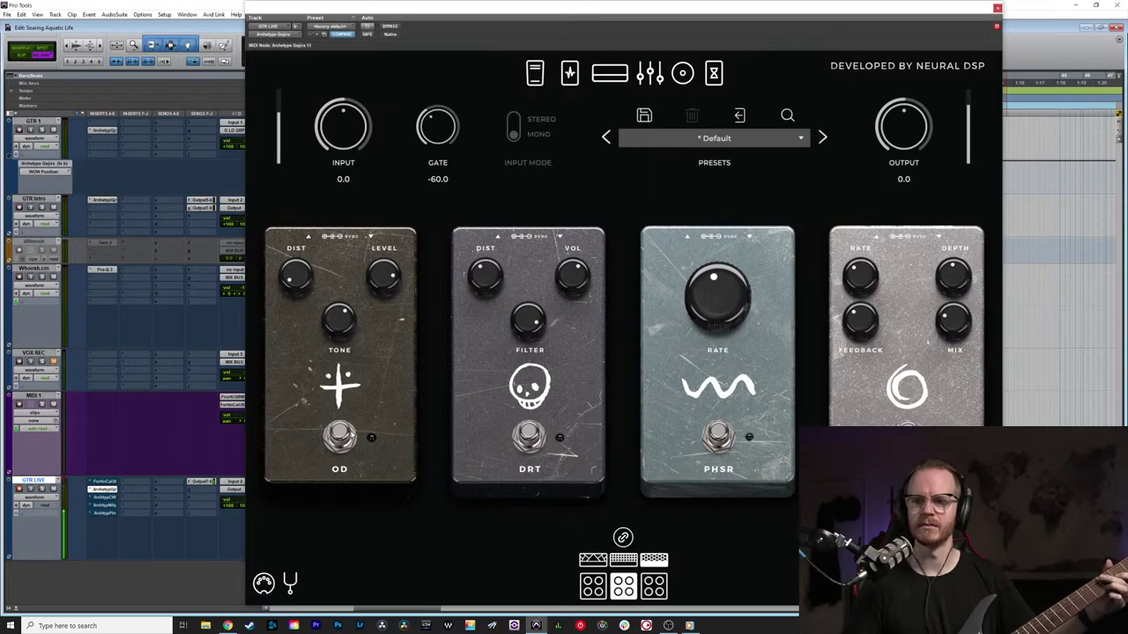
click(340, 433)
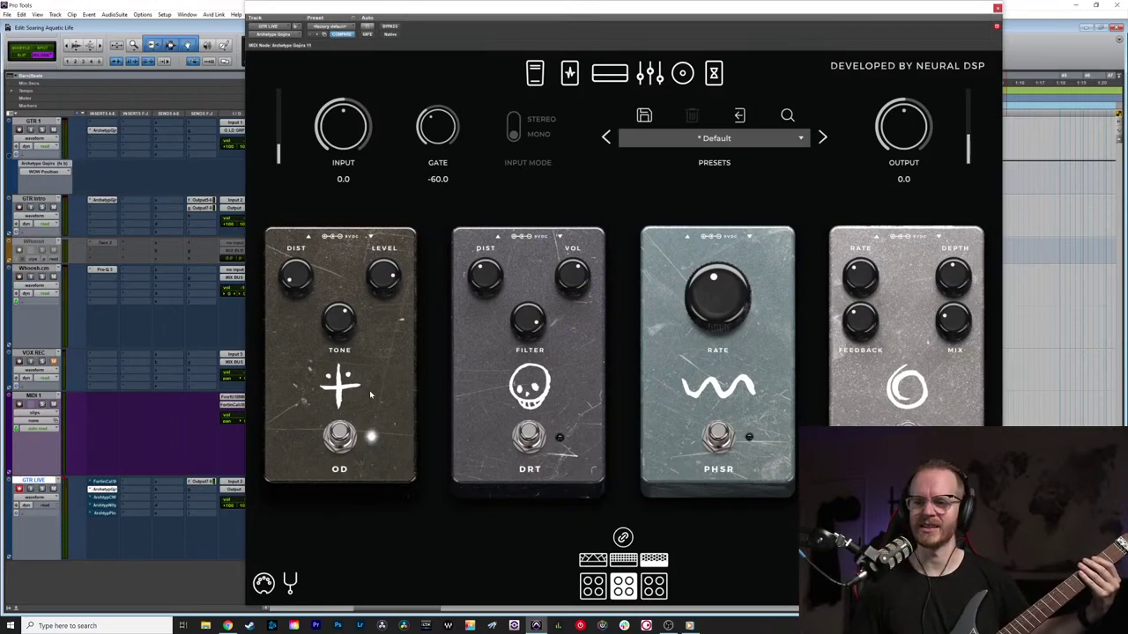
click(593, 583)
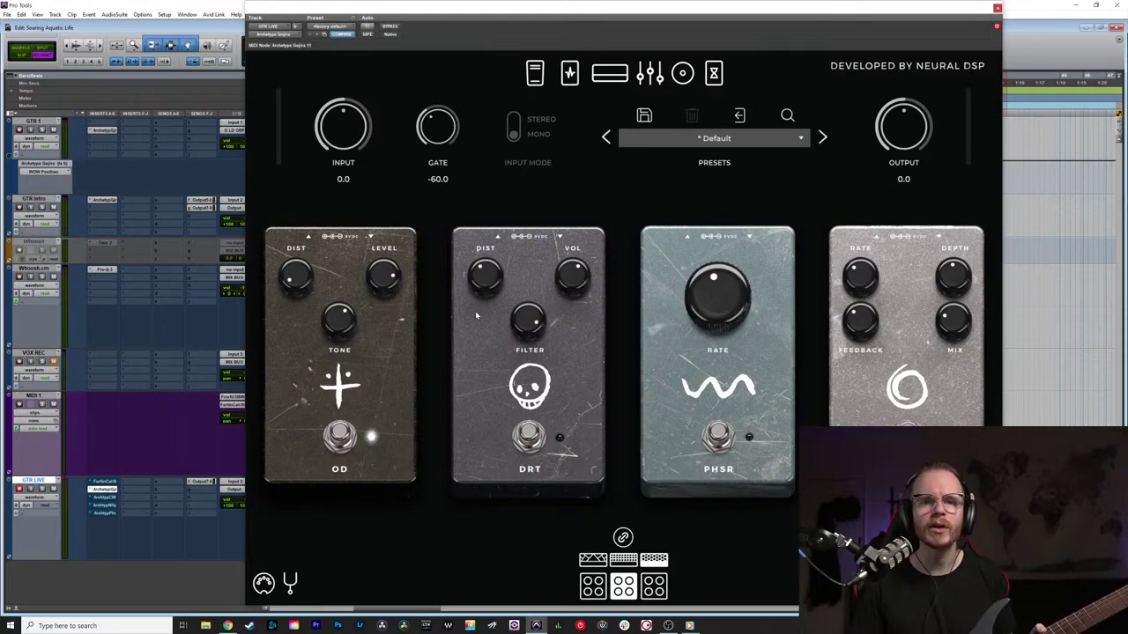
click(682, 73)
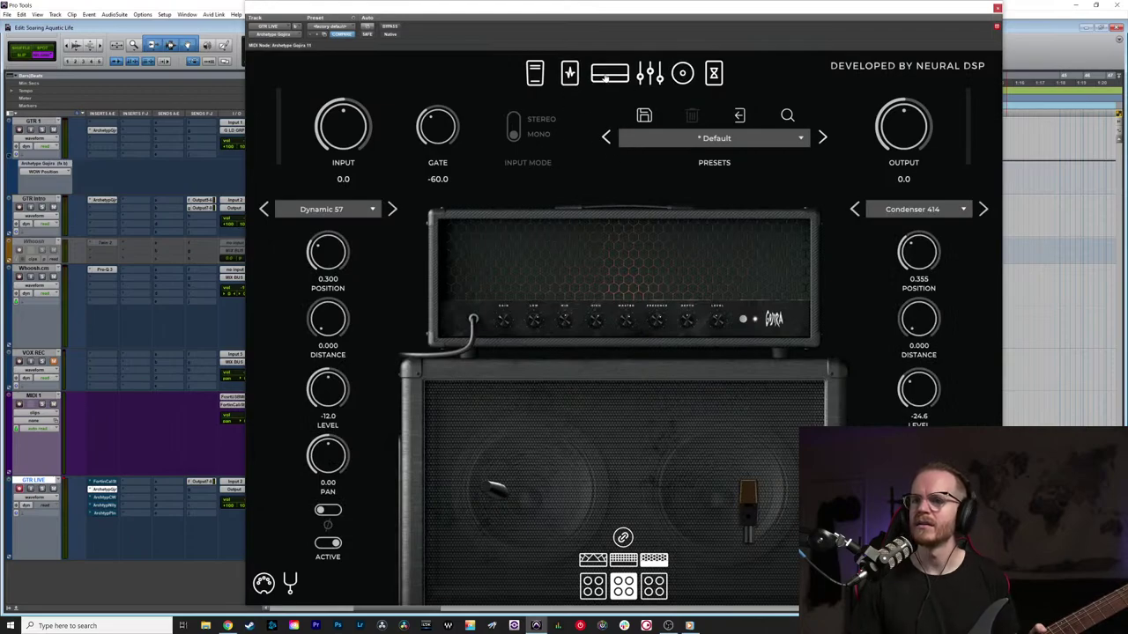
click(609, 73)
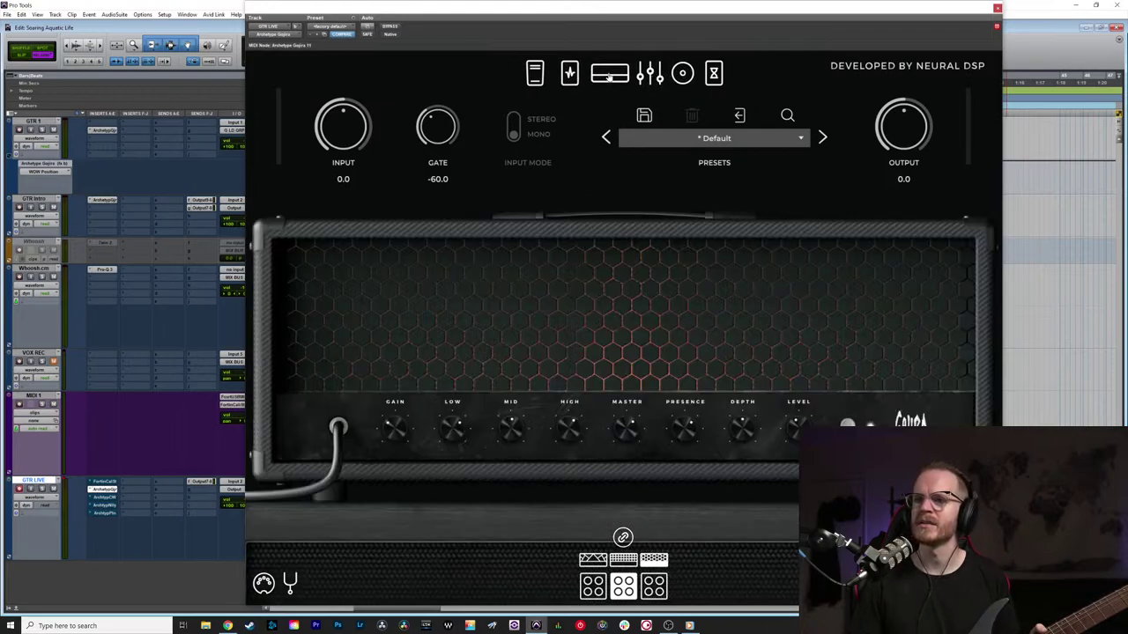